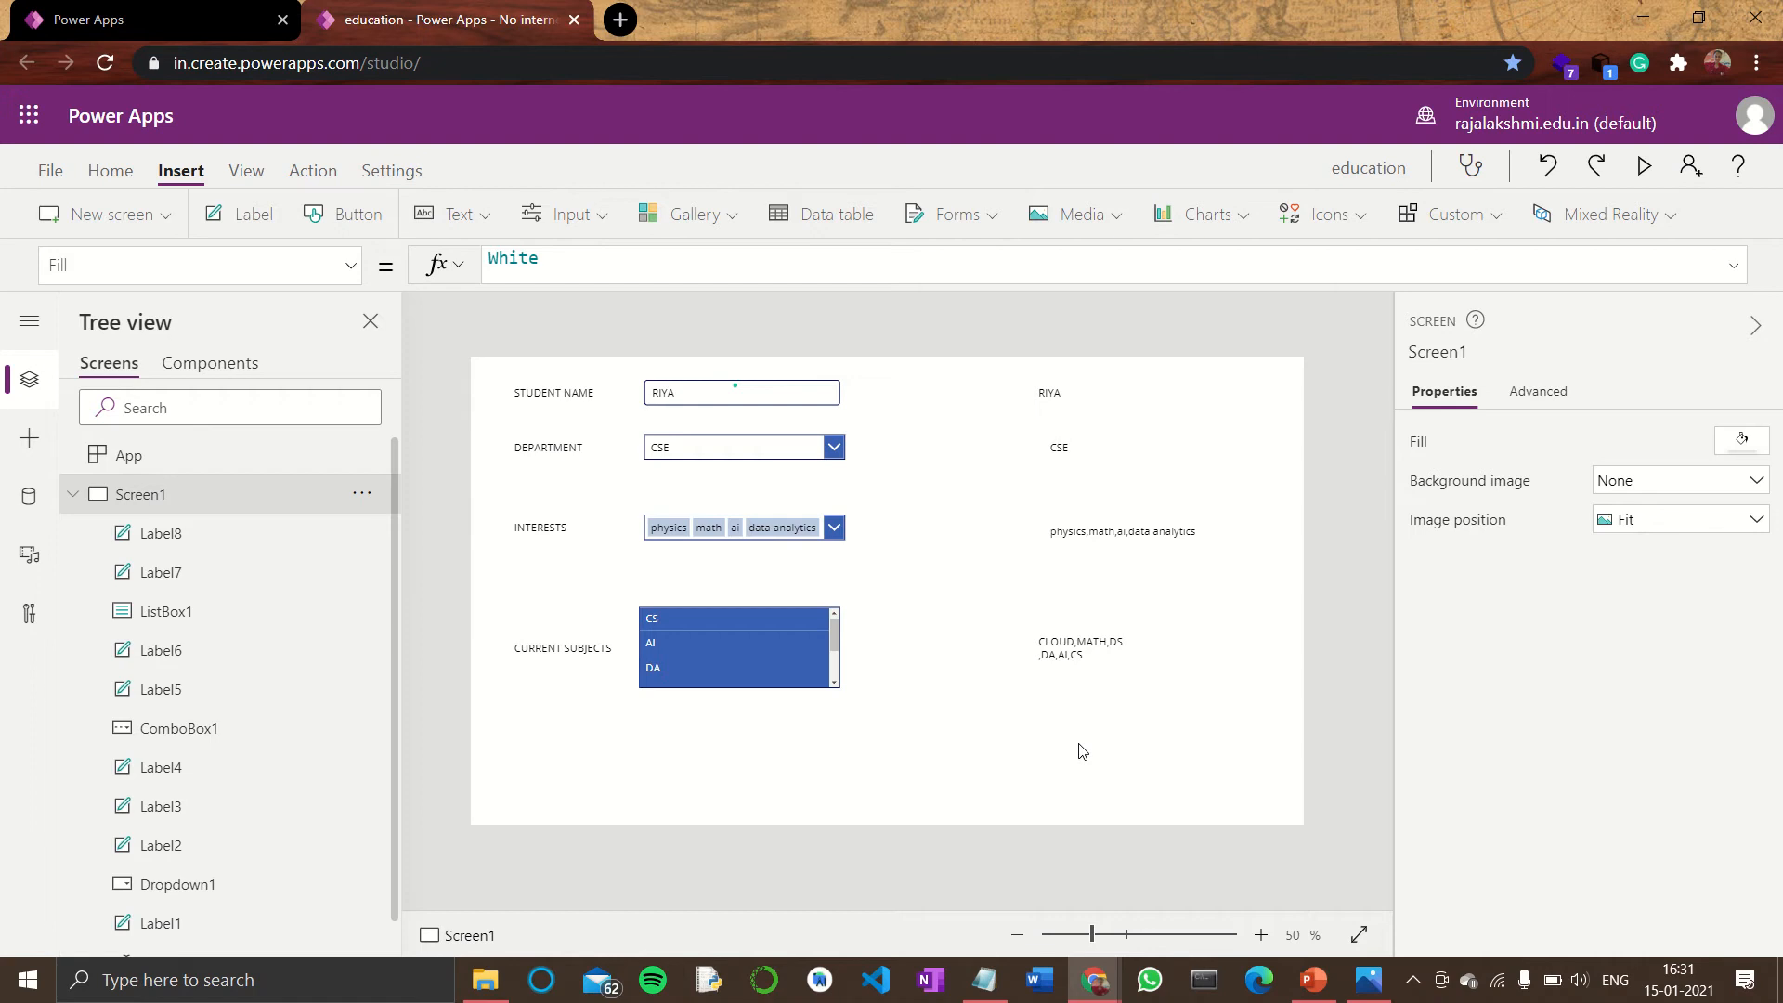
# - Insert a button just below the current subjects list, at about X 519, Y 604, and set its text to "submit"
pyautogui.click(574, 216)
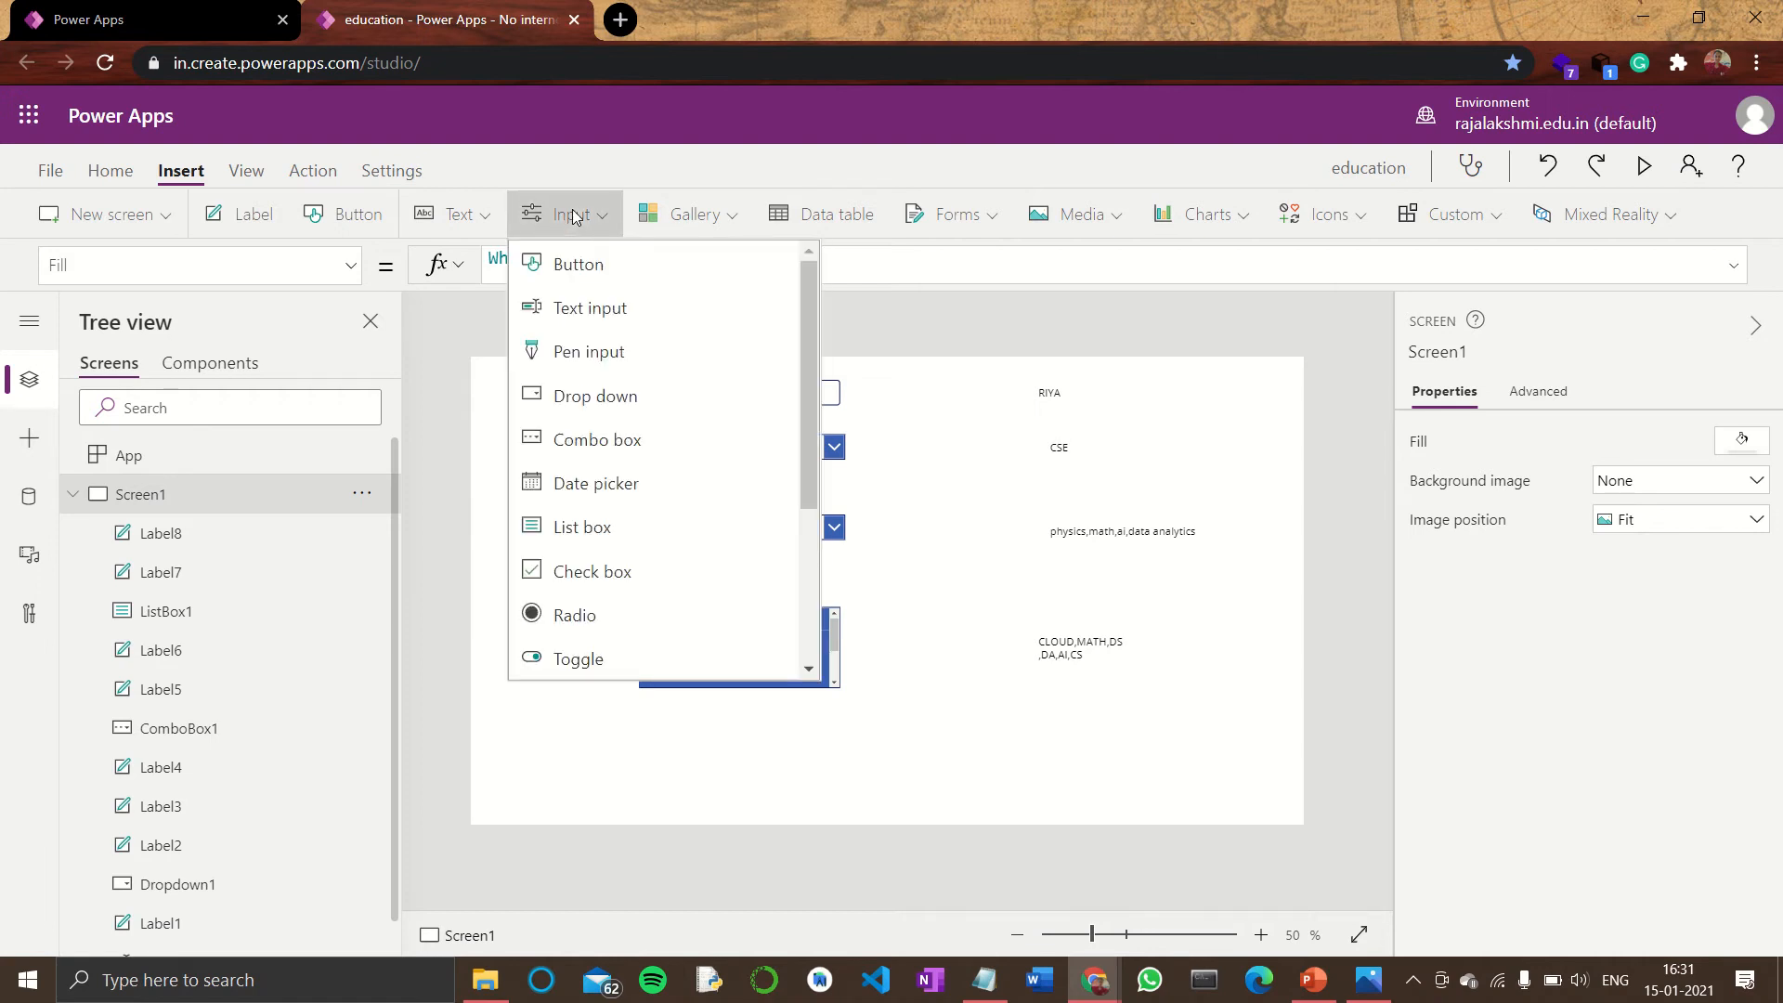
pyautogui.click(590, 271)
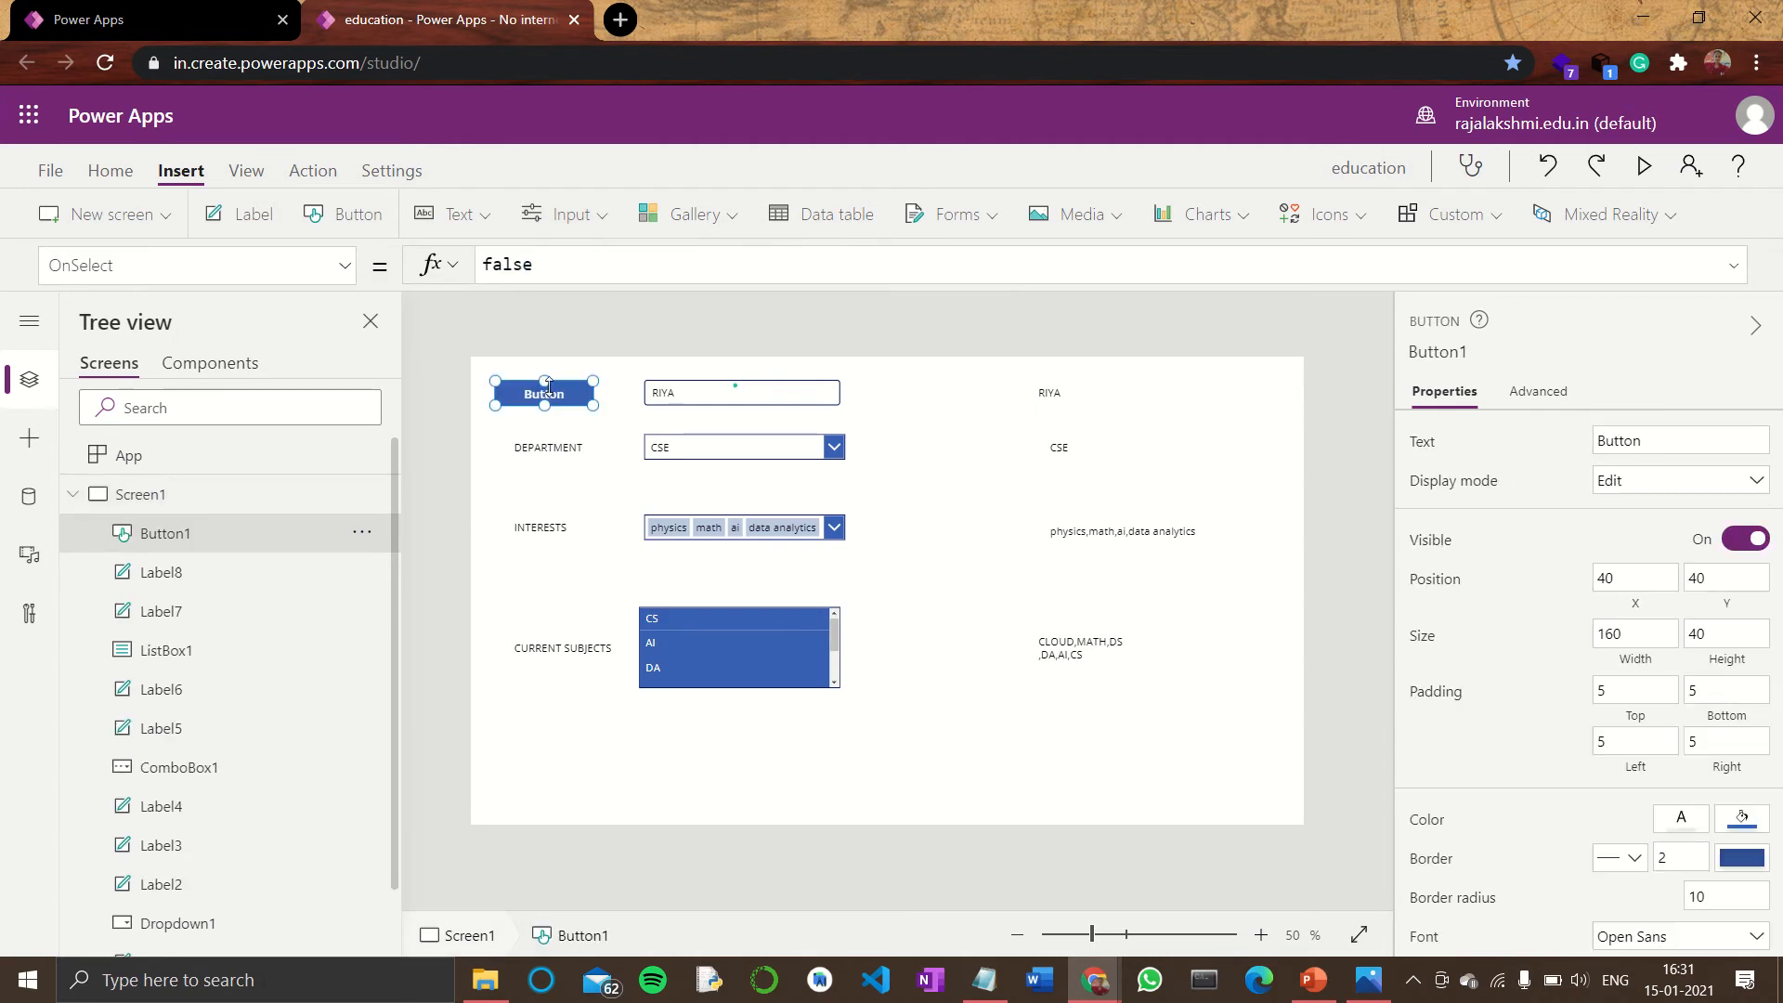
pyautogui.moveTo(547, 384); pyautogui.dragTo(841, 740)
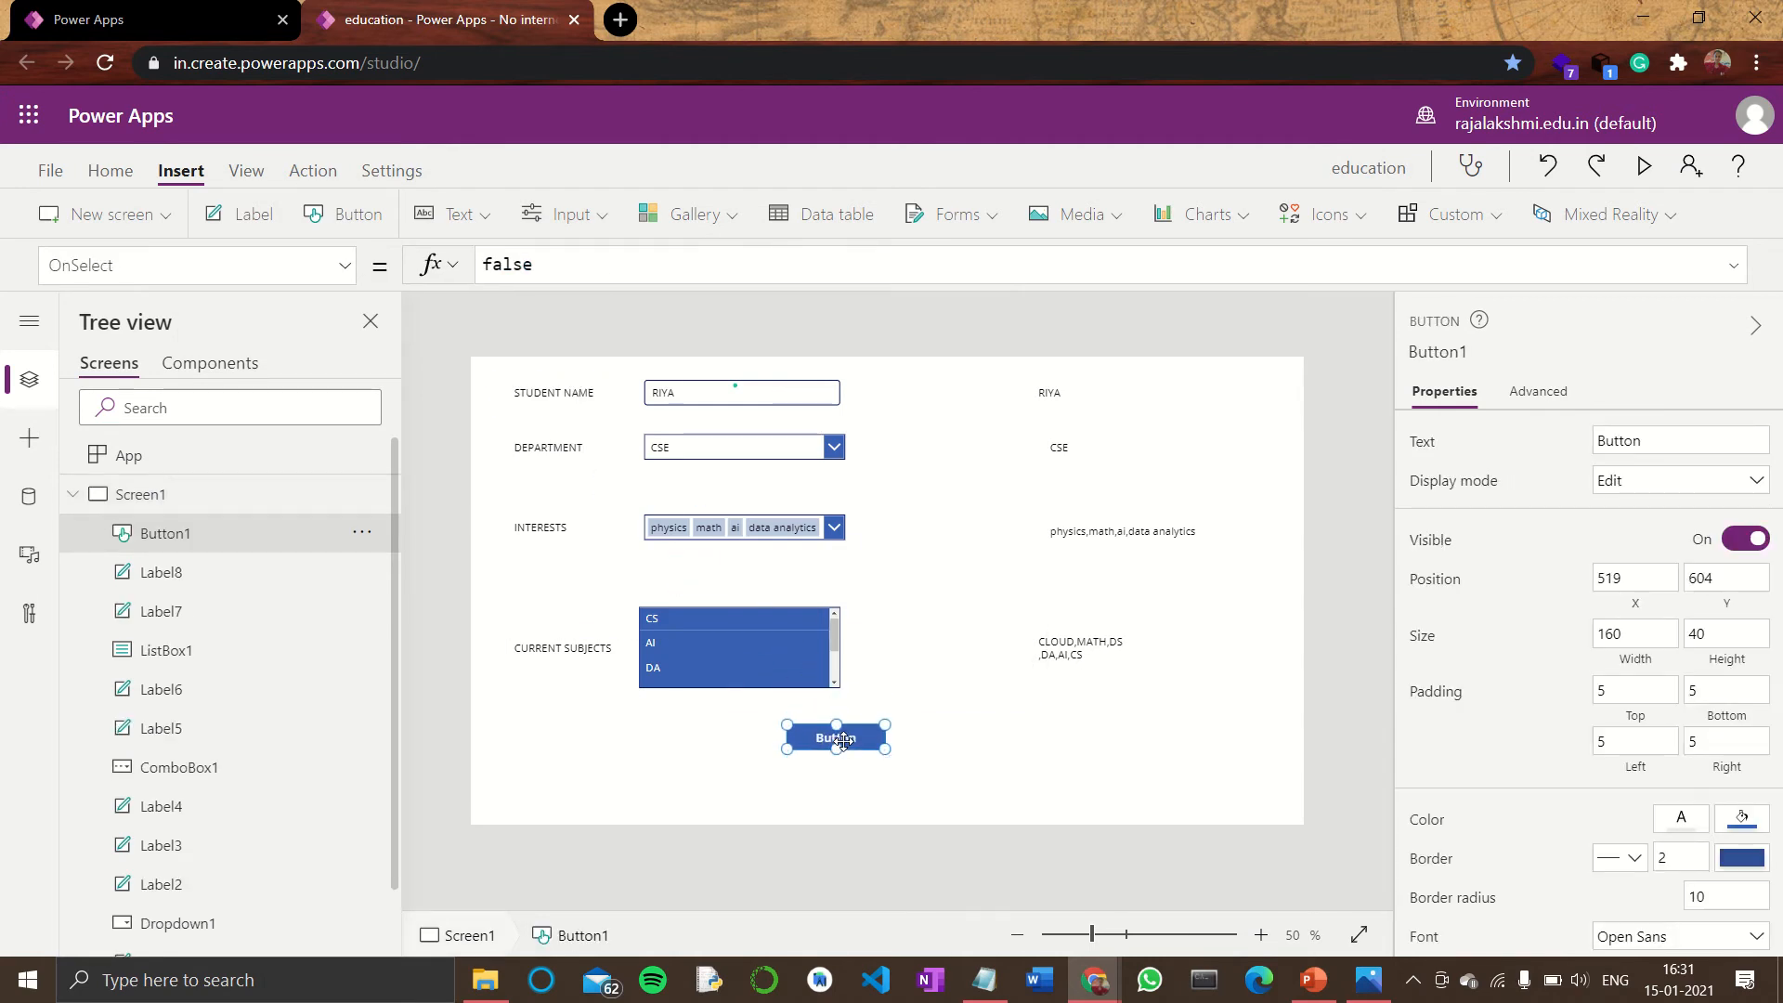
pyautogui.click(1657, 445)
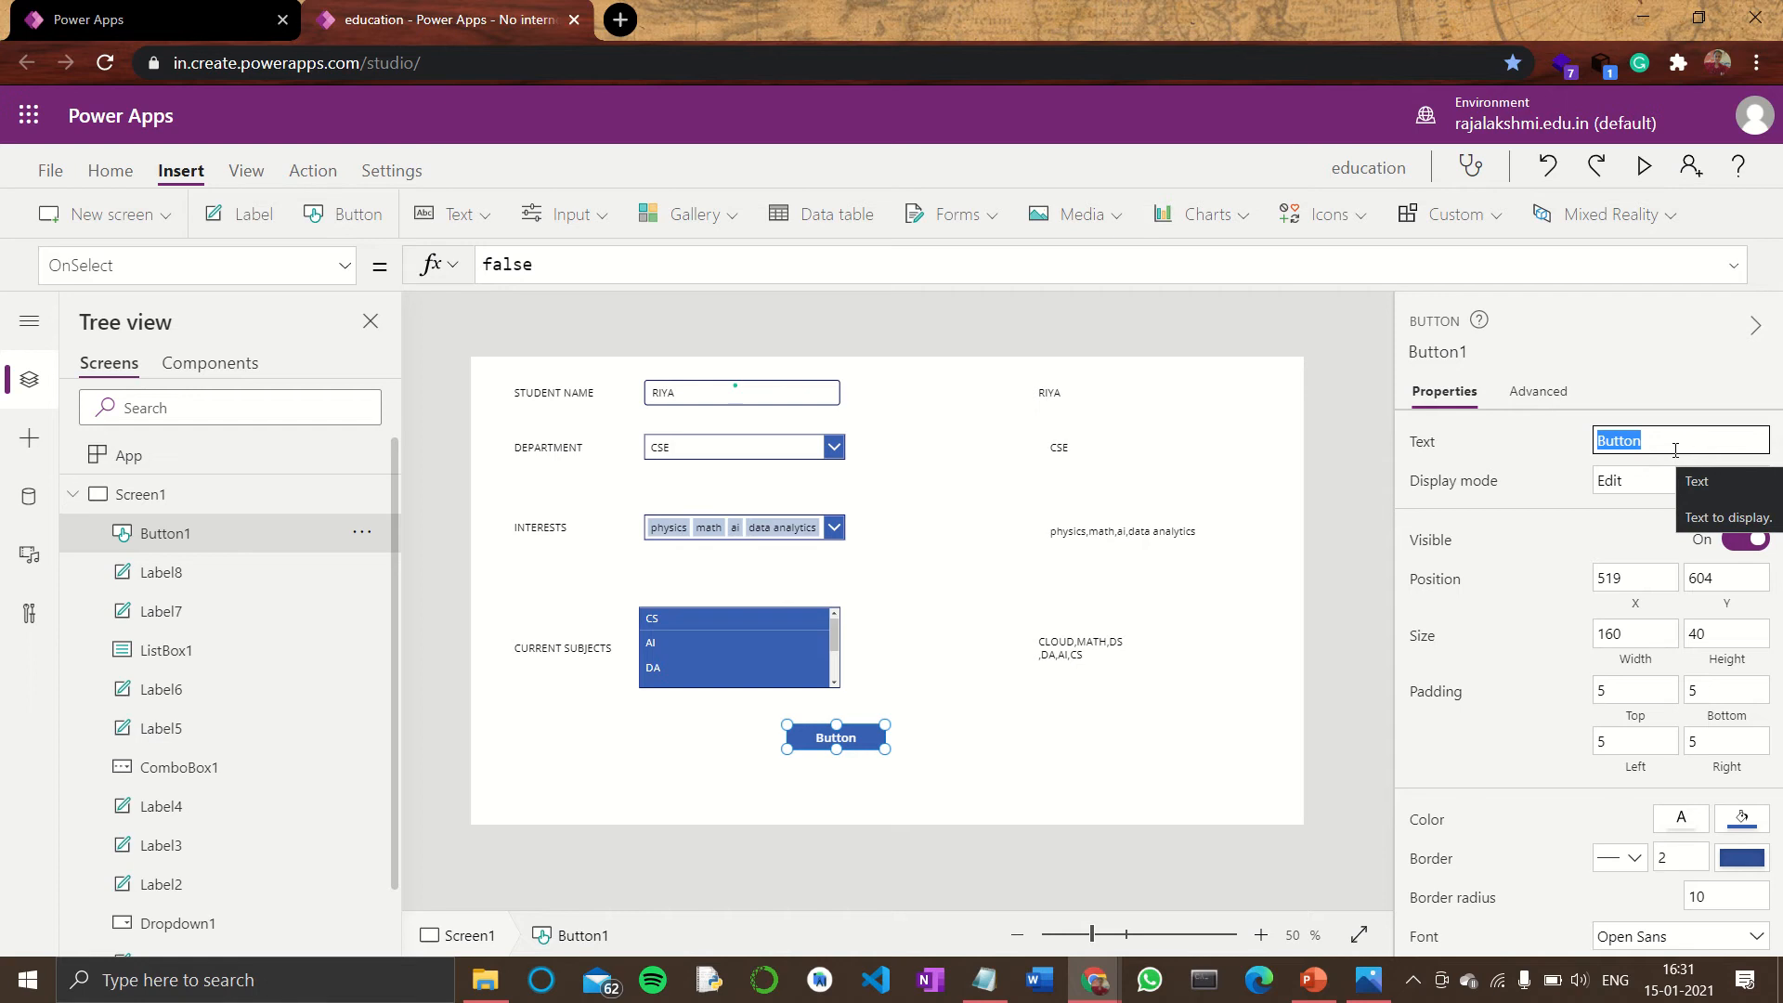
pyautogui.write('submit')
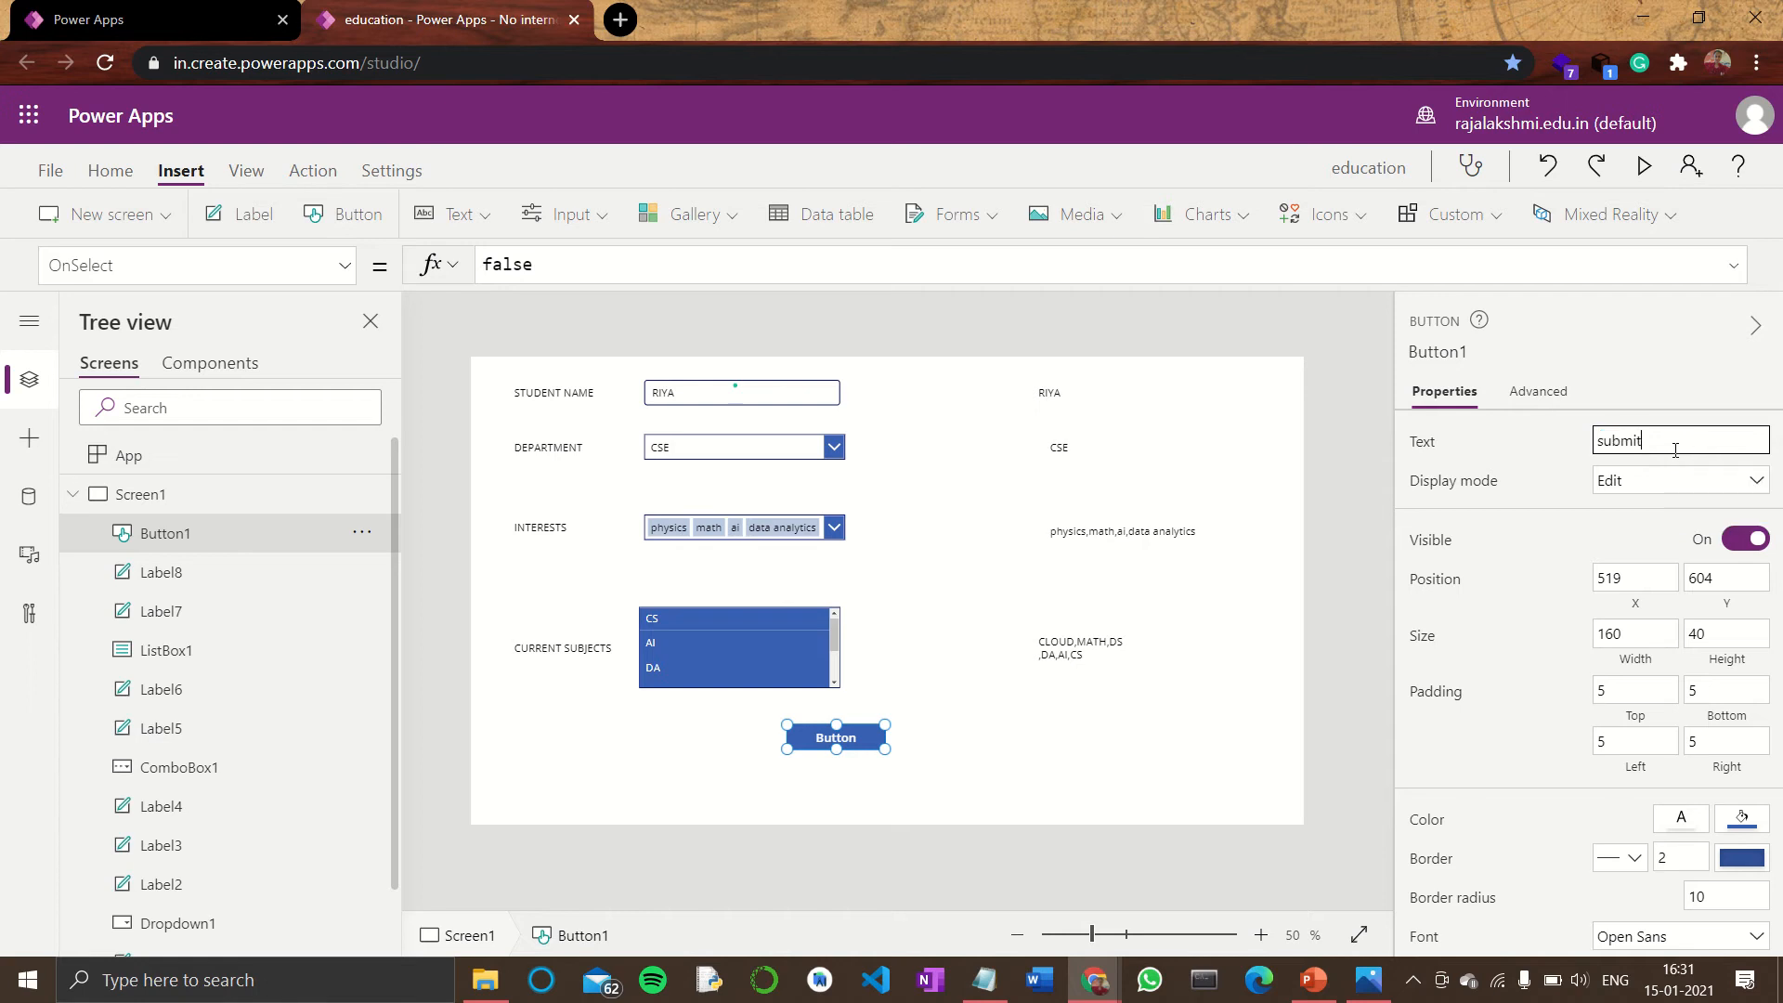
pyautogui.click(1240, 799)
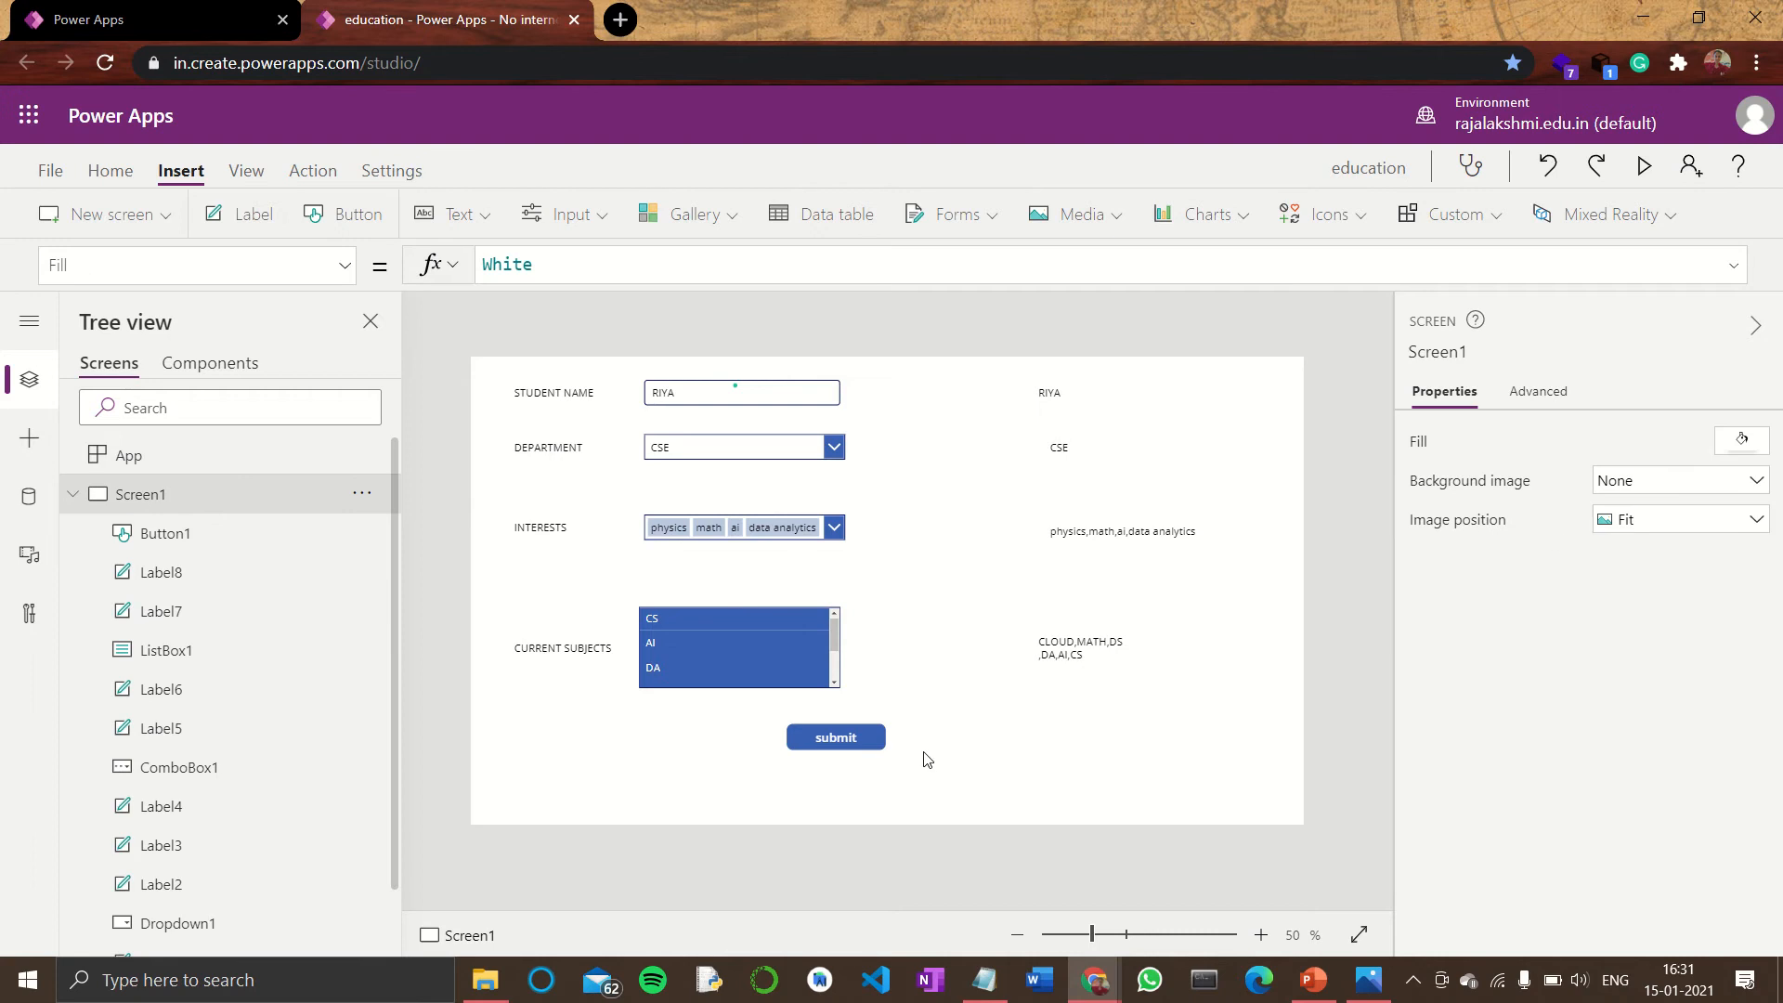
# - Examine the submit button's display mode options, its formatting and auto-disable properties, and its OnSelect formula
pyautogui.click(866, 746)
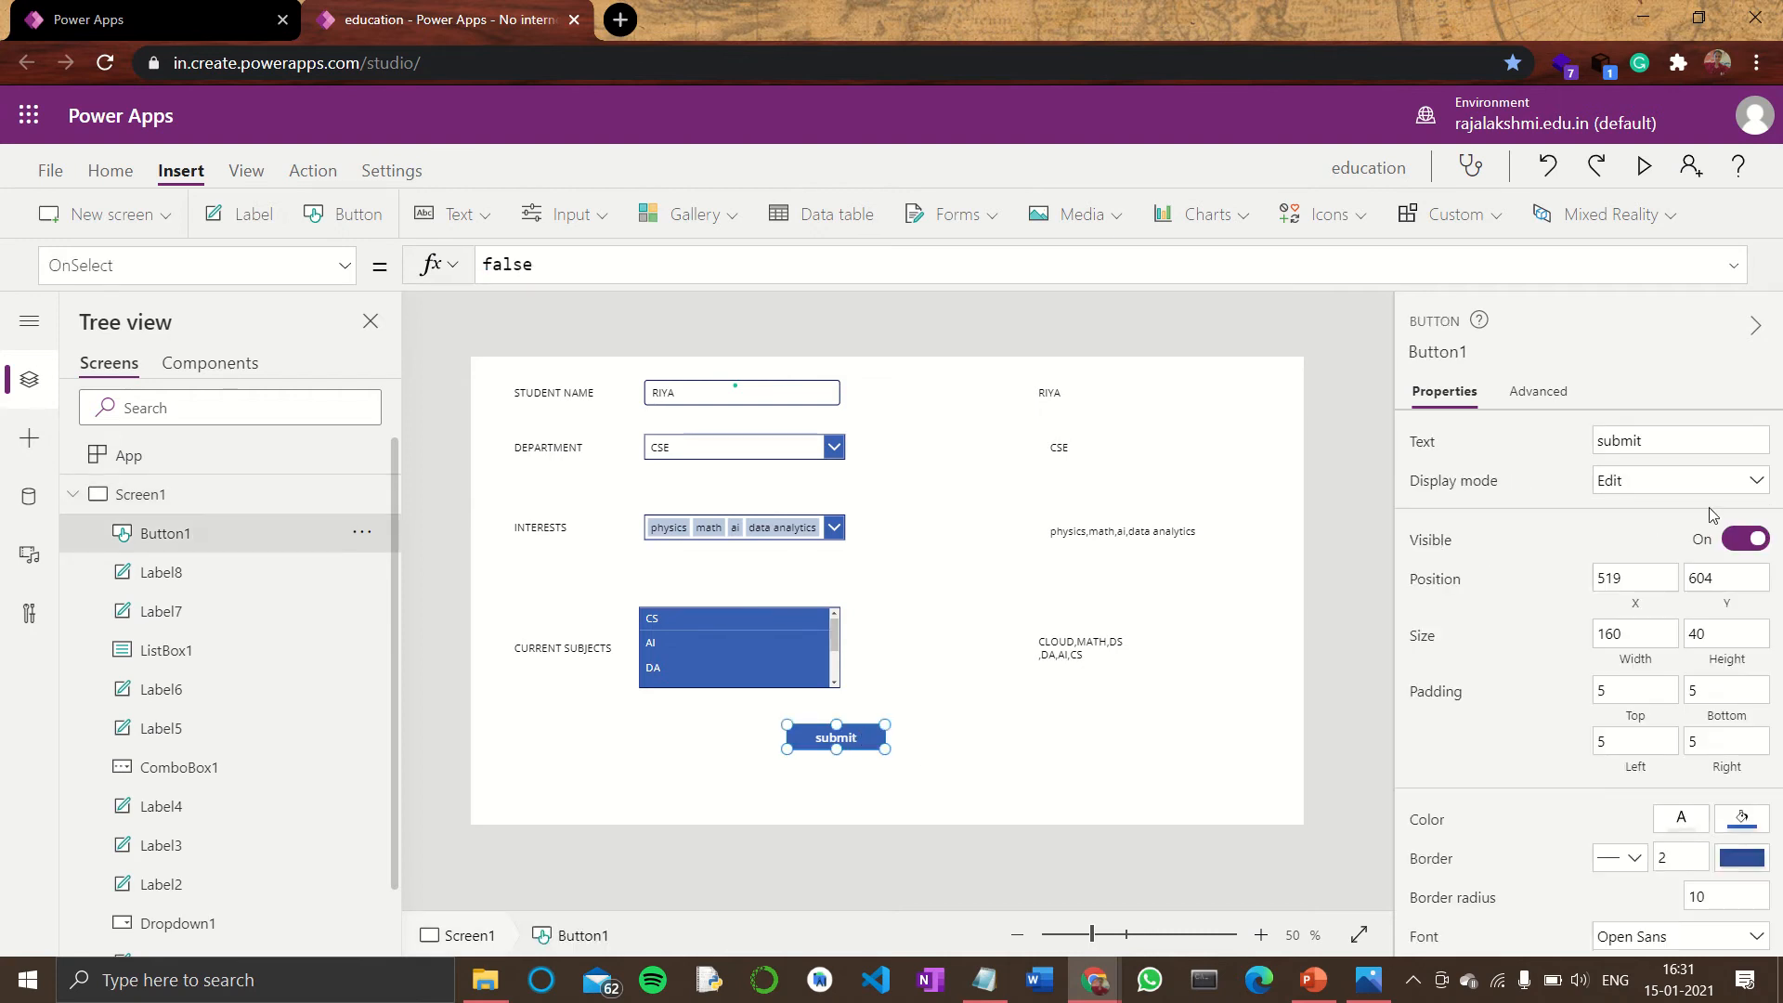
pyautogui.click(1679, 484)
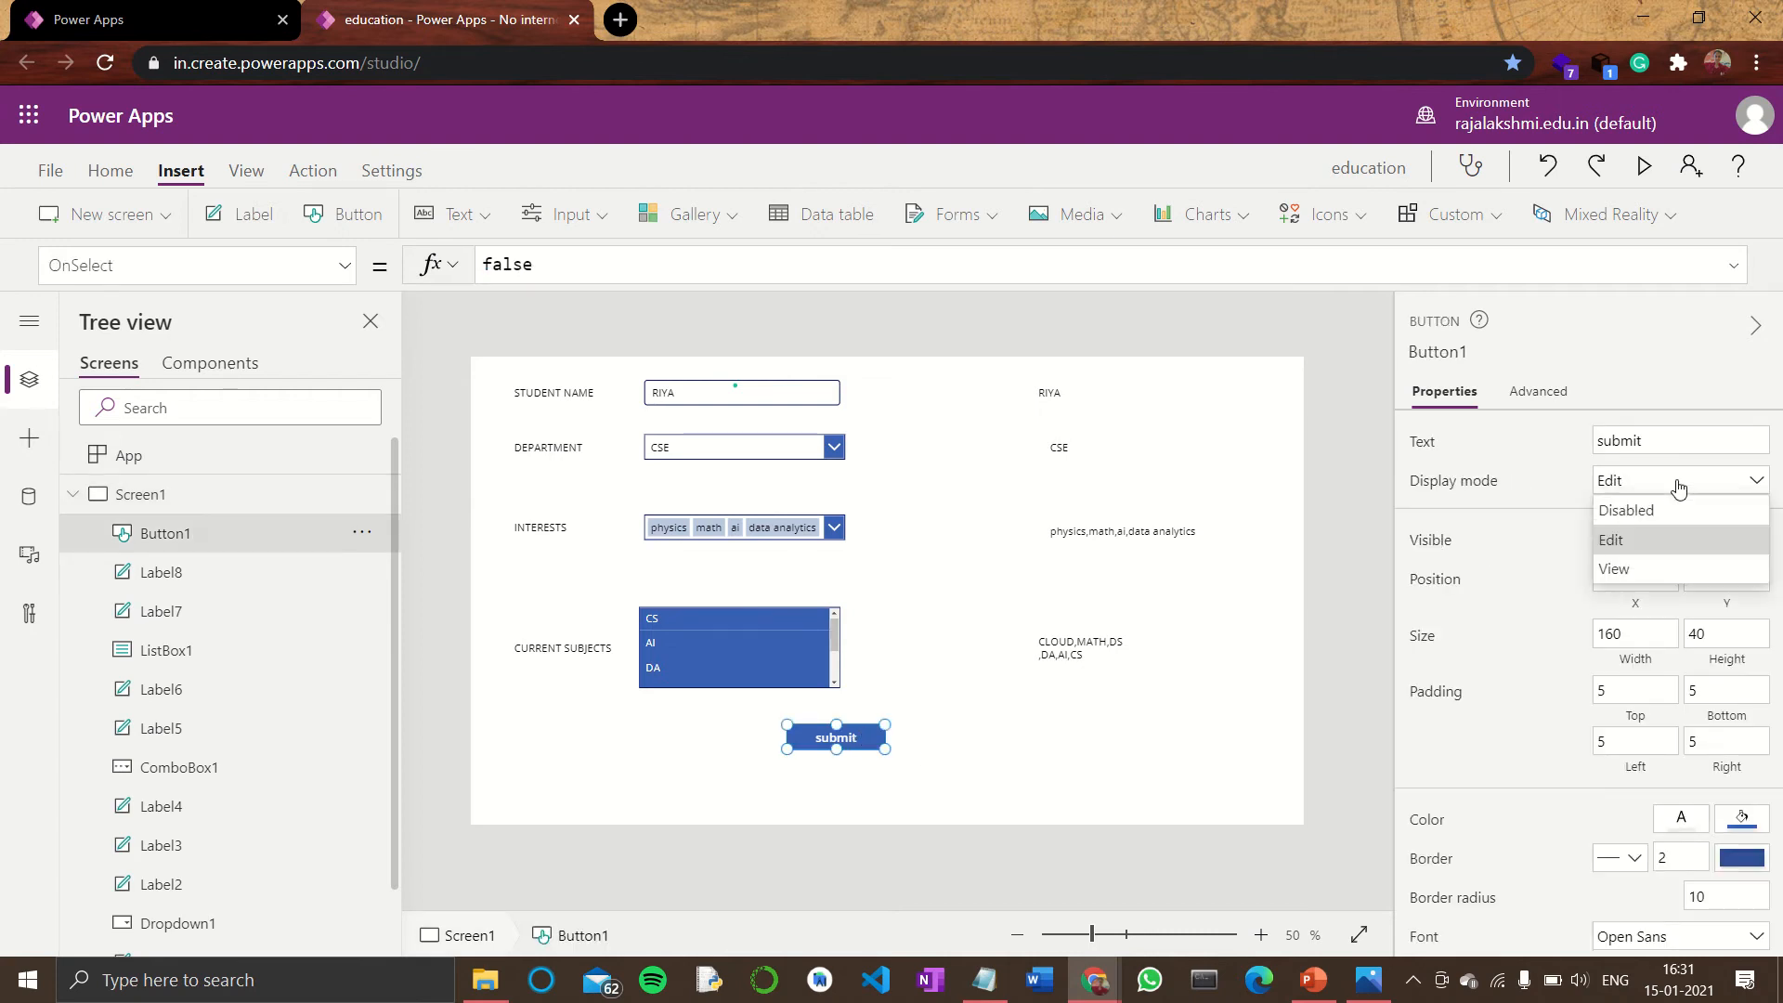
pyautogui.click(1533, 606)
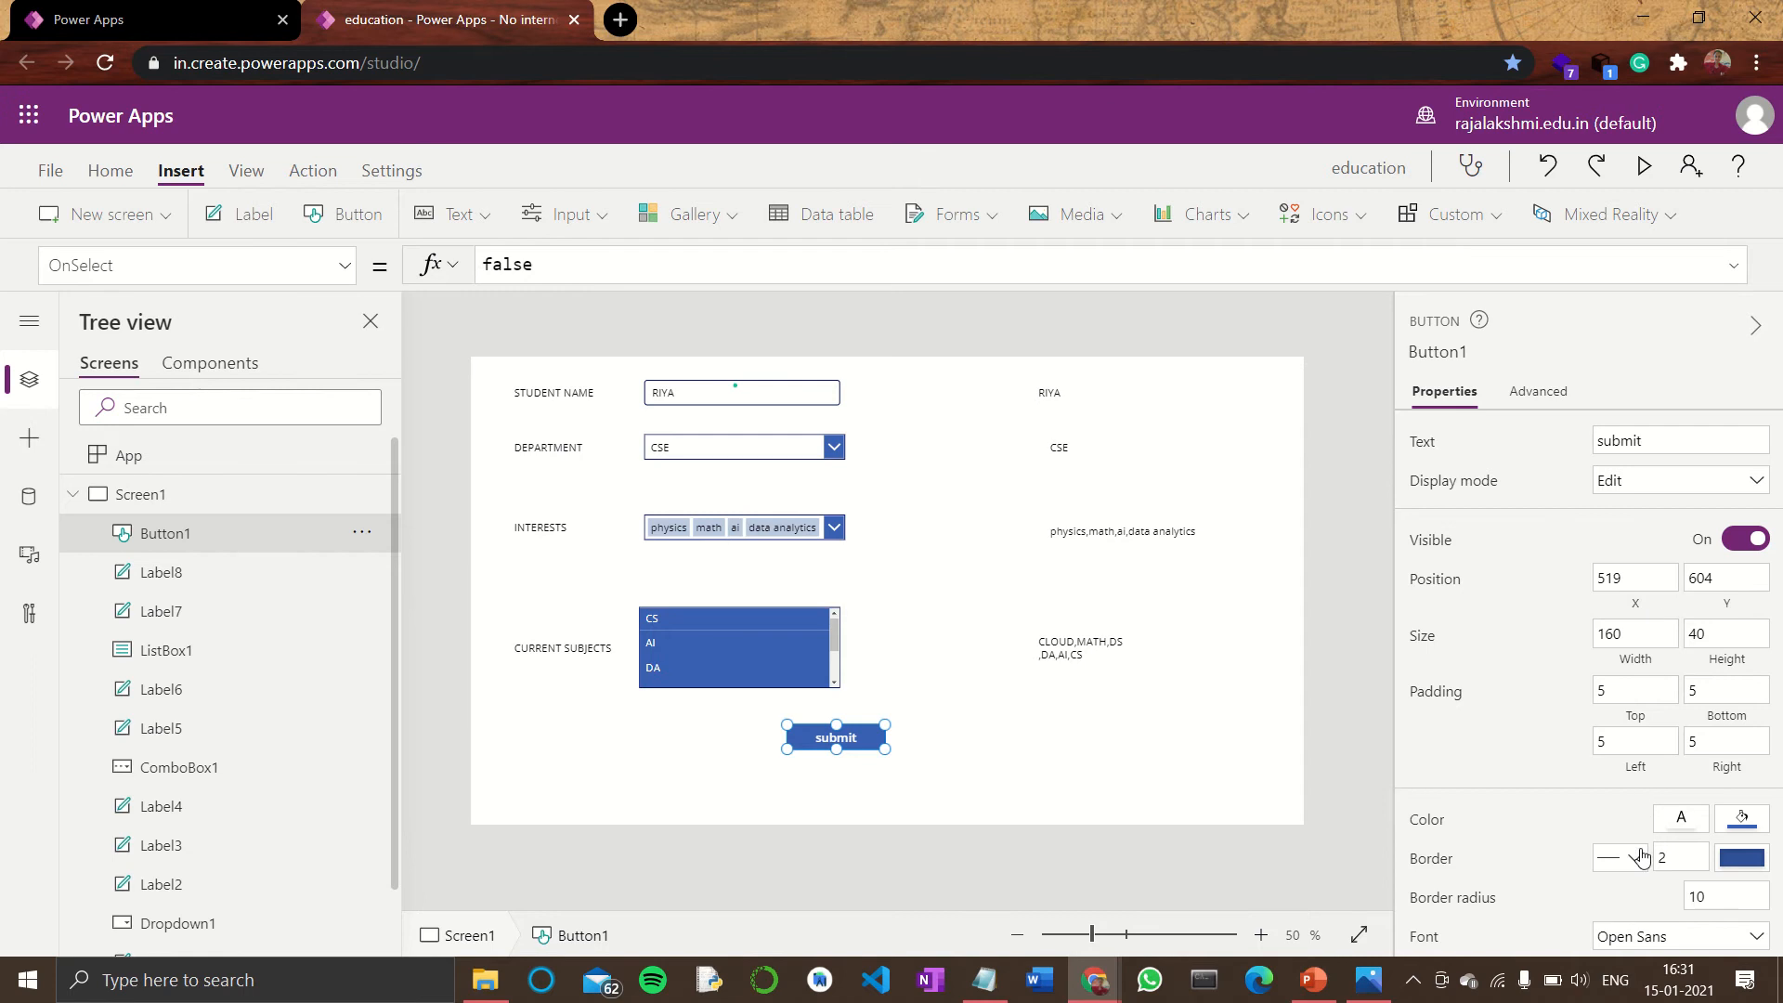
pyautogui.scroll(-4, 1642, 783)
pyautogui.scroll(-1, 1640, 783)
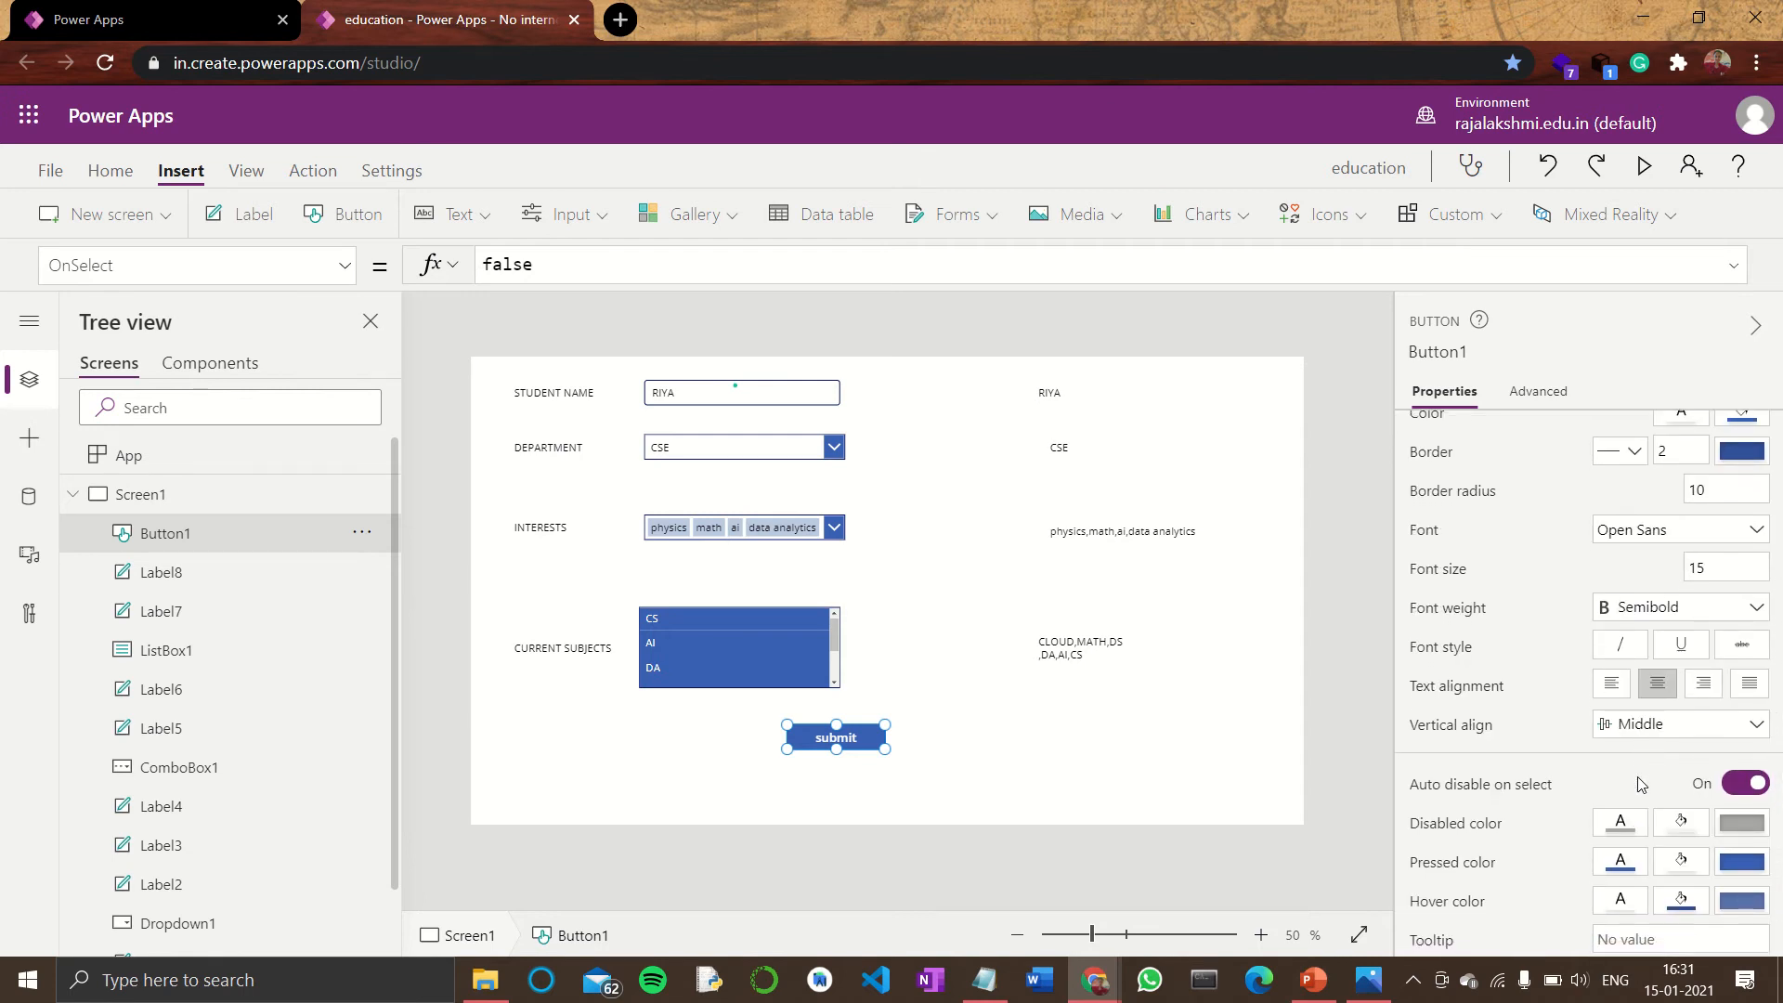
pyautogui.scroll(-1, 1640, 783)
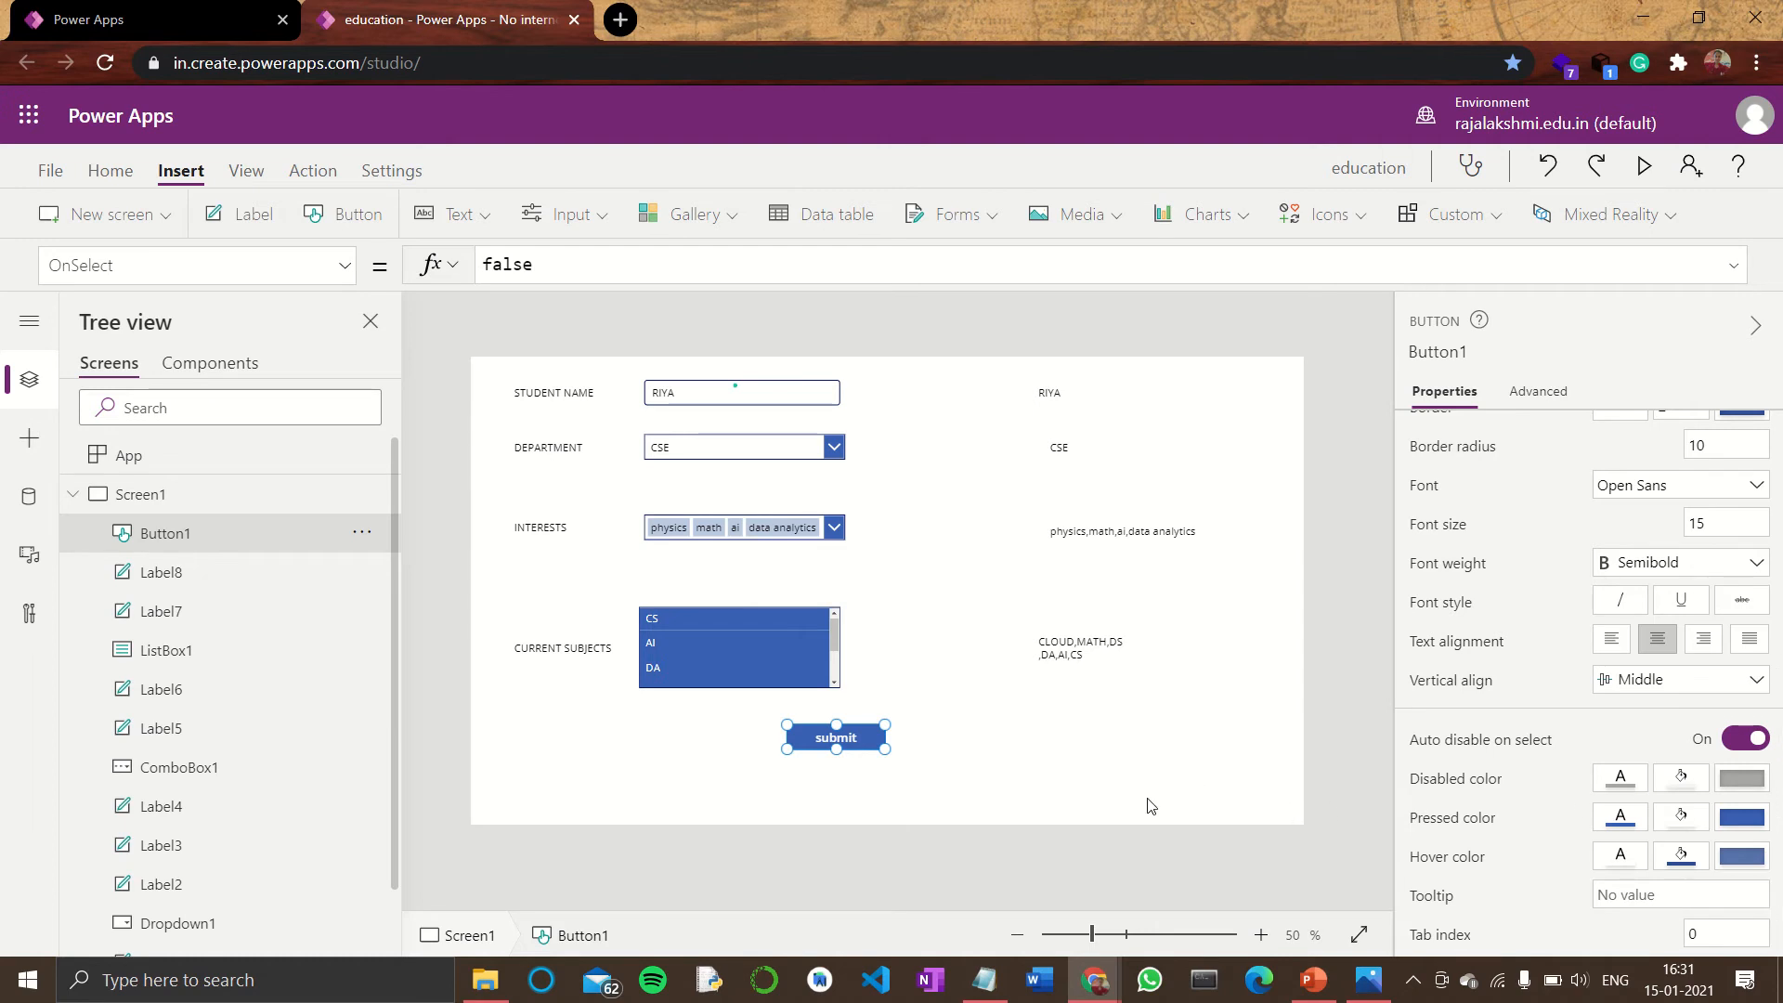
pyautogui.moveTo(613, 269); pyautogui.dragTo(485, 270)
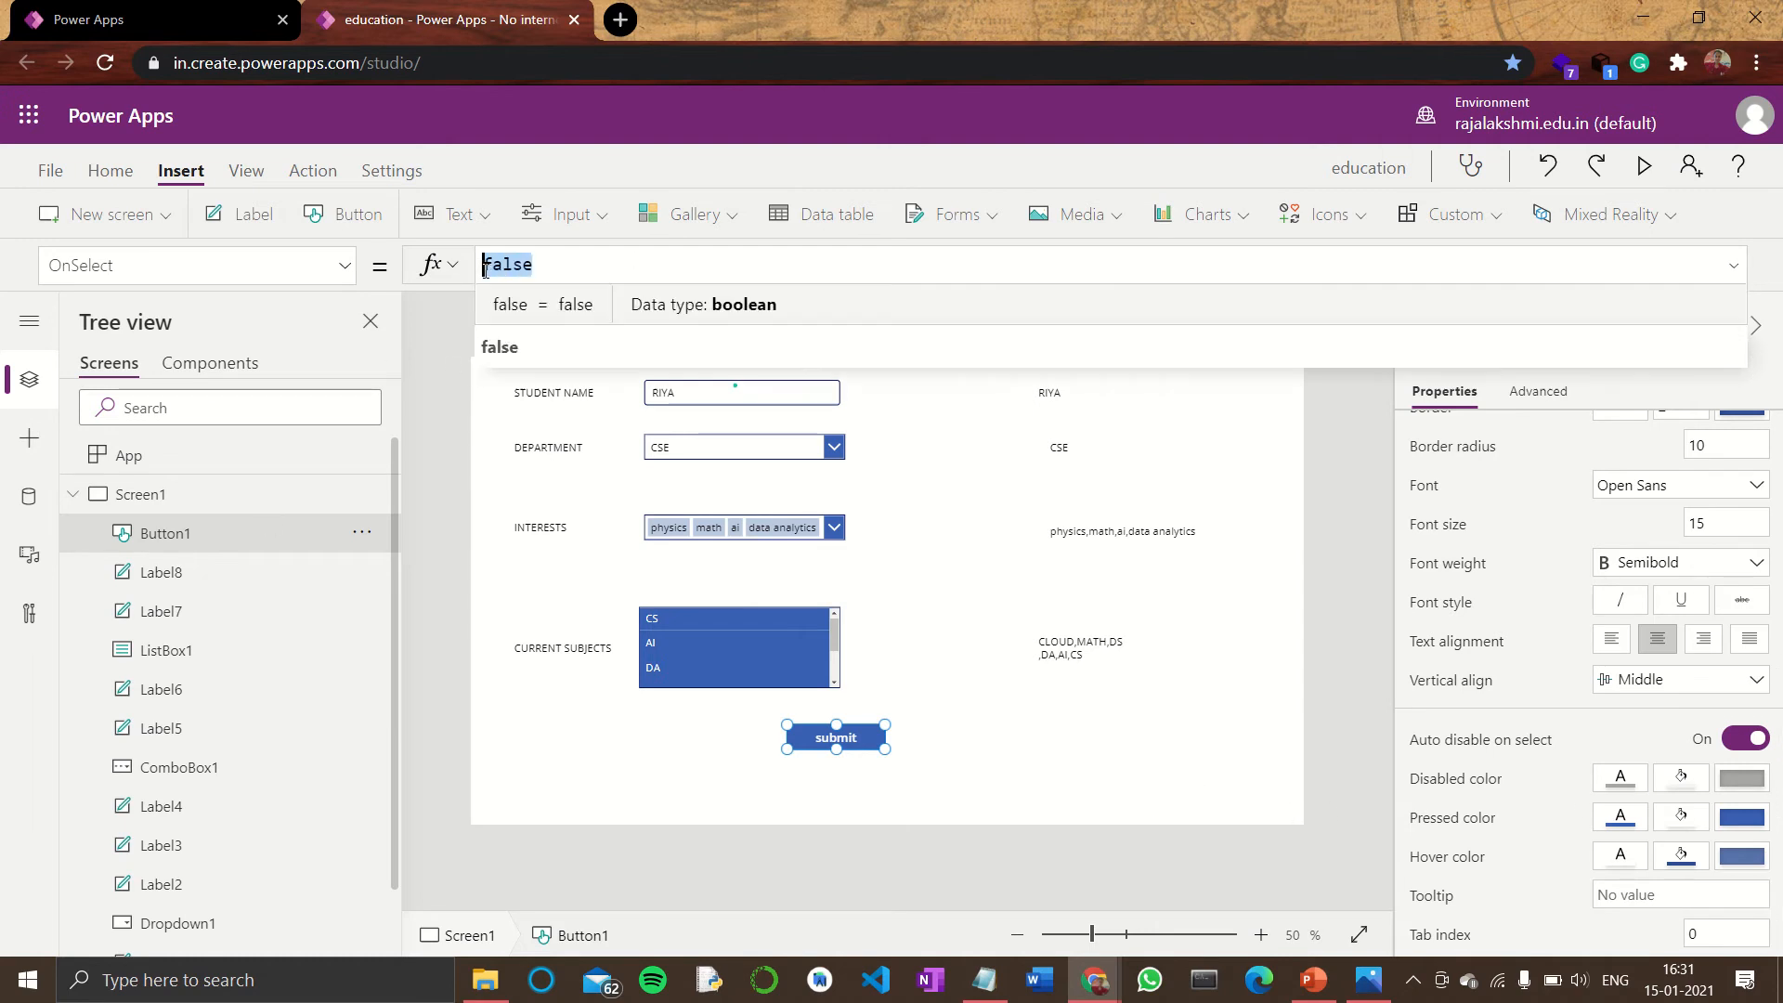
pyautogui.click(936, 752)
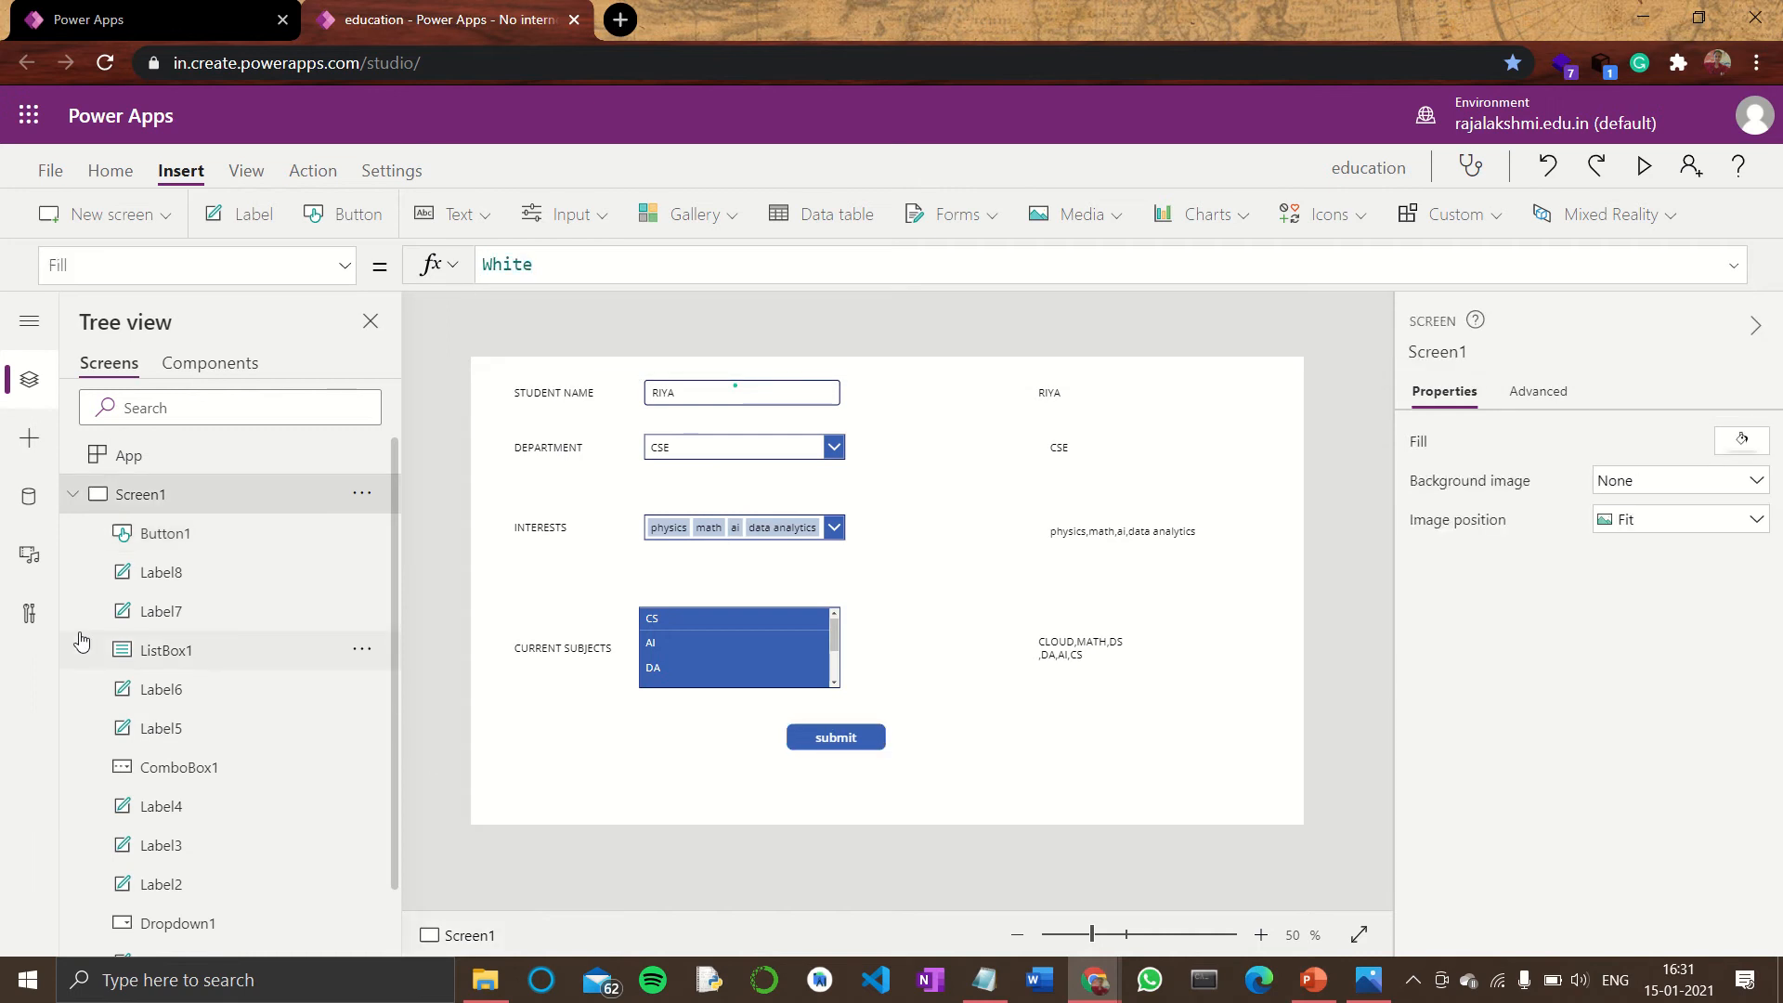
# - Add a new blank screen to the app
pyautogui.click(80, 221)
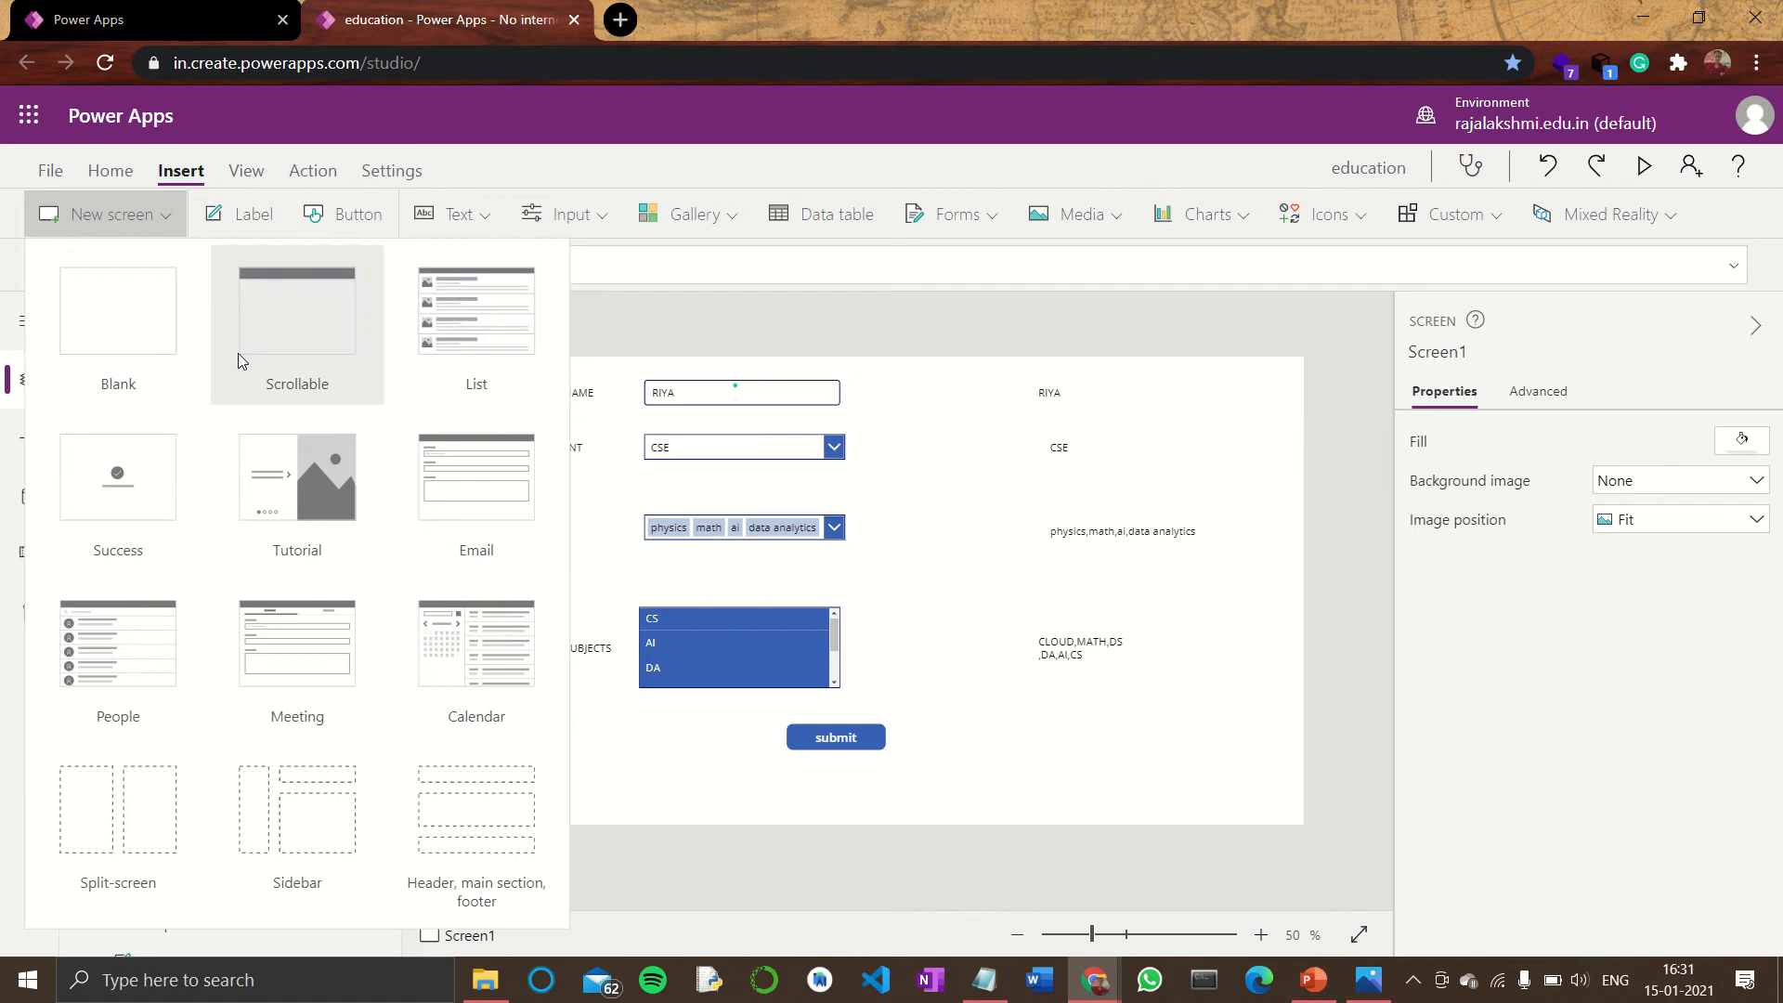
pyautogui.click(178, 334)
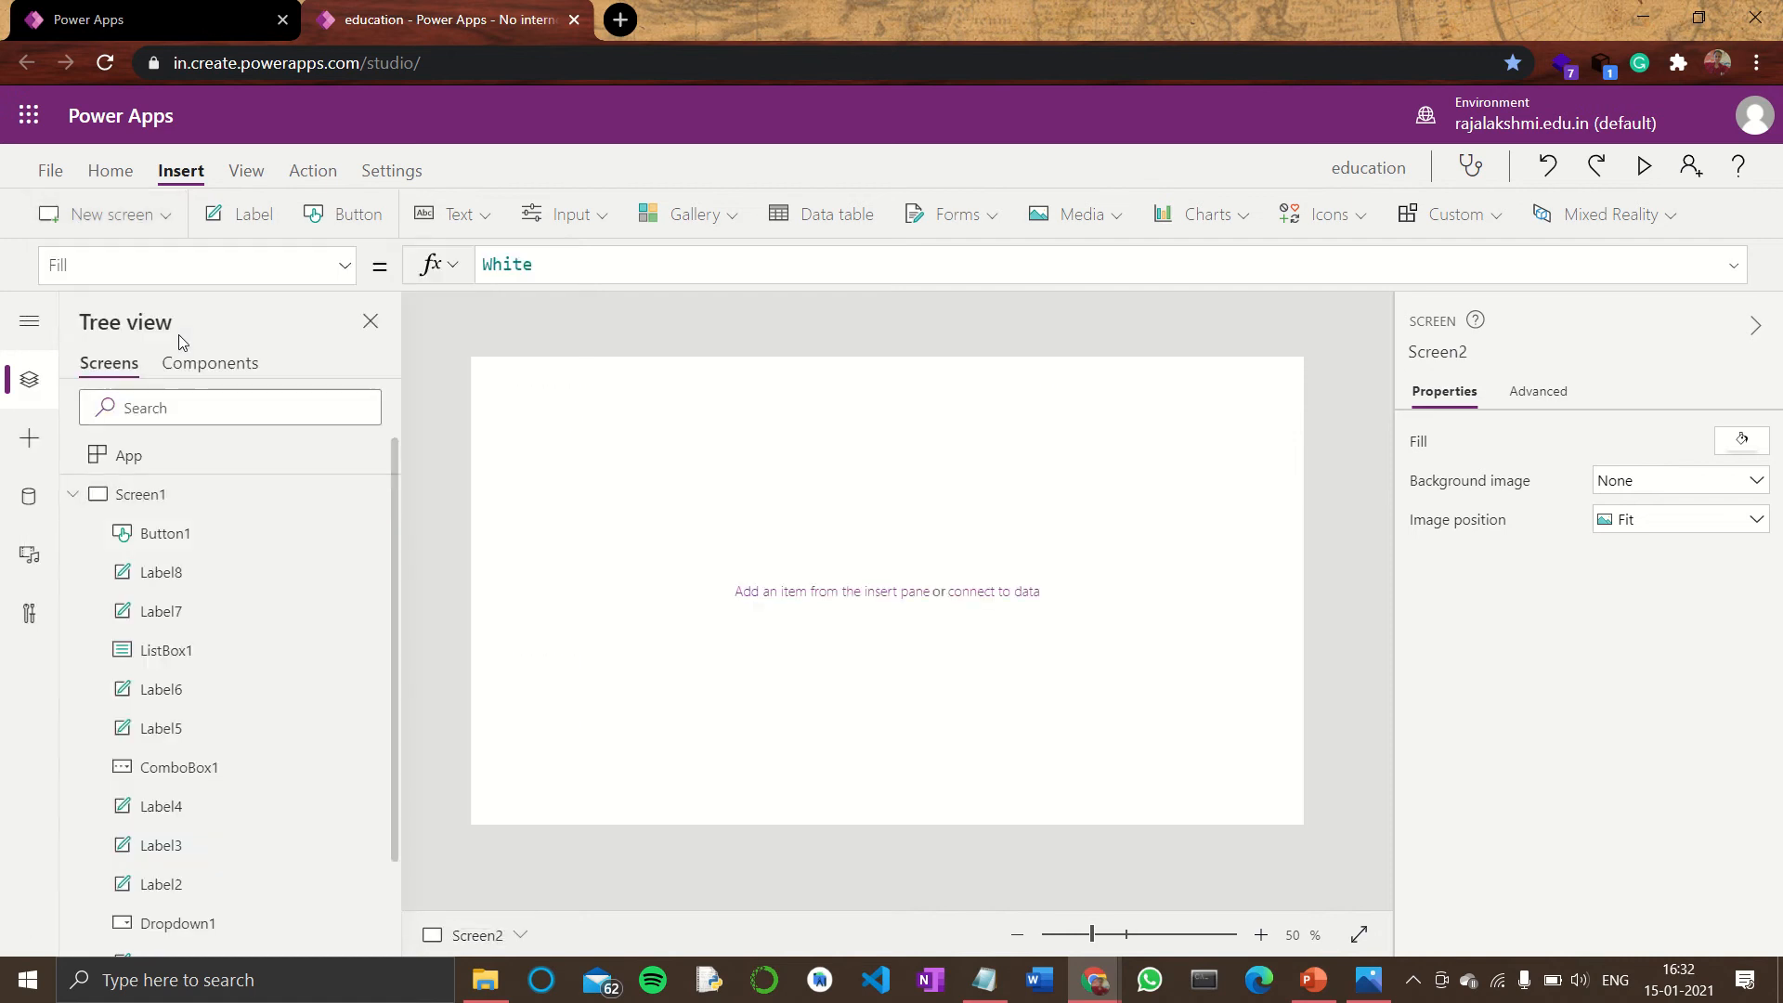
pyautogui.scroll(-2, 283, 742)
pyautogui.scroll(2, 291, 780)
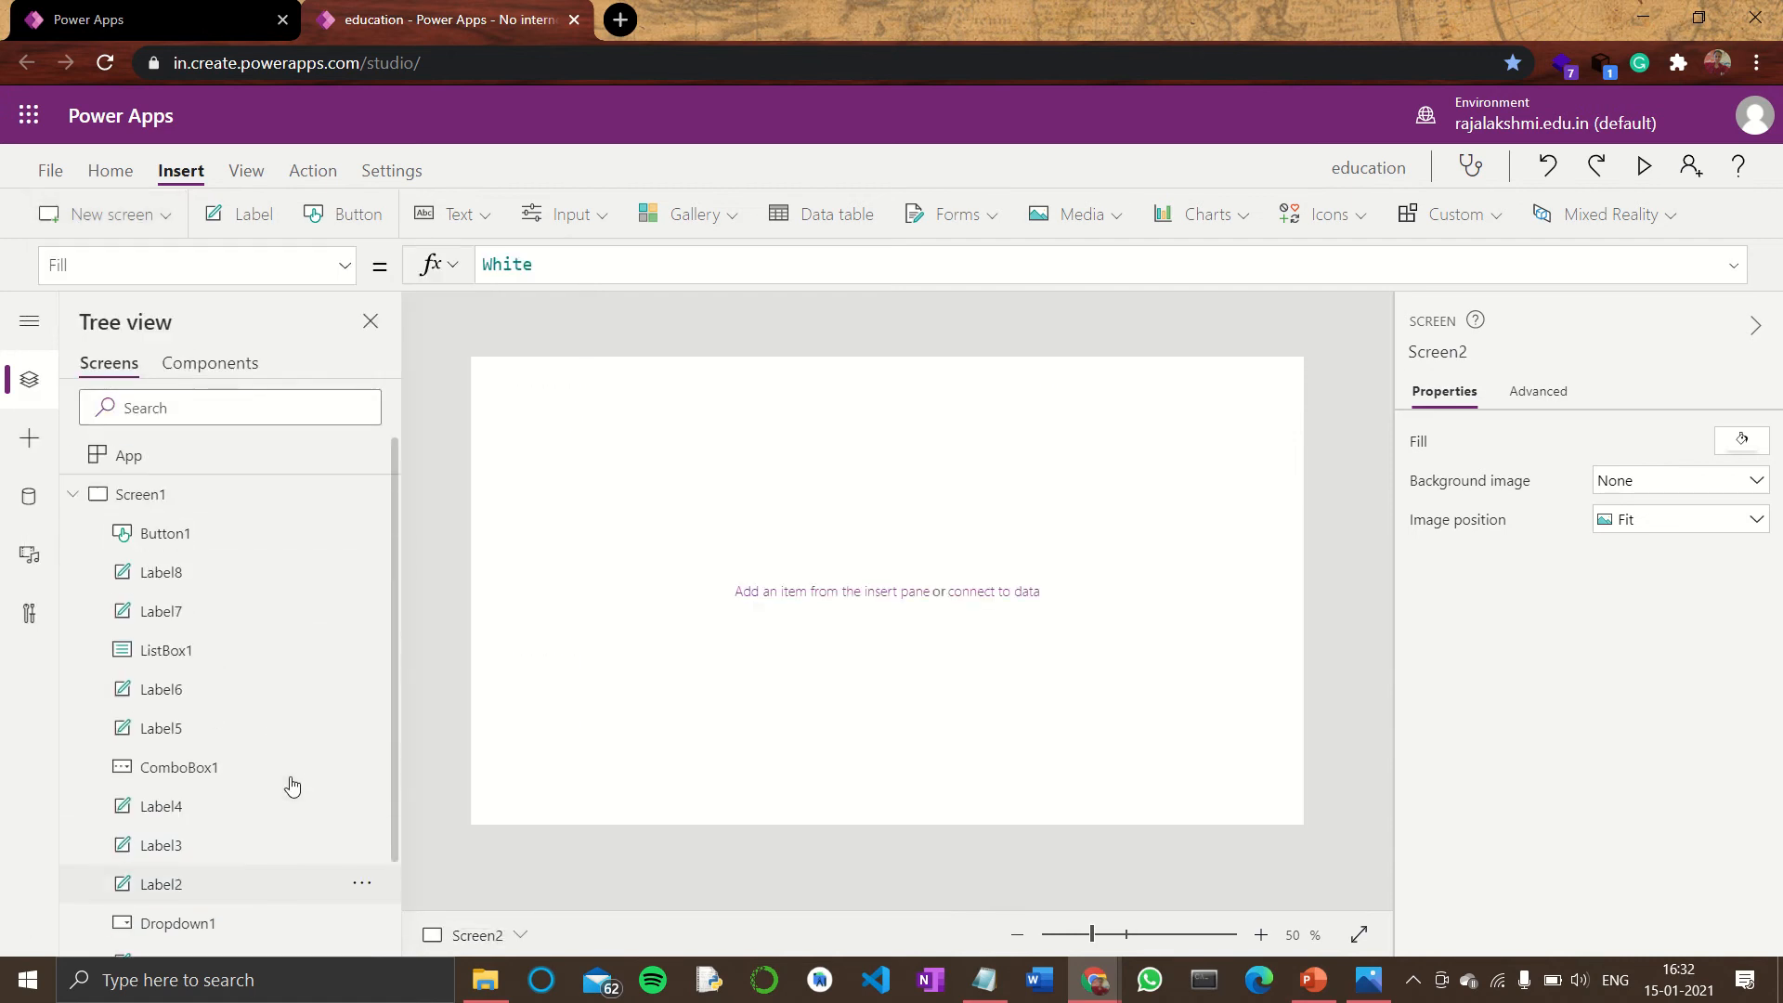
# - Set the OnSelect formula of the submit button on Screen1 to Navigate(Screen2, Fade)
pyautogui.click(176, 494)
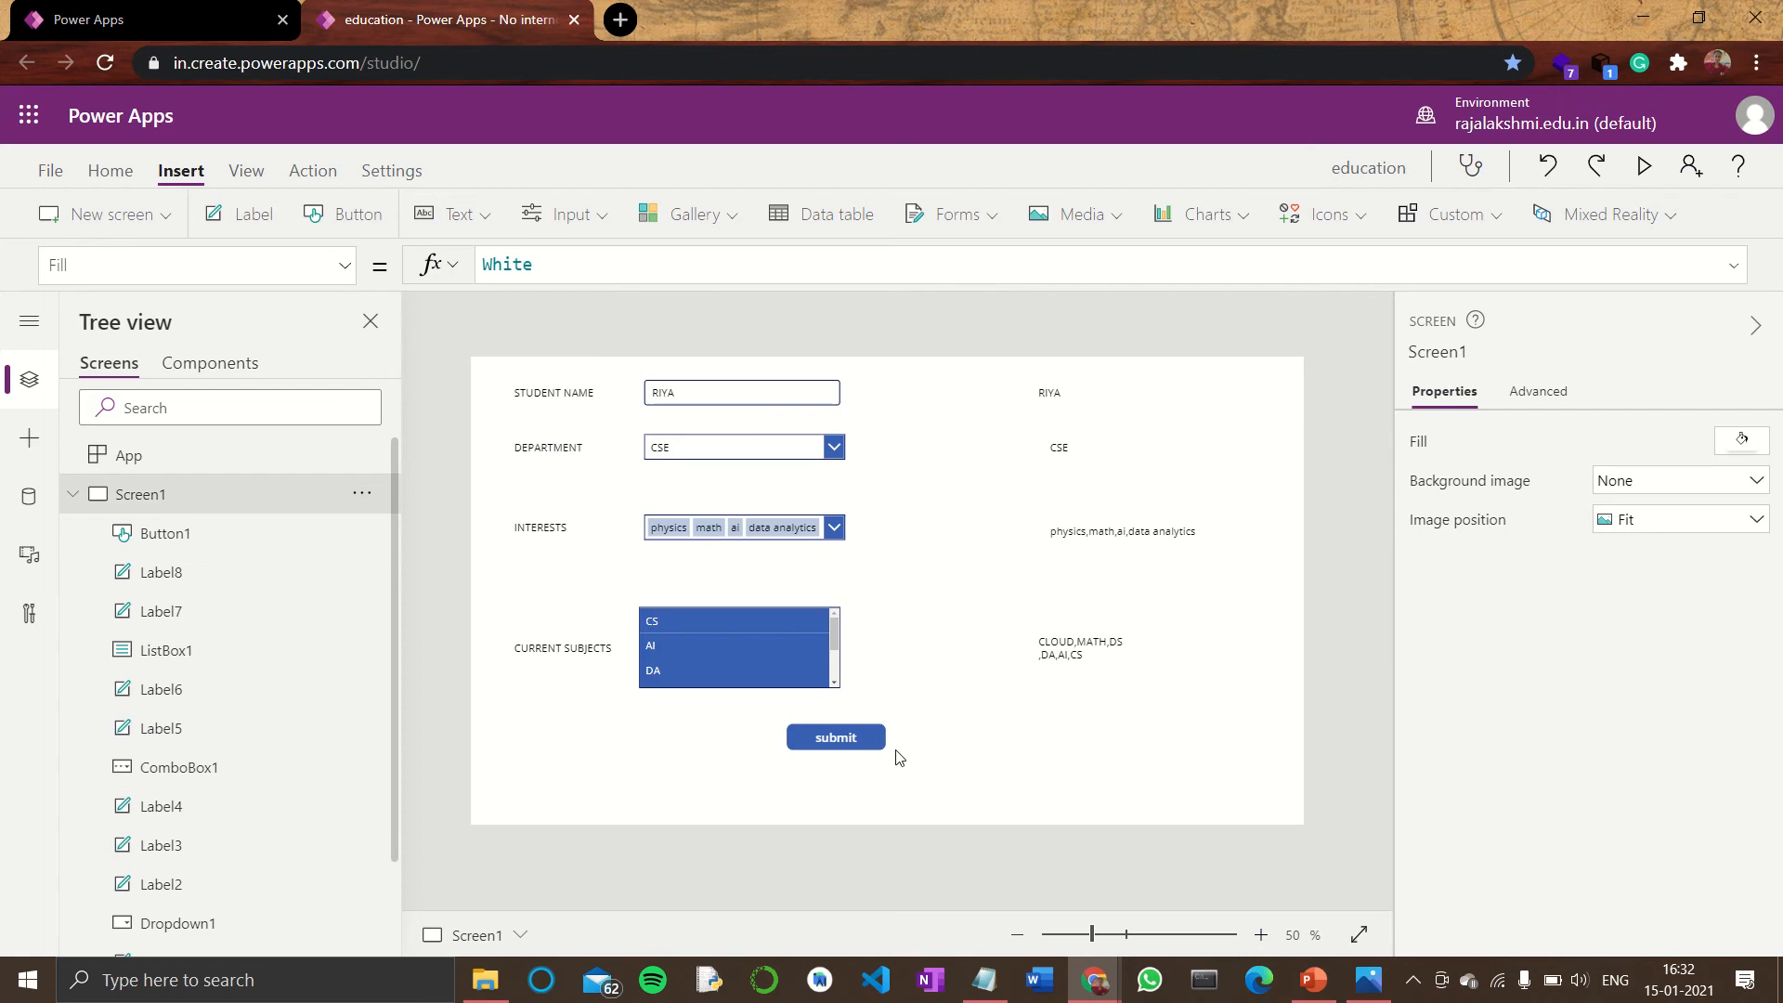
pyautogui.click(865, 745)
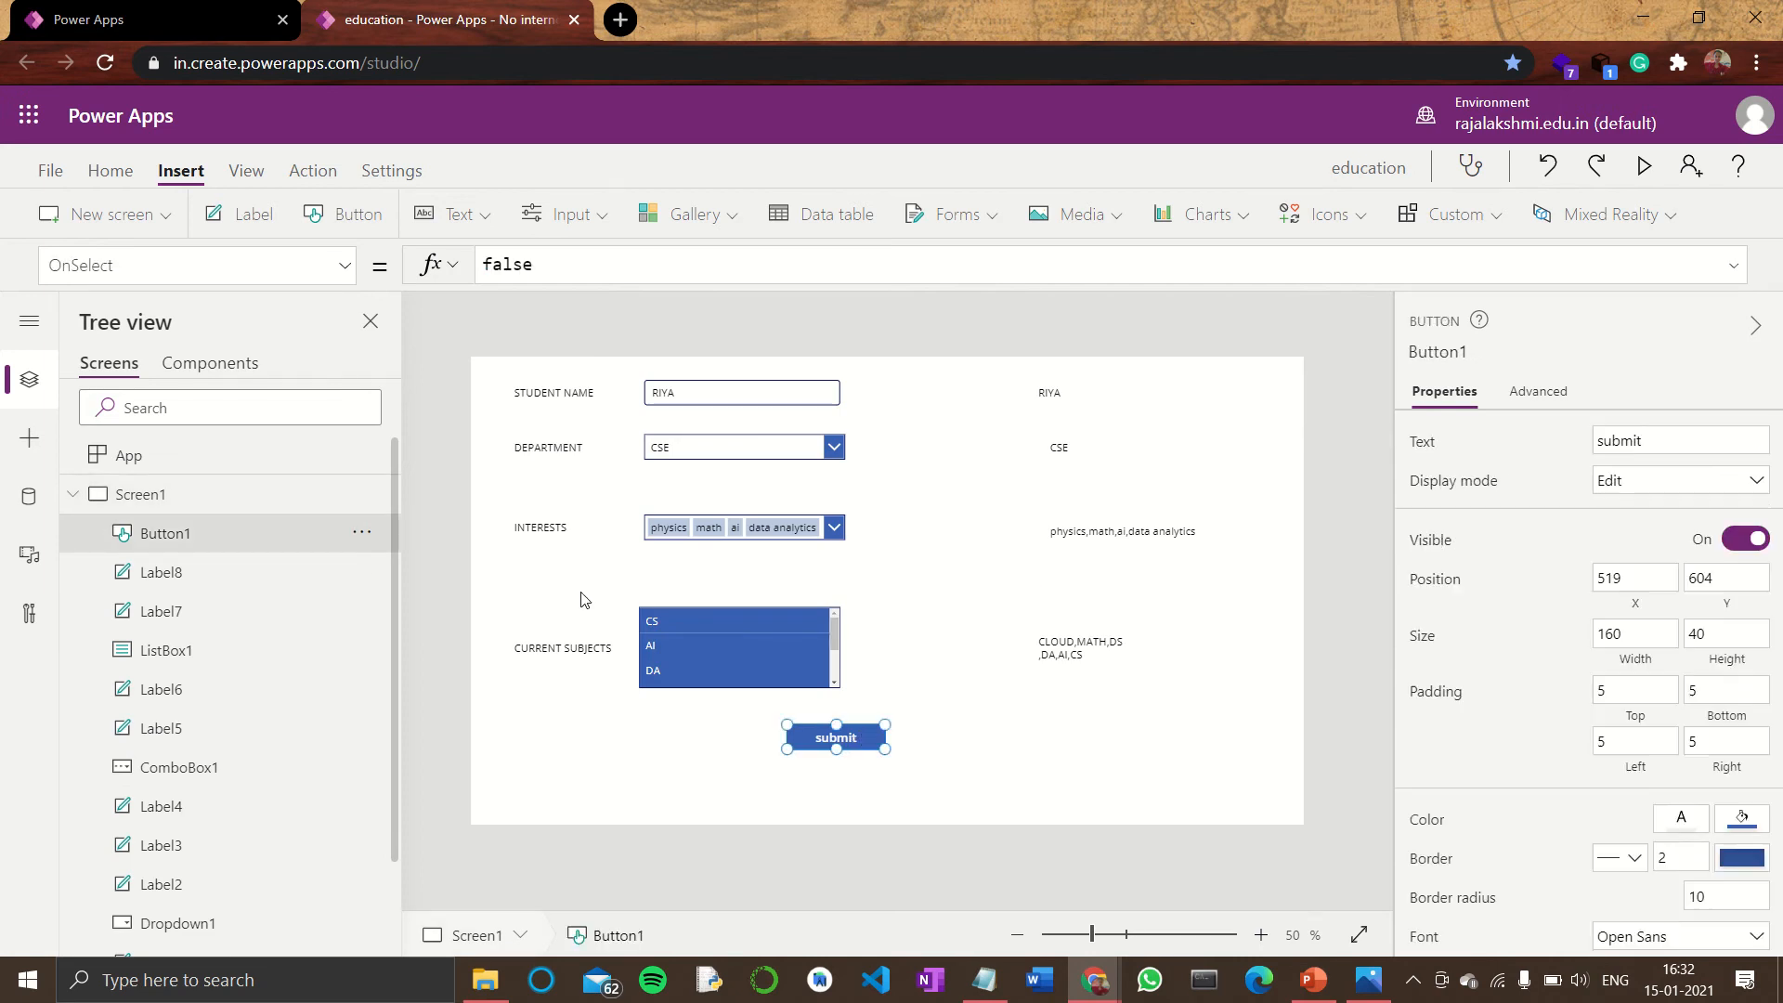
pyautogui.doubleClick(555, 263)
pyautogui.write('nav')
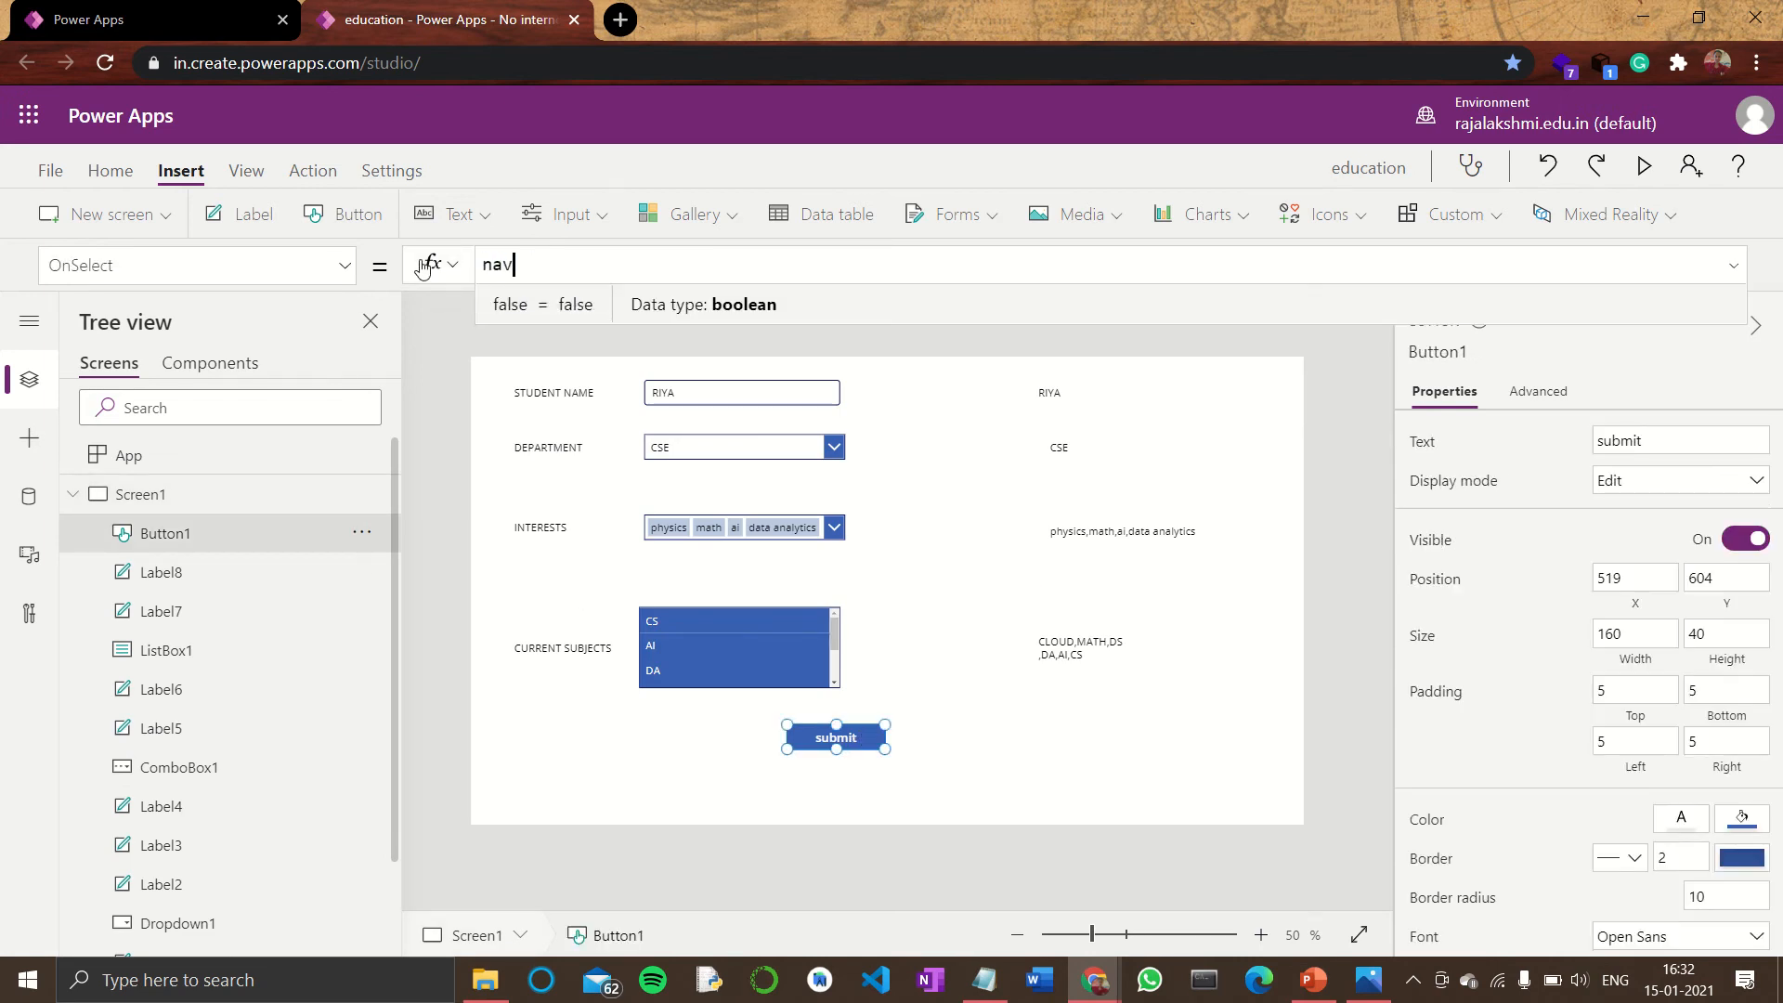
pyautogui.write('igate')
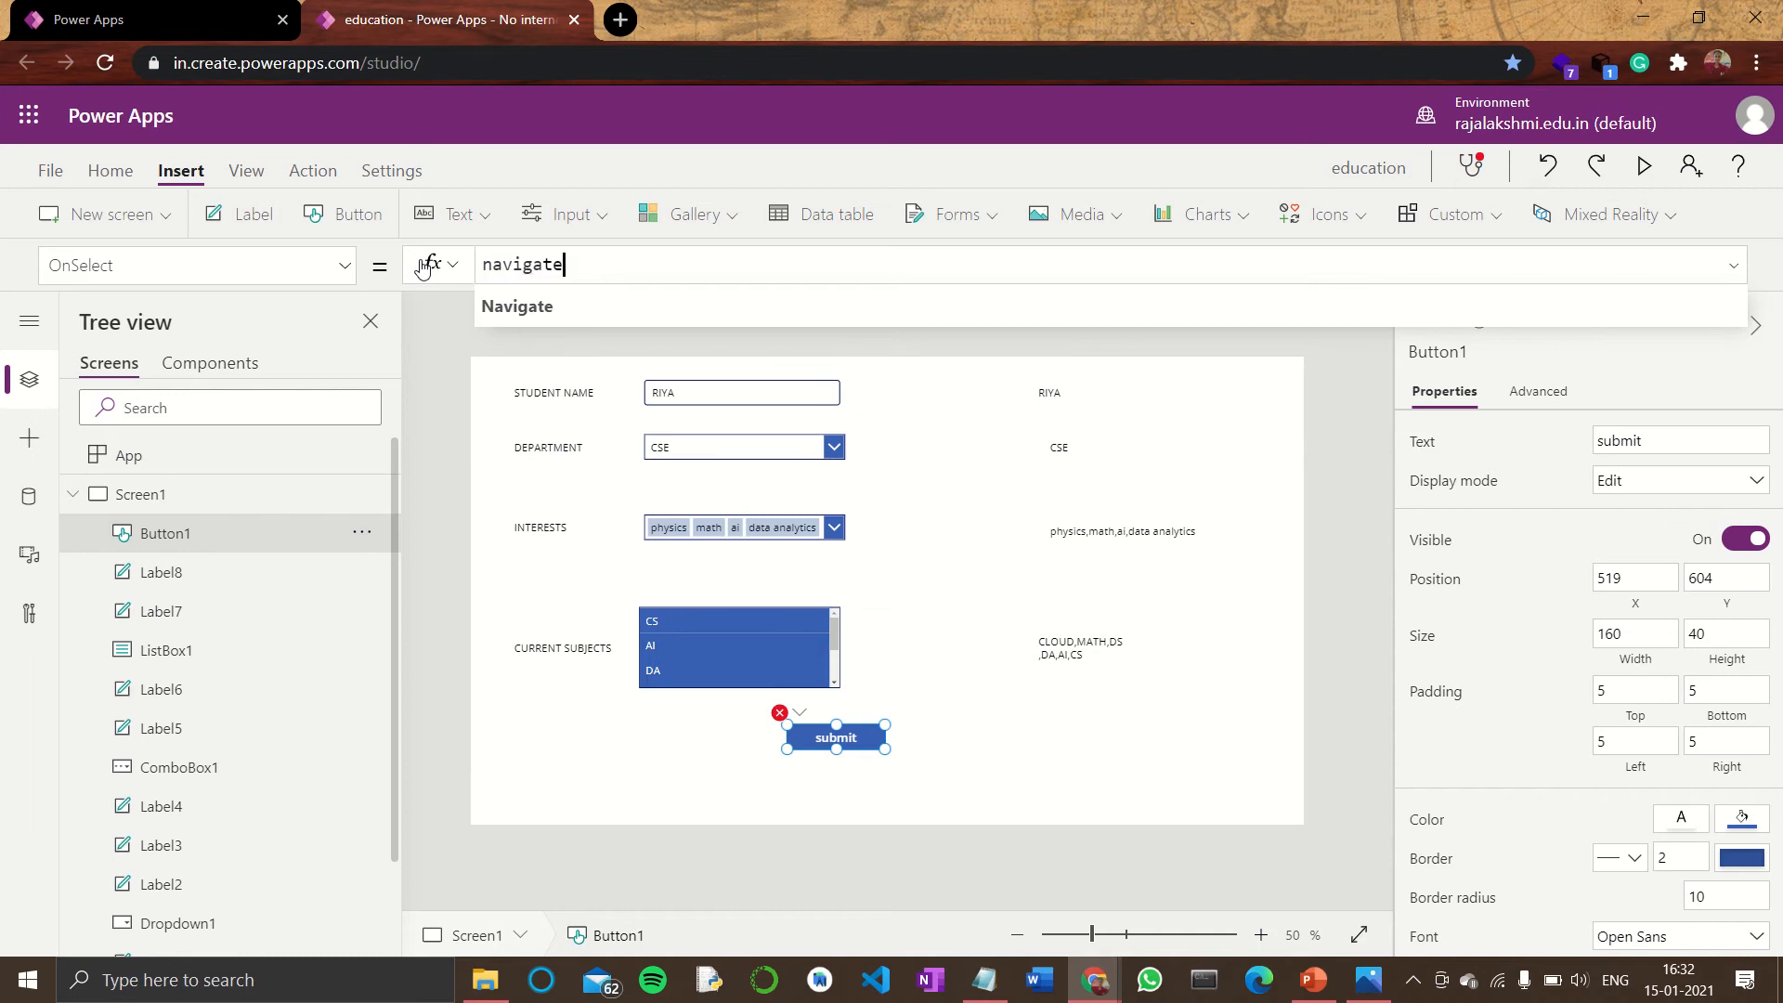
pyautogui.write('(scree')
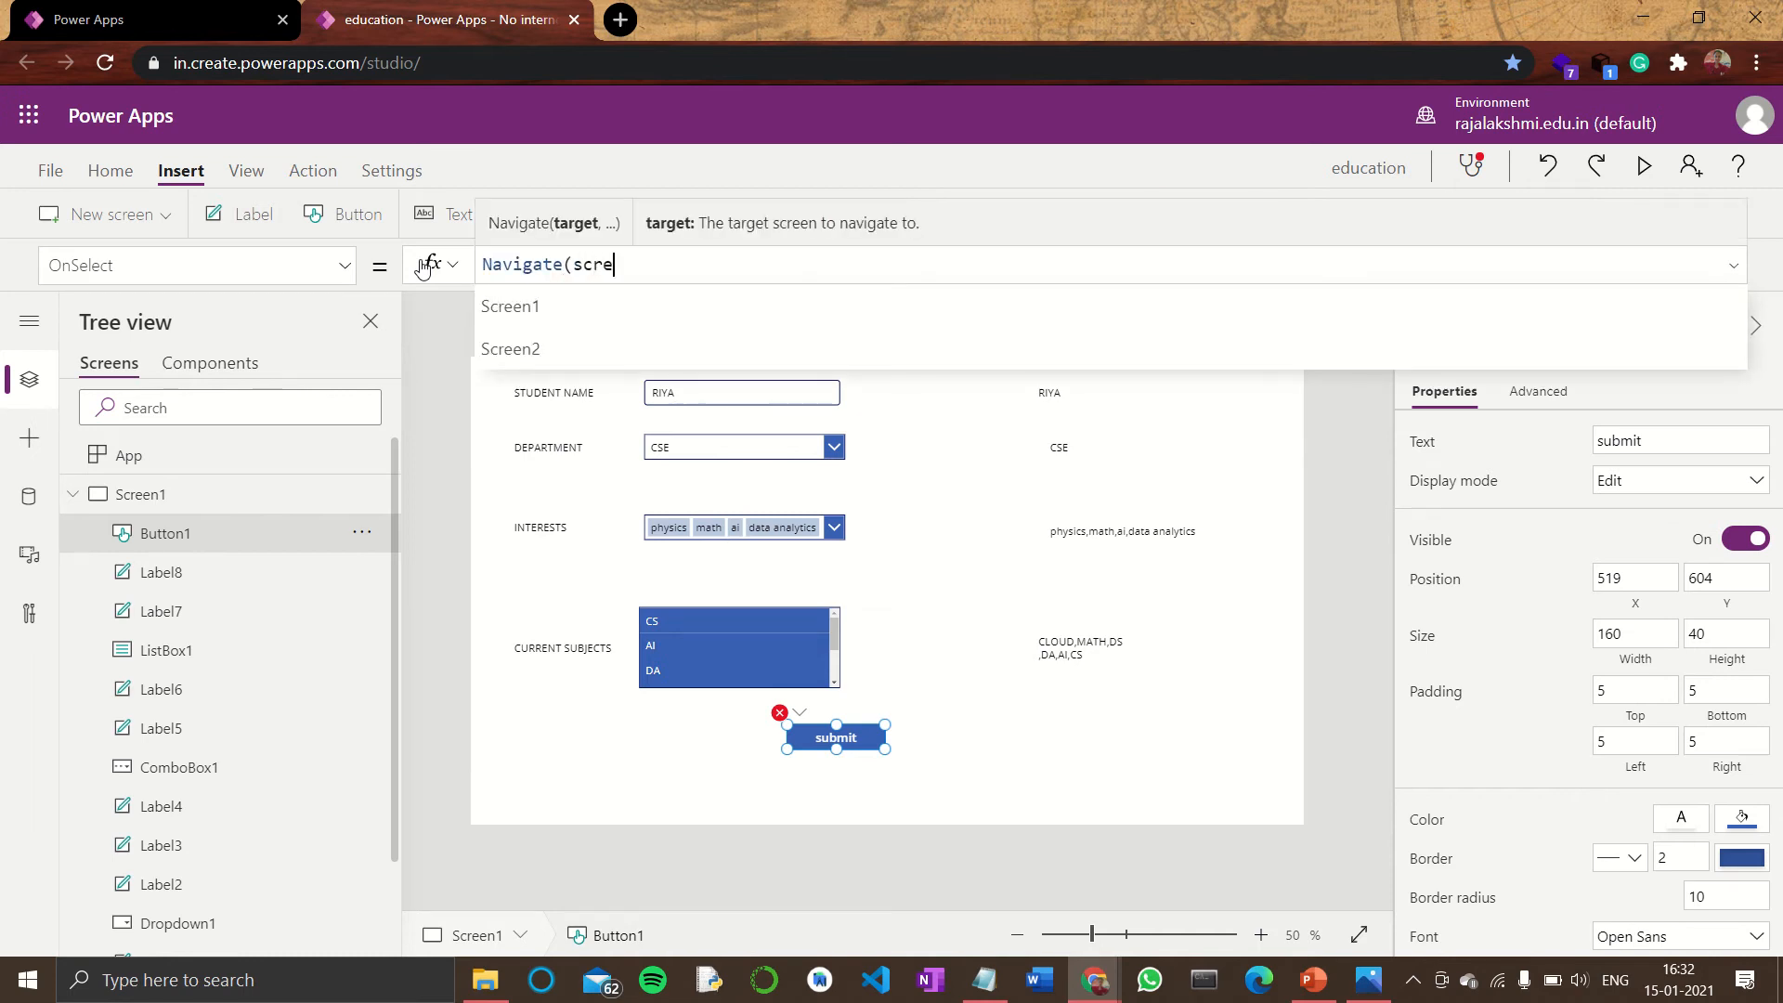
pyautogui.press('Down')
pyautogui.press('Down')
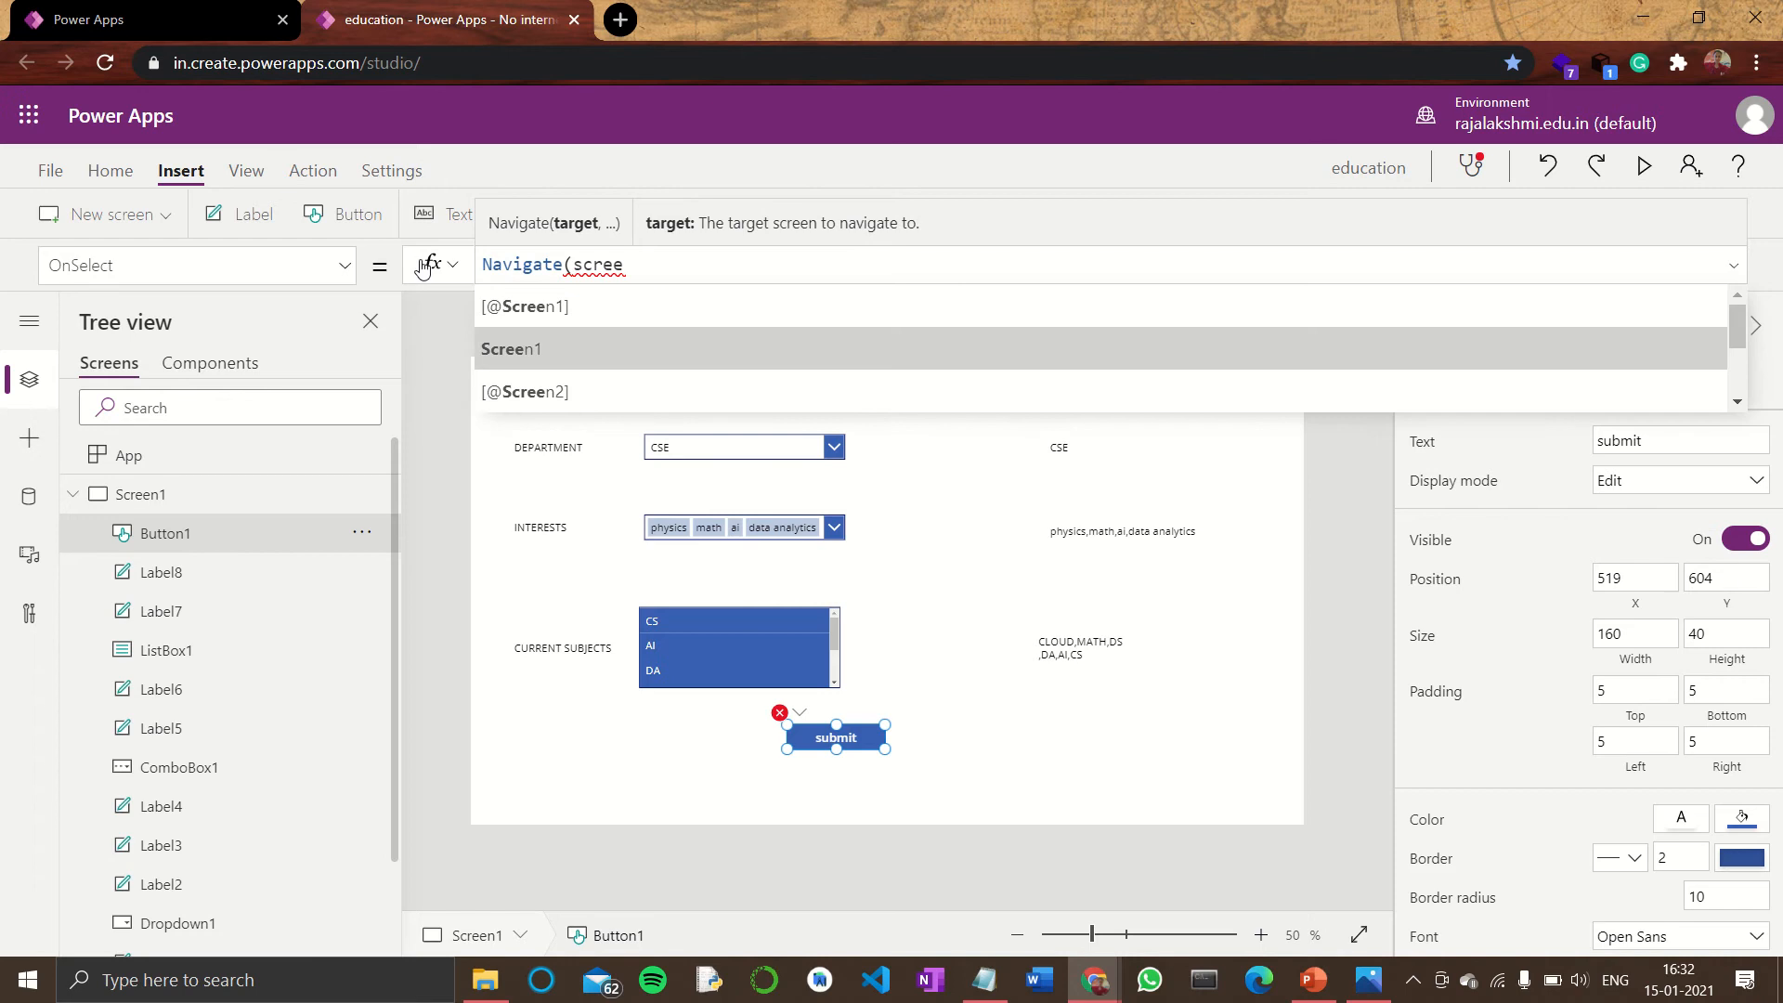
pyautogui.press('Tab')
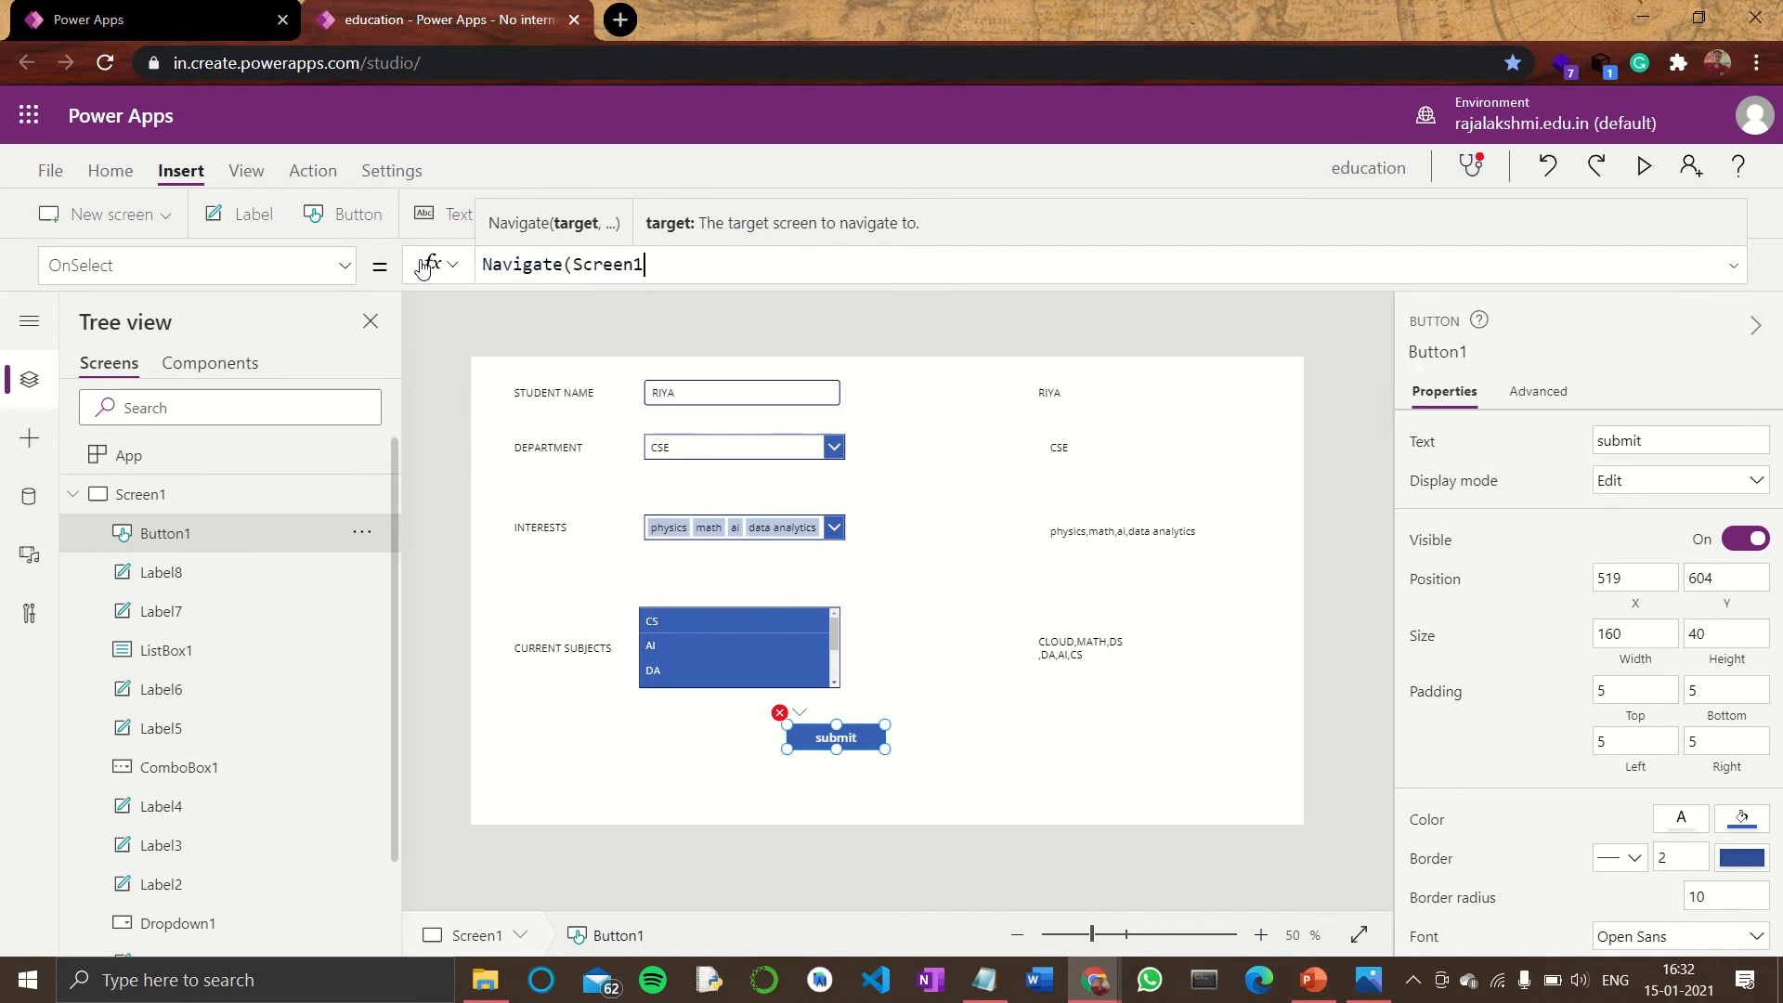
pyautogui.press('BackSpace')
pyautogui.write('2')
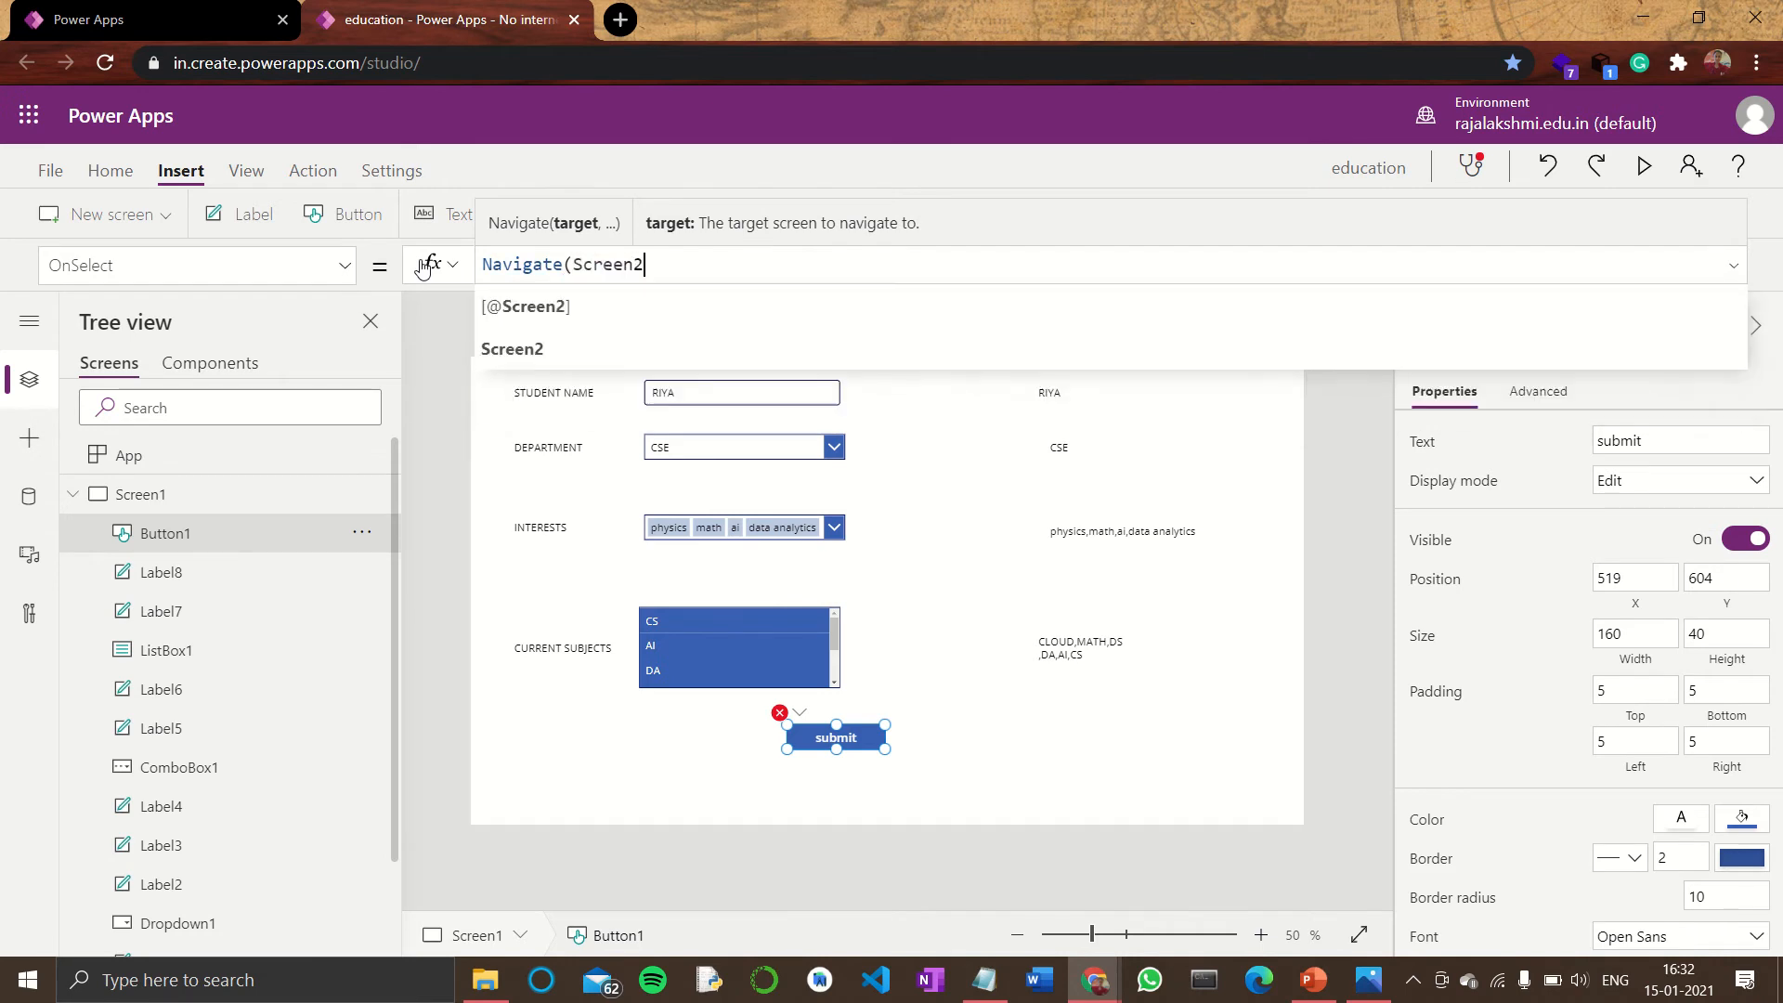
pyautogui.press('Down')
pyautogui.press('Down')
pyautogui.press('Tab')
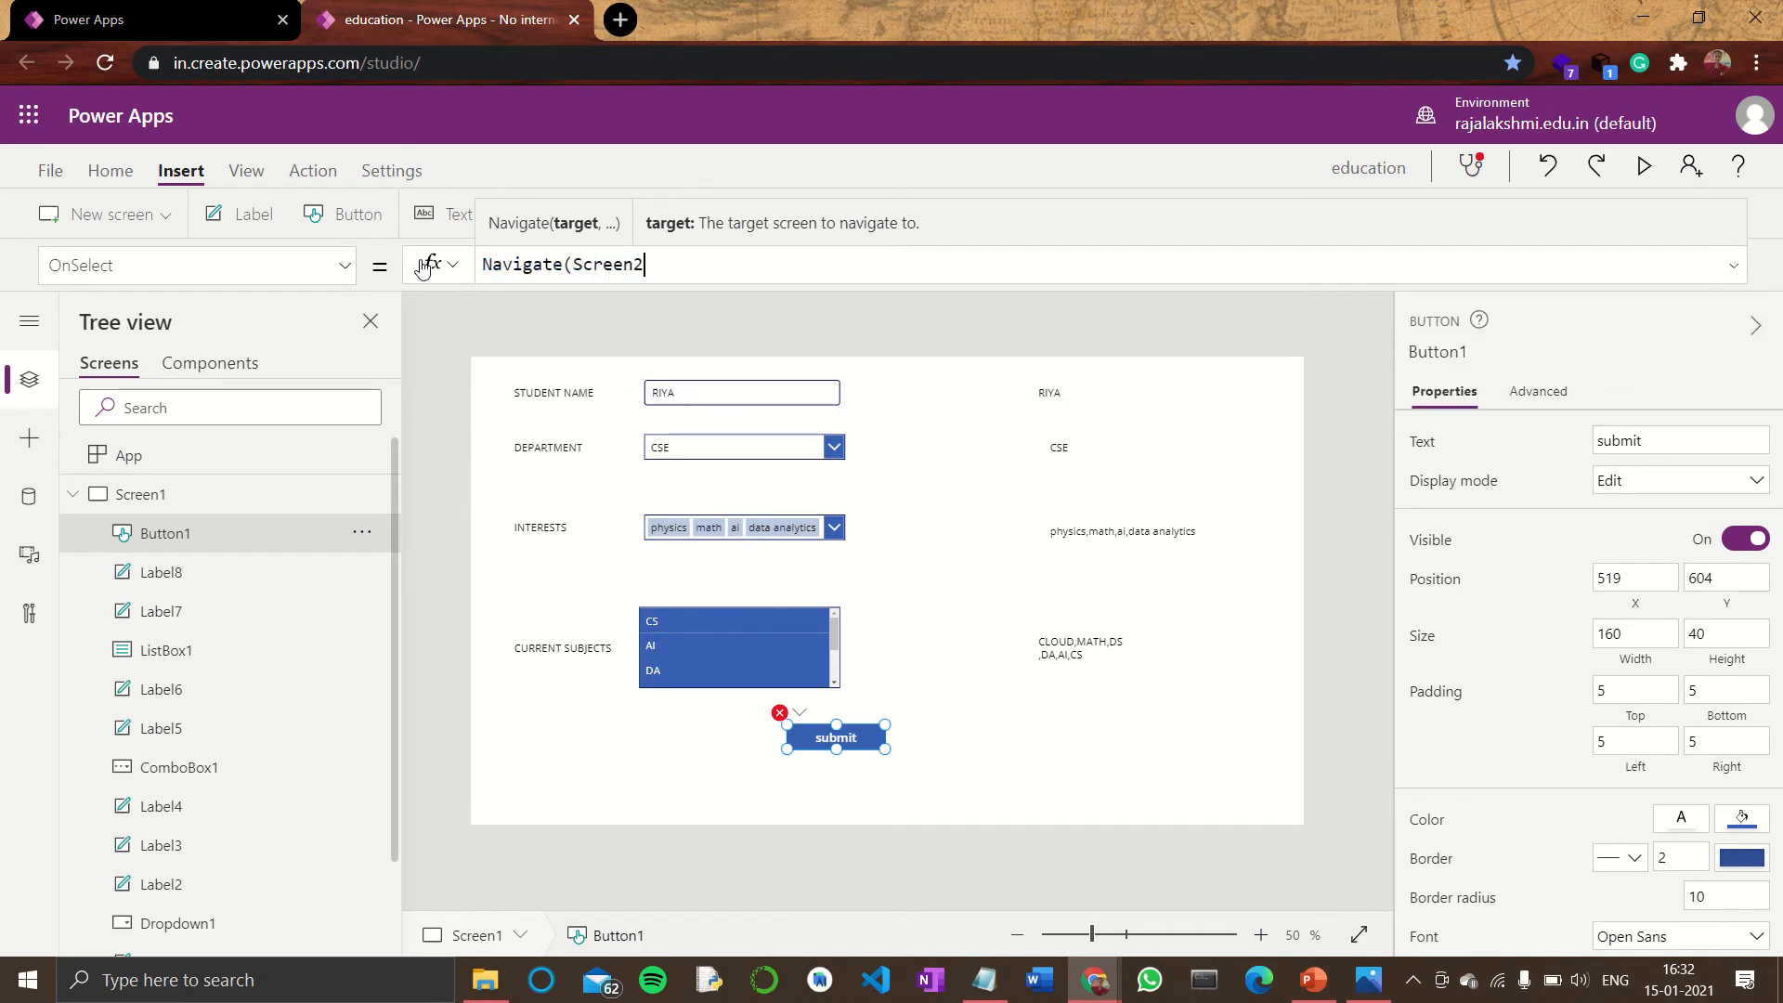
pyautogui.write(', fade')
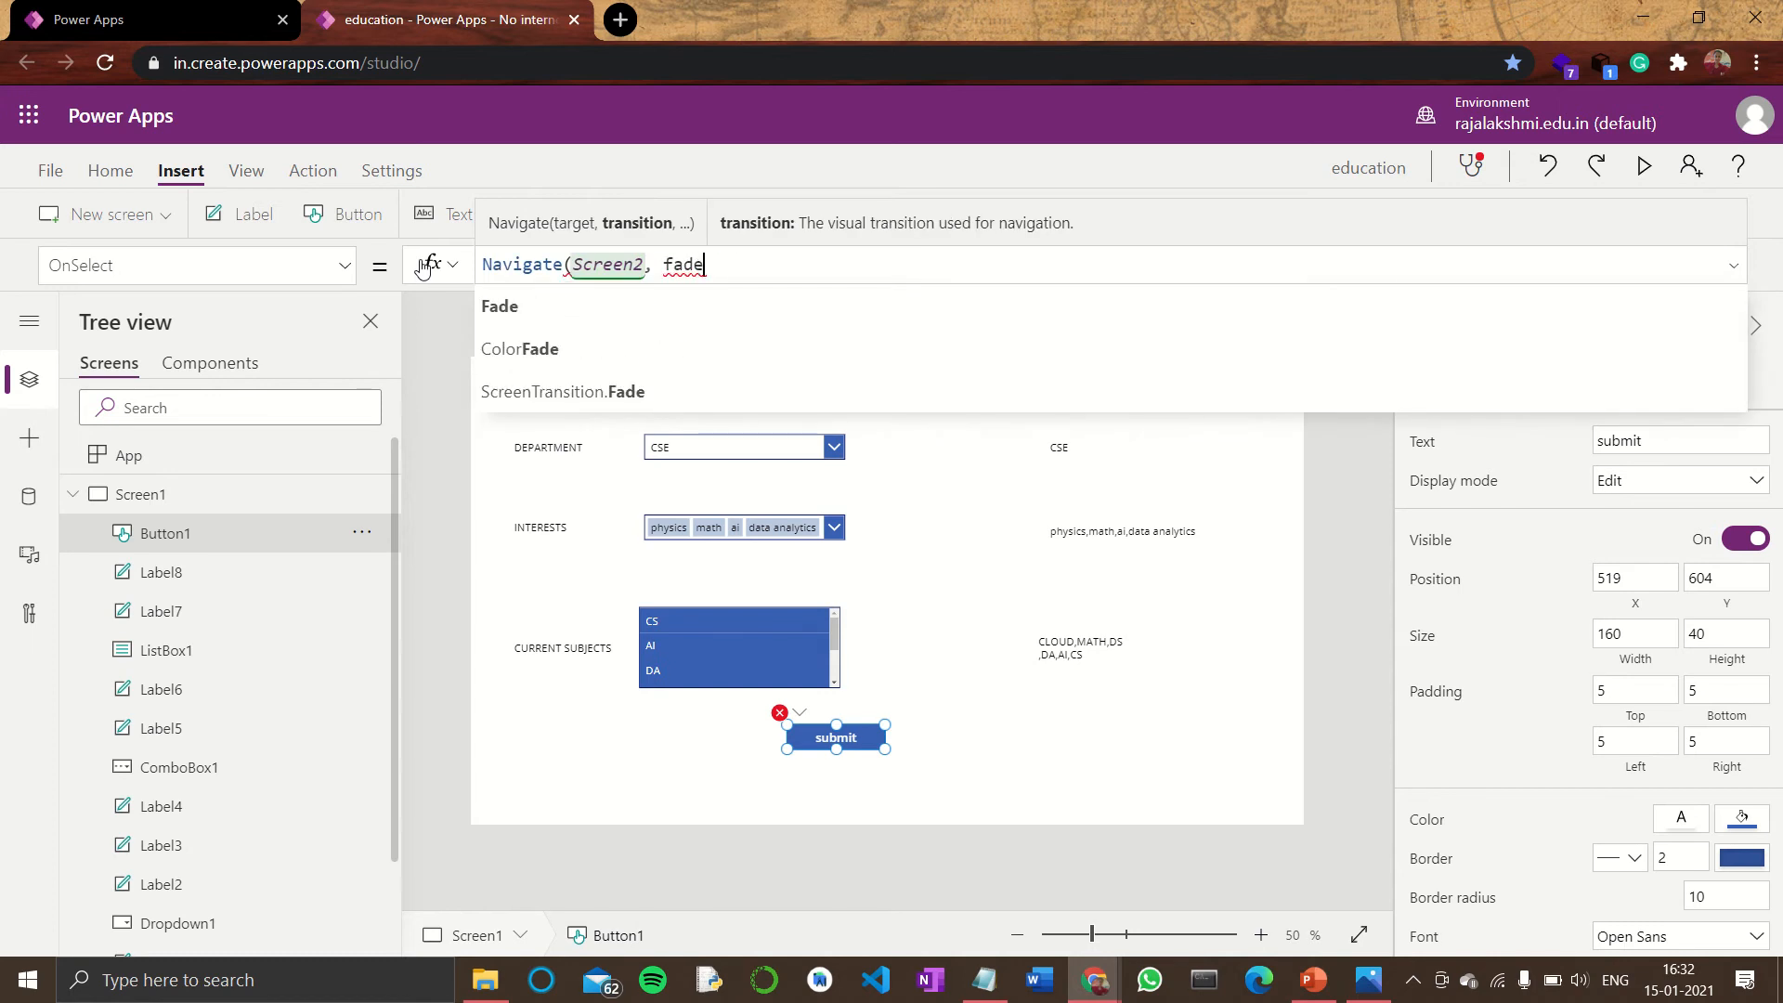
pyautogui.press('Tab')
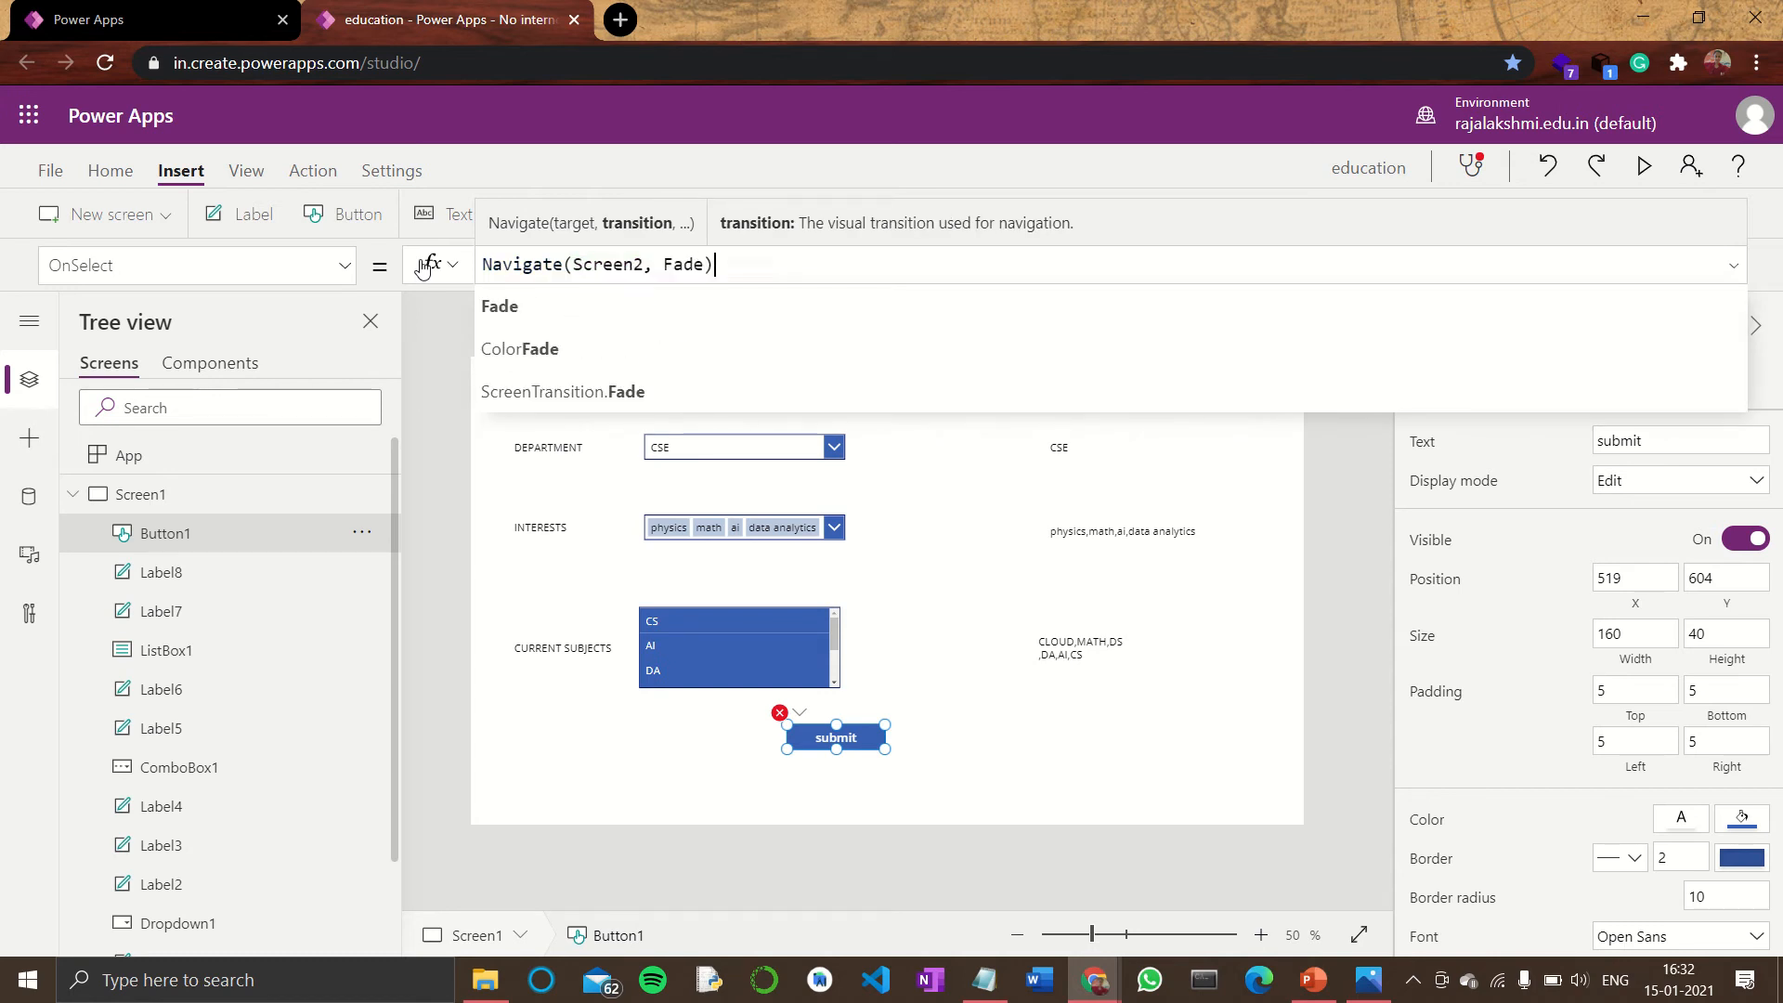
pyautogui.write(')')
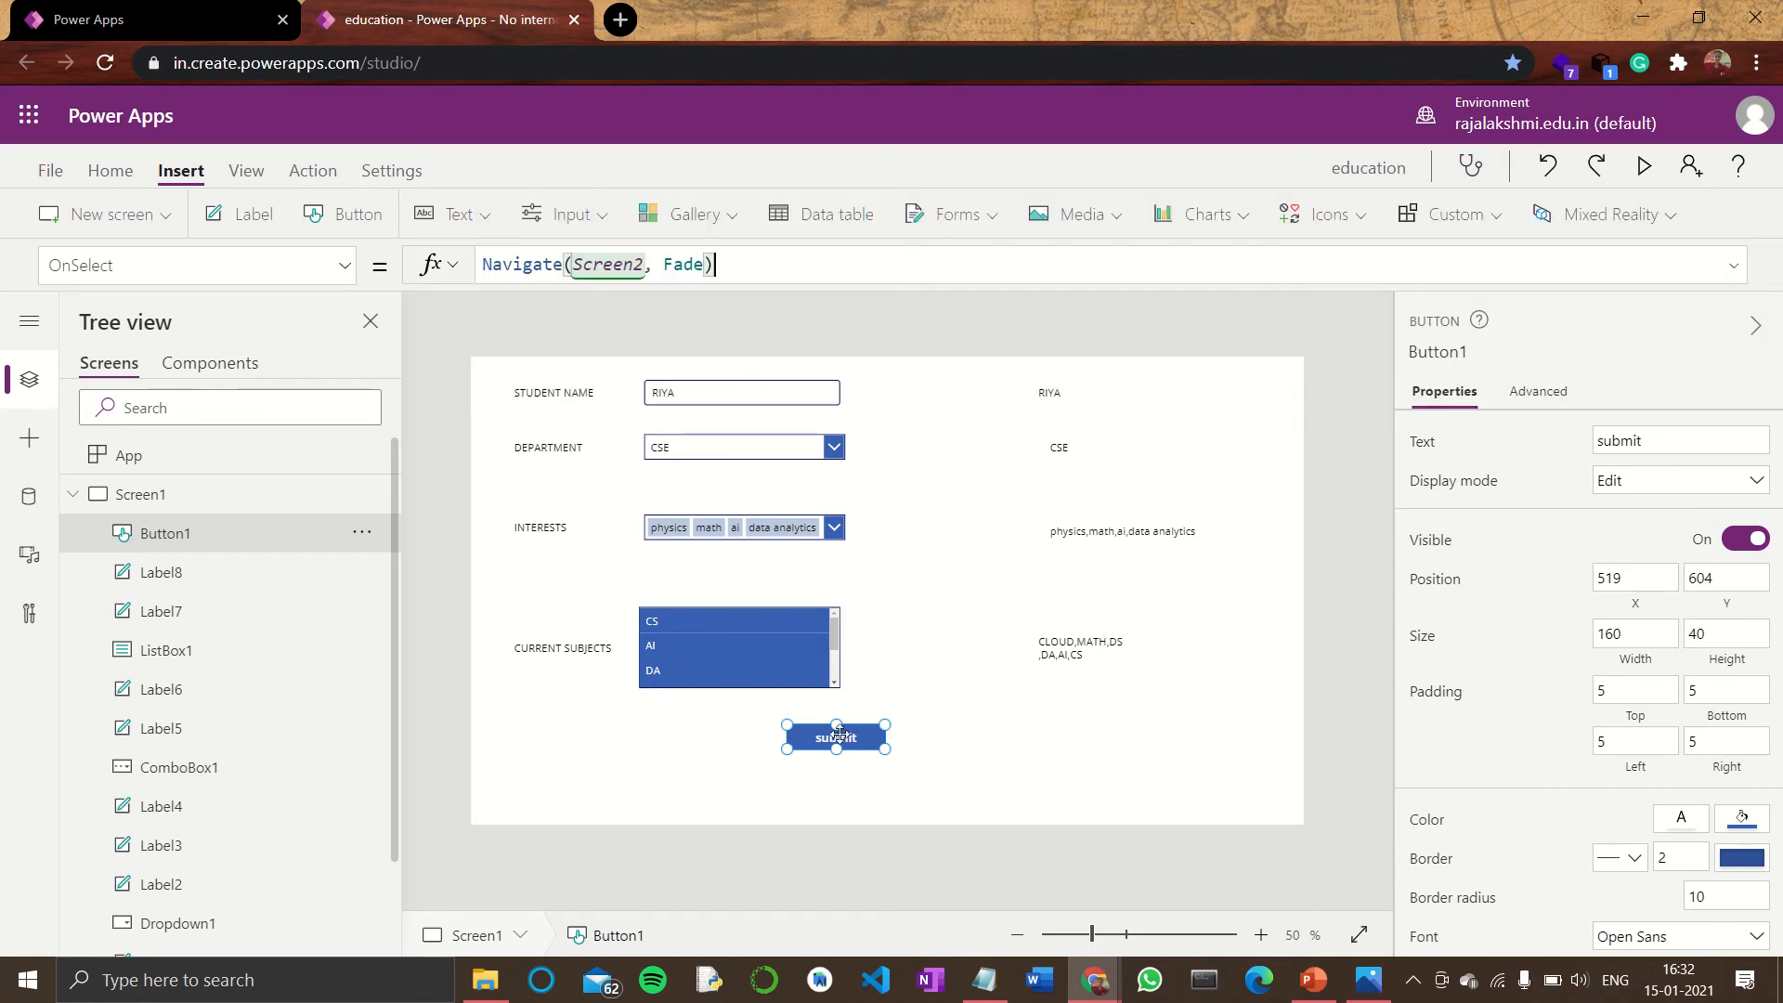
# - Preview the app, test the submit button's navigation, and close the preview
pyautogui.click(1647, 165)
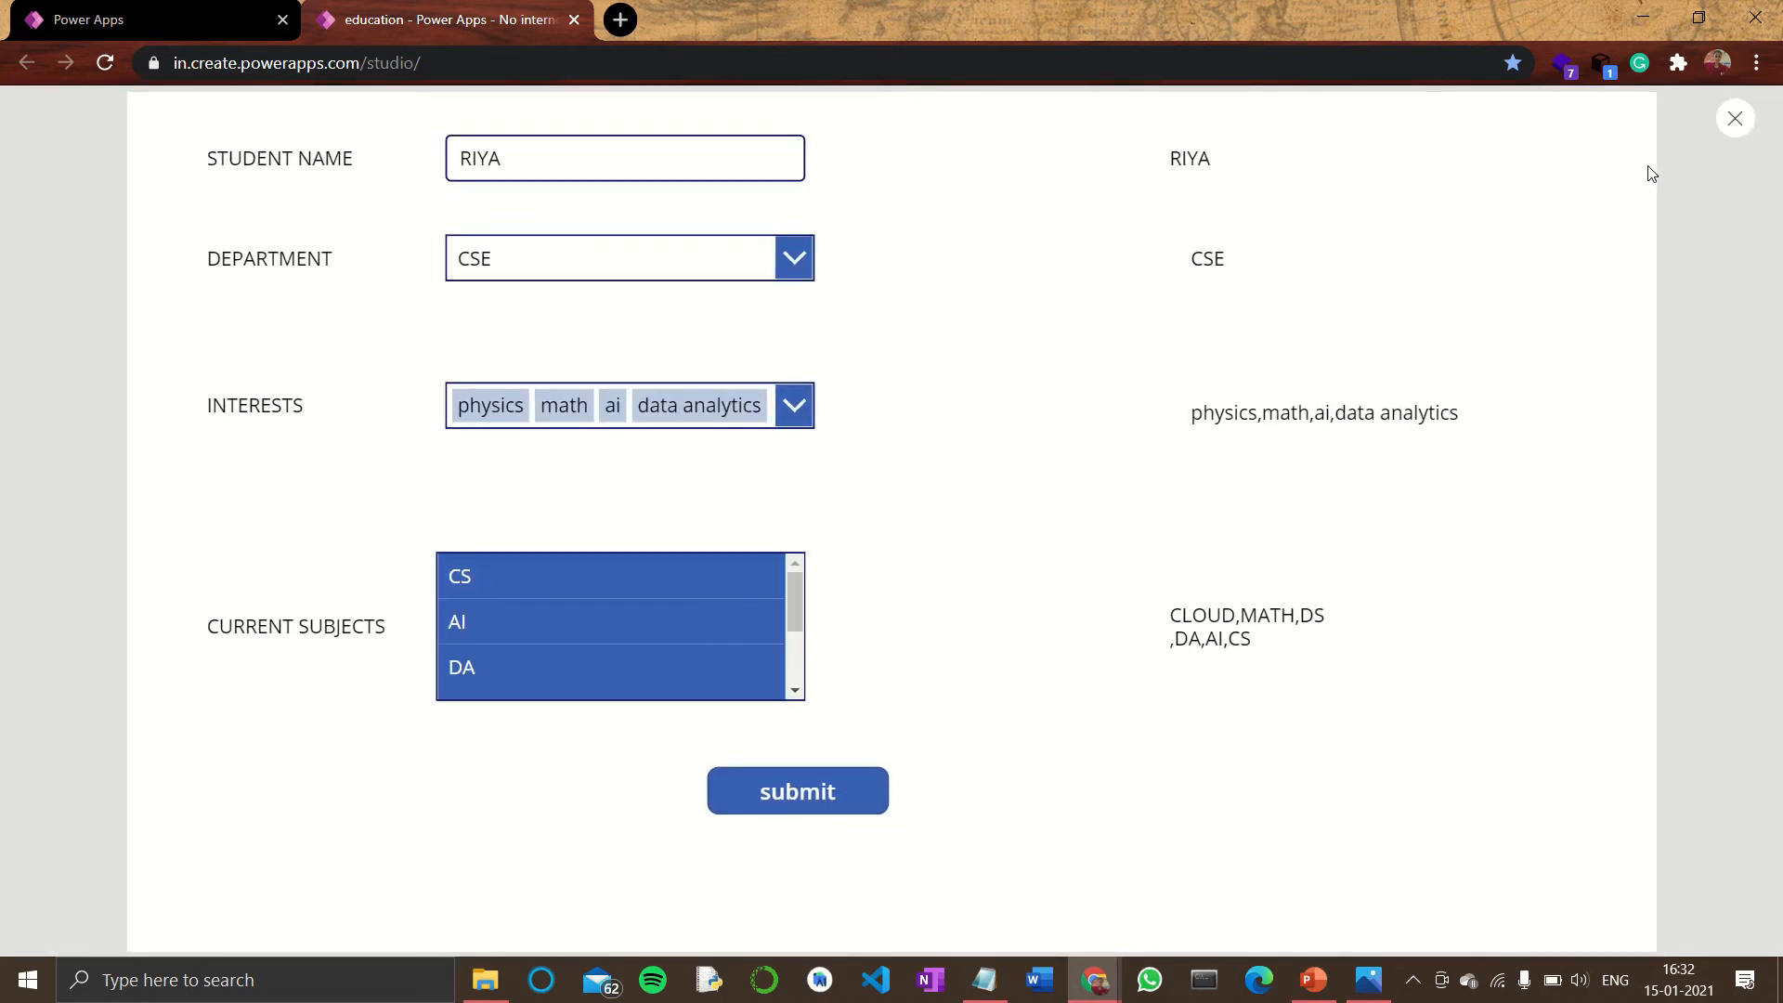
pyautogui.click(794, 789)
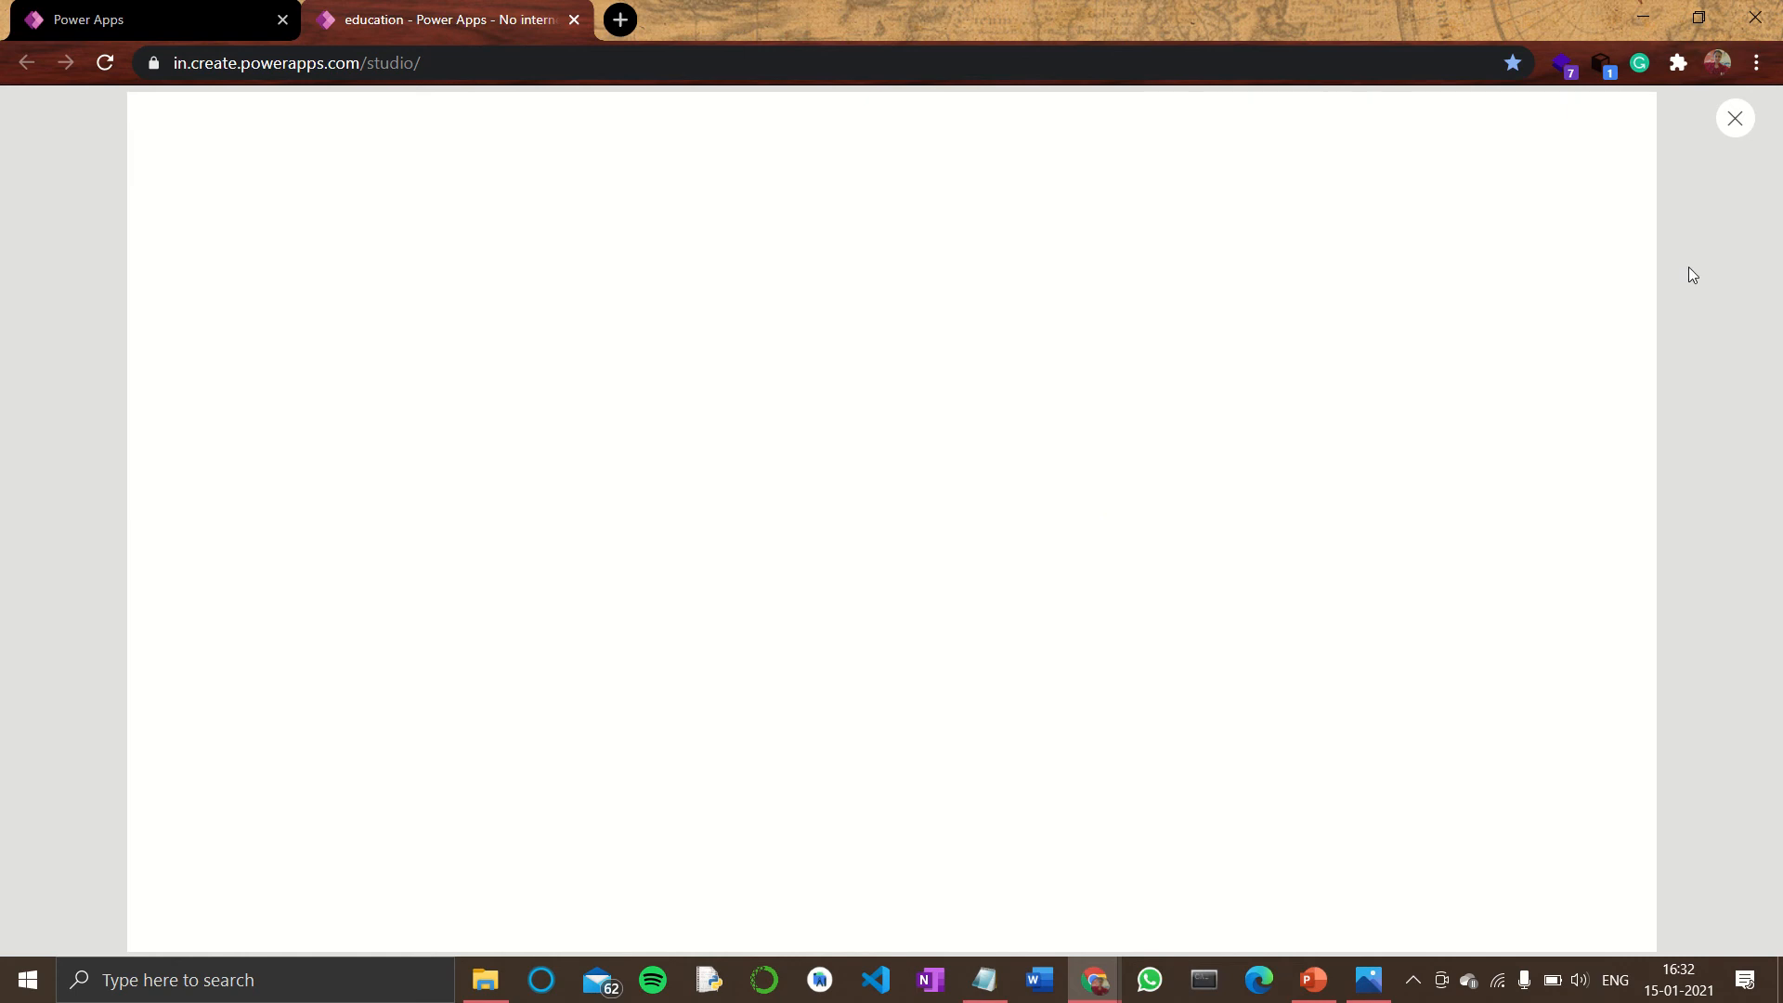
pyautogui.click(1733, 120)
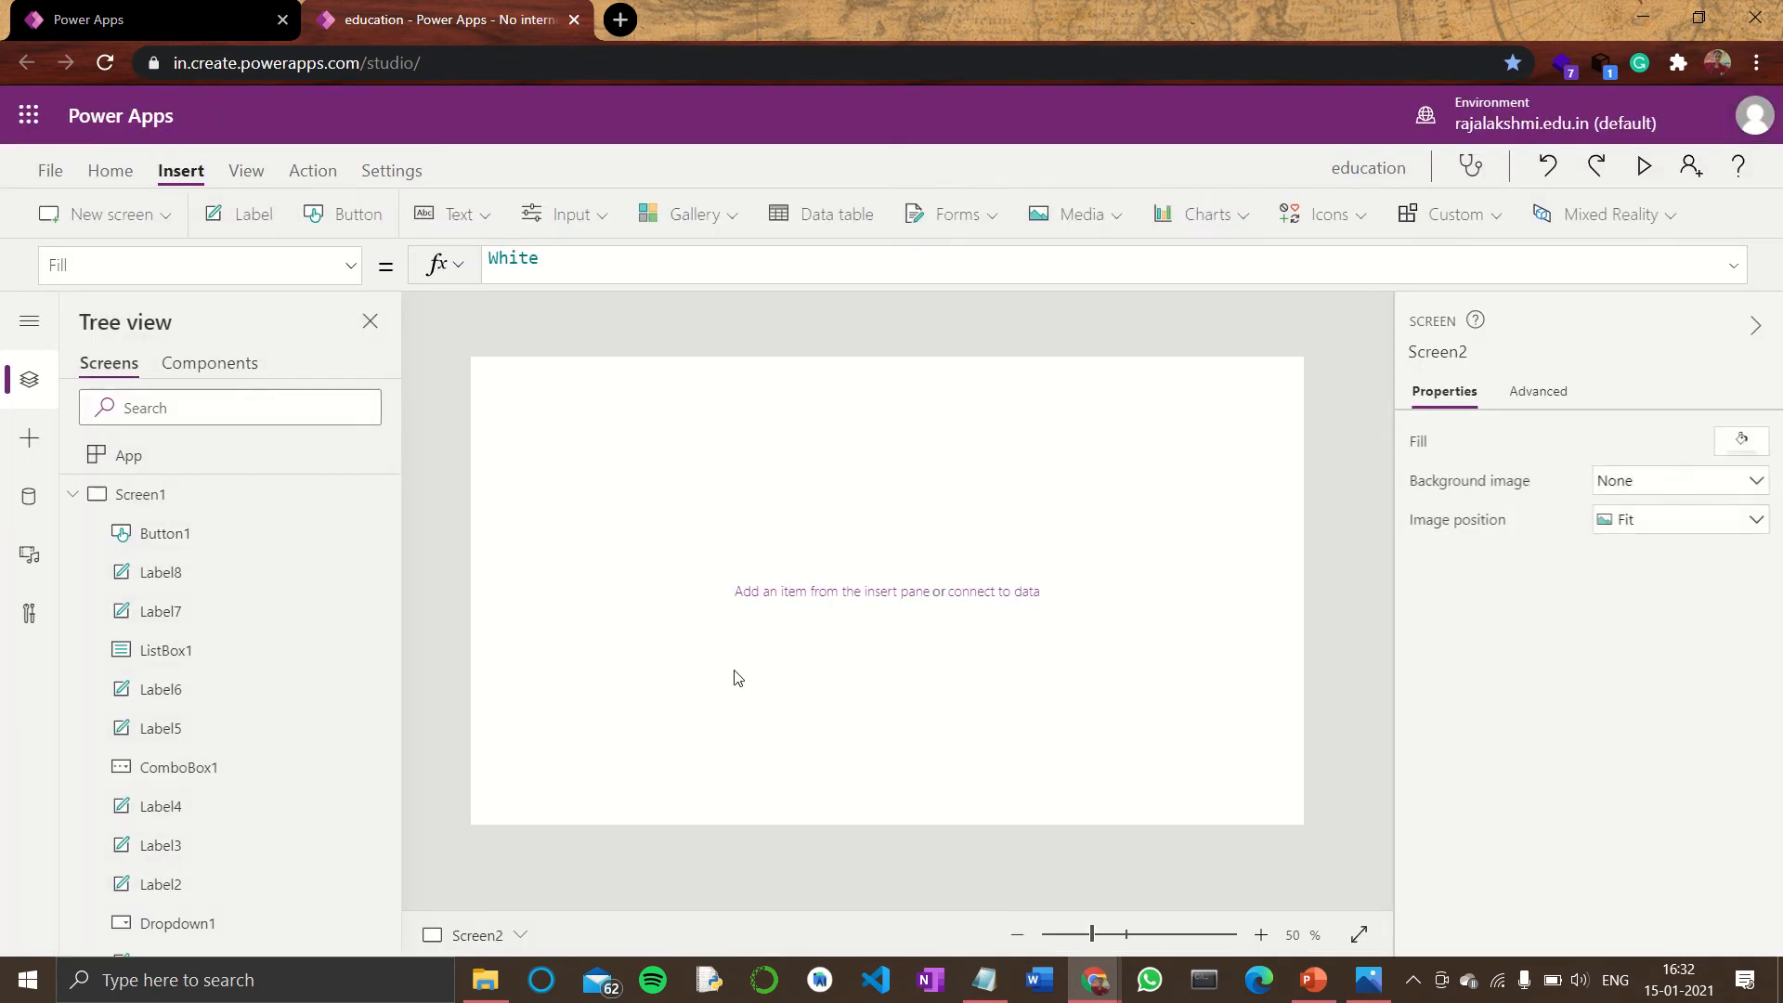
# - Insert a pen input control on the blank Screen2
pyautogui.scroll(-2, 216, 761)
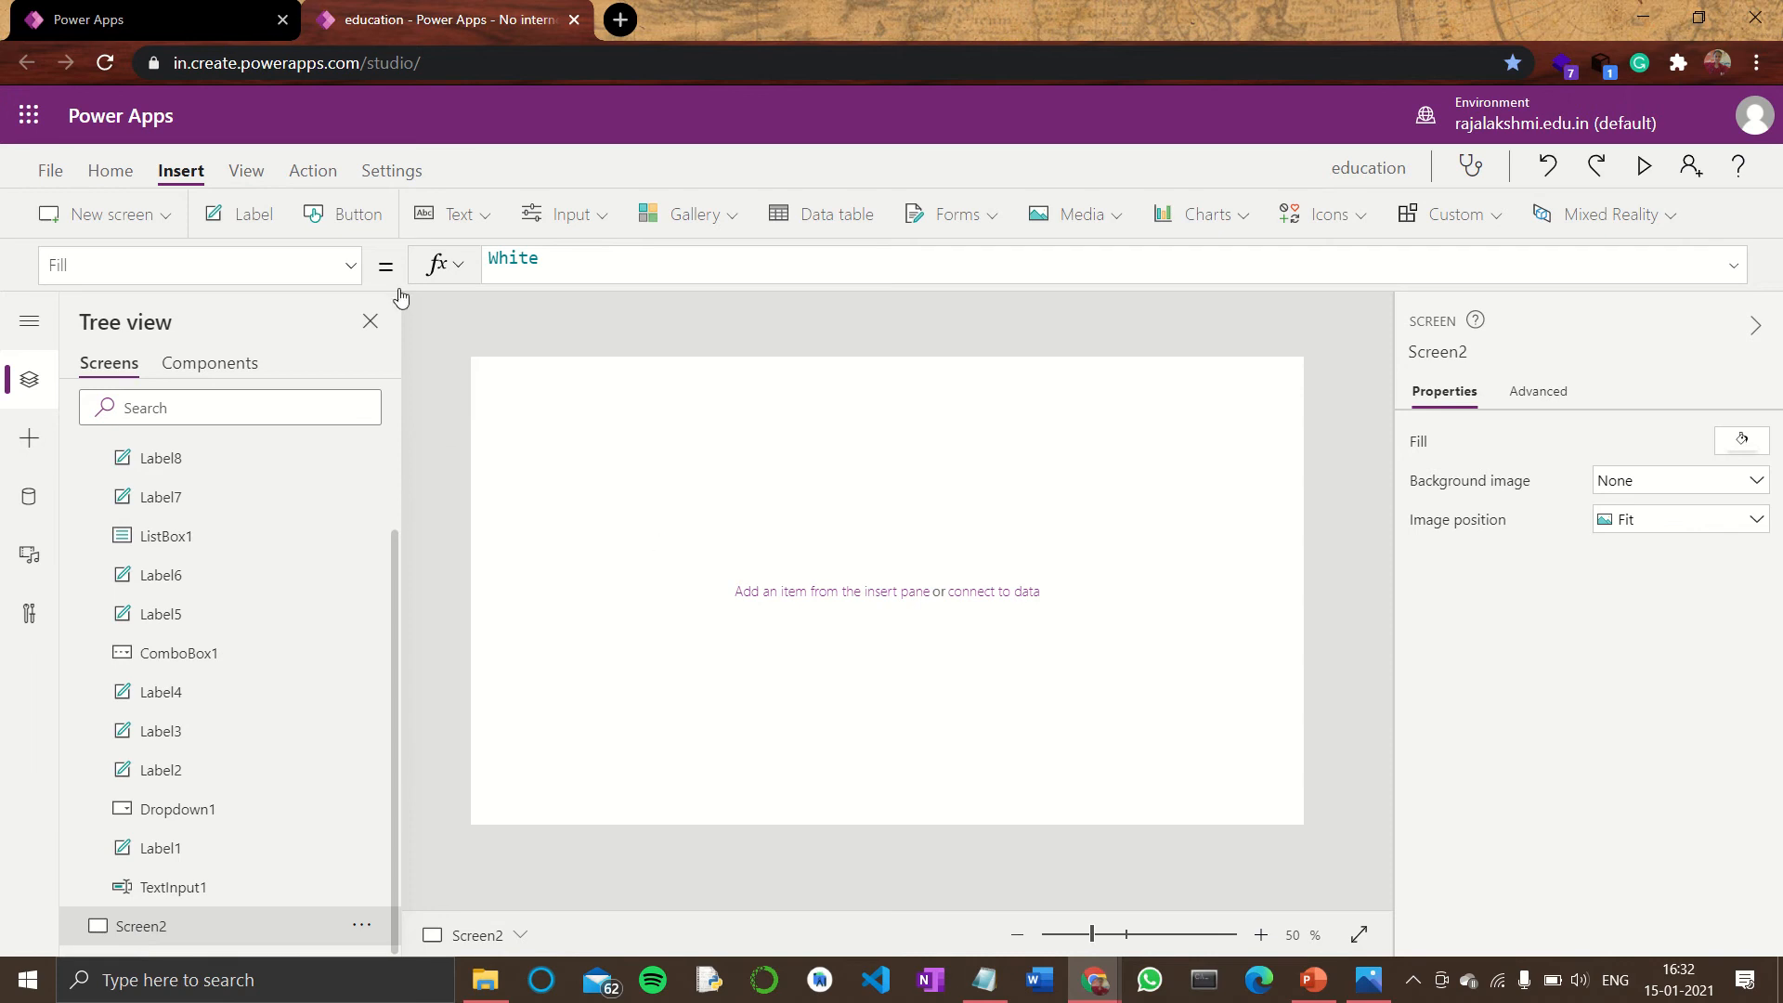
pyautogui.click(461, 216)
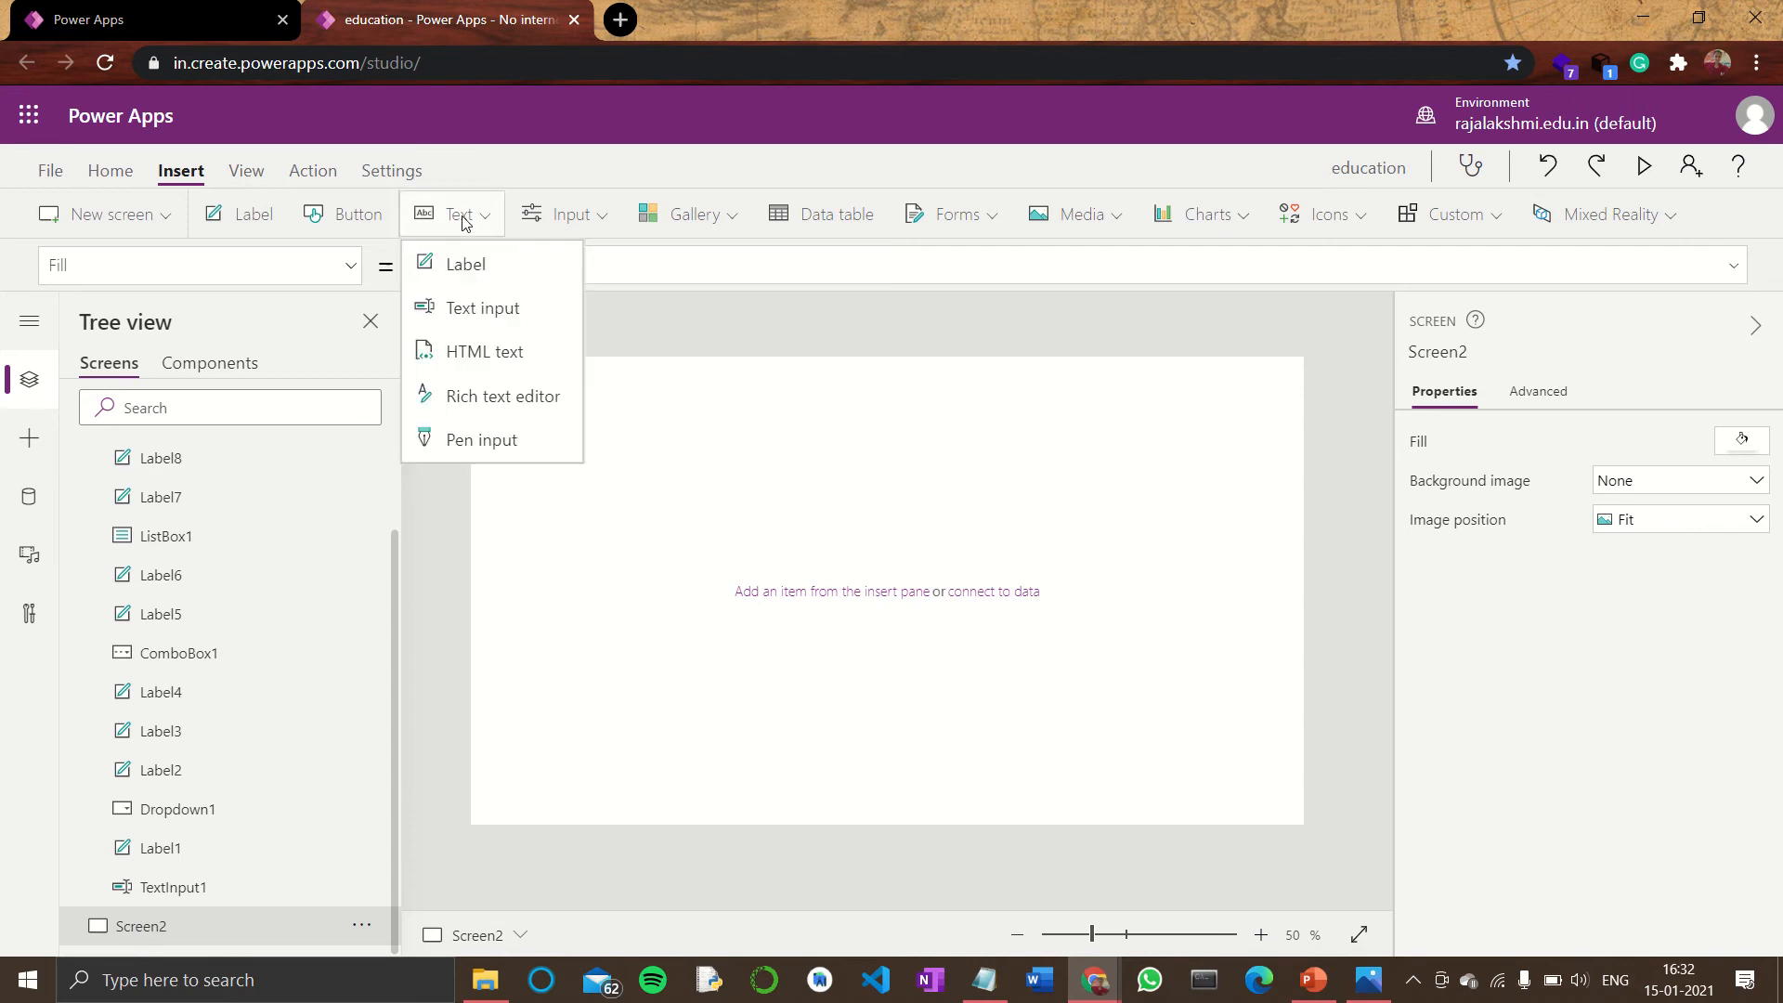
pyautogui.click(561, 215)
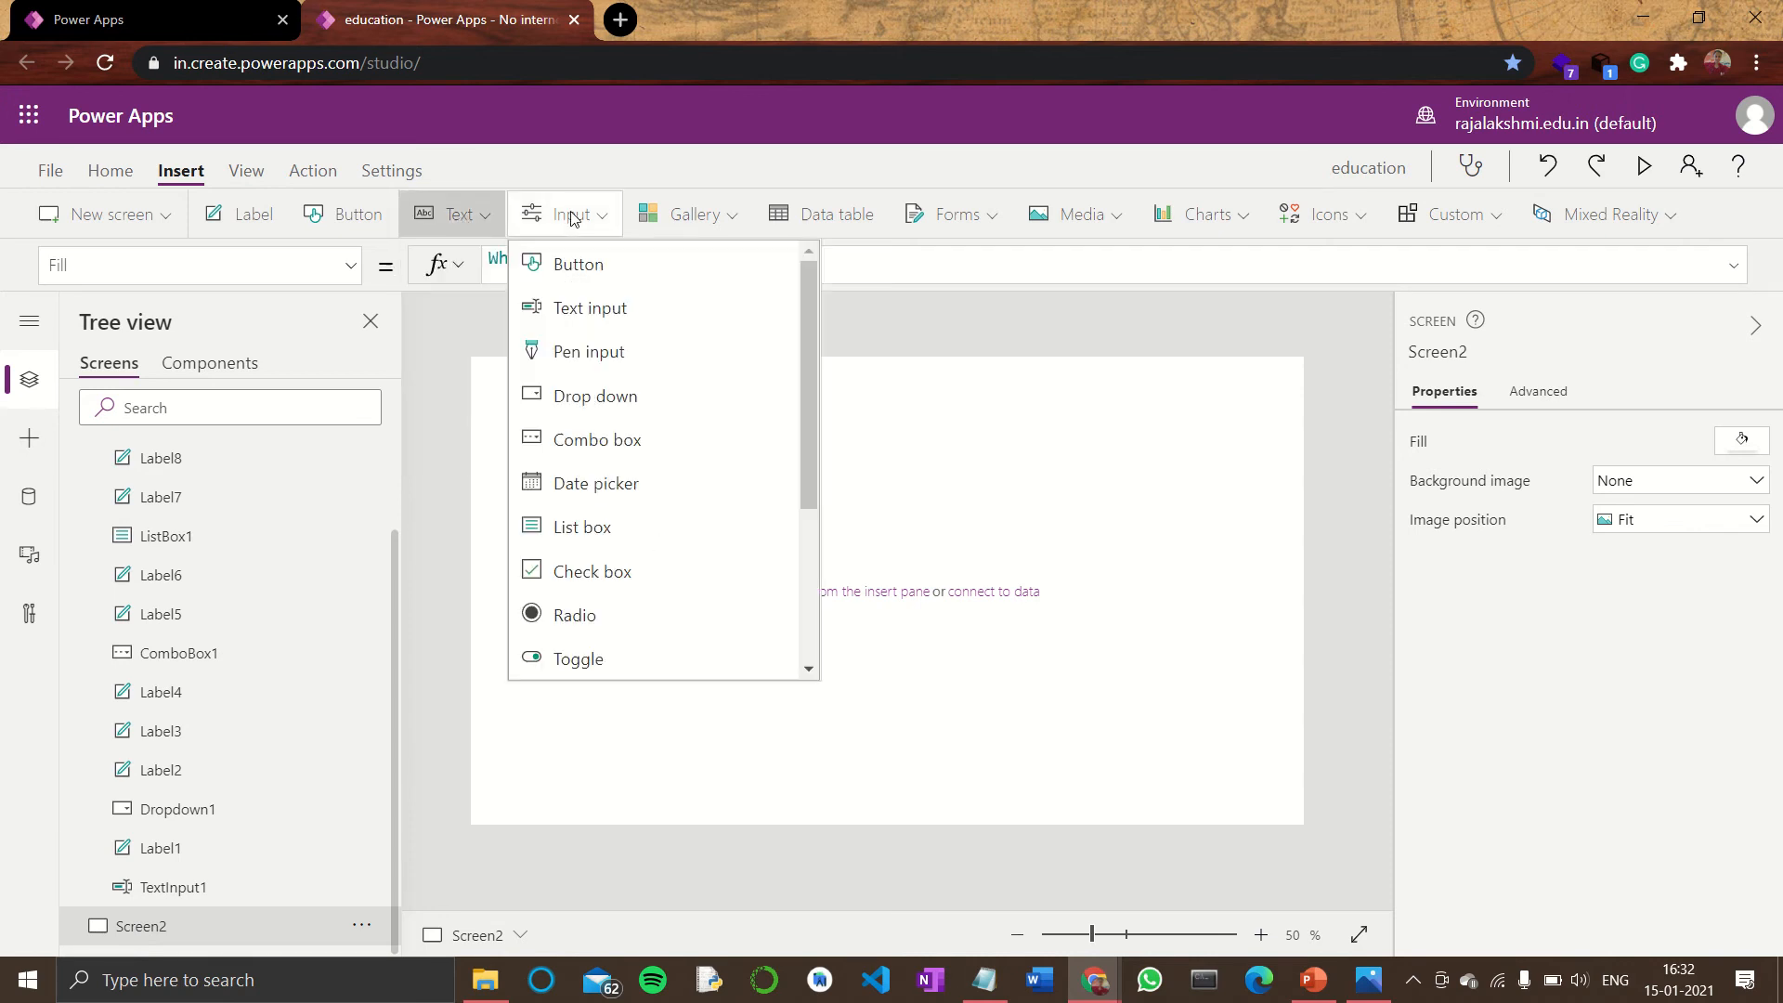
pyautogui.click(612, 351)
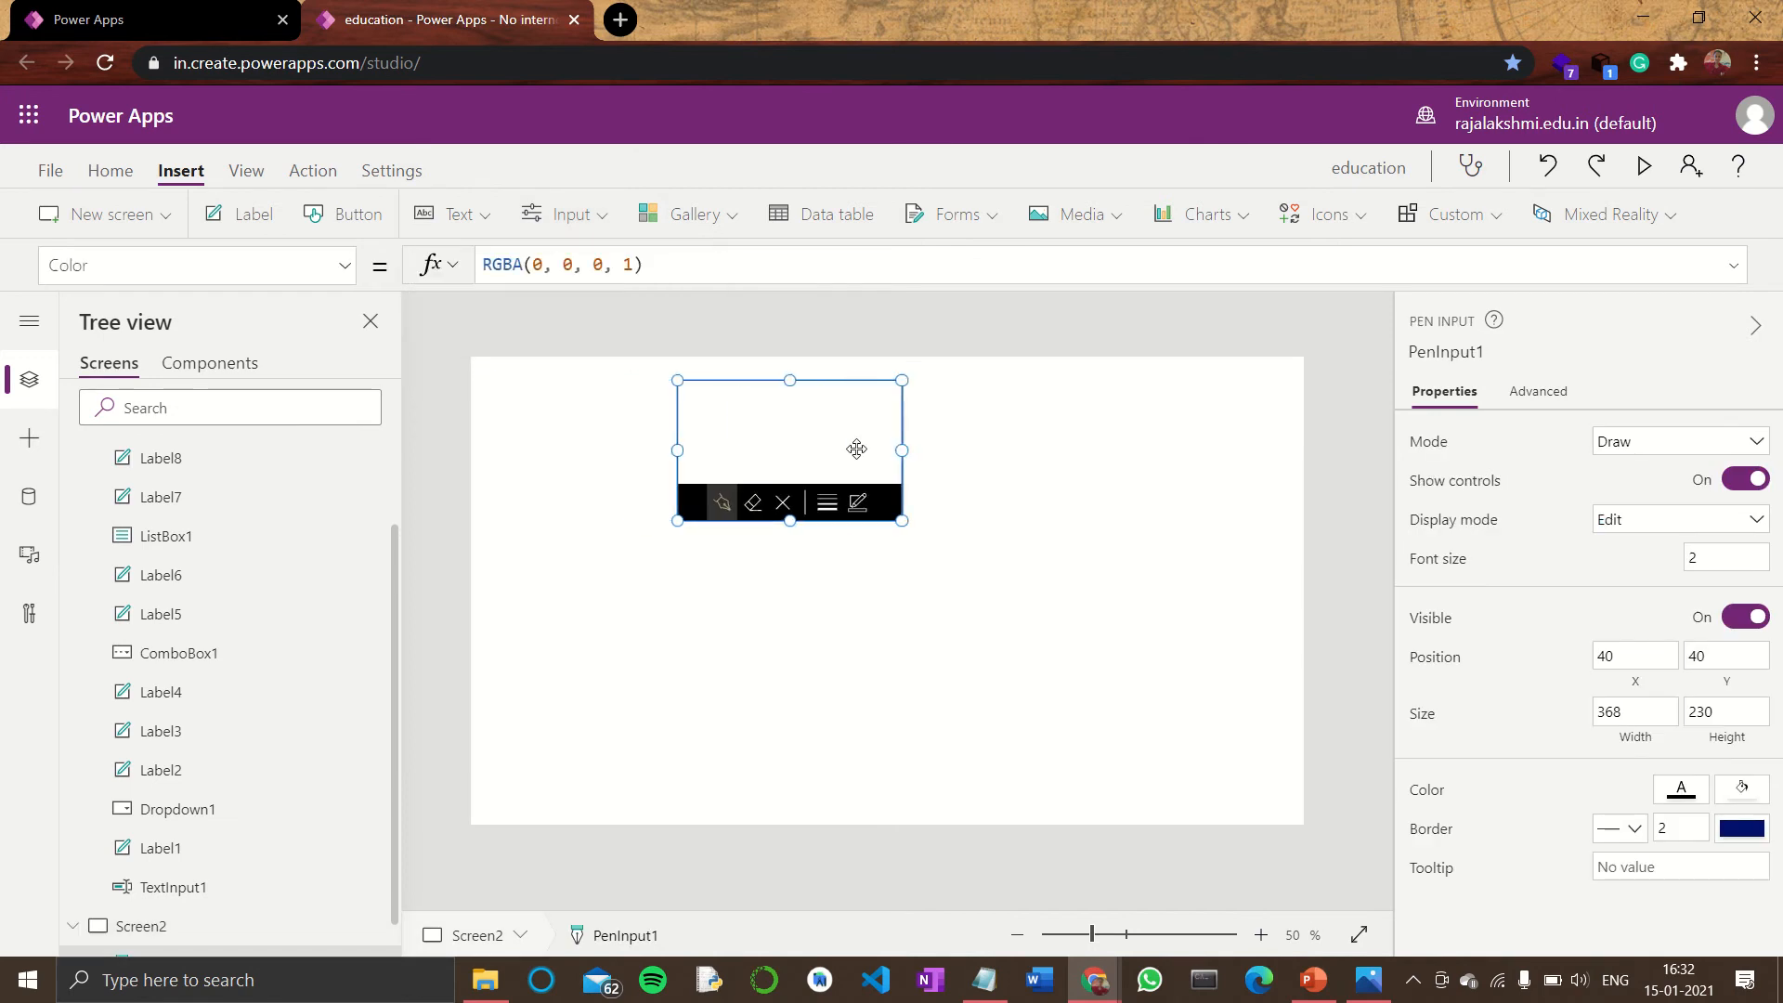
# - Move the pen input to about X 396, Y 30, and insert a label beside it at about X 111, Y 105
pyautogui.moveTo(856, 448); pyautogui.dragTo(870, 443)
pyautogui.click(610, 458)
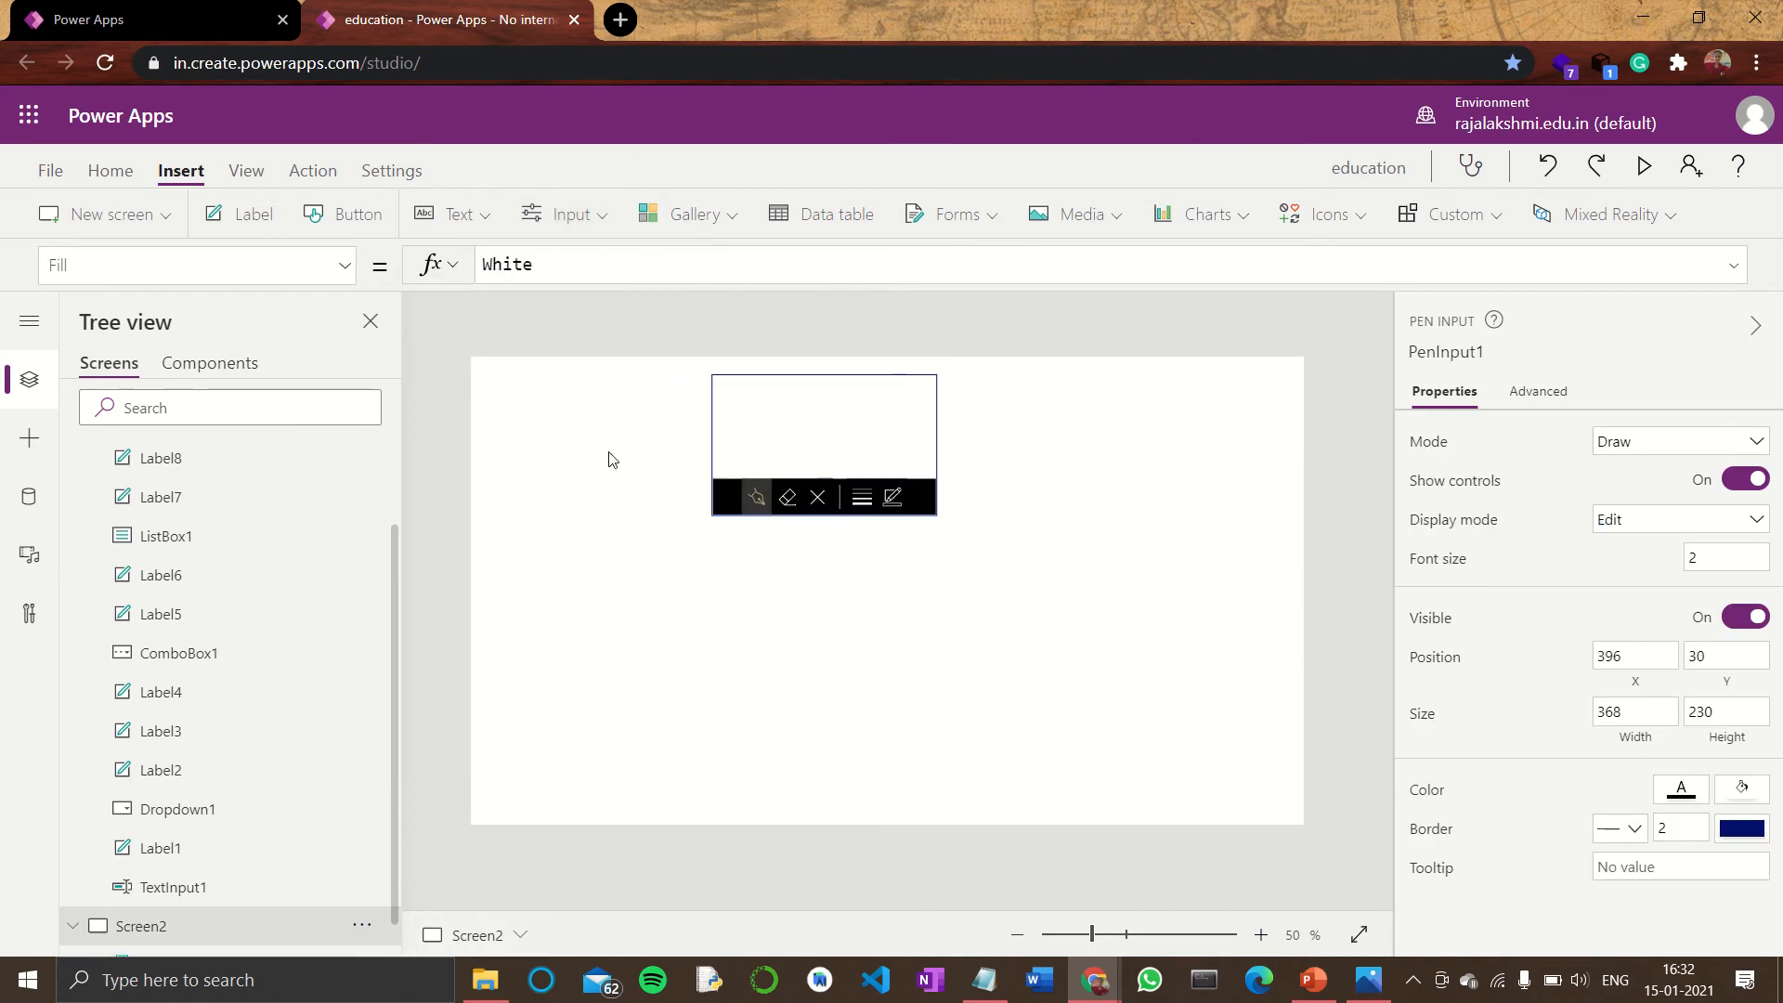
pyautogui.click(254, 215)
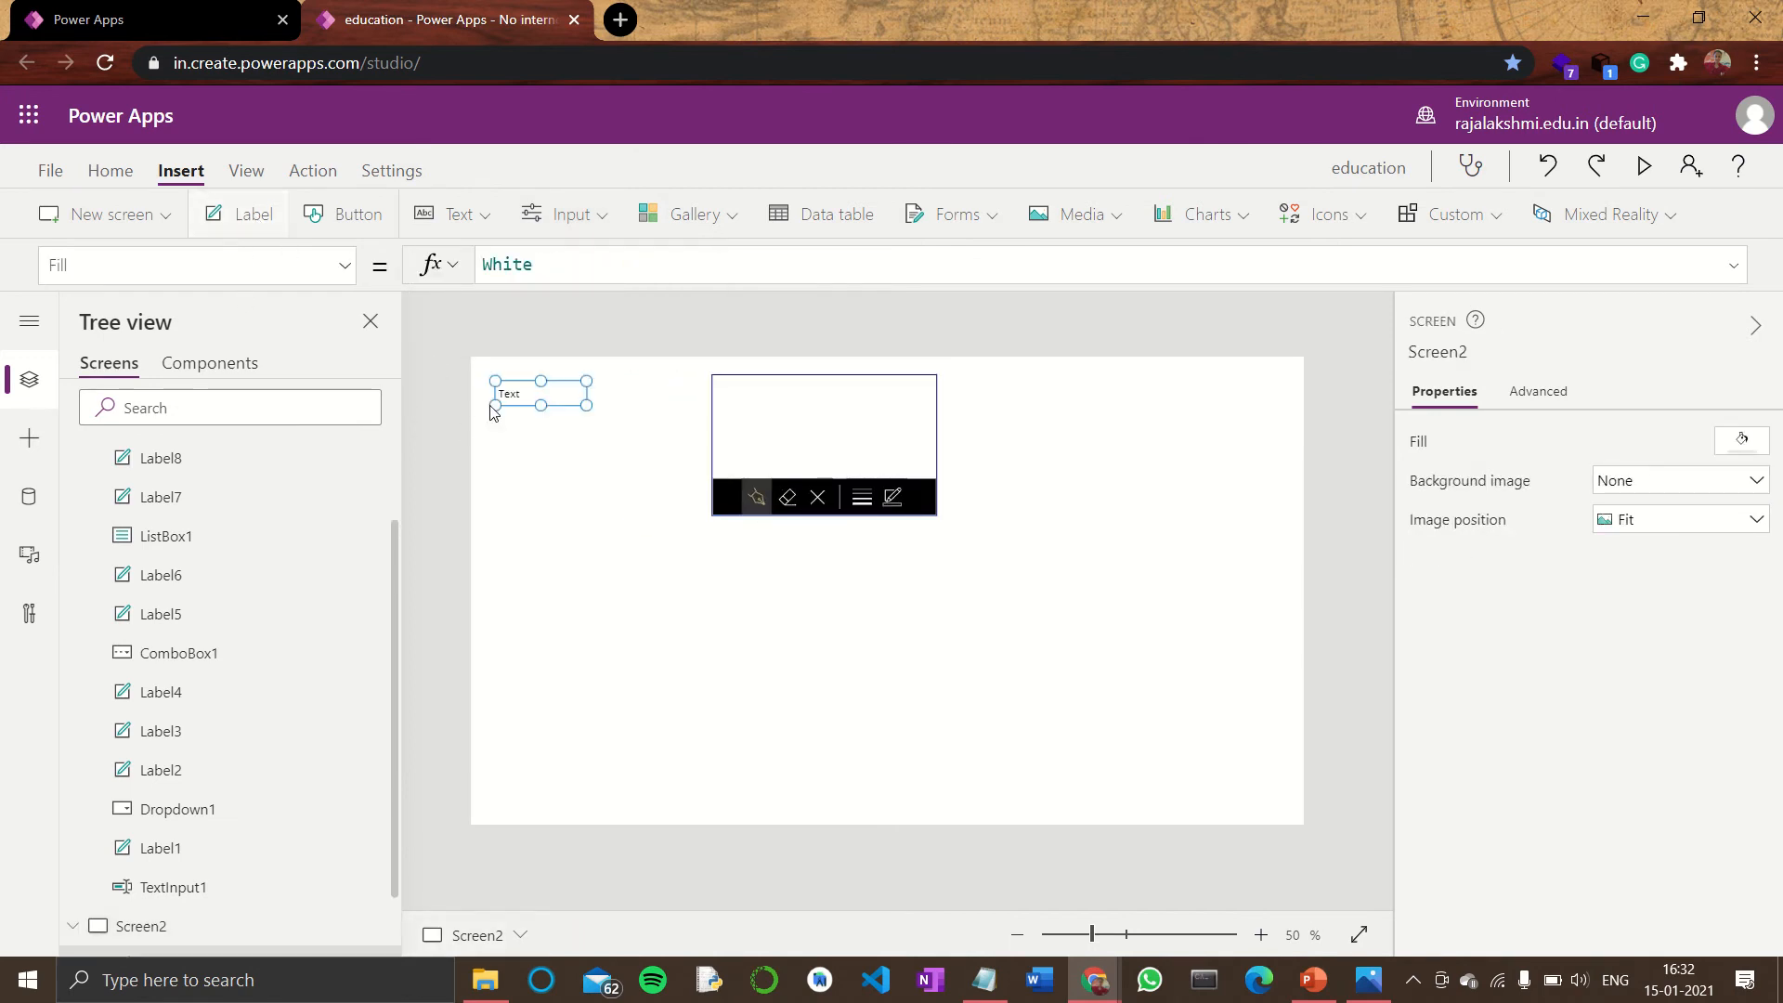
pyautogui.moveTo(537, 401); pyautogui.dragTo(581, 436)
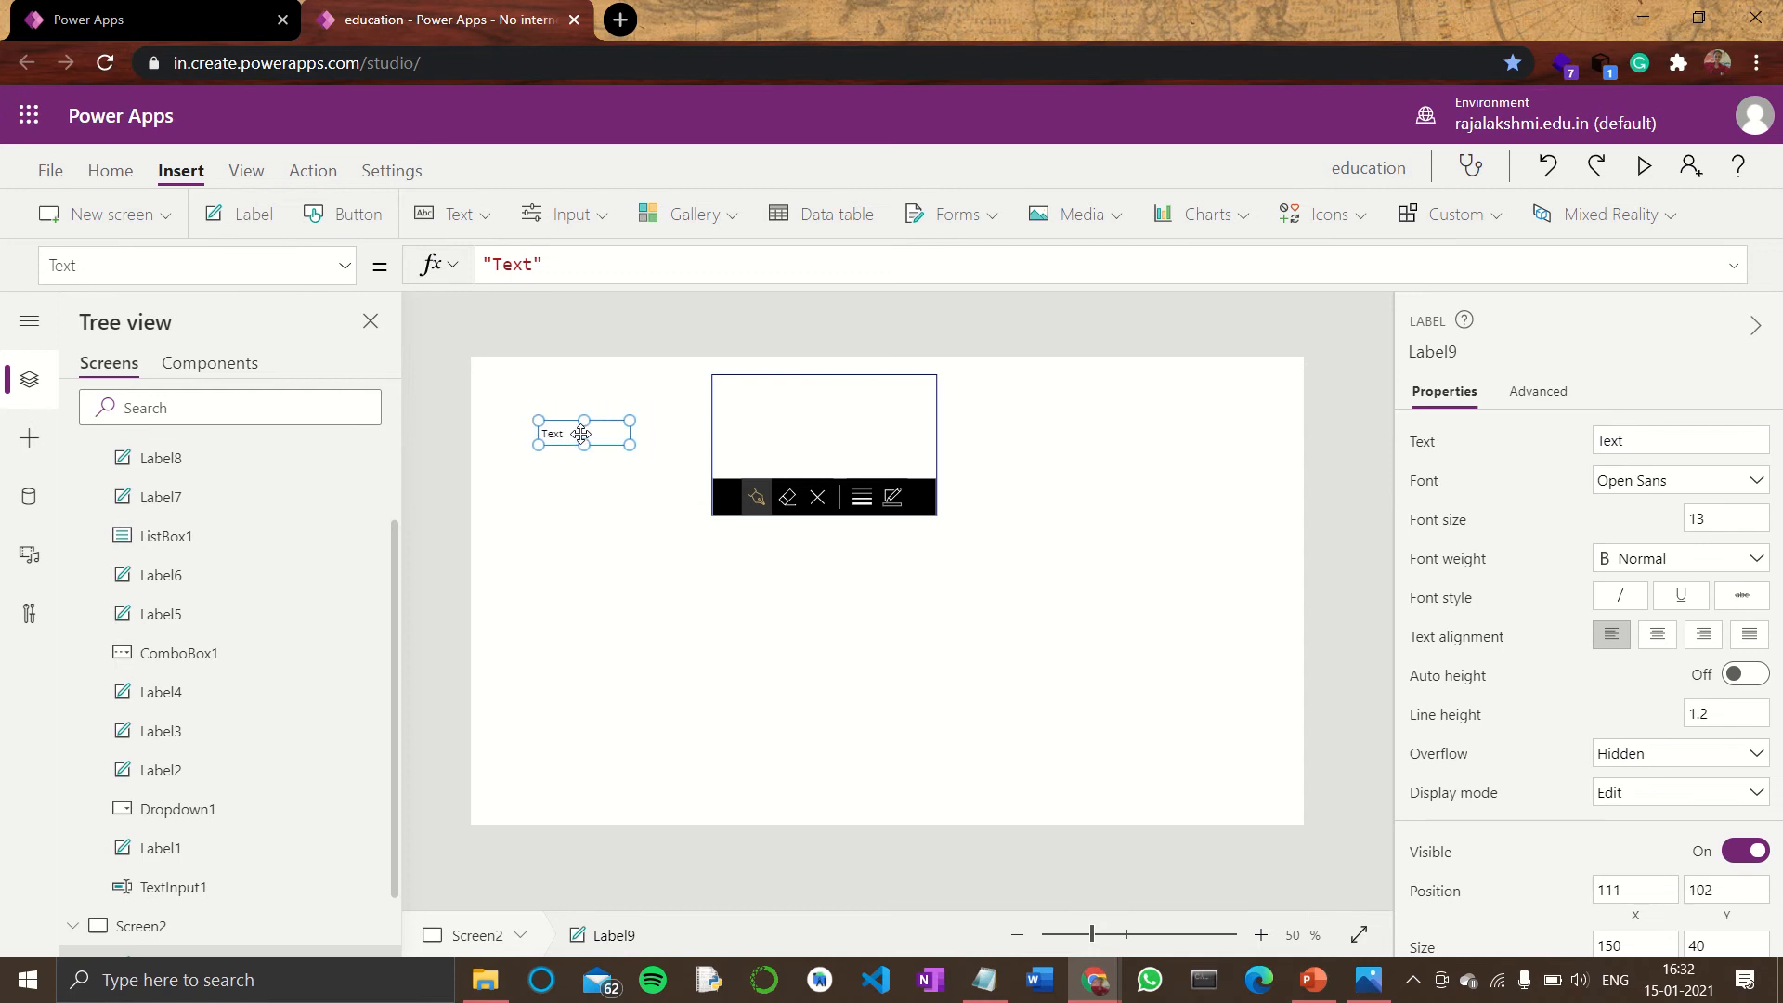
# - Set the text of the label beside the pen input to "Signature"
pyautogui.doubleClick(517, 268)
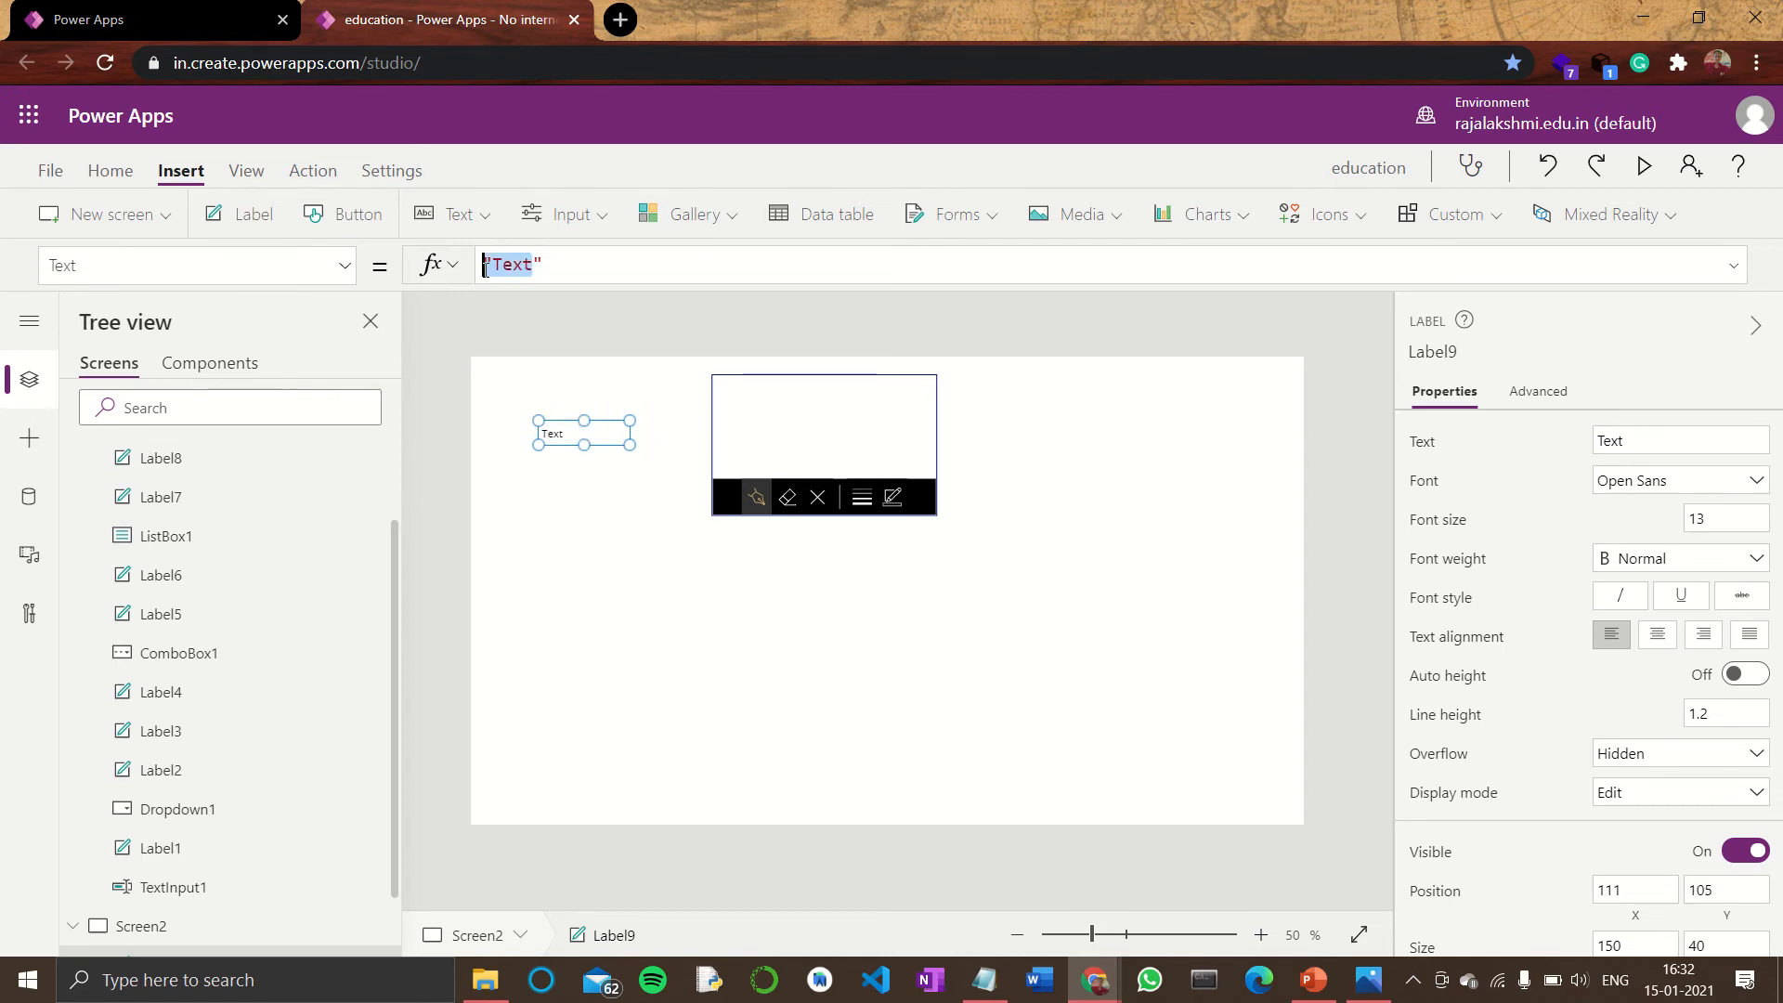
pyautogui.write('S')
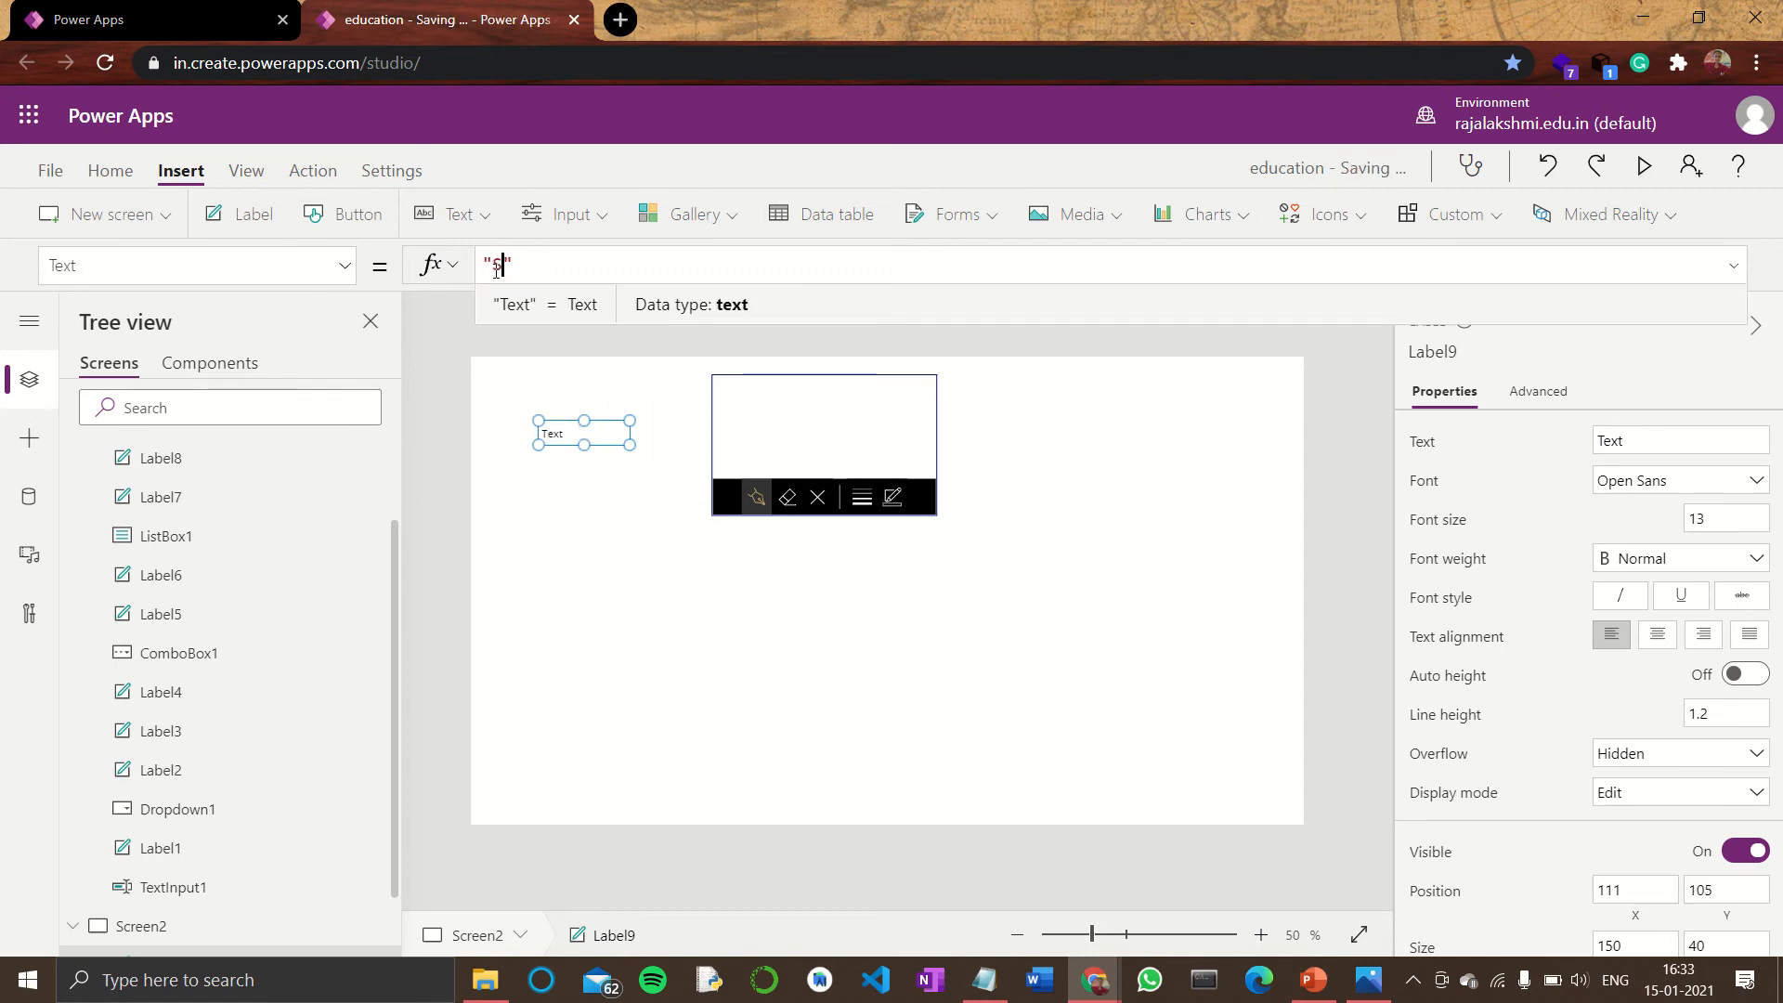
pyautogui.write('igan')
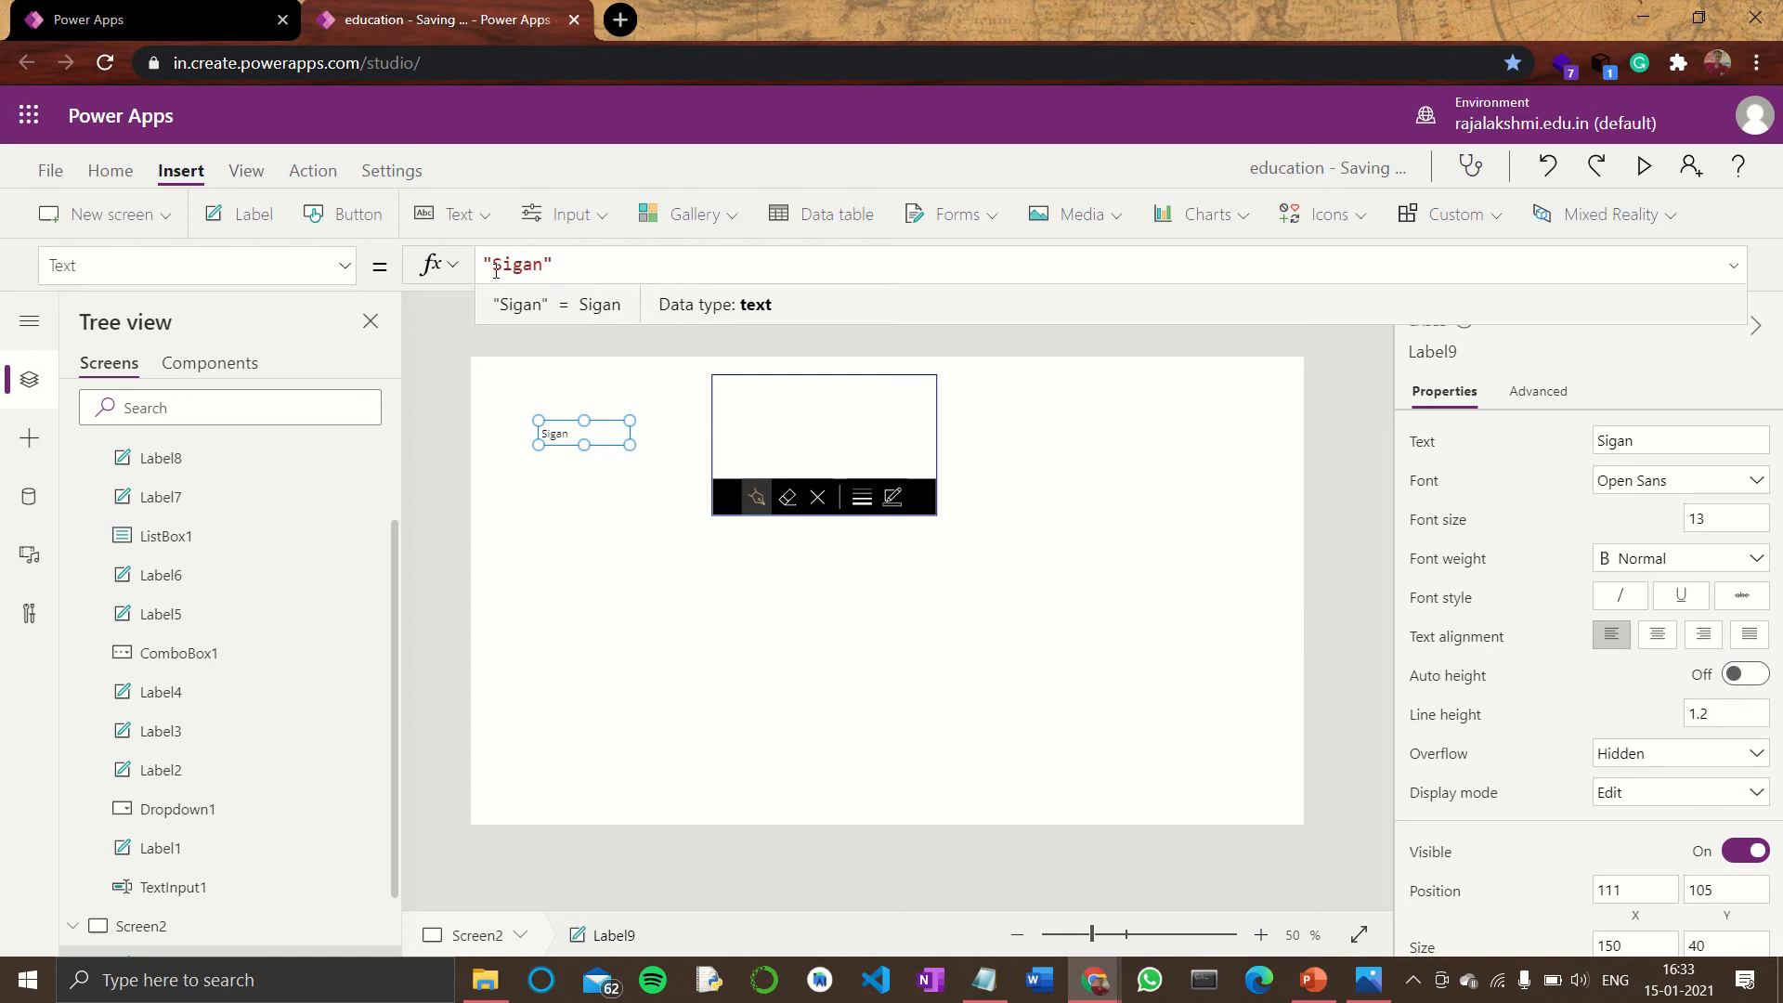
pyautogui.press('BackSpace')
pyautogui.press('BackSpace')
pyautogui.write('nature')
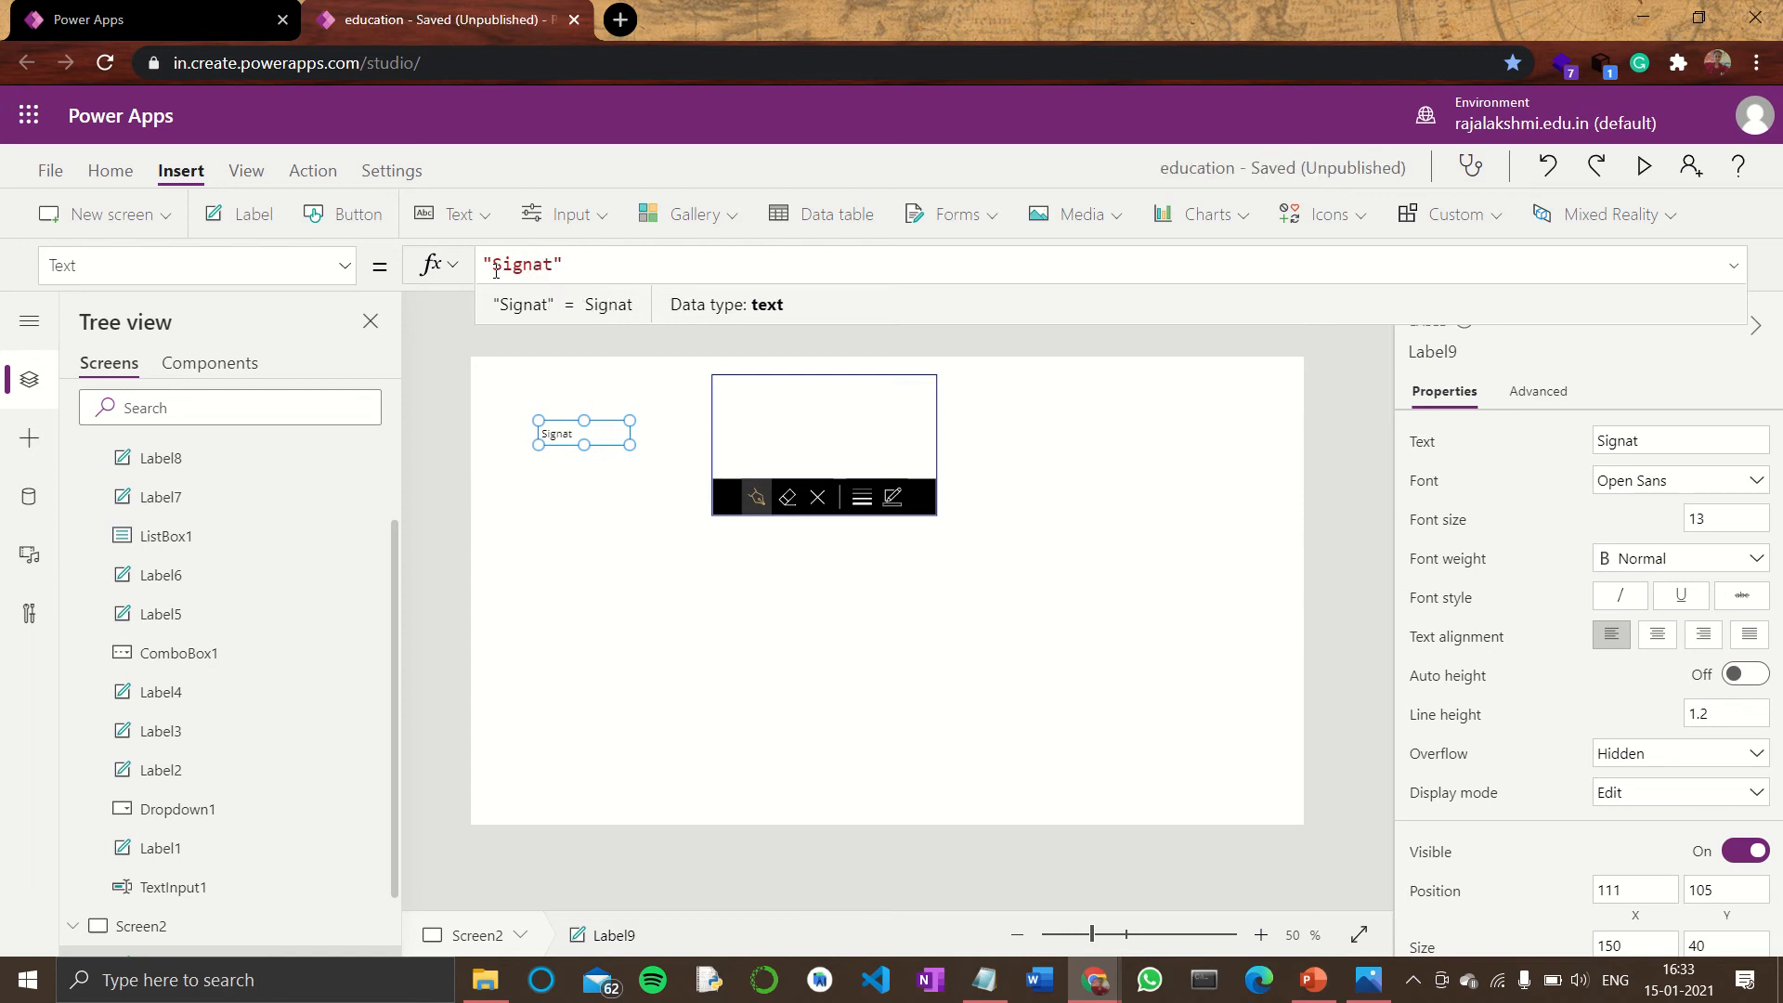
pyautogui.click(628, 458)
# - Enlarge the Signature label to about 162 by 48 and set its font size to 20
pyautogui.click(626, 444)
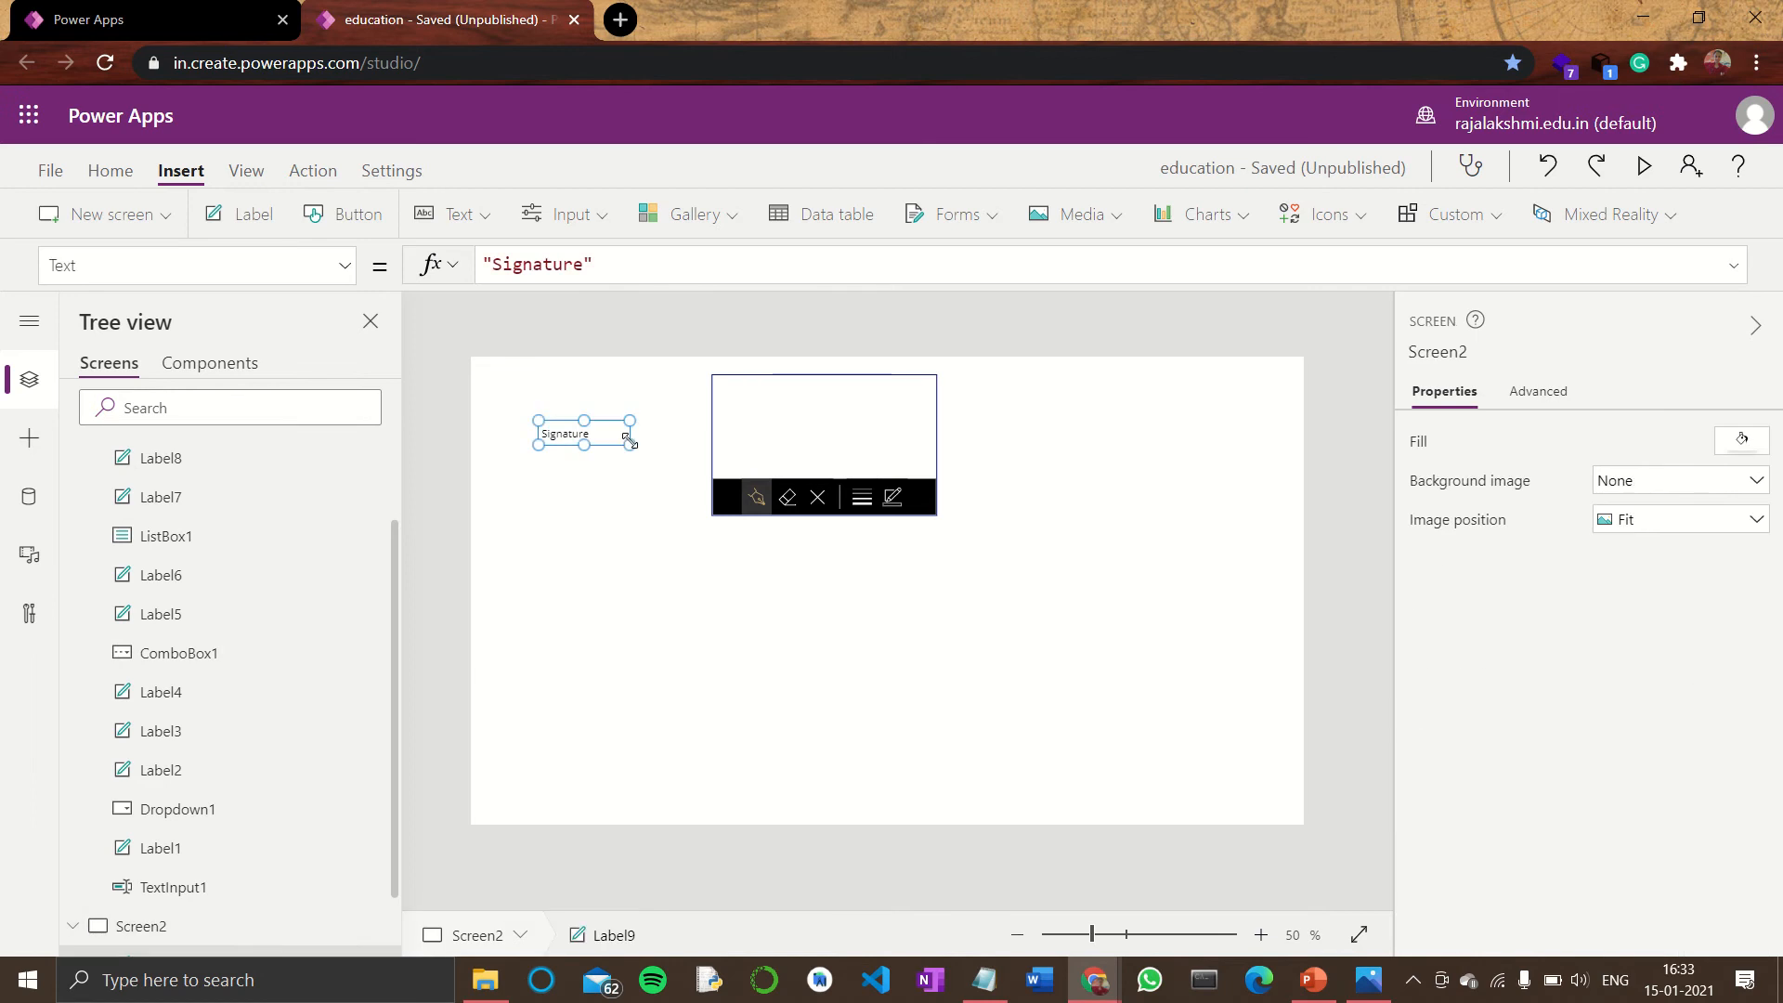
pyautogui.moveTo(624, 443)
pyautogui.mouseDown()
pyautogui.moveTo(674, 465)
pyautogui.moveTo(637, 449)
pyautogui.mouseUp()
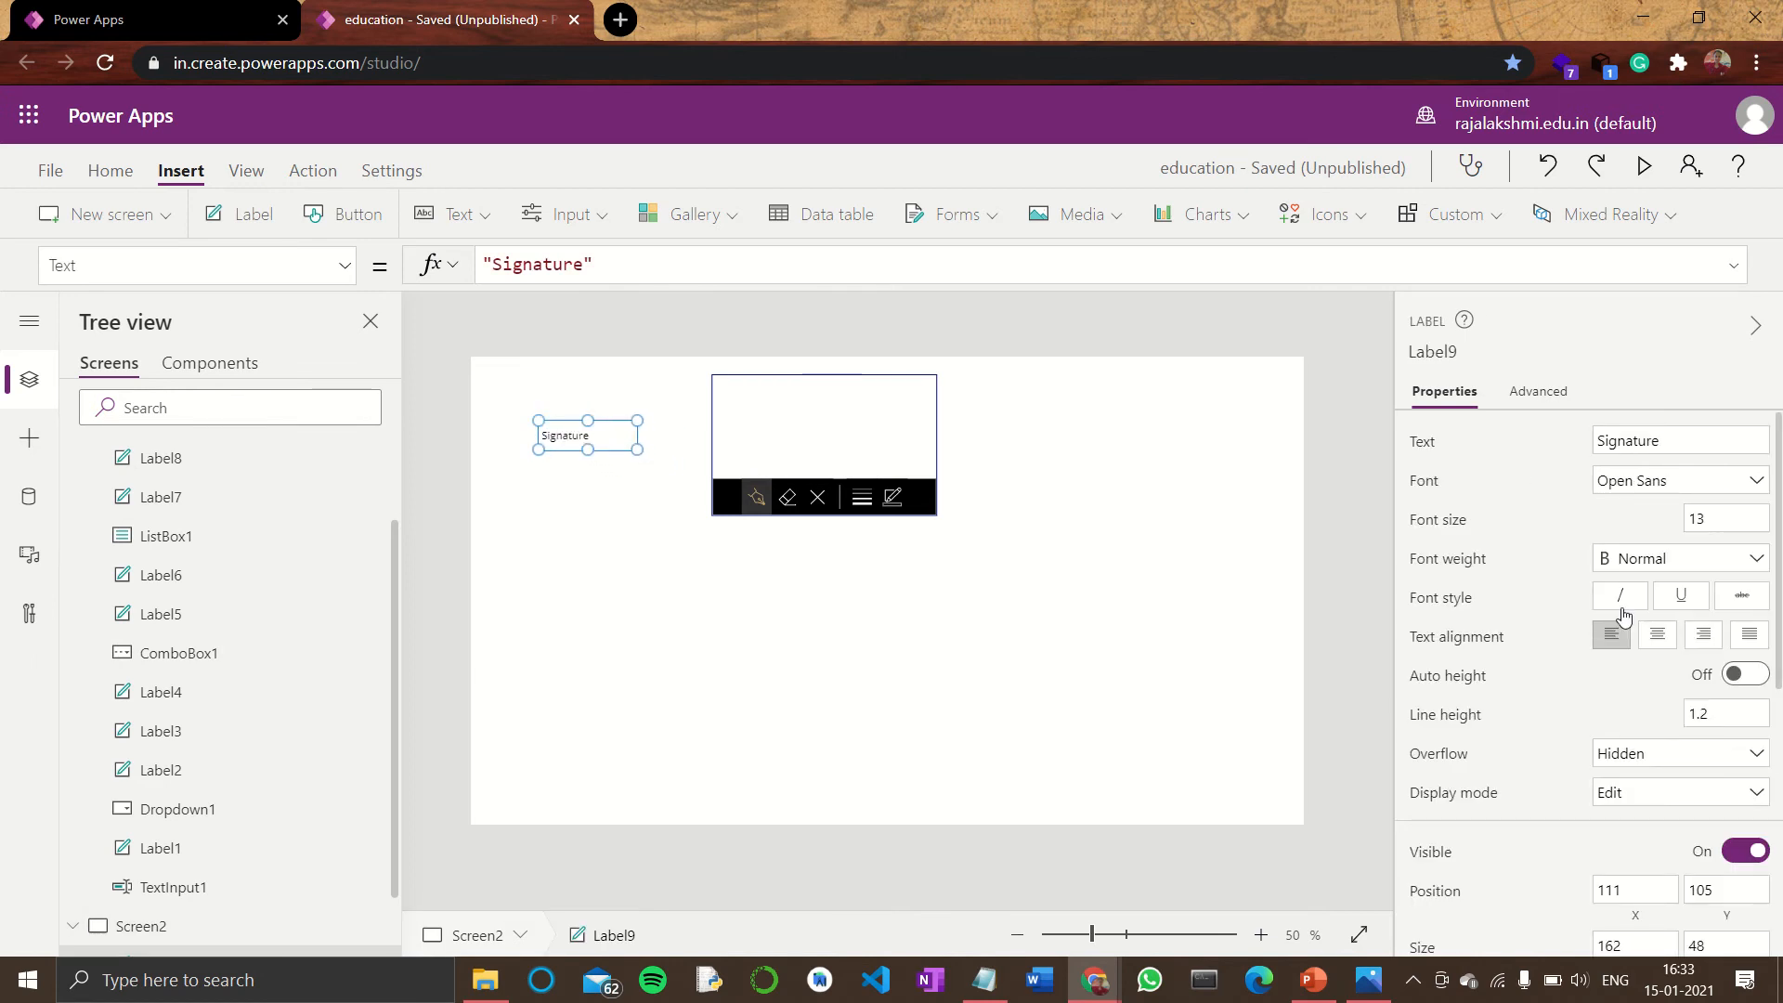
pyautogui.click(1730, 508)
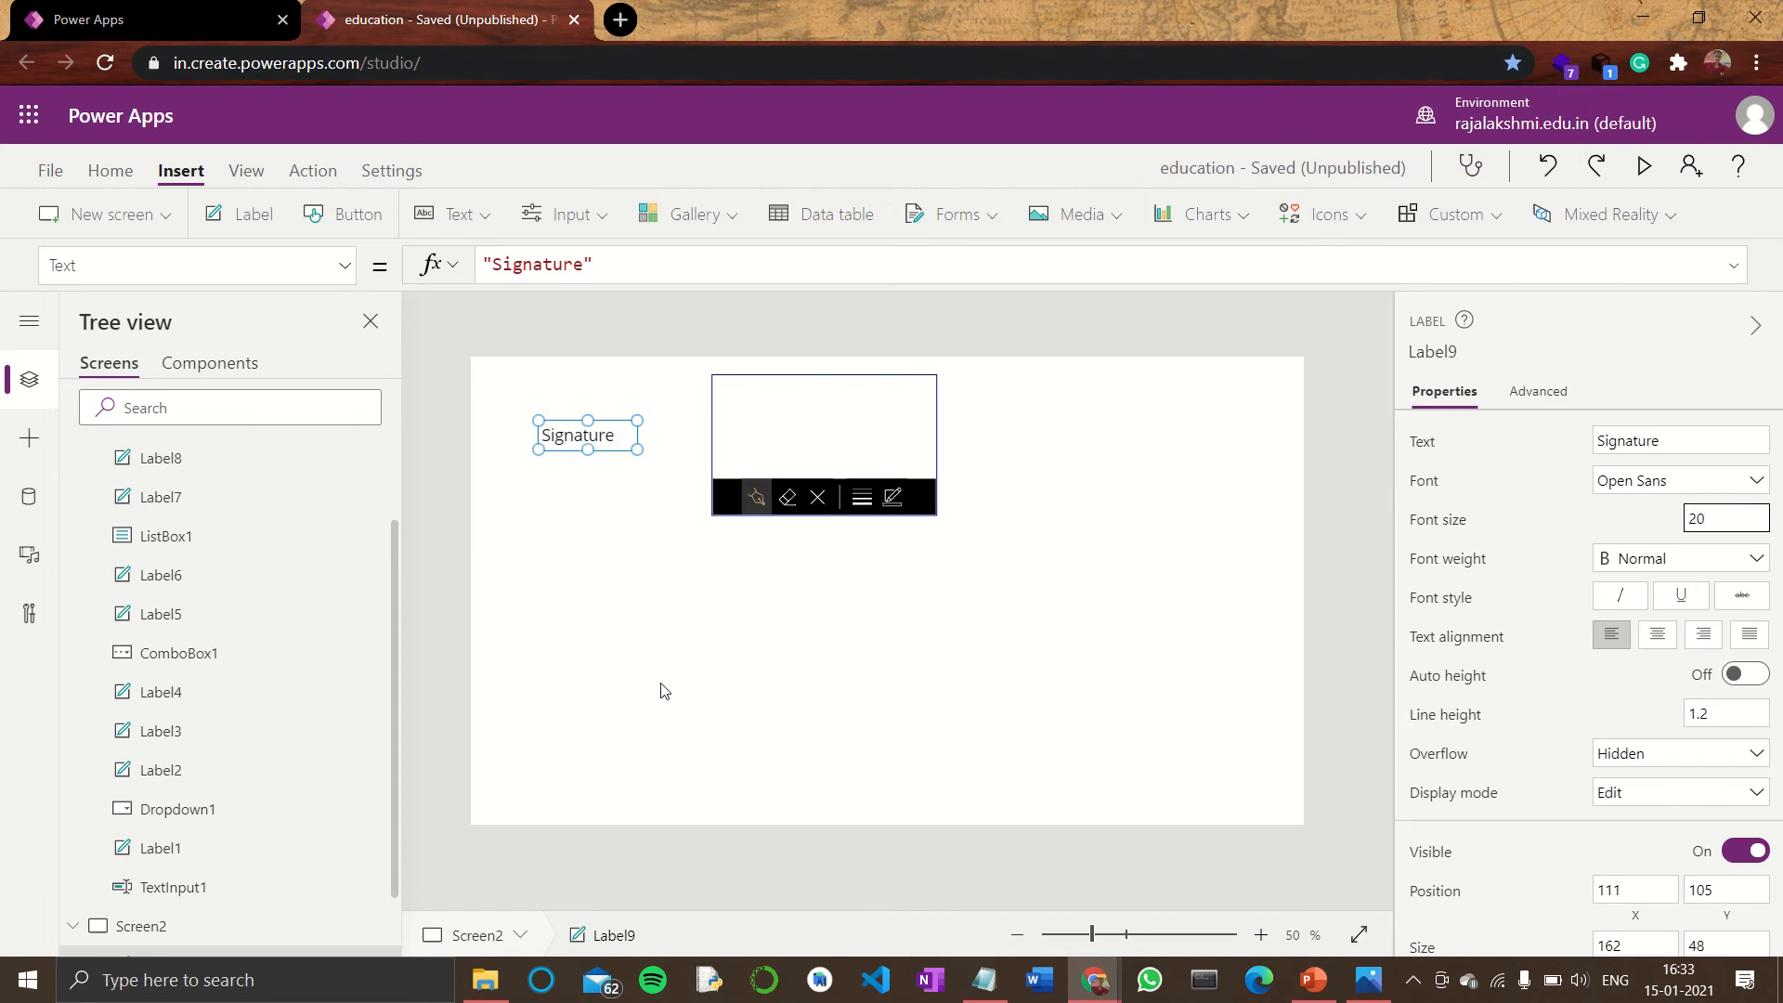
pyautogui.click(483, 671)
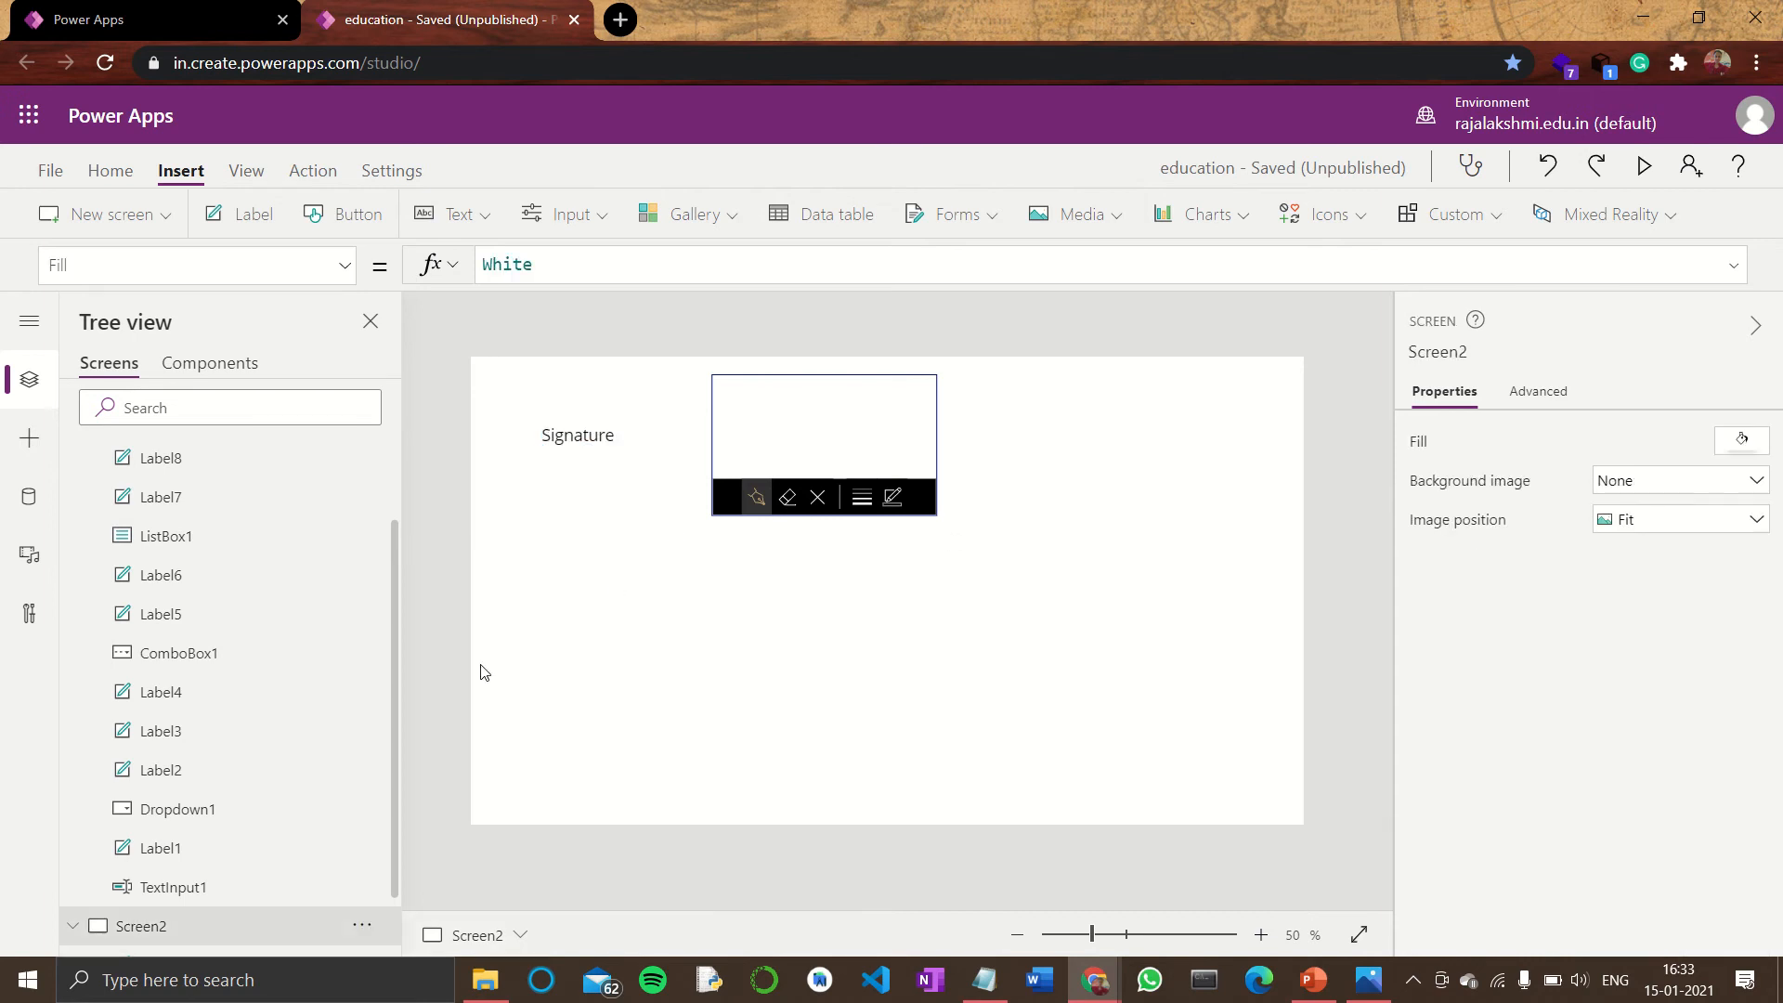
# - Insert a date picker and place it below the pen input at about X 416, Y 398
pyautogui.click(557, 217)
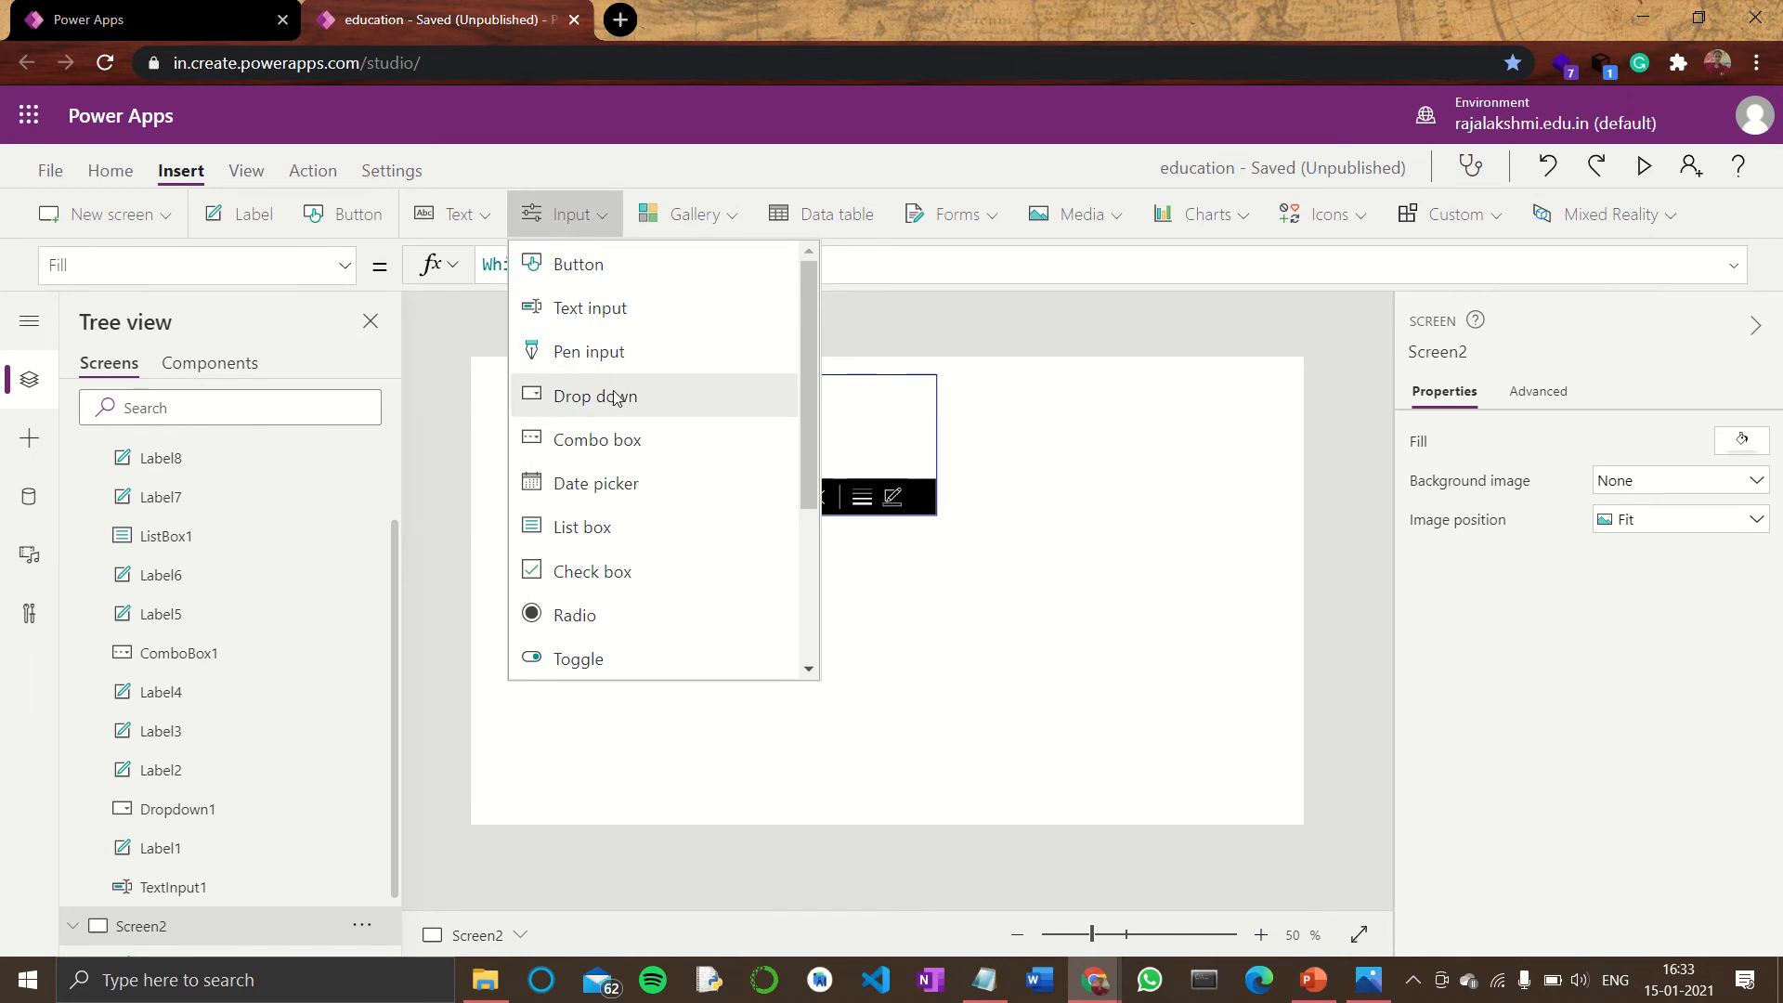
pyautogui.click(616, 483)
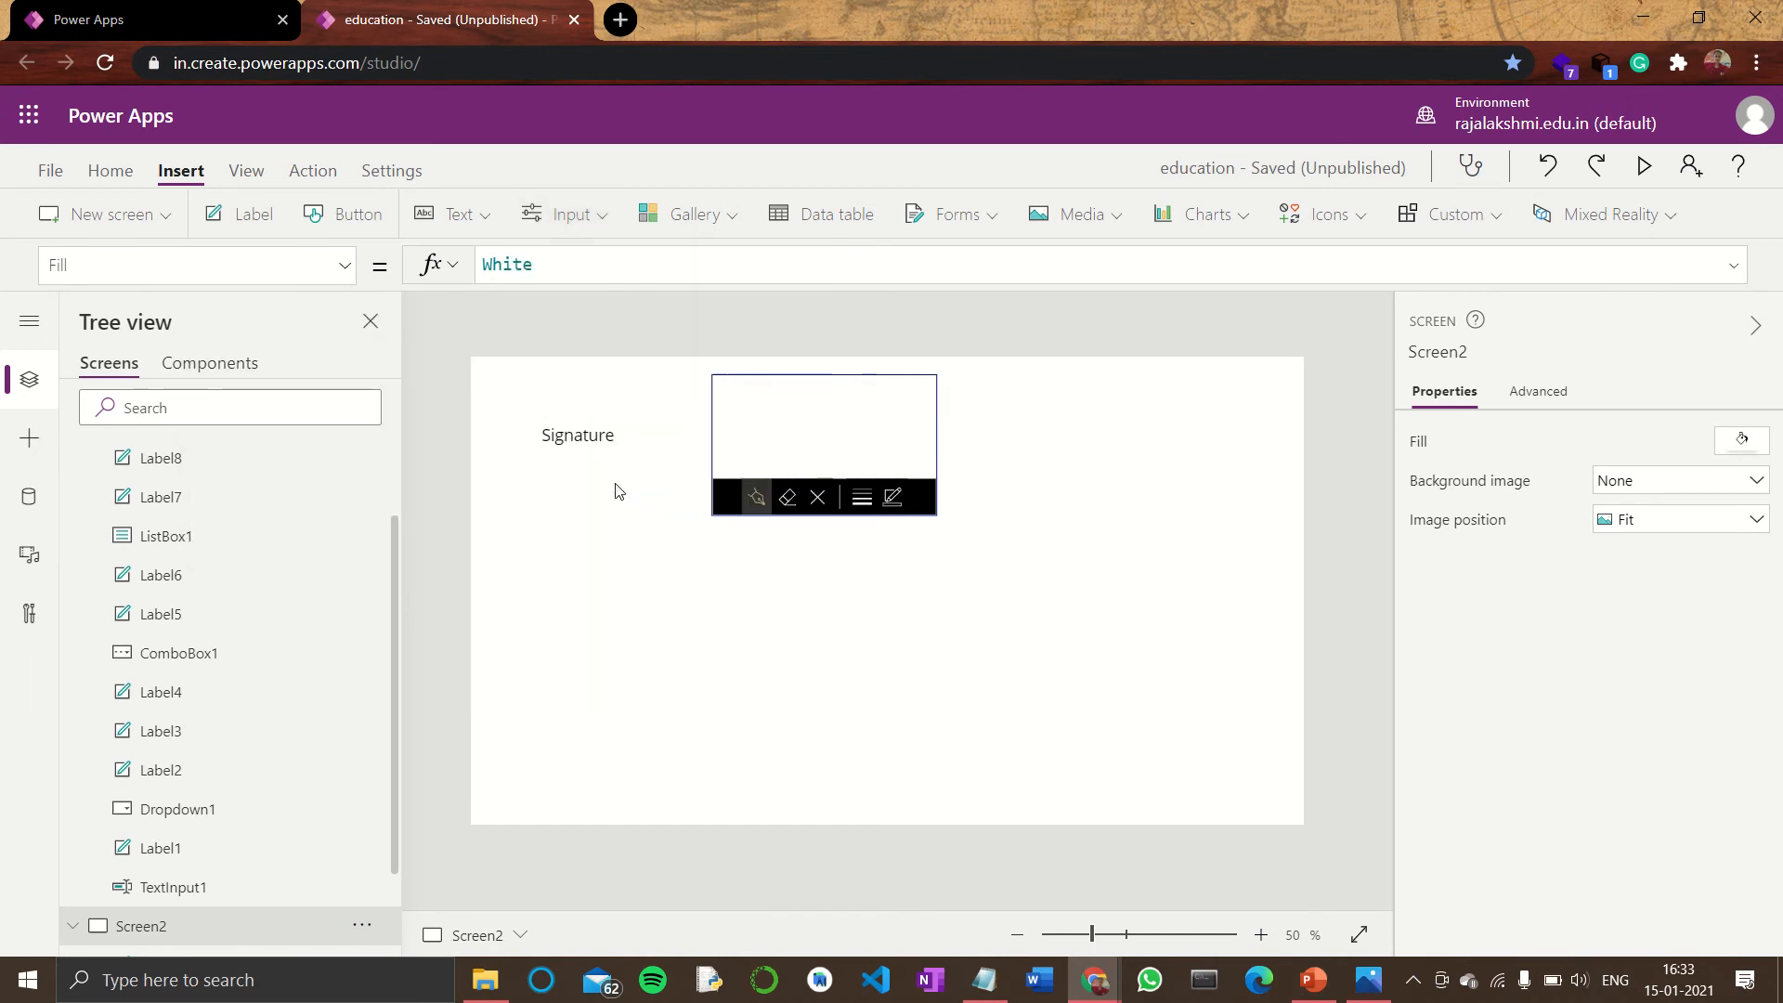
pyautogui.moveTo(626, 397); pyautogui.dragTo(846, 617)
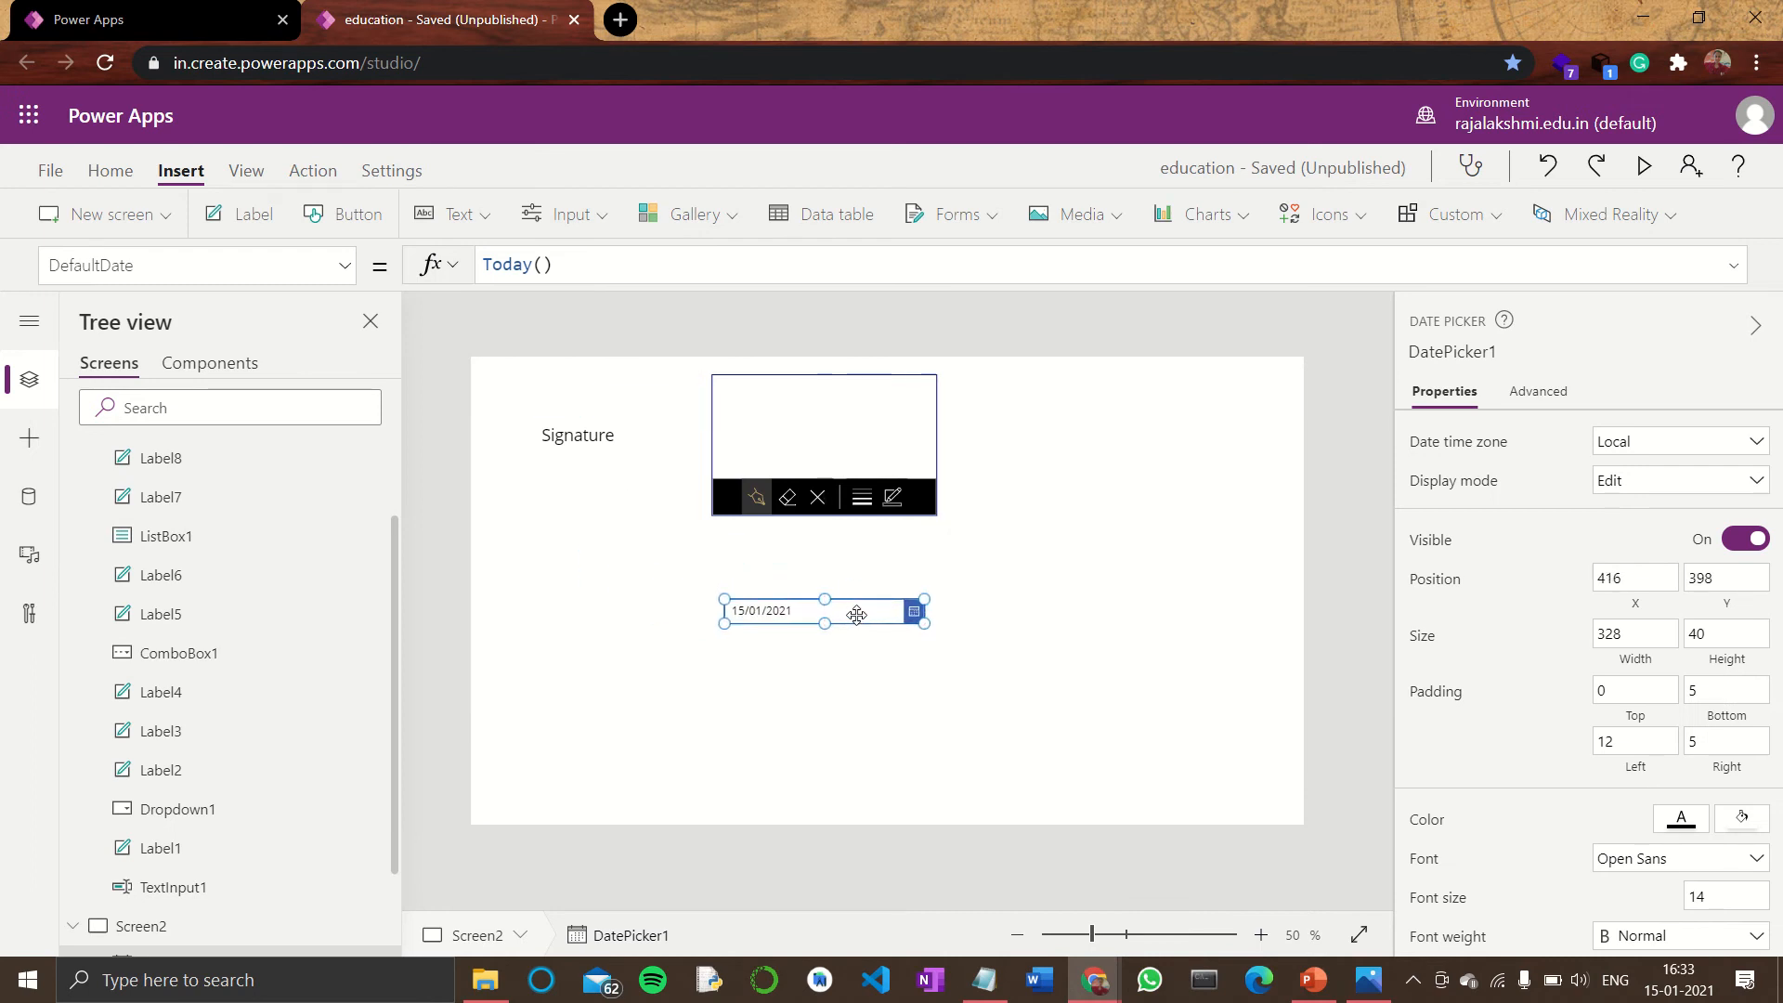
# - Add a label to the left of the date picker at about X 123, Y 398, with the text "date"
pyautogui.click(254, 224)
pyautogui.moveTo(604, 404); pyautogui.dragTo(624, 611)
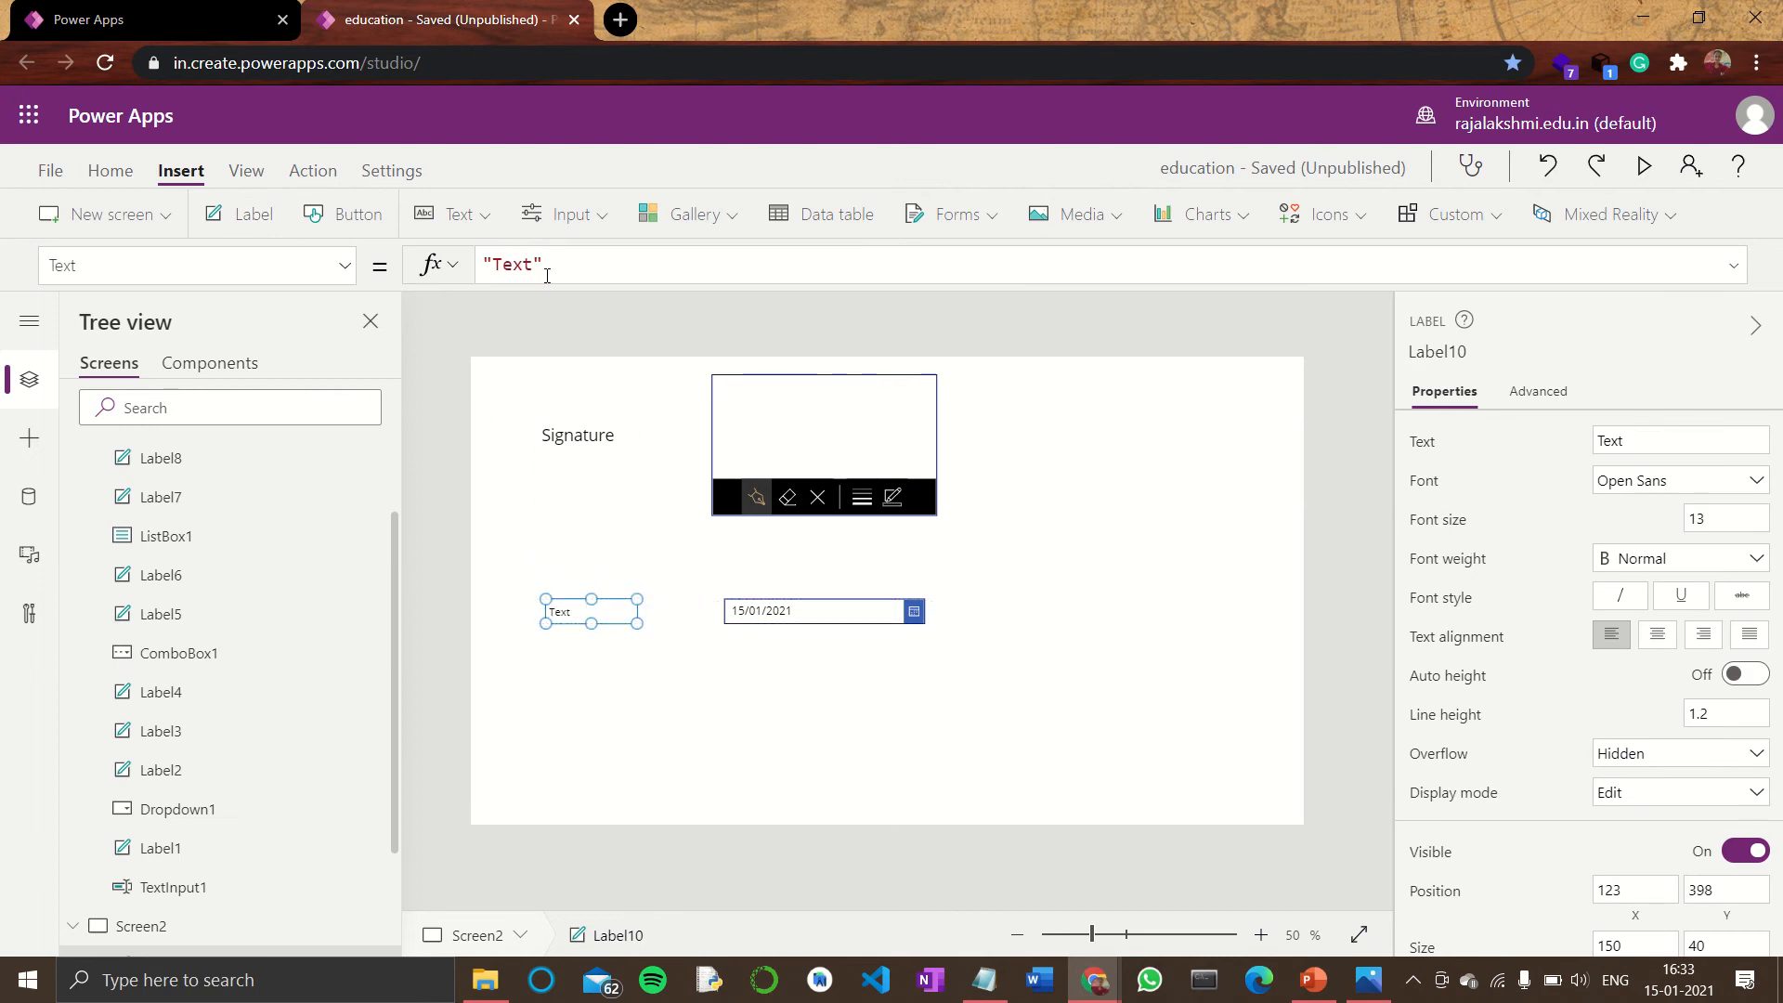
pyautogui.click(510, 264)
pyautogui.doubleClick(511, 263)
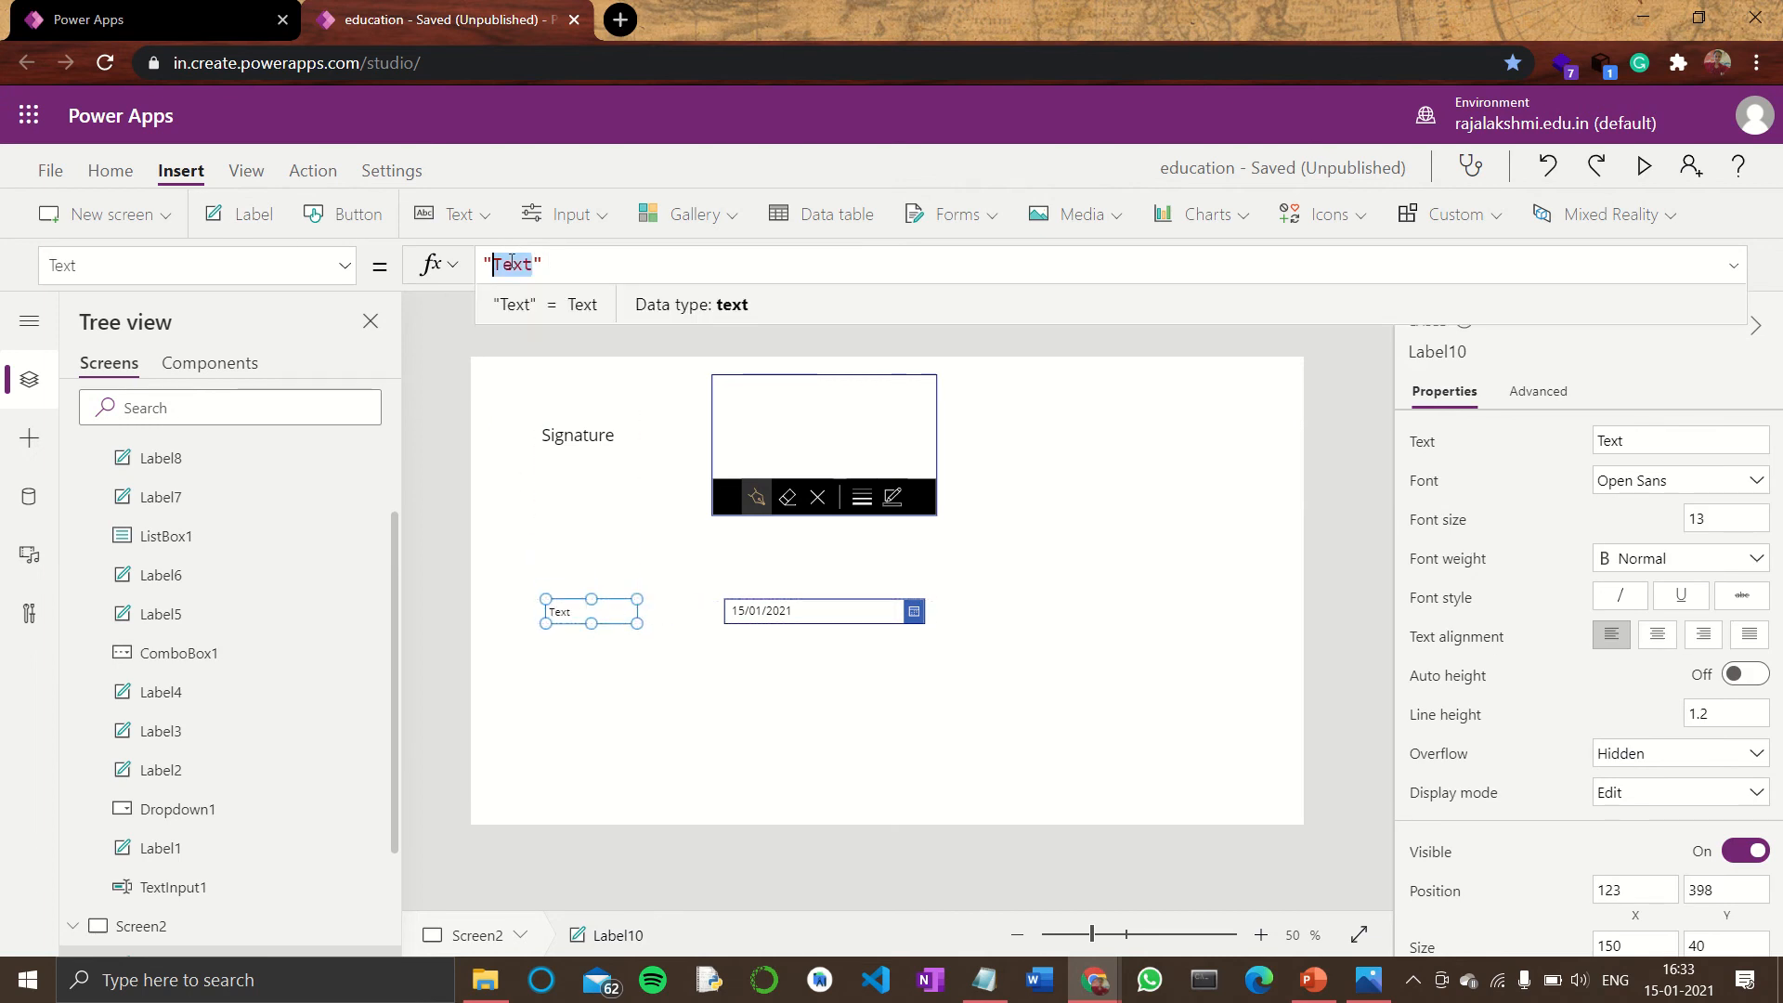
pyautogui.write('date')
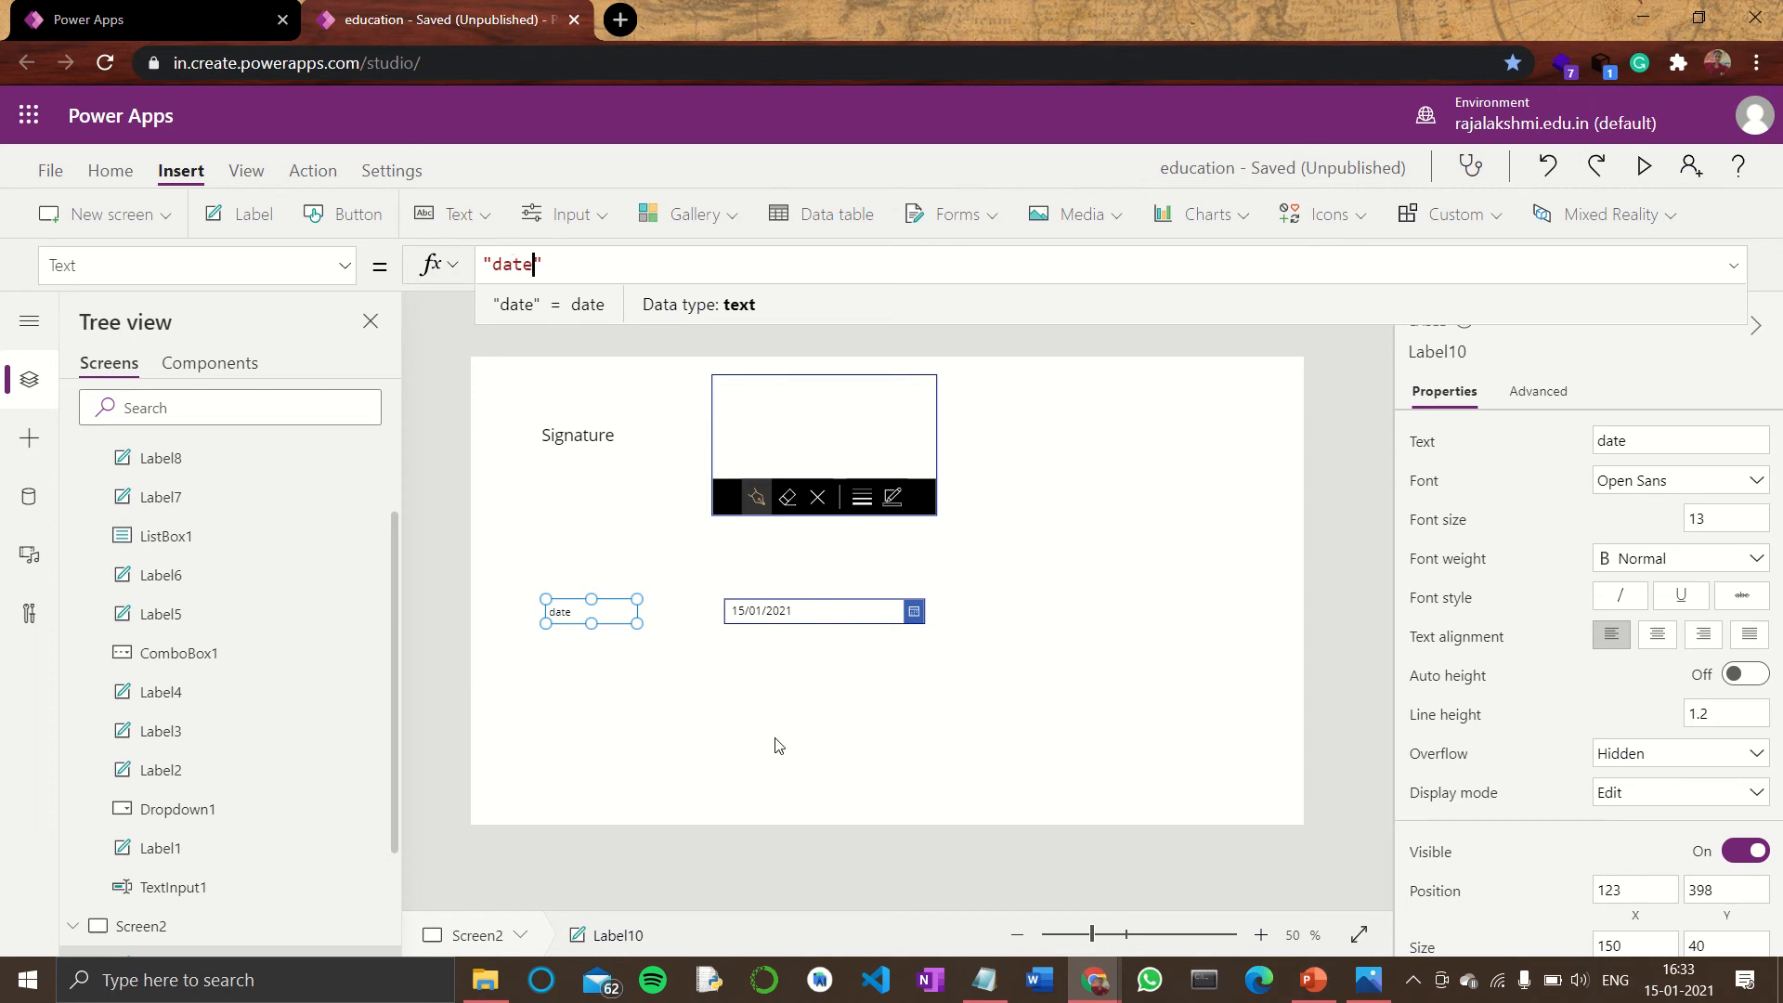
pyautogui.click(845, 617)
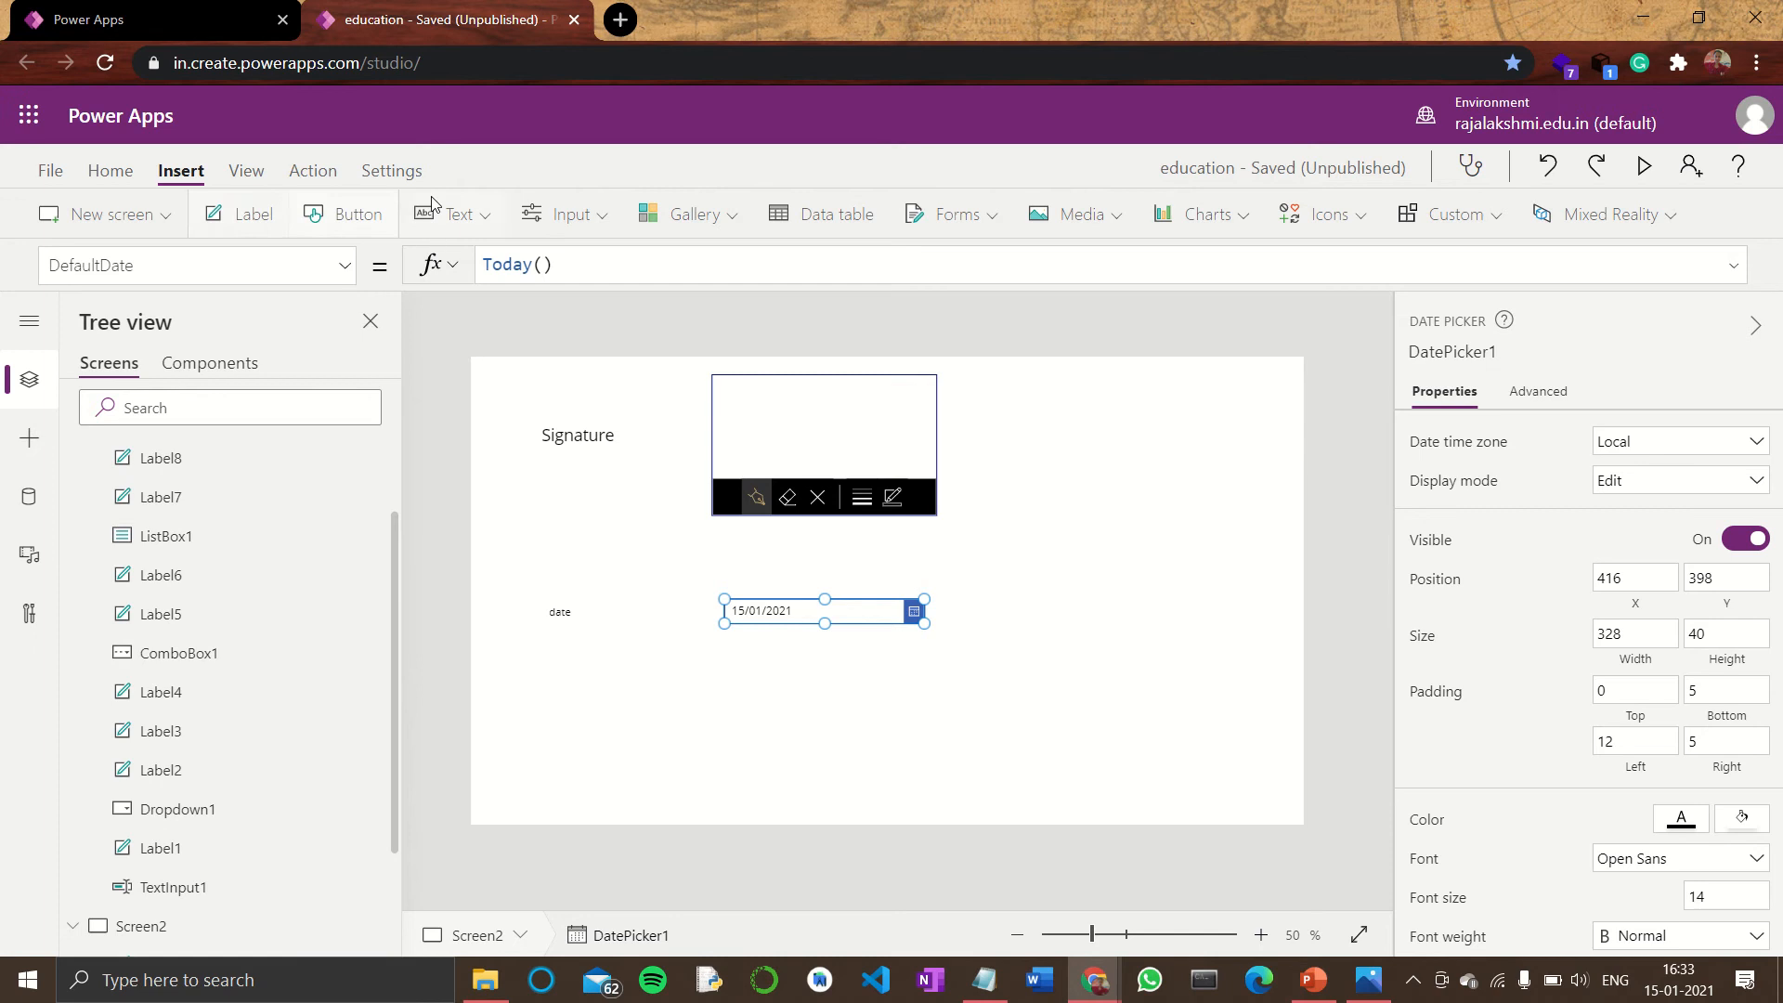
# - Insert another label and place it to the right of the date picker at about X 970, Y 398
pyautogui.click(239, 235)
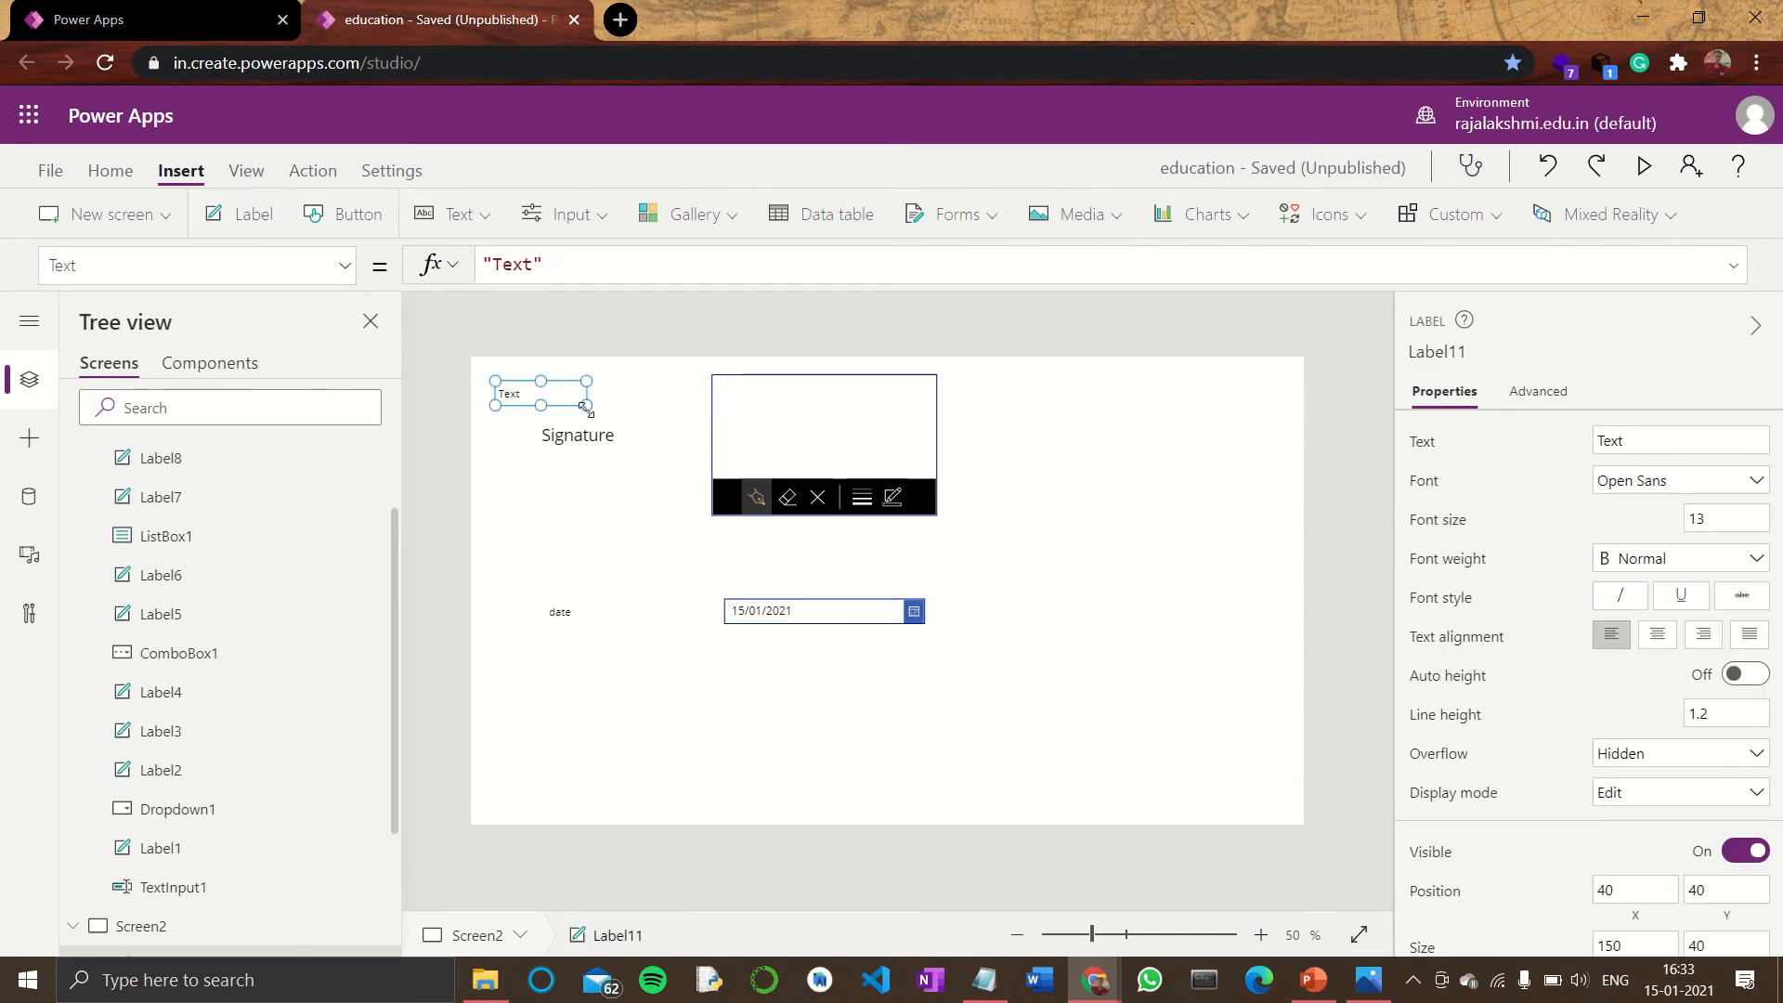
pyautogui.moveTo(561, 397); pyautogui.dragTo(801, 481)
pyautogui.moveTo(1009, 605)
pyautogui.mouseDown()
pyautogui.moveTo(1158, 625)
pyautogui.moveTo(1134, 621)
pyautogui.mouseUp()
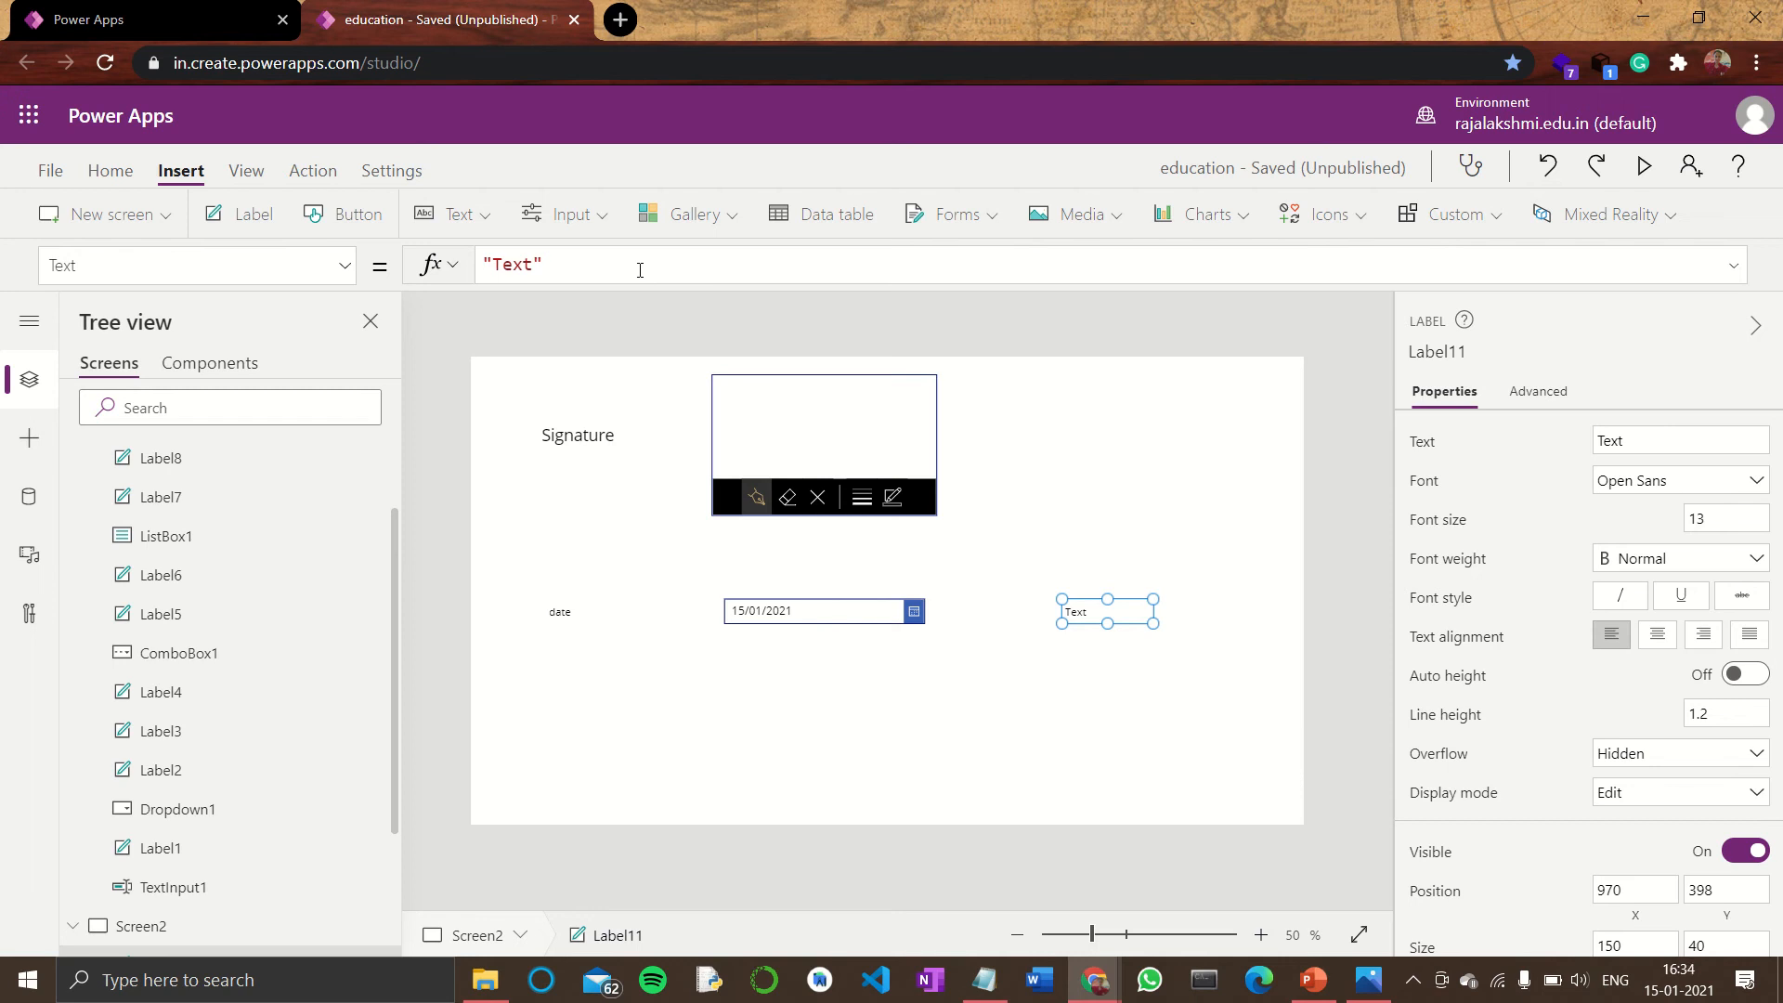
# - Set the Text formula of the label right of the date picker to DatePicker1.SelectedDate
pyautogui.moveTo(640, 269); pyautogui.dragTo(484, 281)
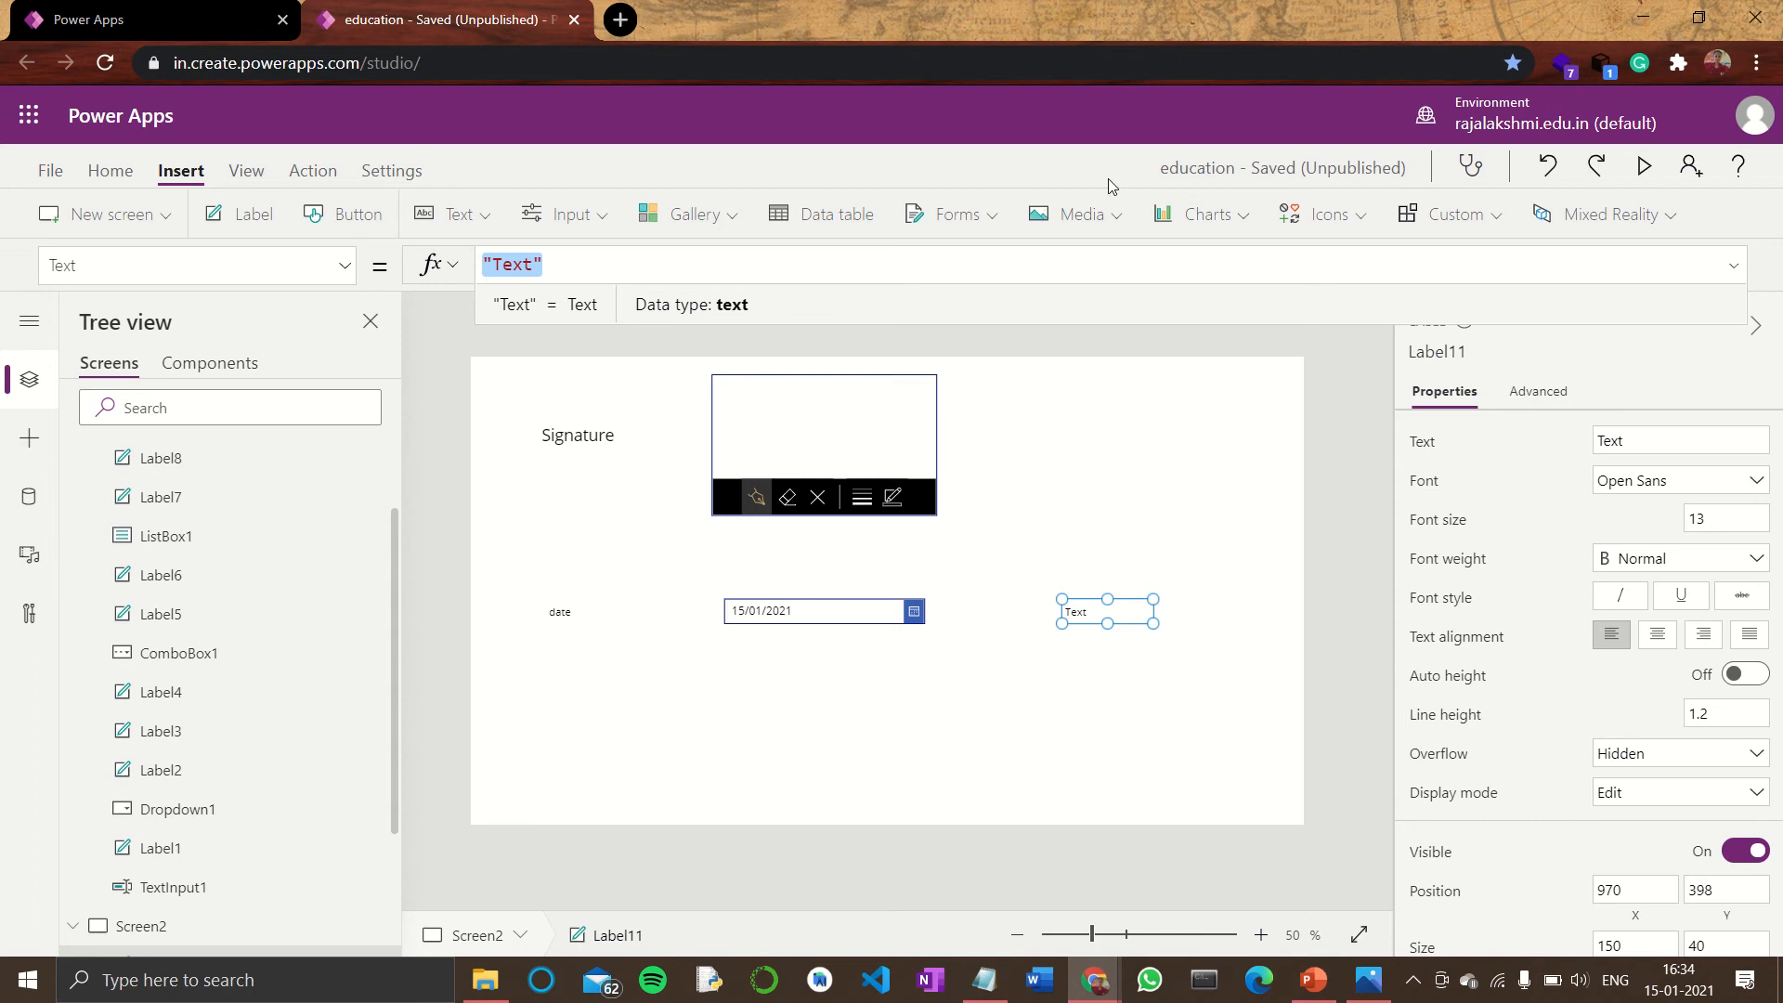
pyautogui.write('date')
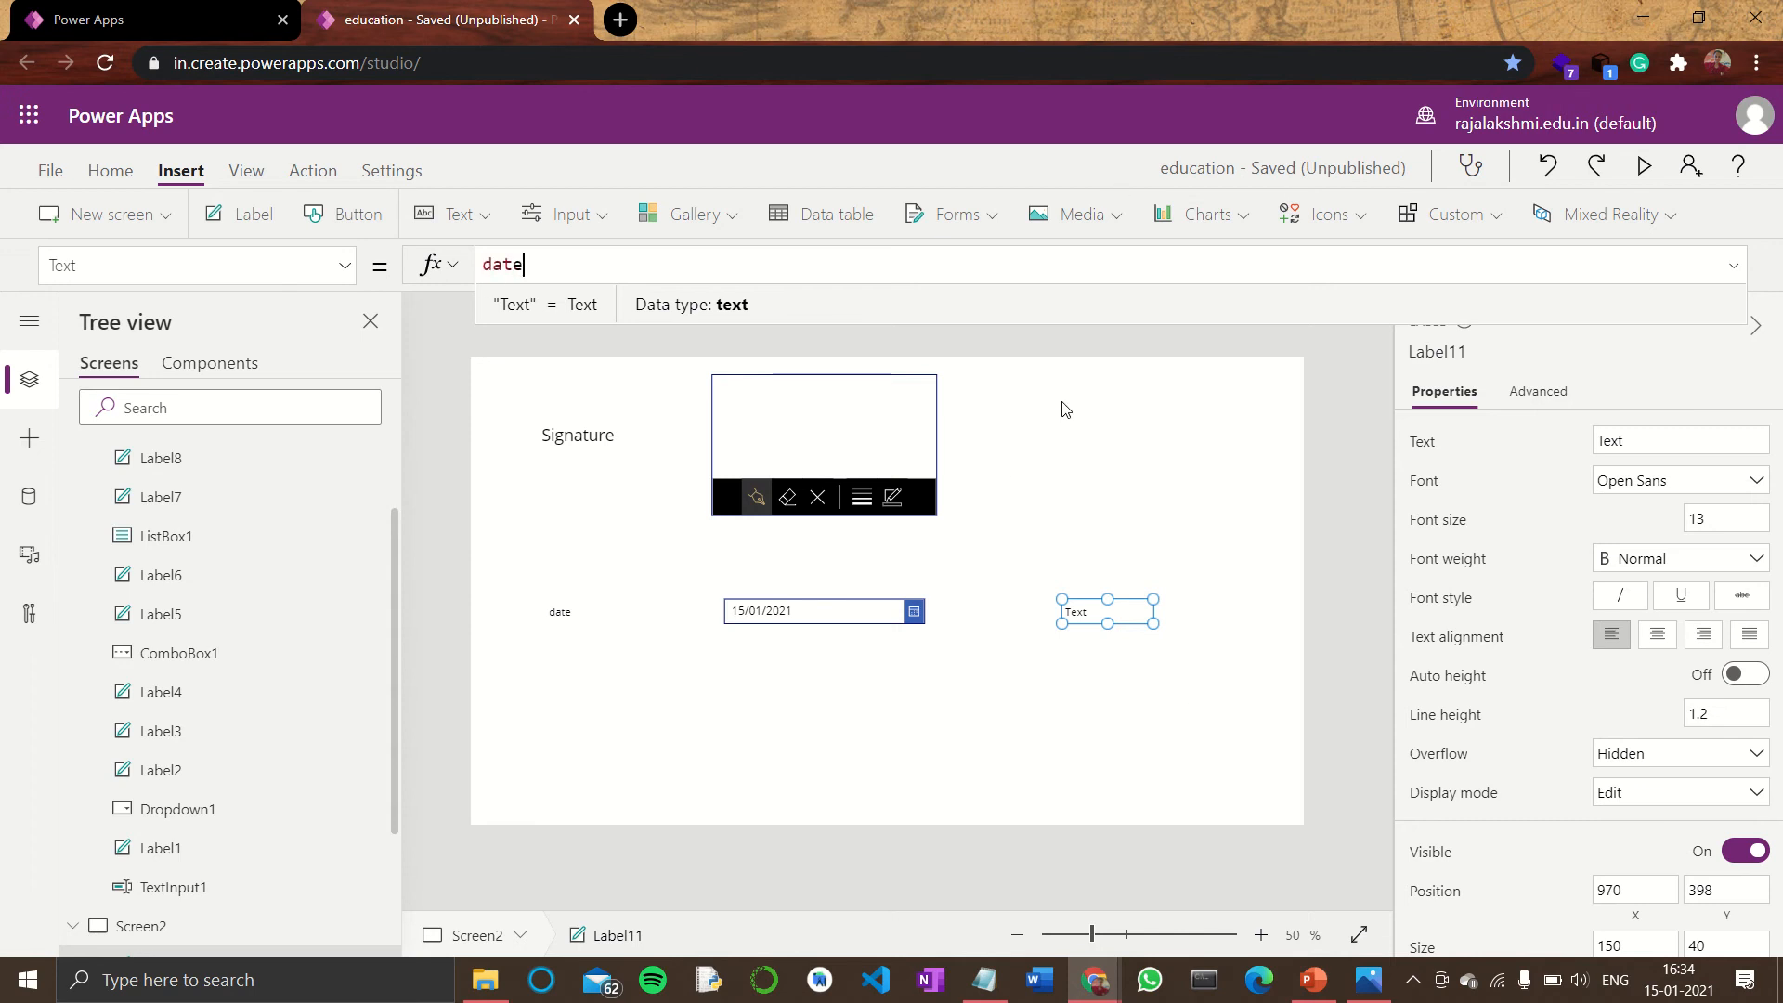
pyautogui.write('pick')
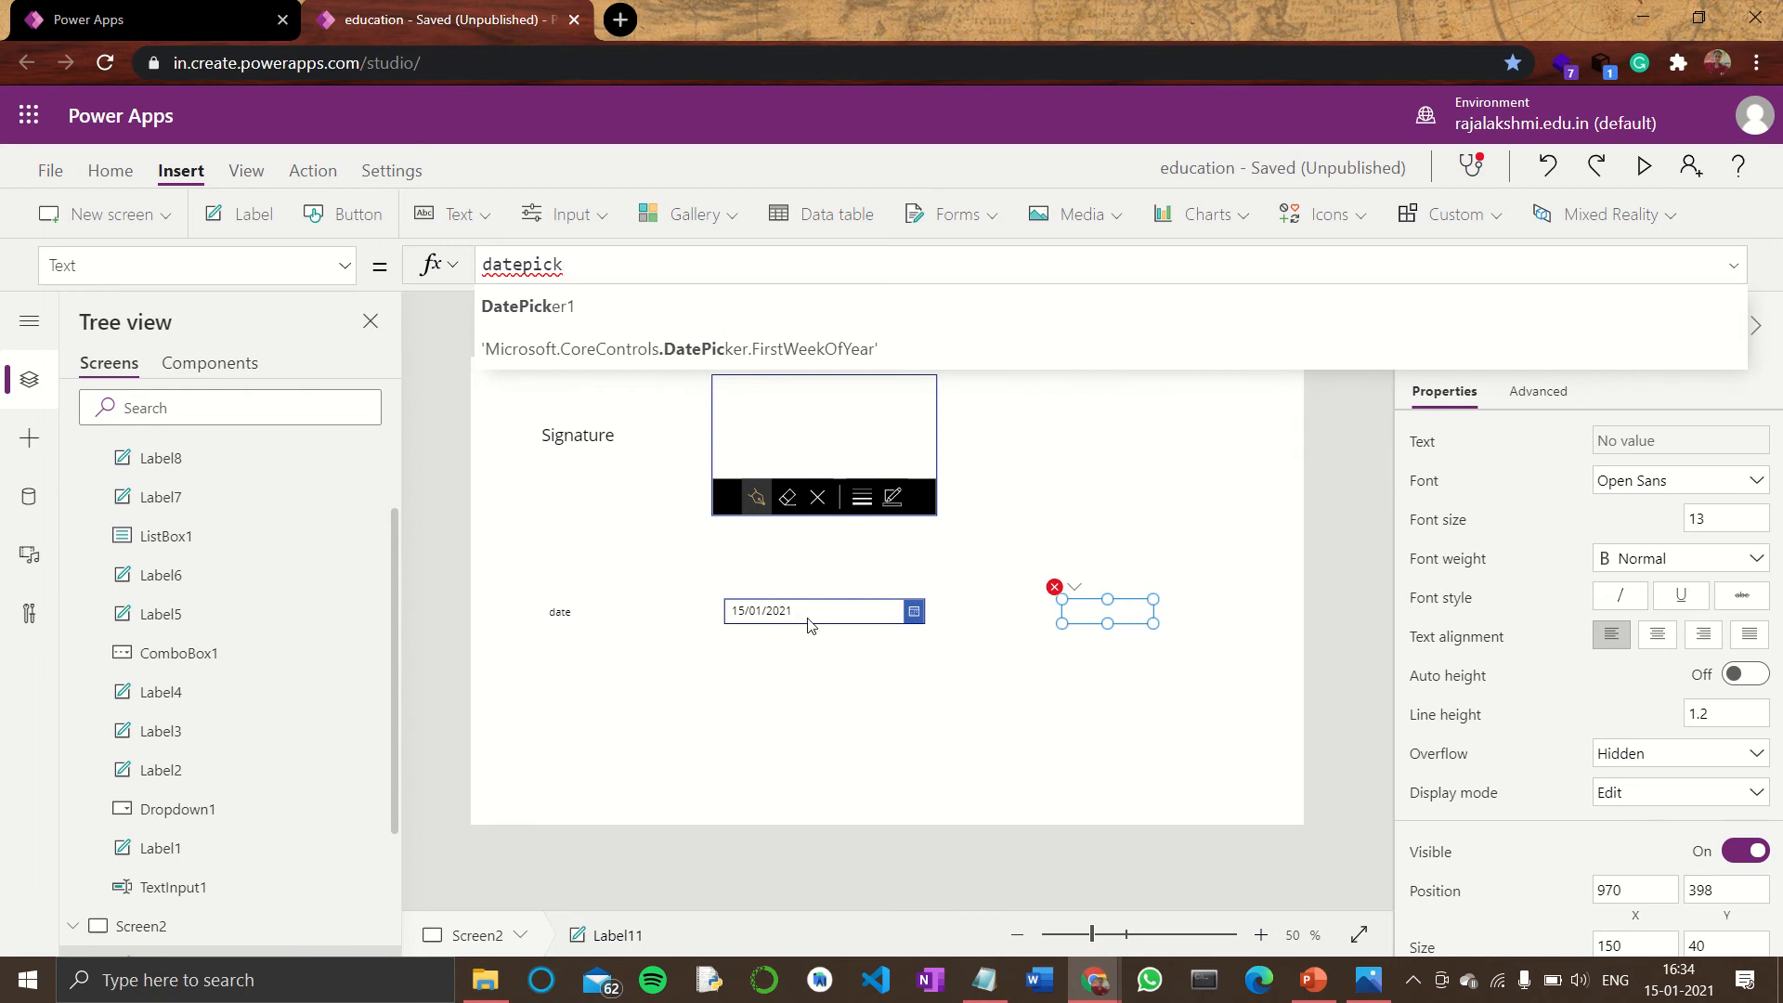
pyautogui.press('Down')
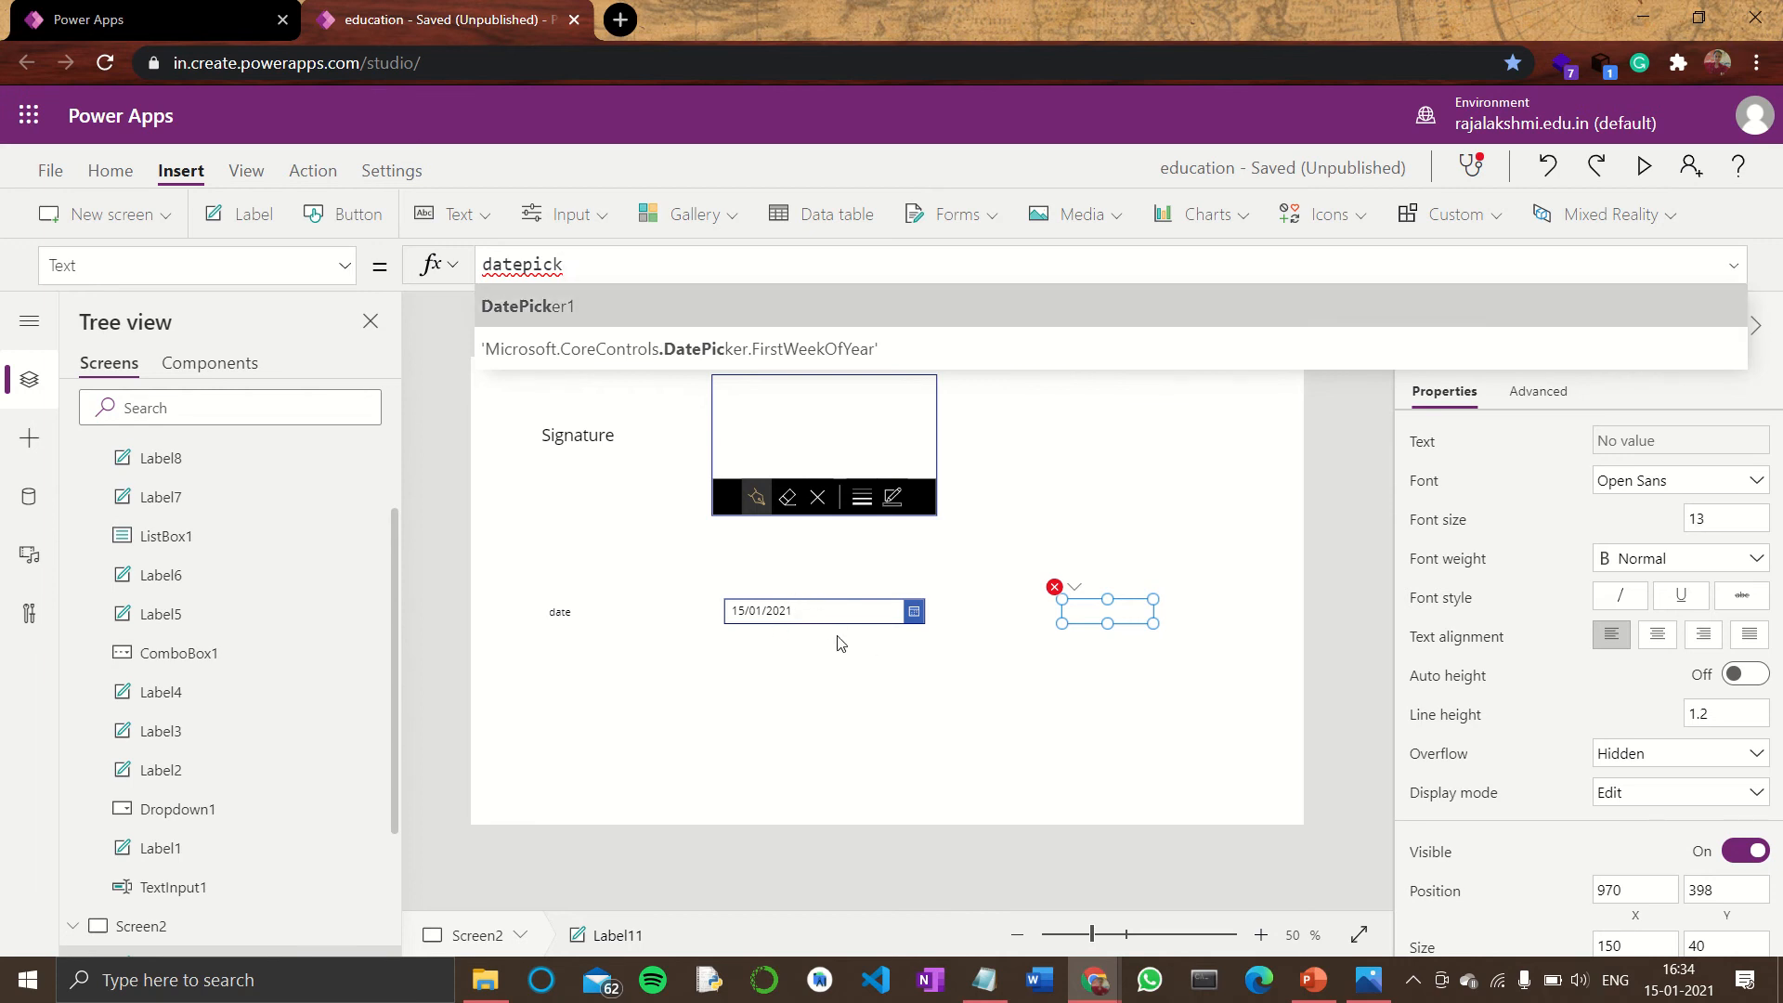
pyautogui.press('Tab')
pyautogui.write('.')
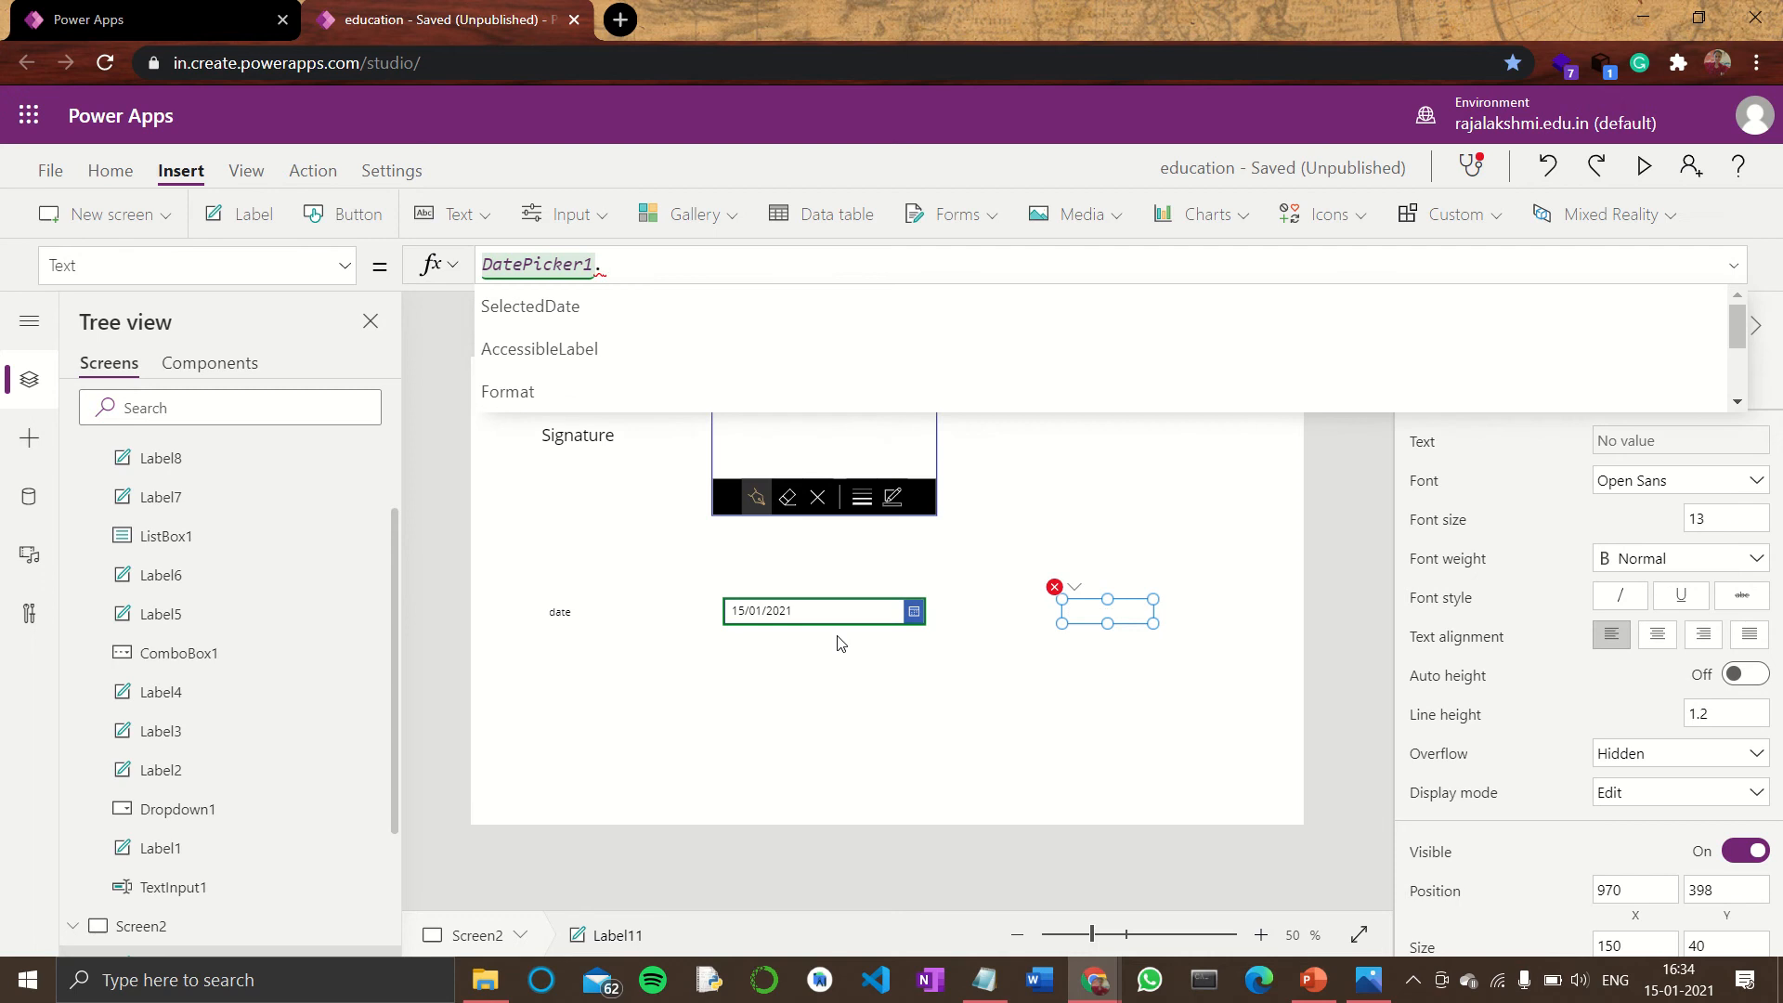
pyautogui.press('Down')
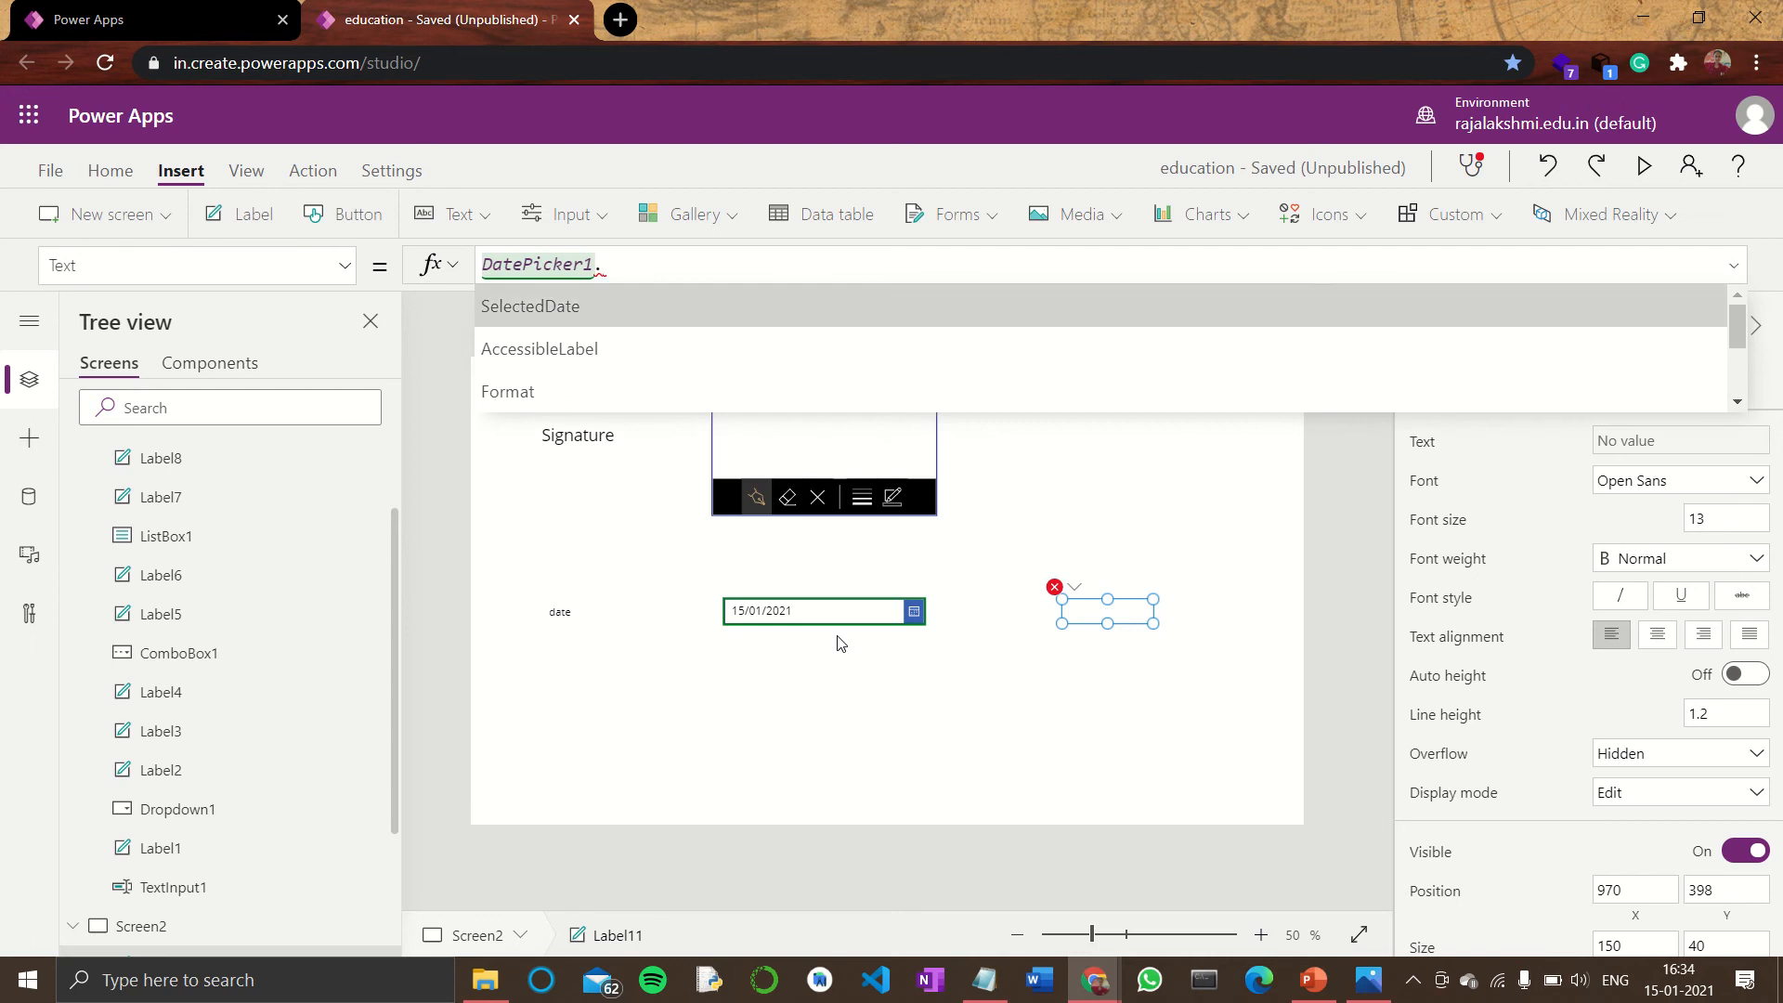
pyautogui.press('Tab')
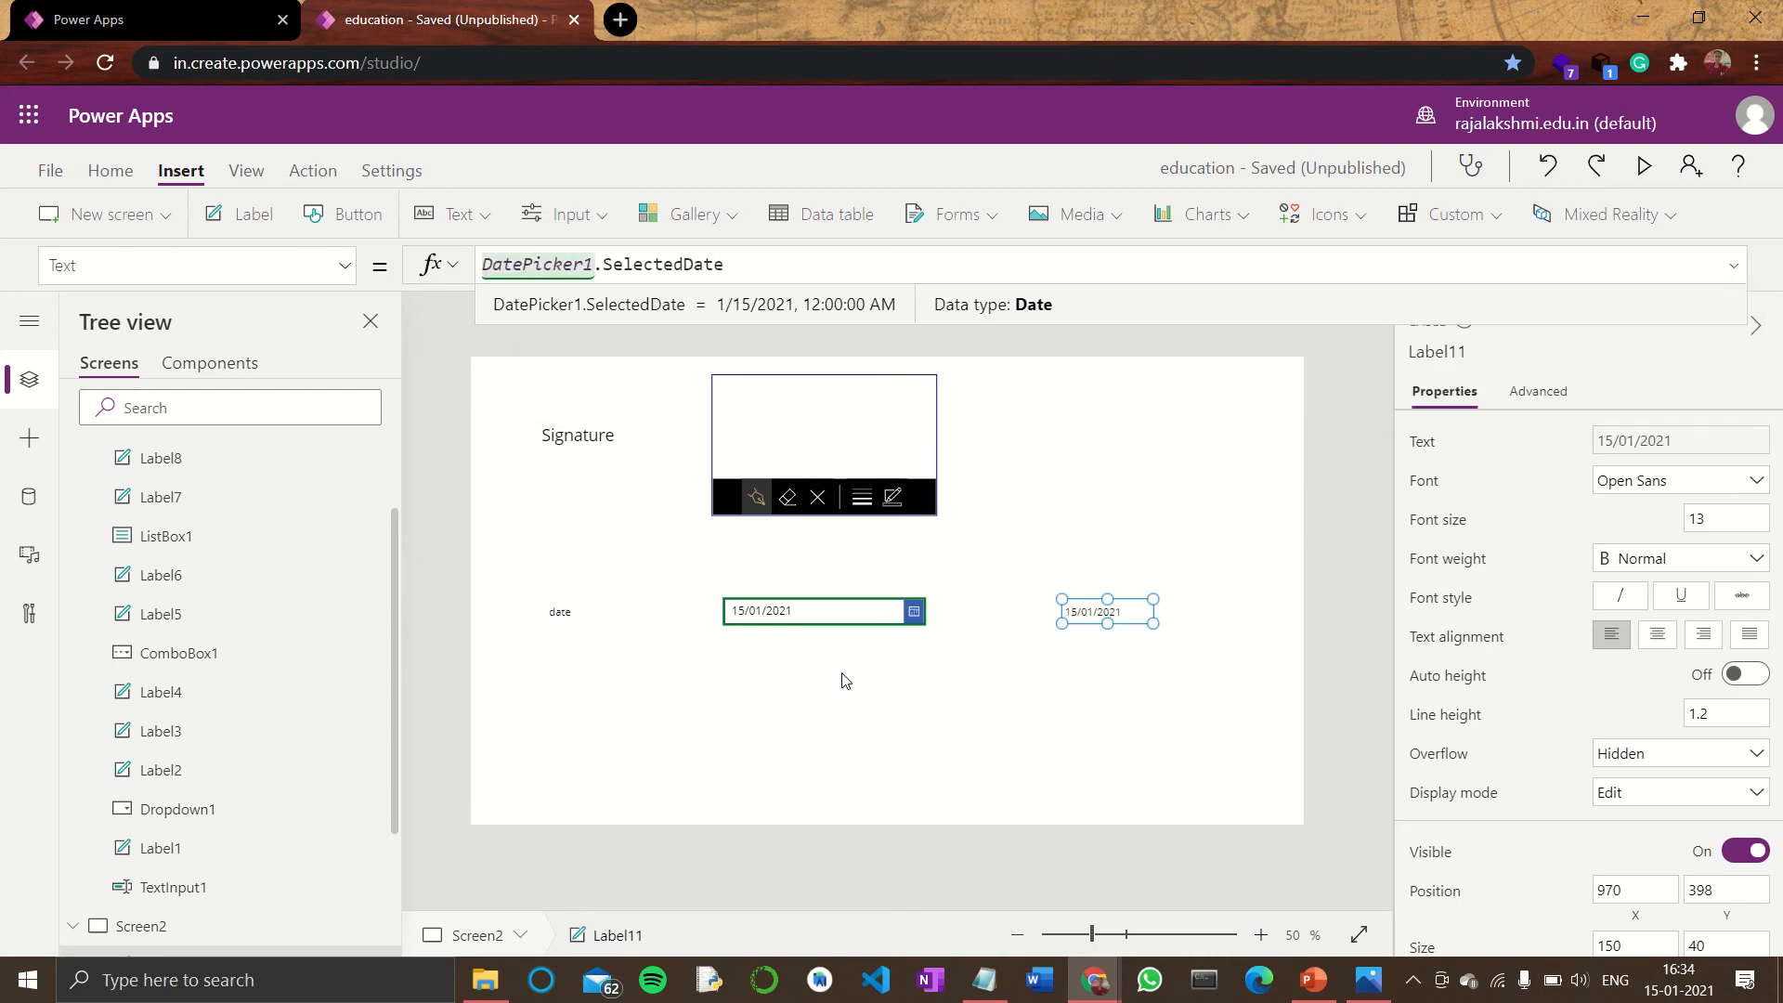
pyautogui.click(801, 679)
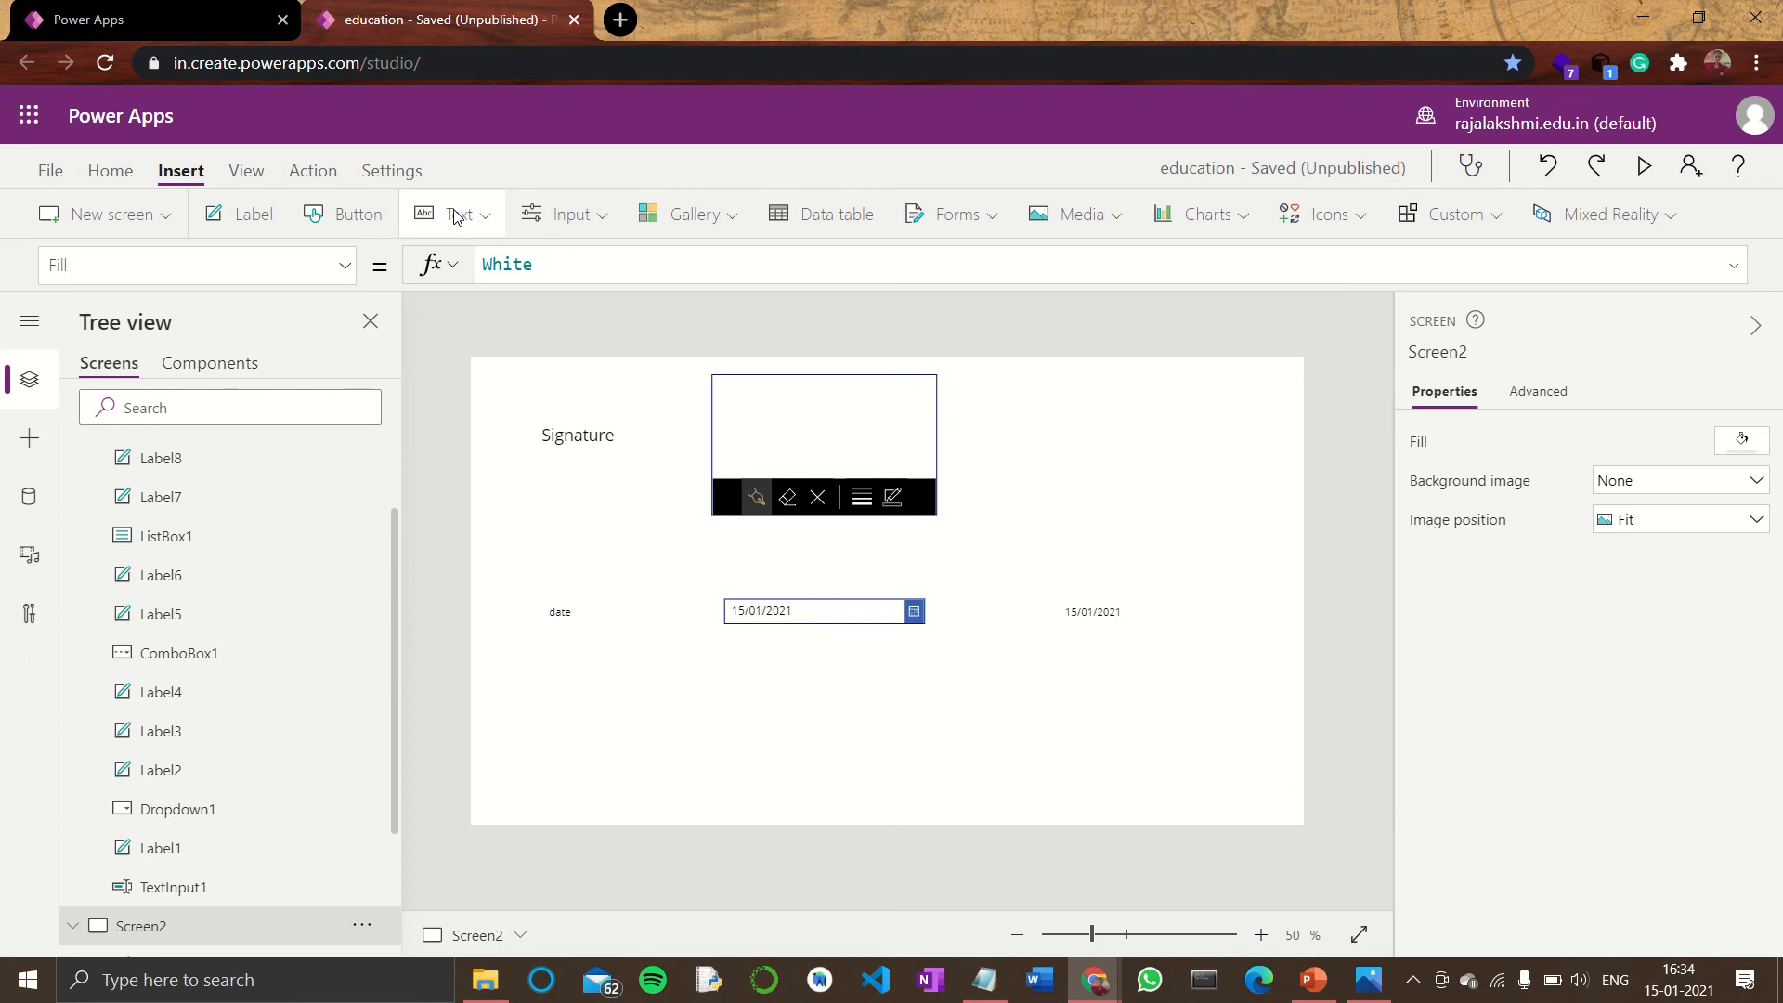
# - Insert a check box and place it beneath the date label at about X 123, Y 508
pyautogui.click(570, 217)
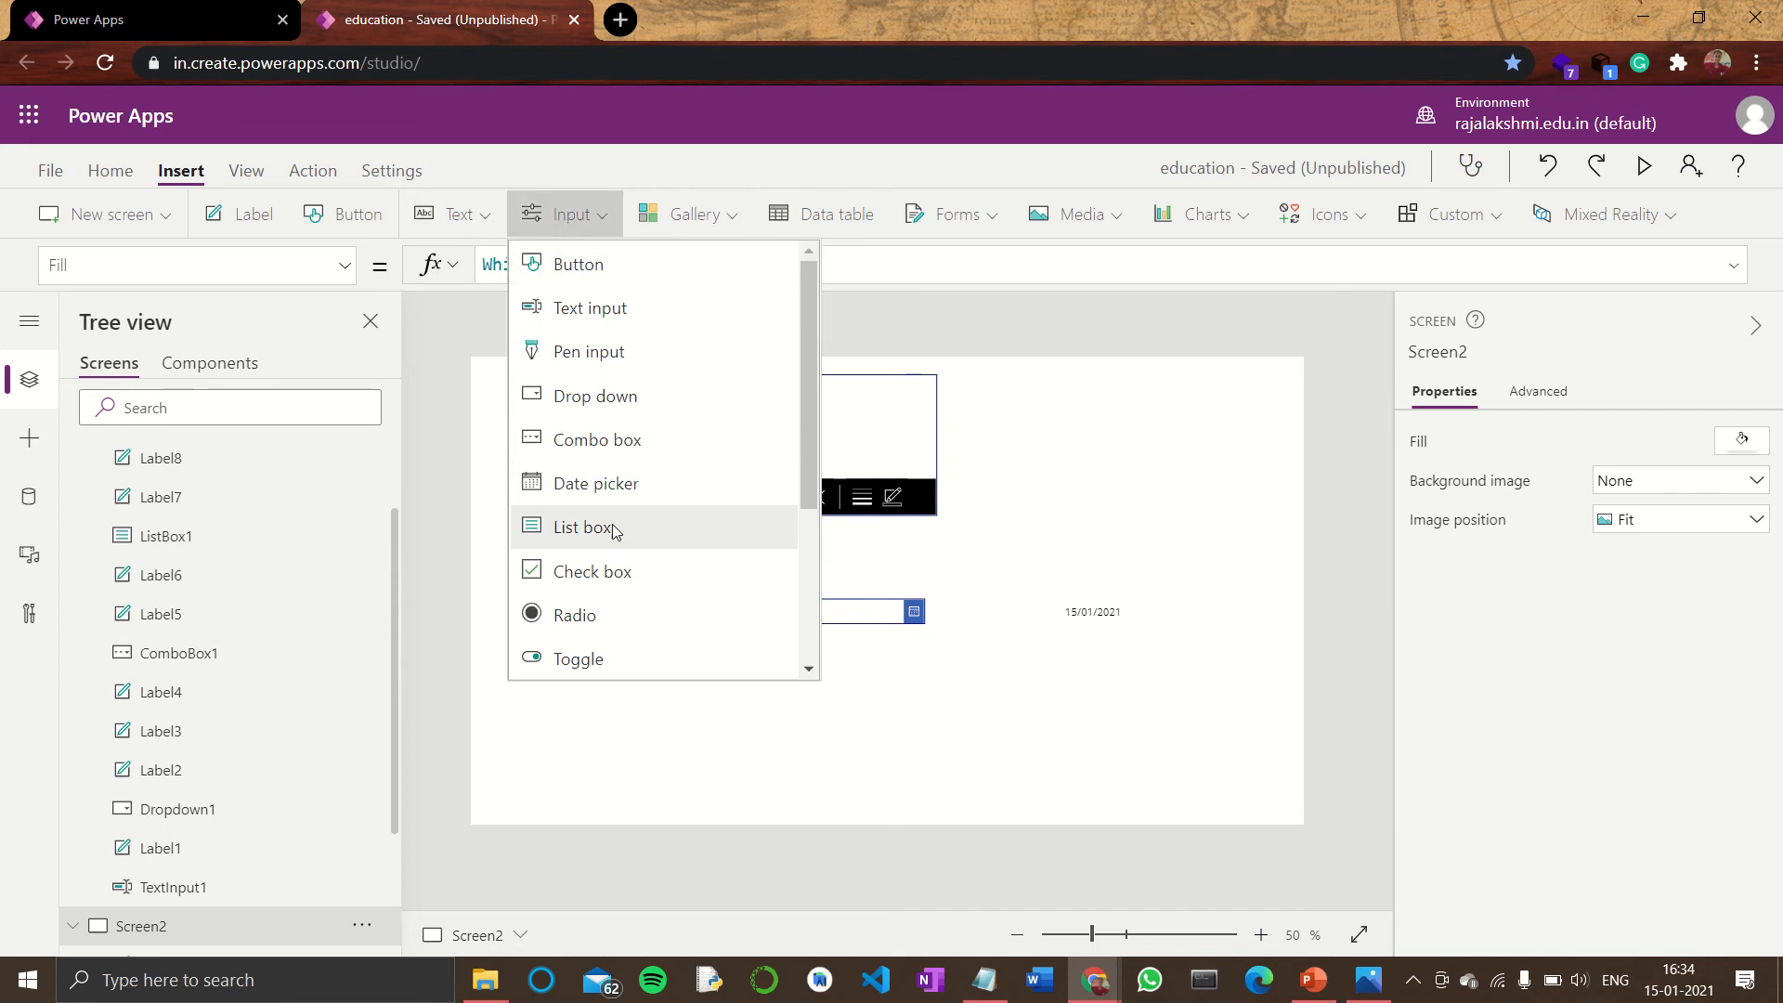
pyautogui.click(627, 574)
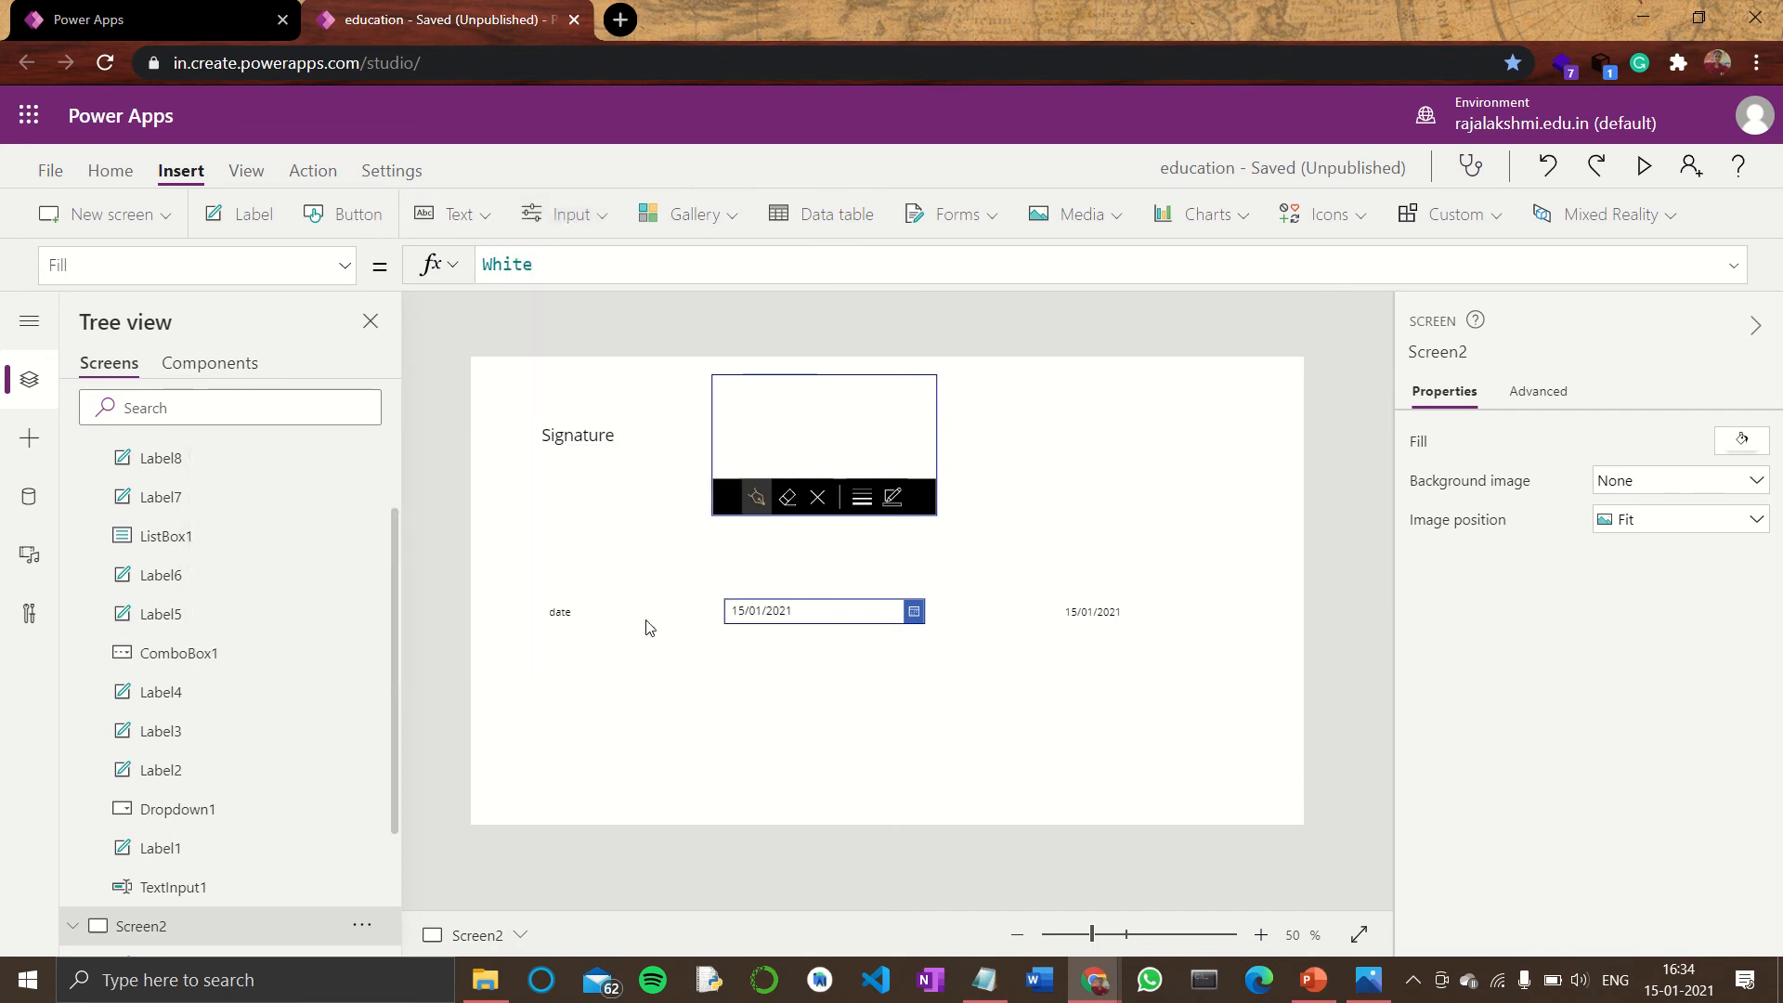
pyautogui.moveTo(543, 395); pyautogui.dragTo(599, 681)
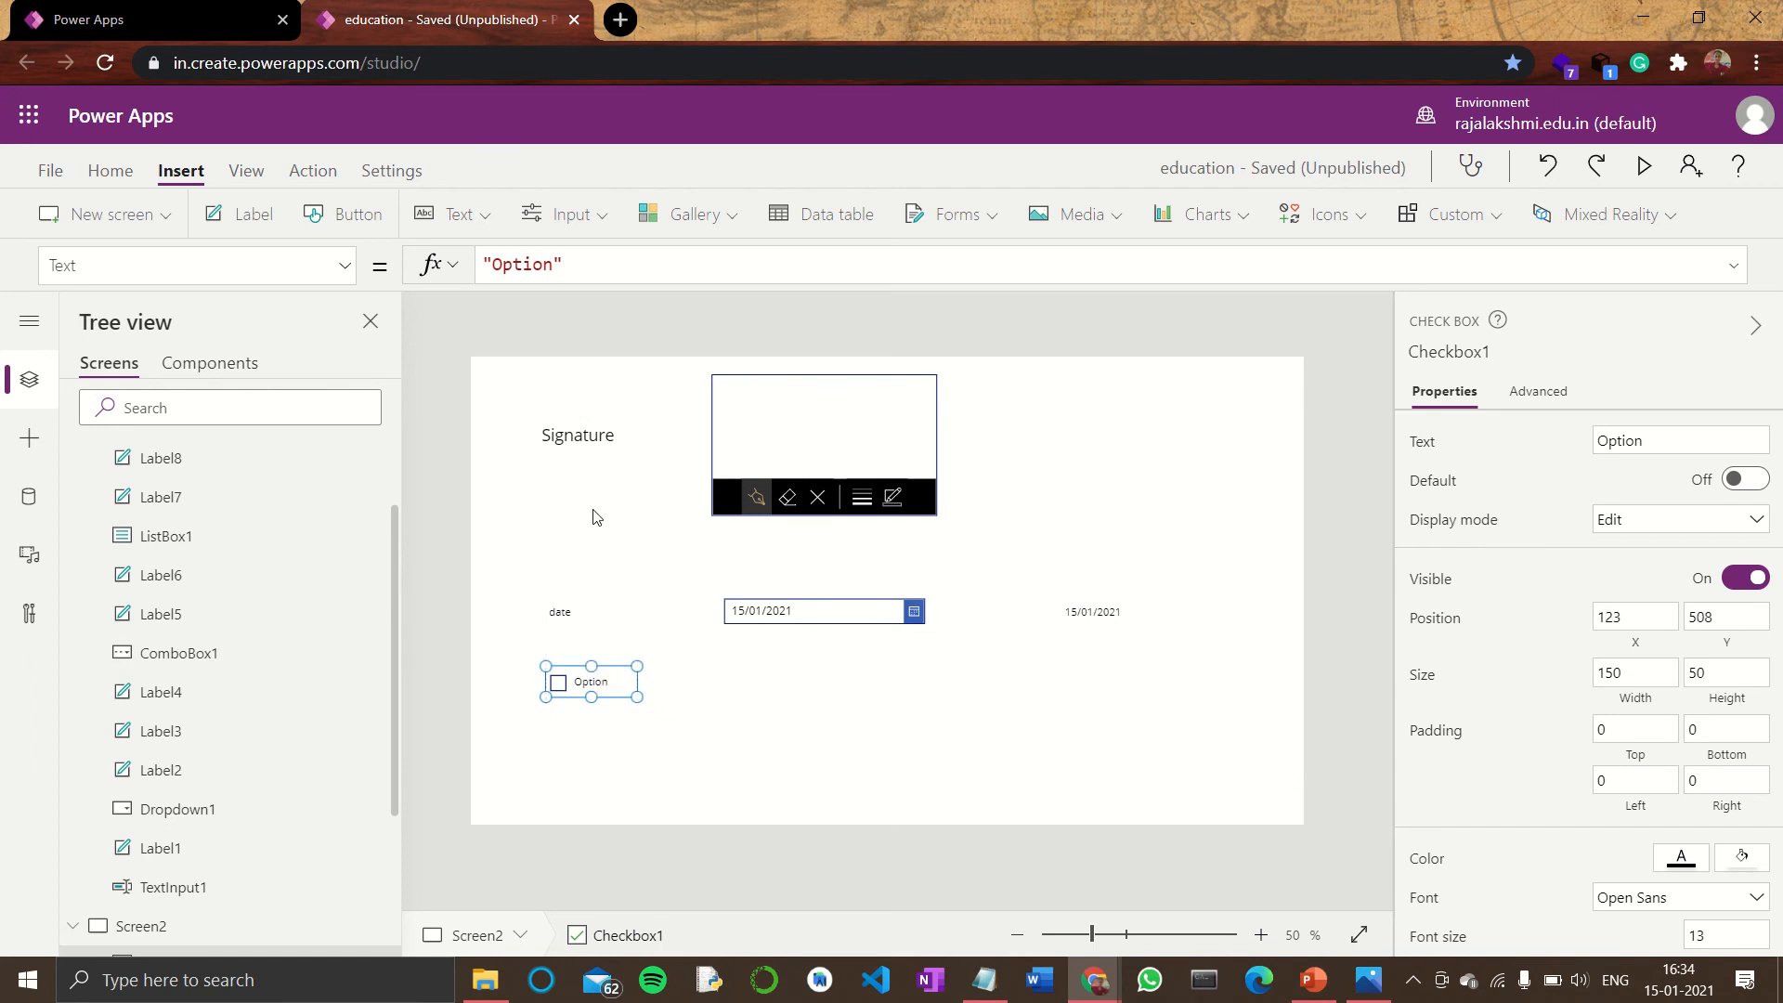
# - Insert a second check box below the date picker and move the first one directly above it, to about X 435, Y 512
pyautogui.click(573, 217)
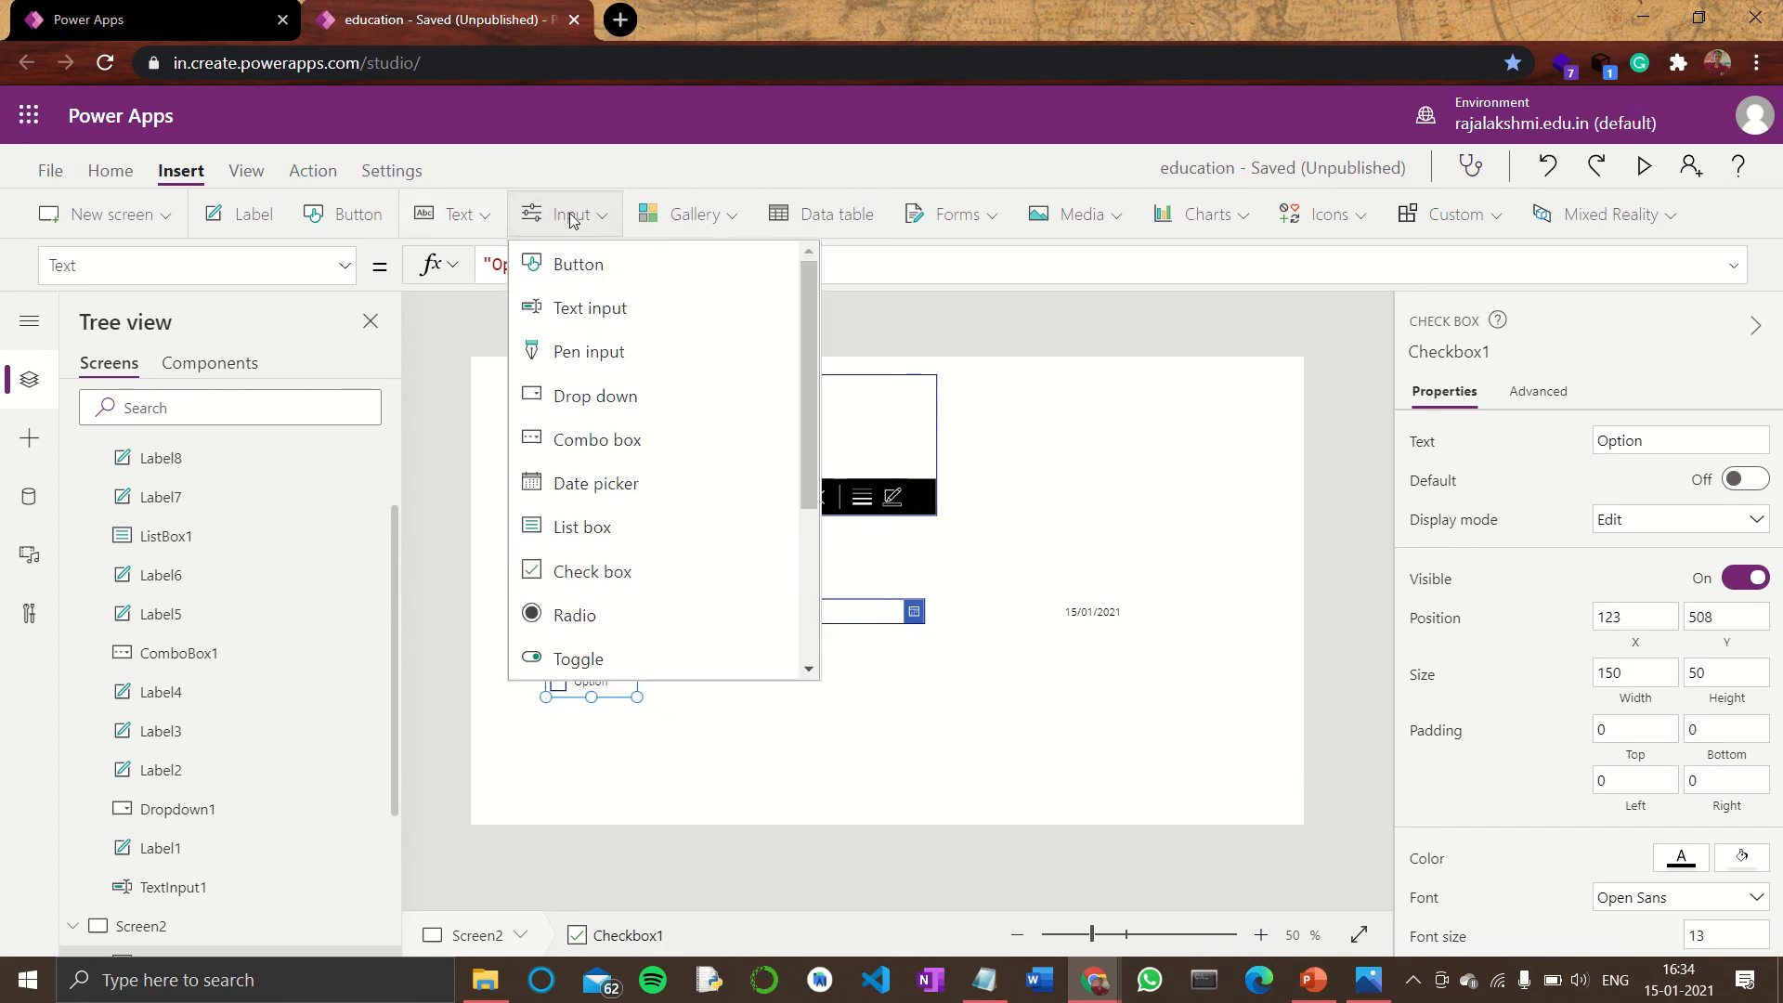
pyautogui.click(592, 572)
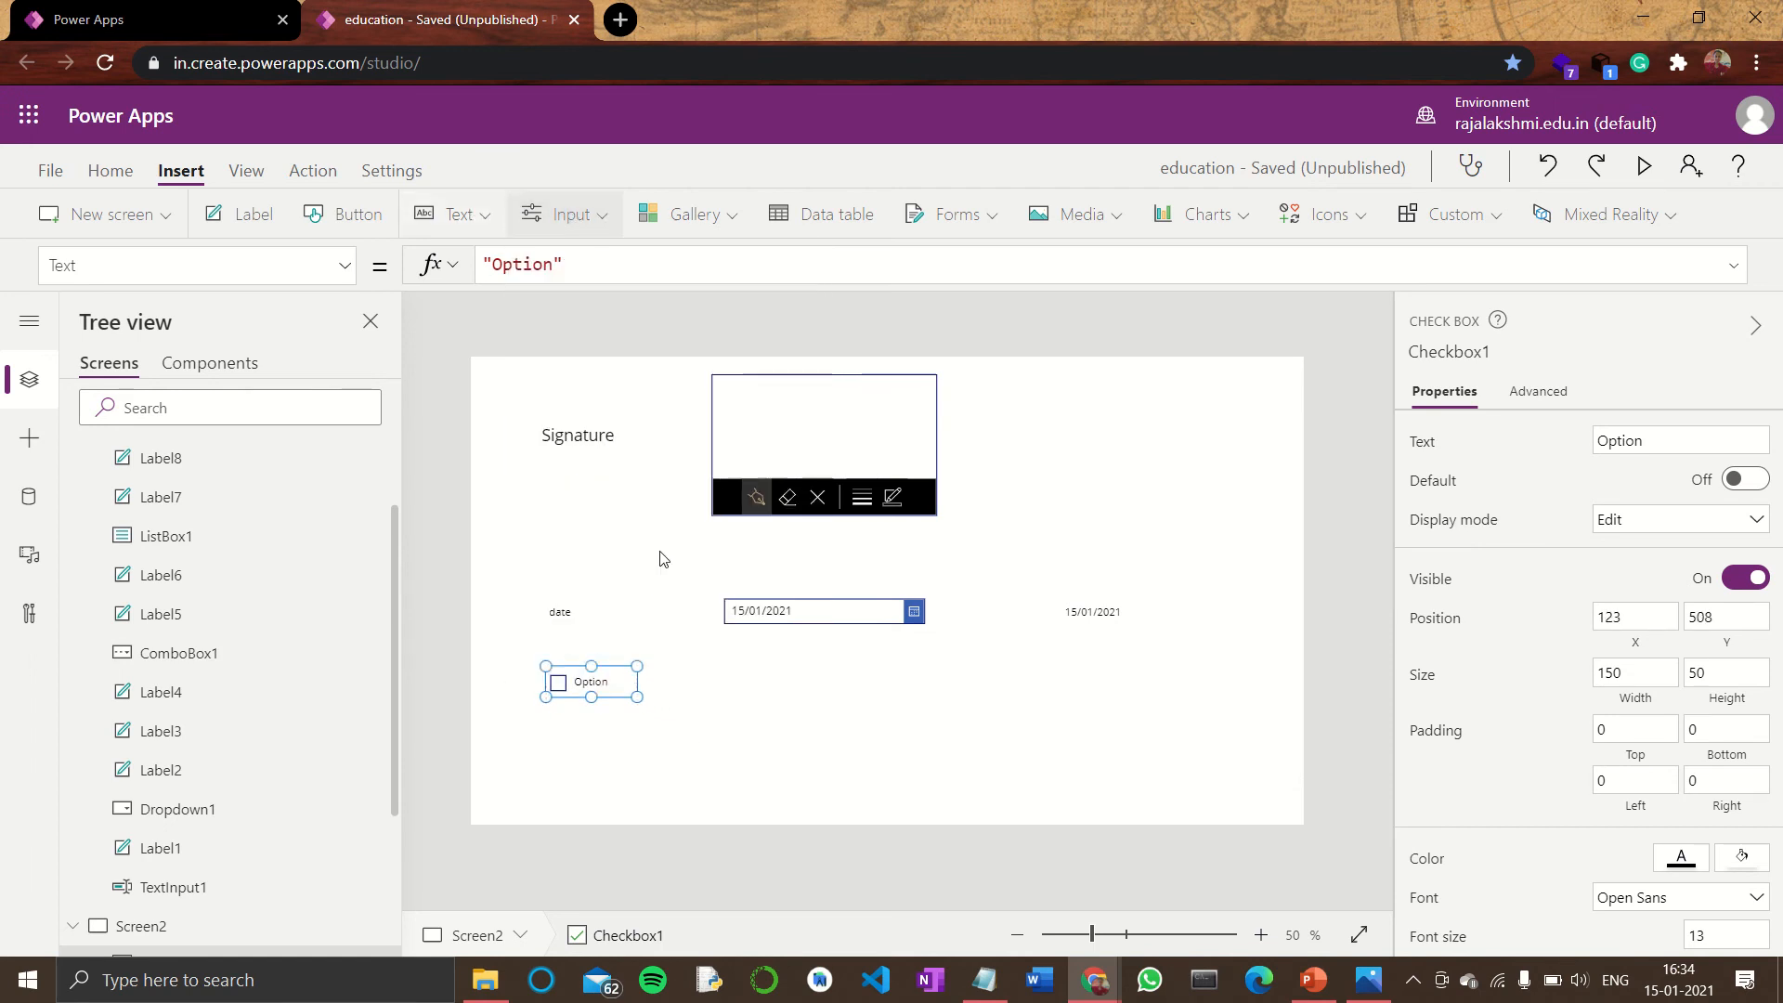
pyautogui.moveTo(538, 394); pyautogui.dragTo(781, 745)
pyautogui.click(582, 677)
pyautogui.moveTo(582, 677); pyautogui.dragTo(773, 680)
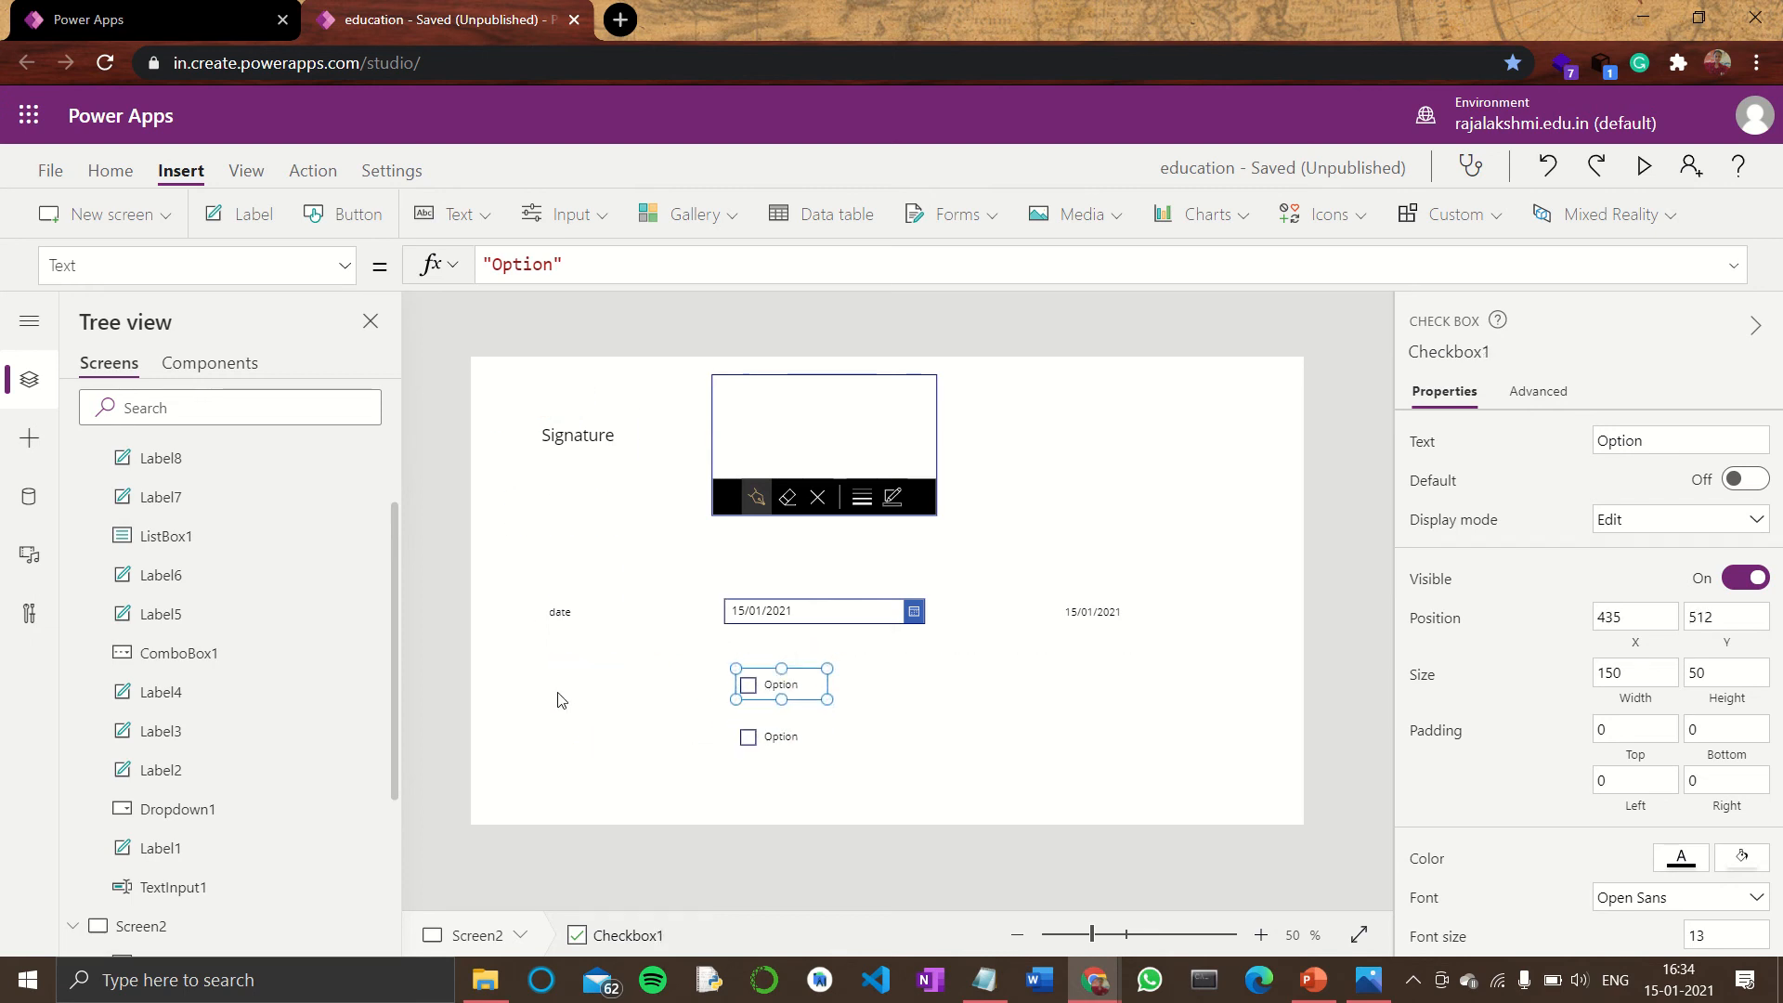
pyautogui.click(568, 703)
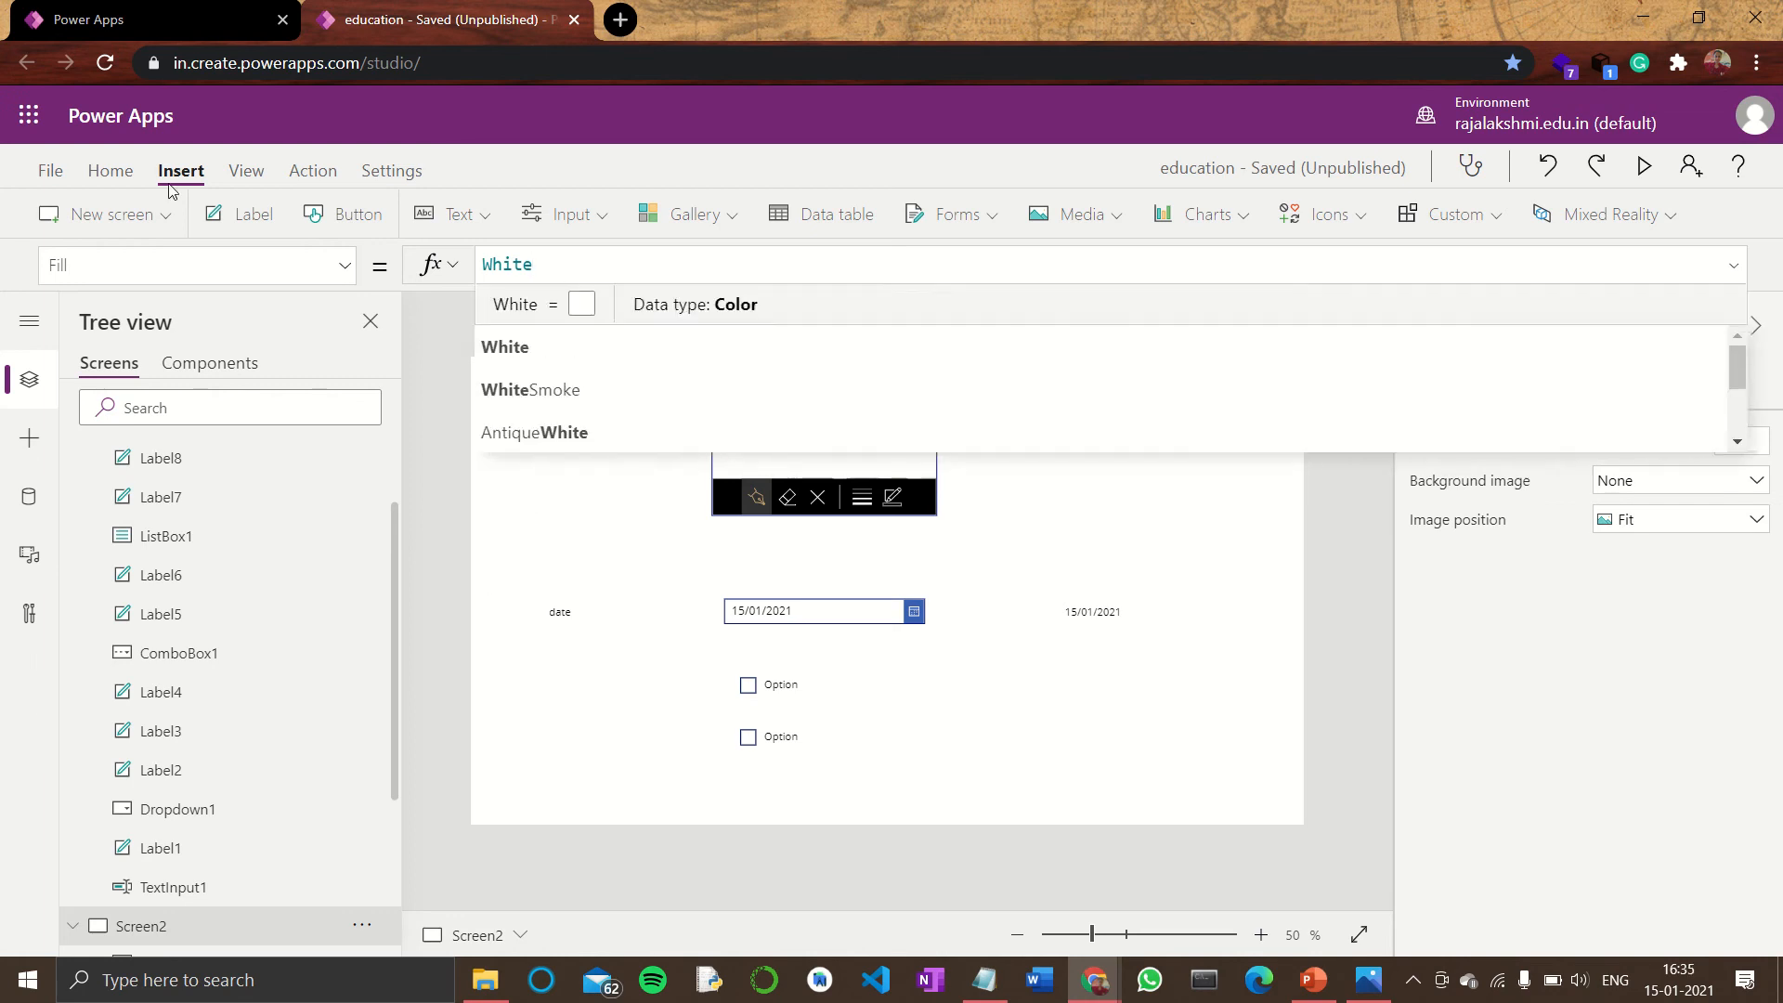
# - Insert a label at about X 123, Y 557 beside the check boxes and set its text to Hobbies
pyautogui.click(243, 213)
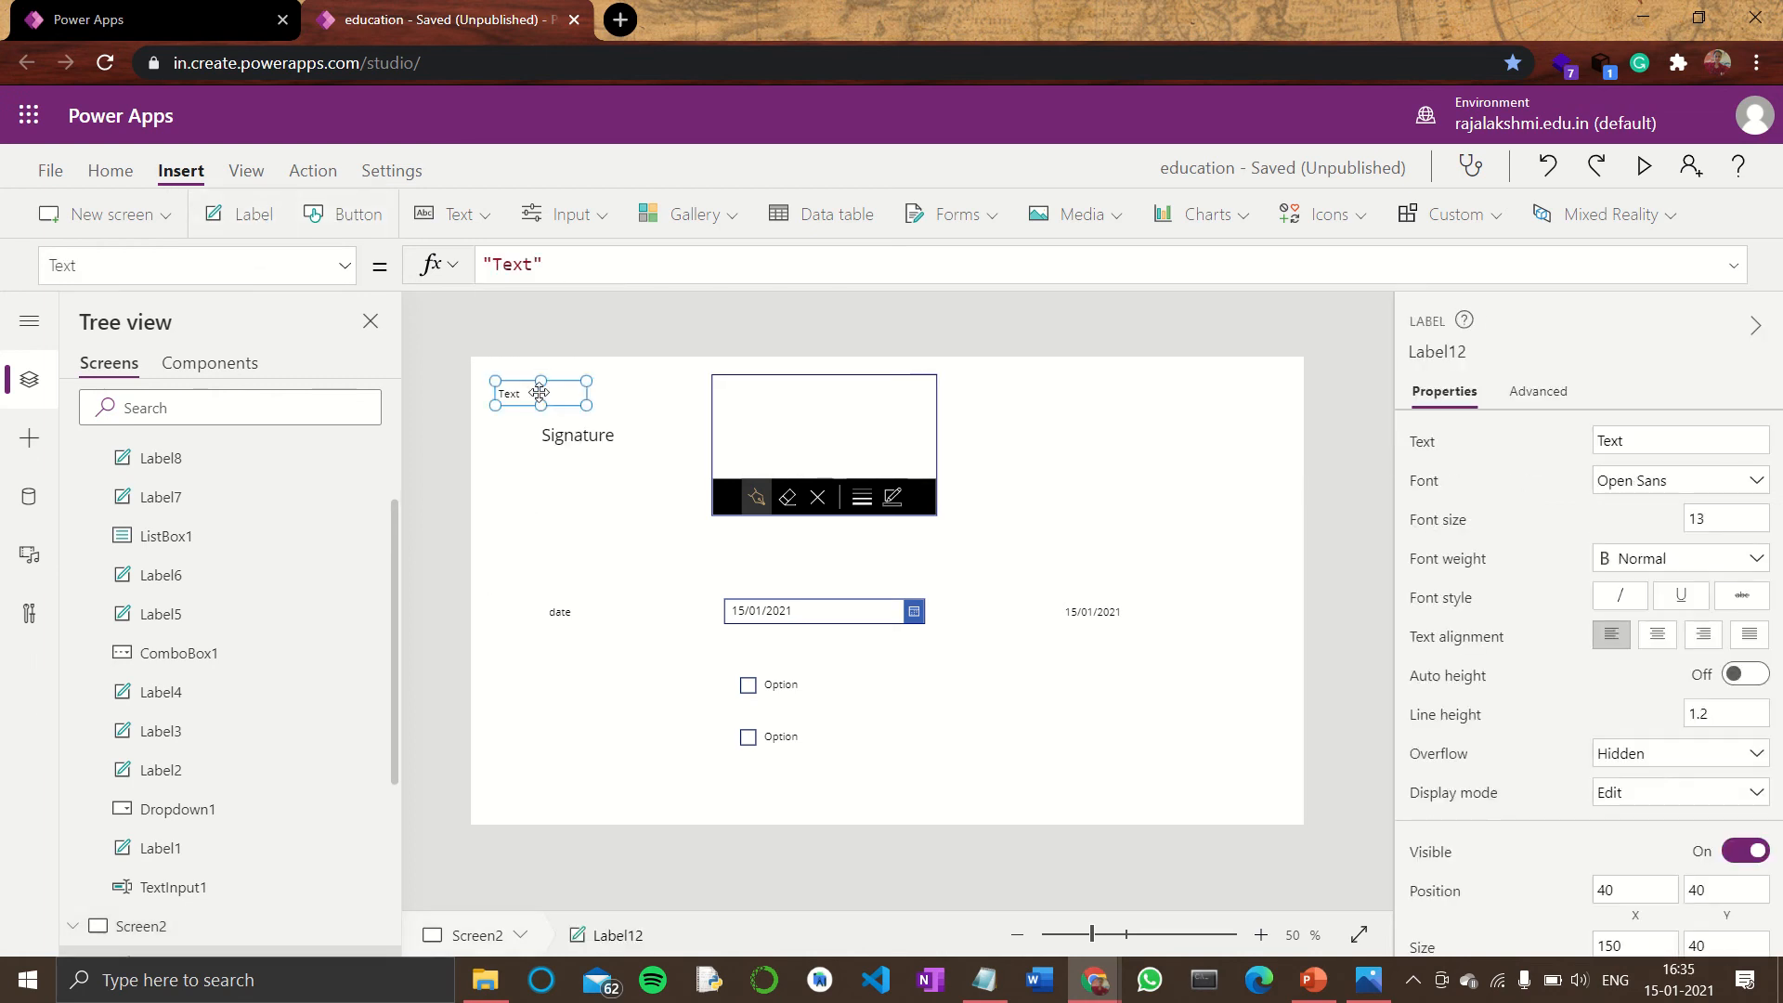
pyautogui.moveTo(540, 380); pyautogui.dragTo(593, 695)
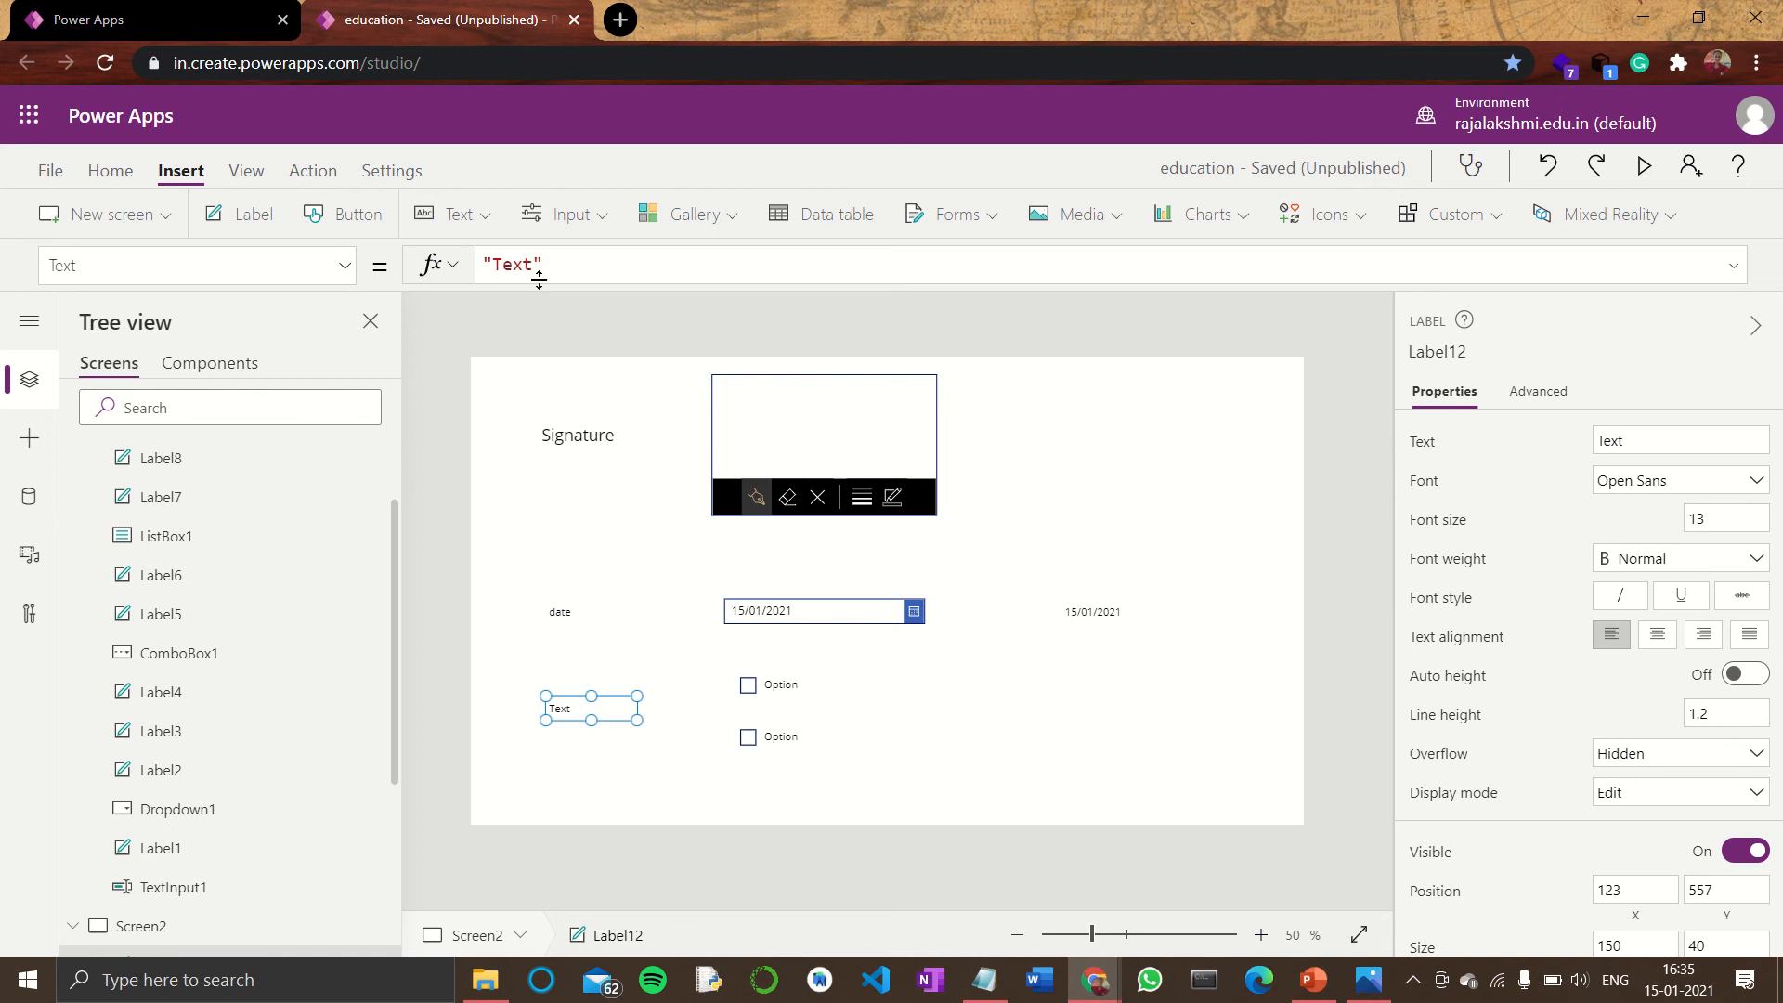
pyautogui.doubleClick(515, 265)
pyautogui.write('H')
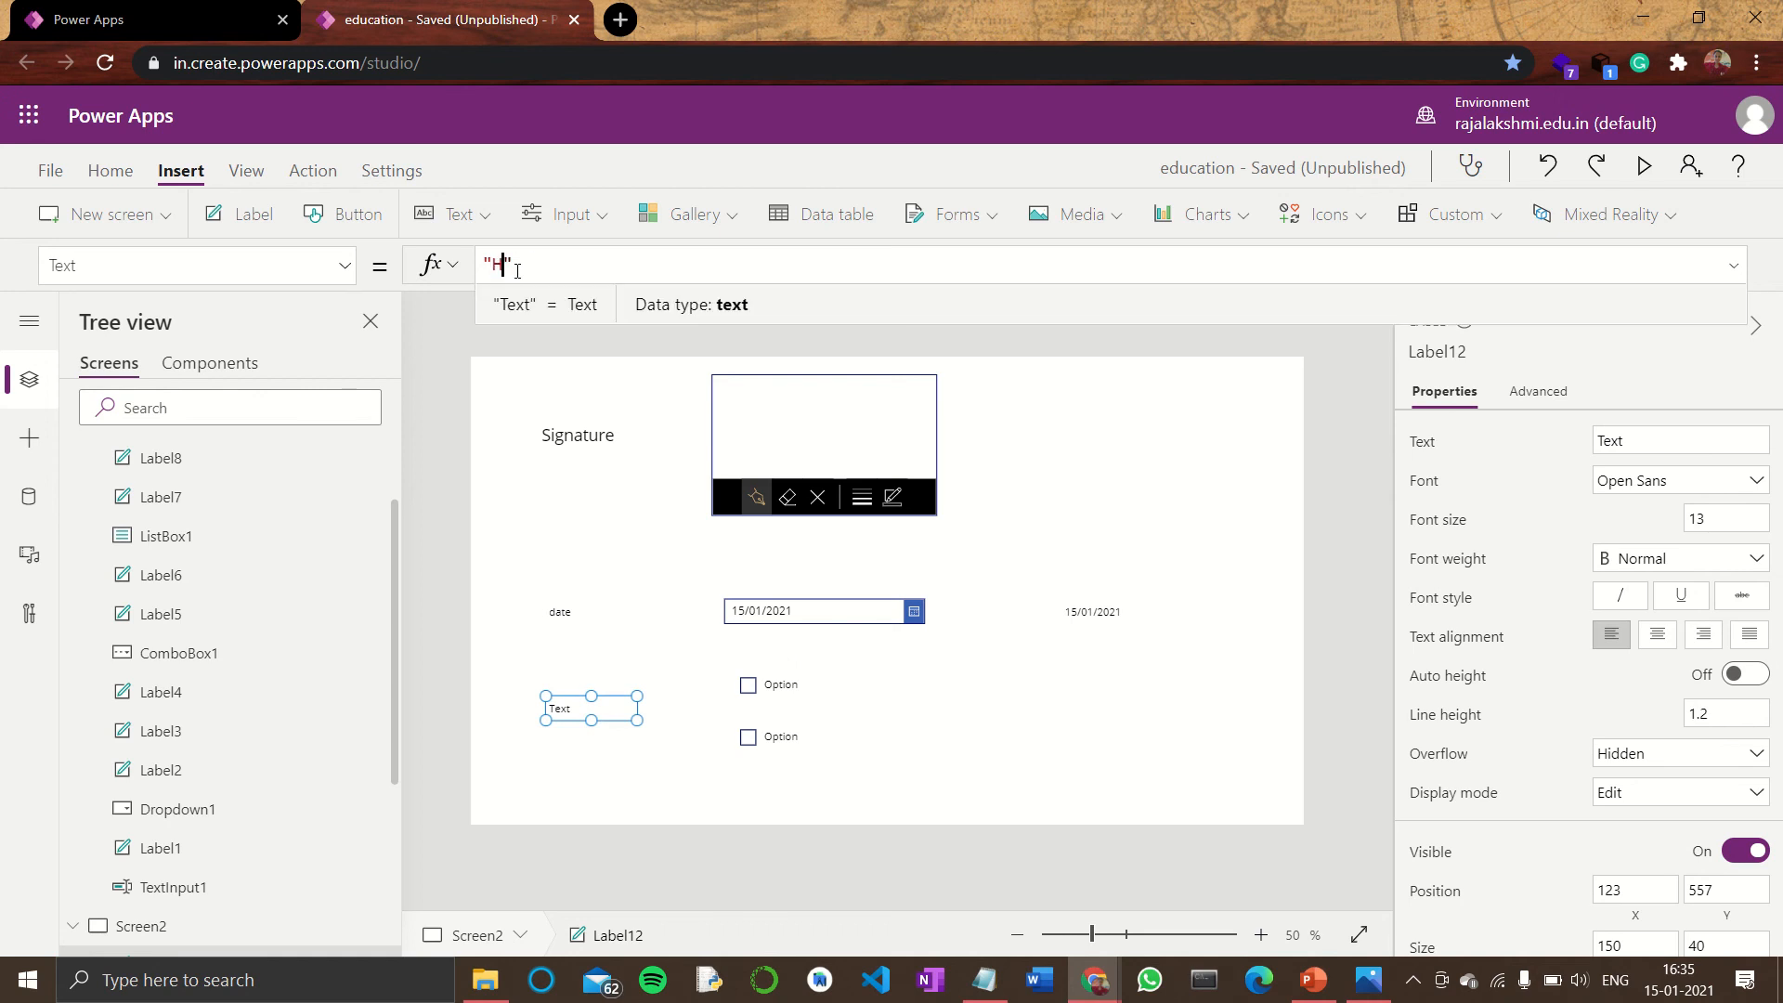
pyautogui.write('obbies')
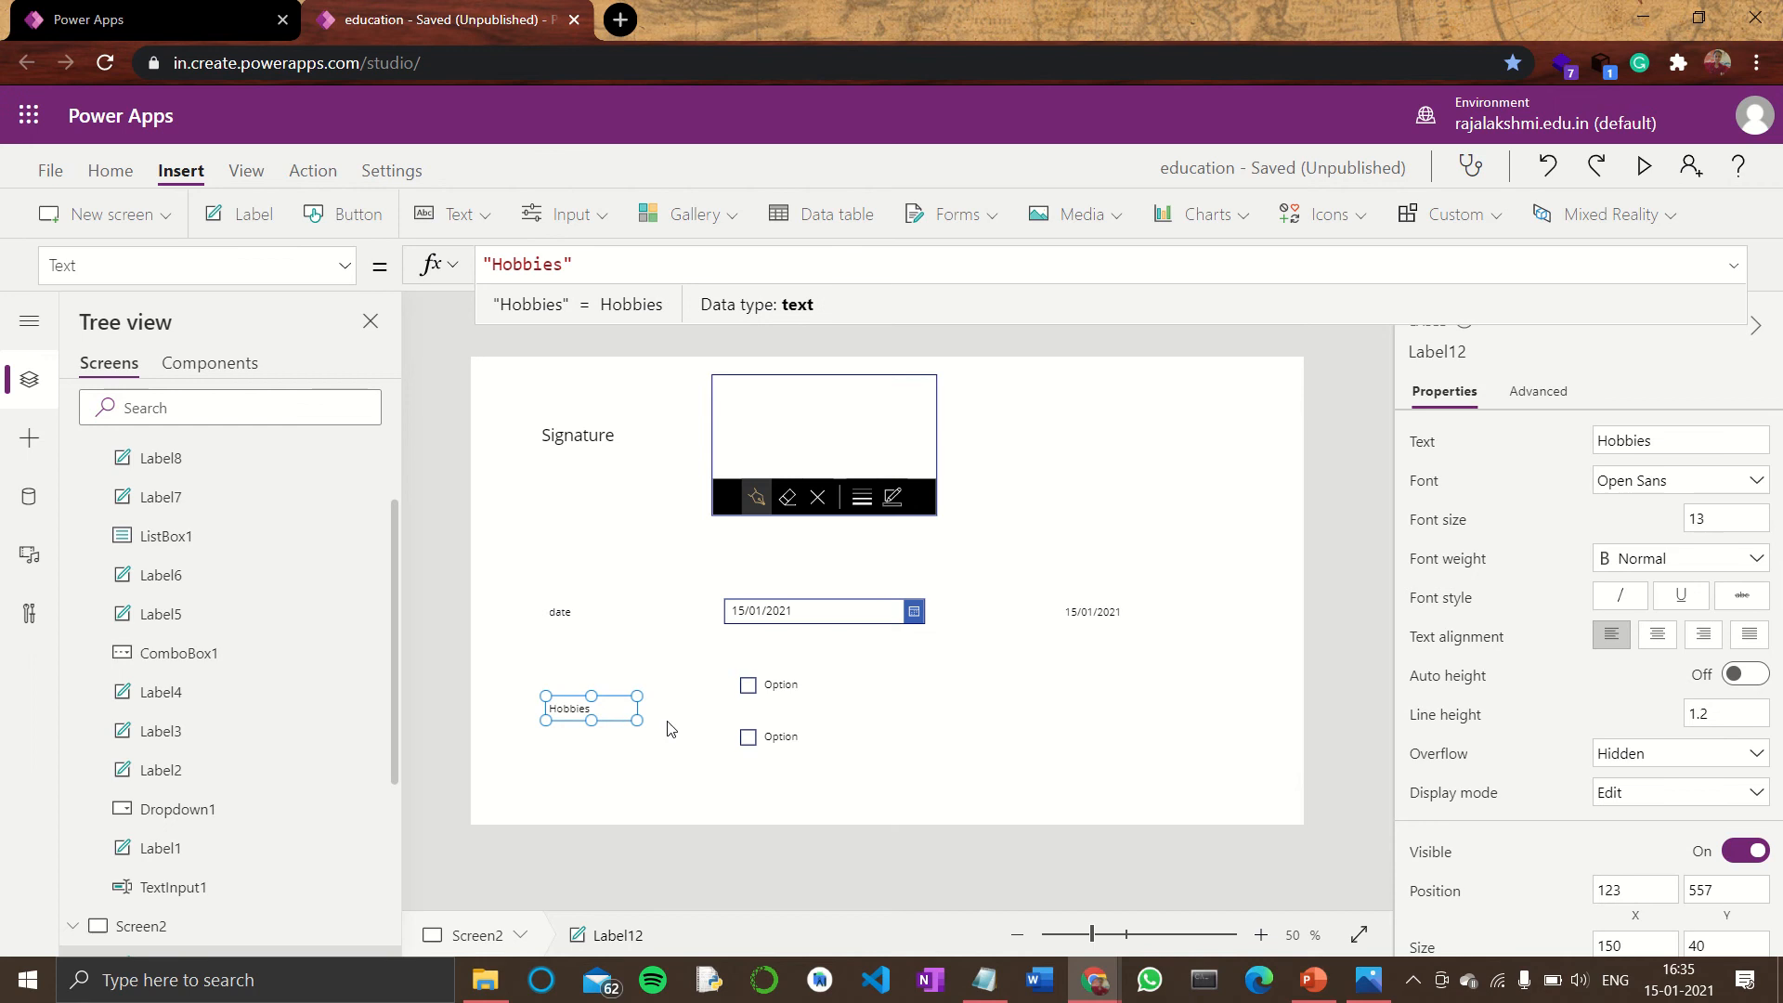
# - Set the text of the upper check box to Dancing
pyautogui.click(778, 683)
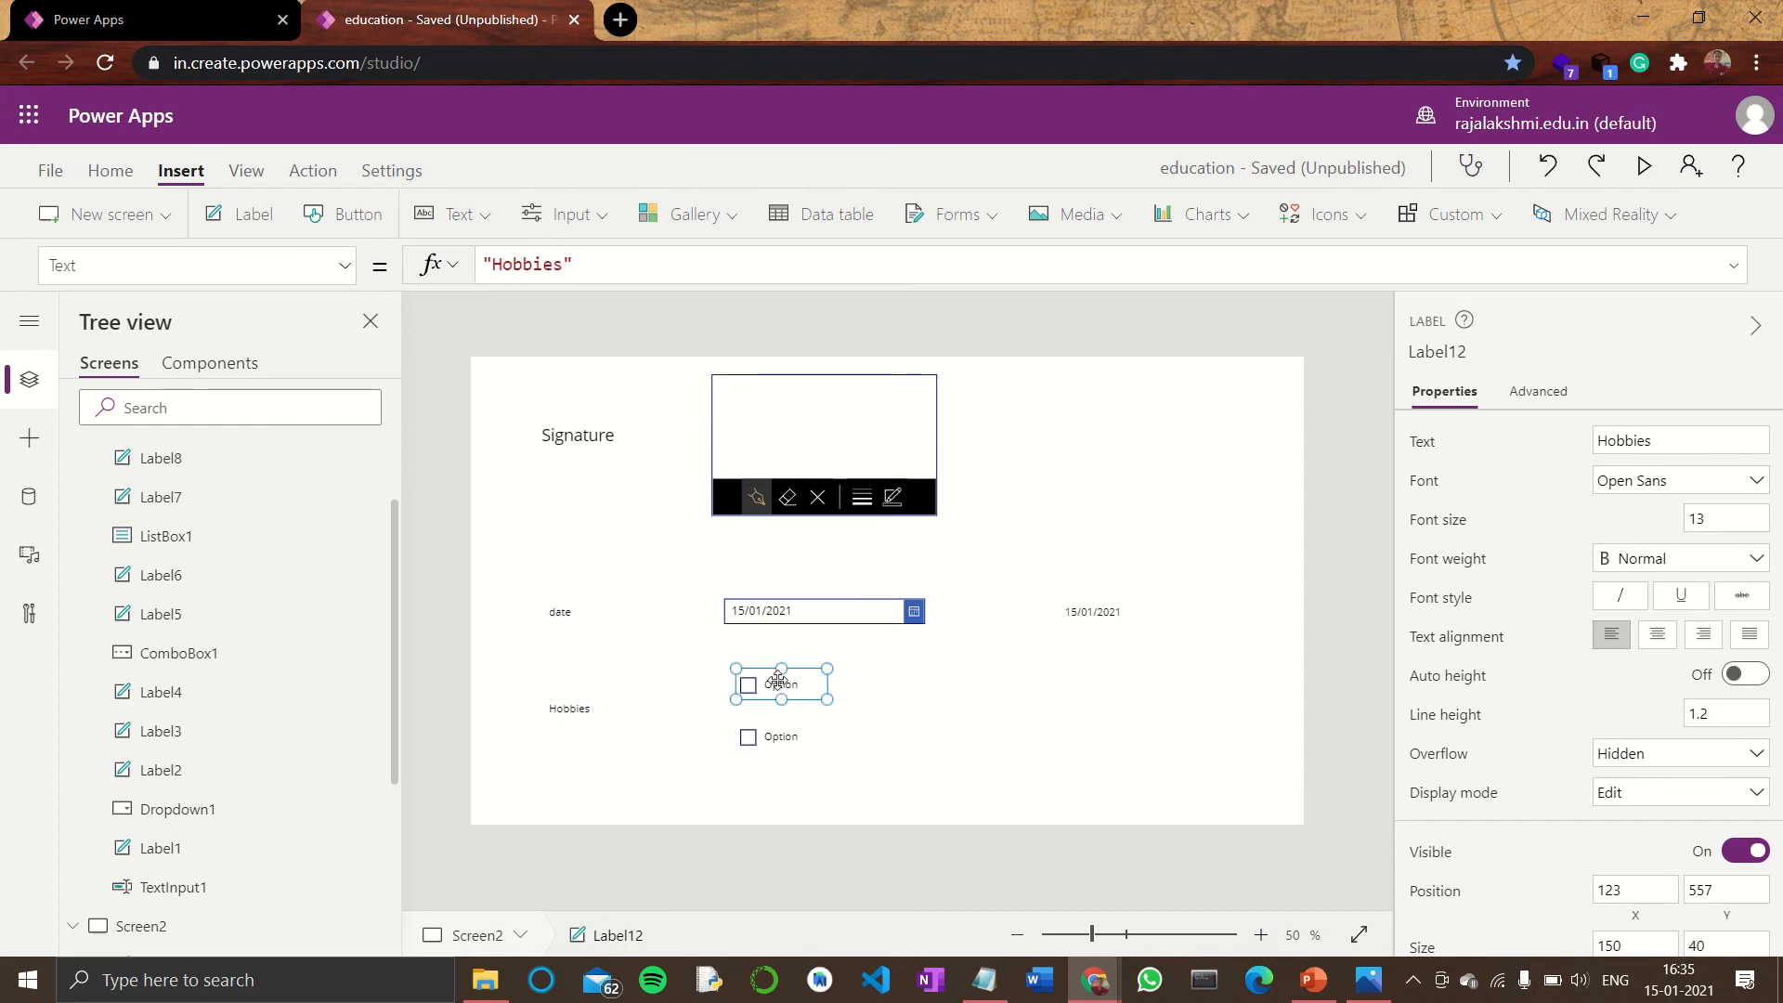
pyautogui.doubleClick(522, 265)
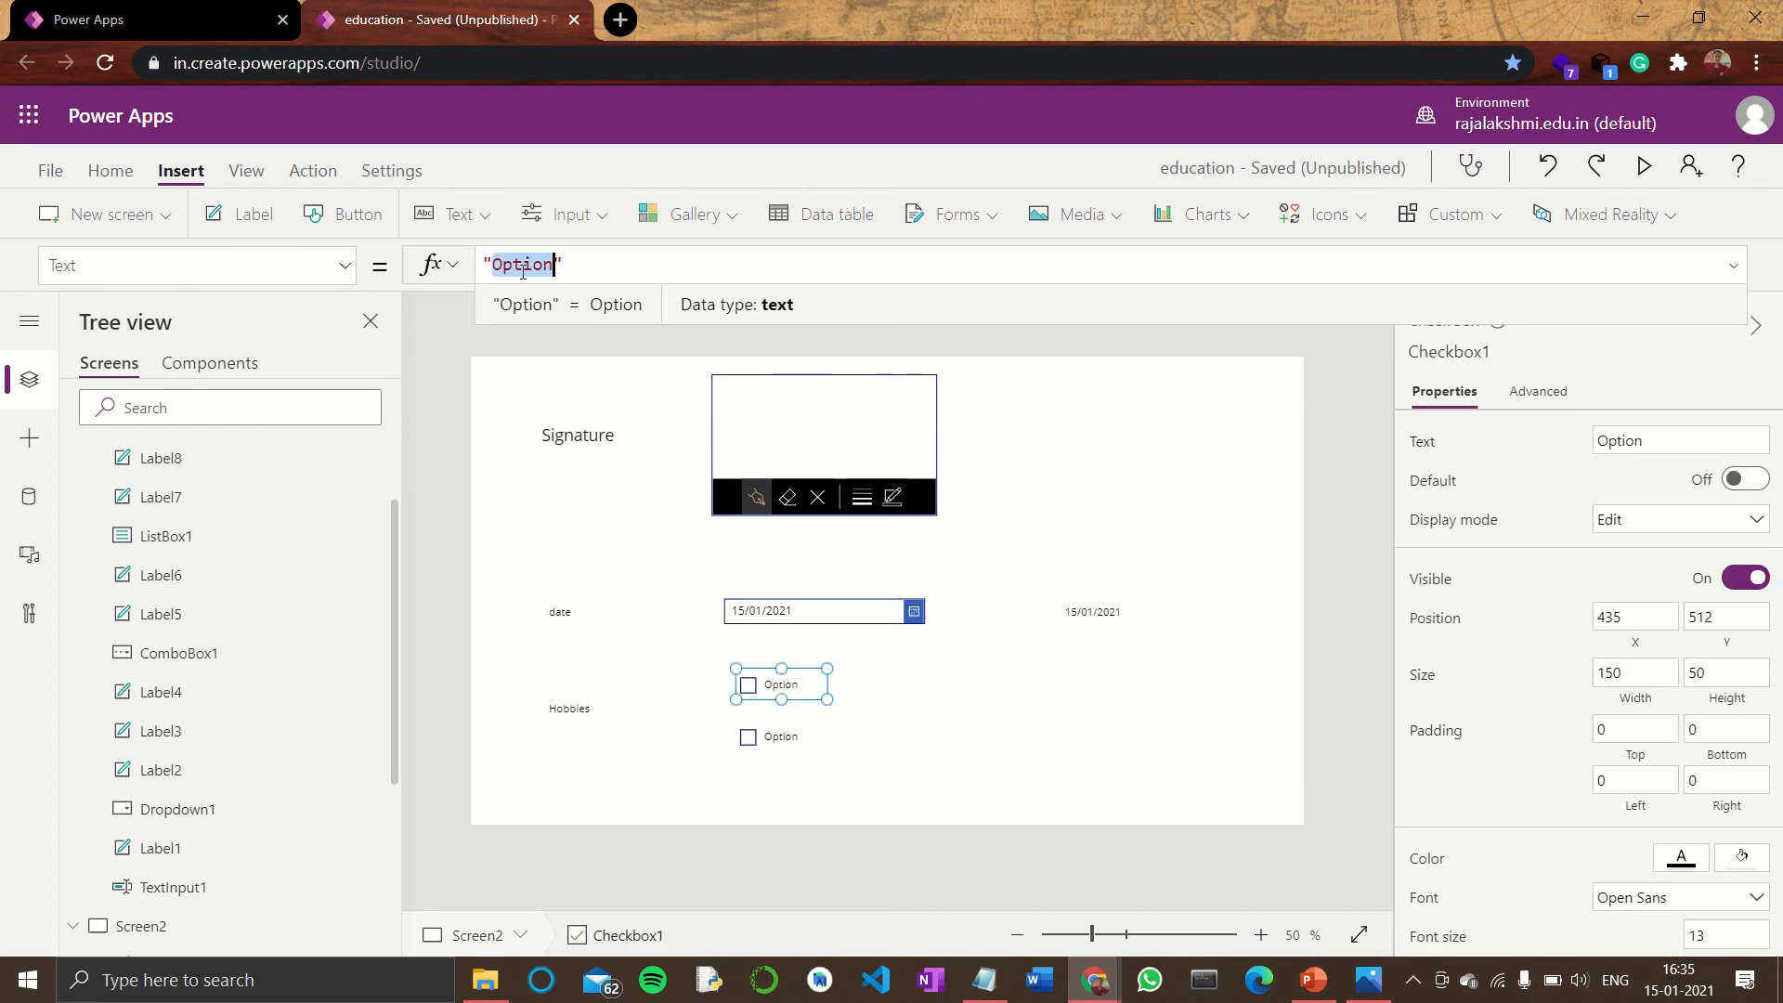
pyautogui.write('Dancing')
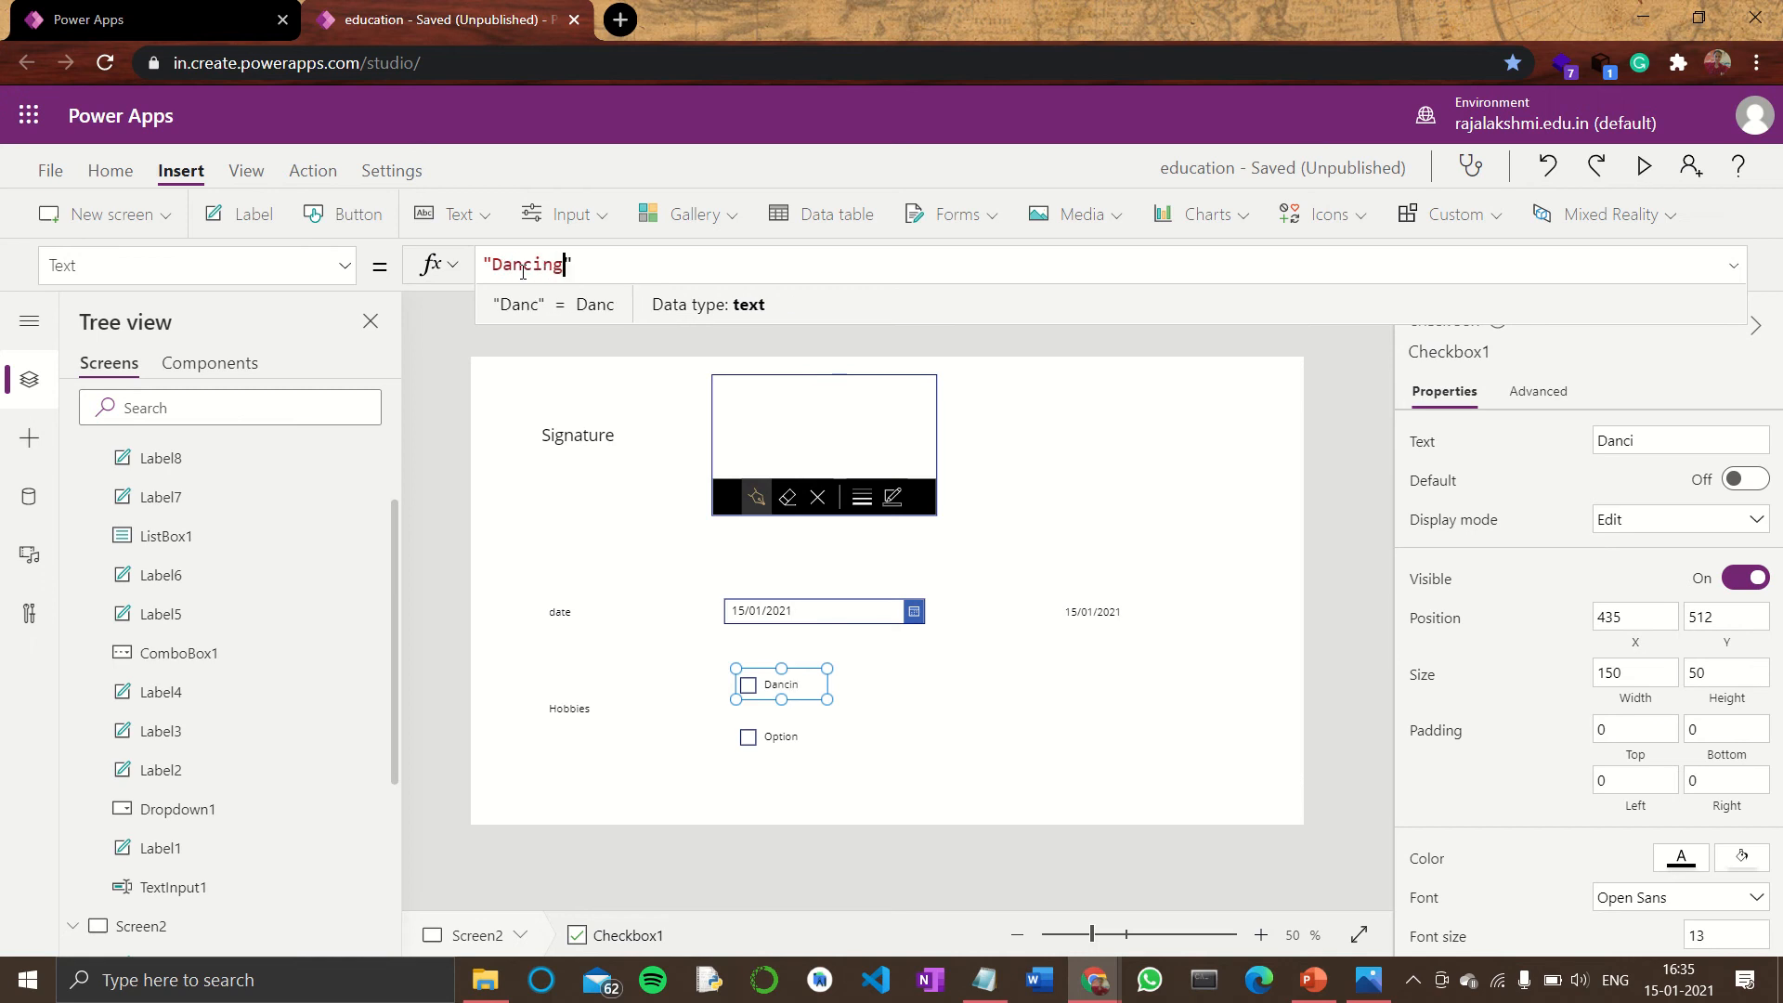
# - Set the text of the lower check box to Singing
pyautogui.click(795, 736)
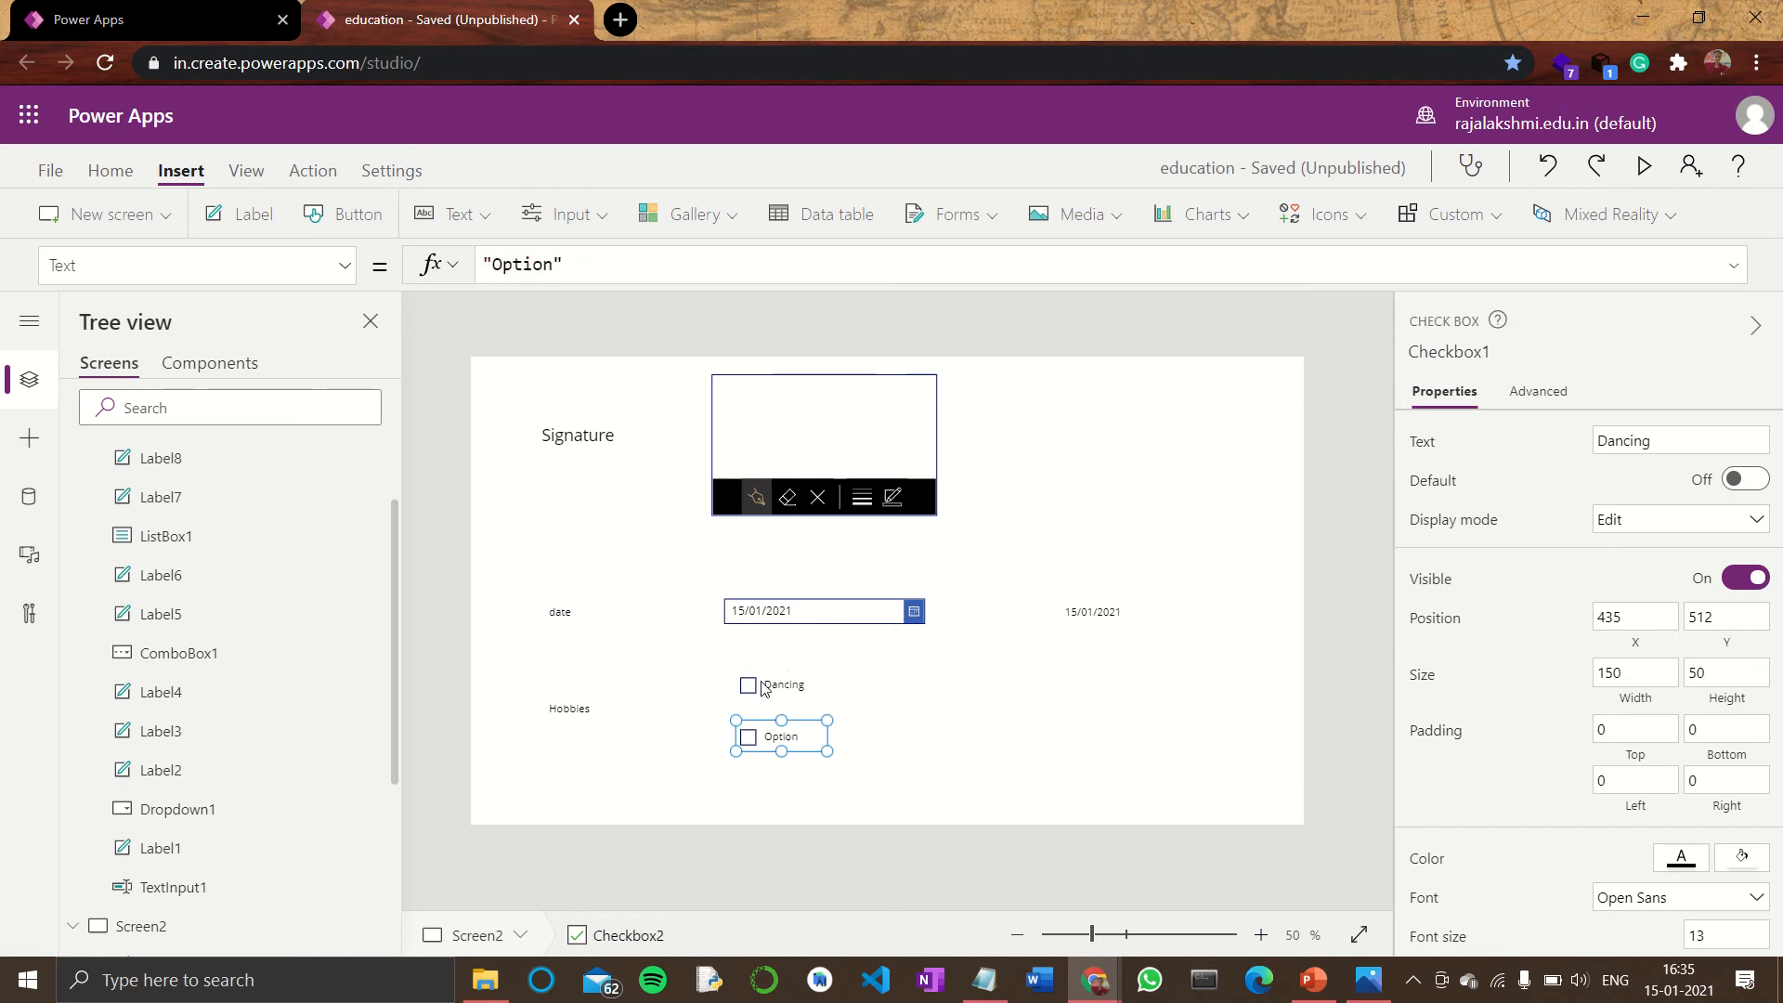
pyautogui.doubleClick(535, 265)
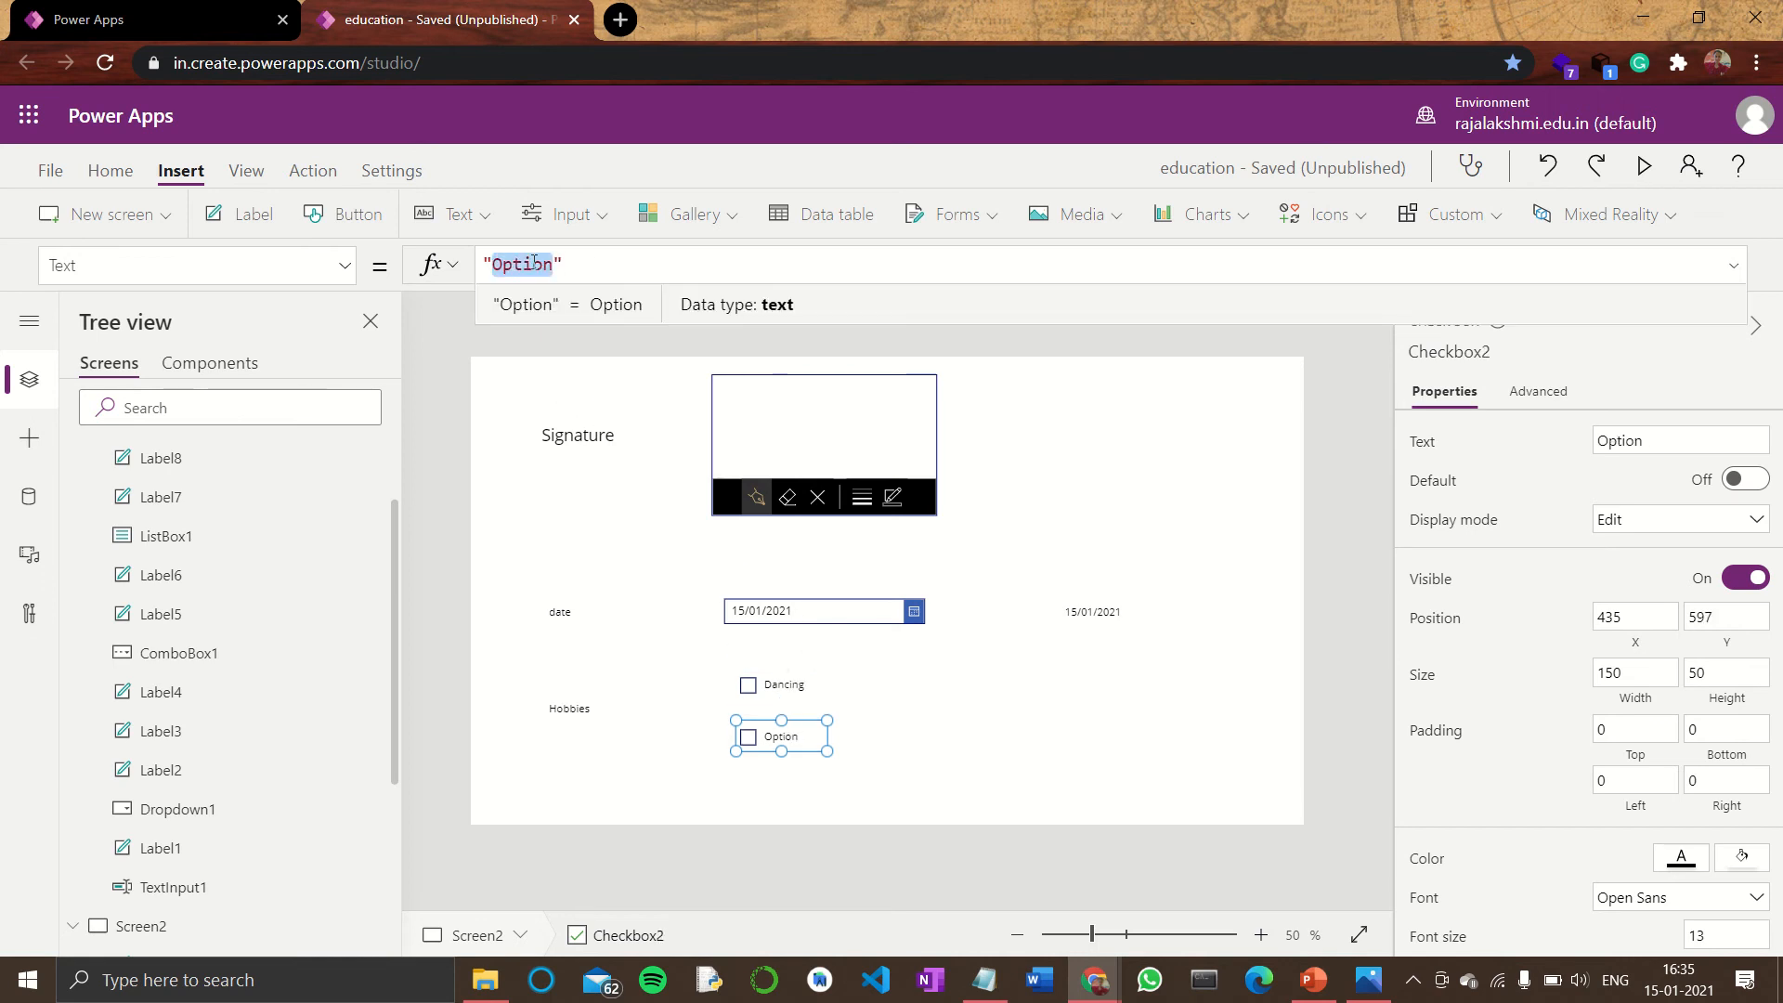
pyautogui.press('BackSpace')
pyautogui.write('Sin')
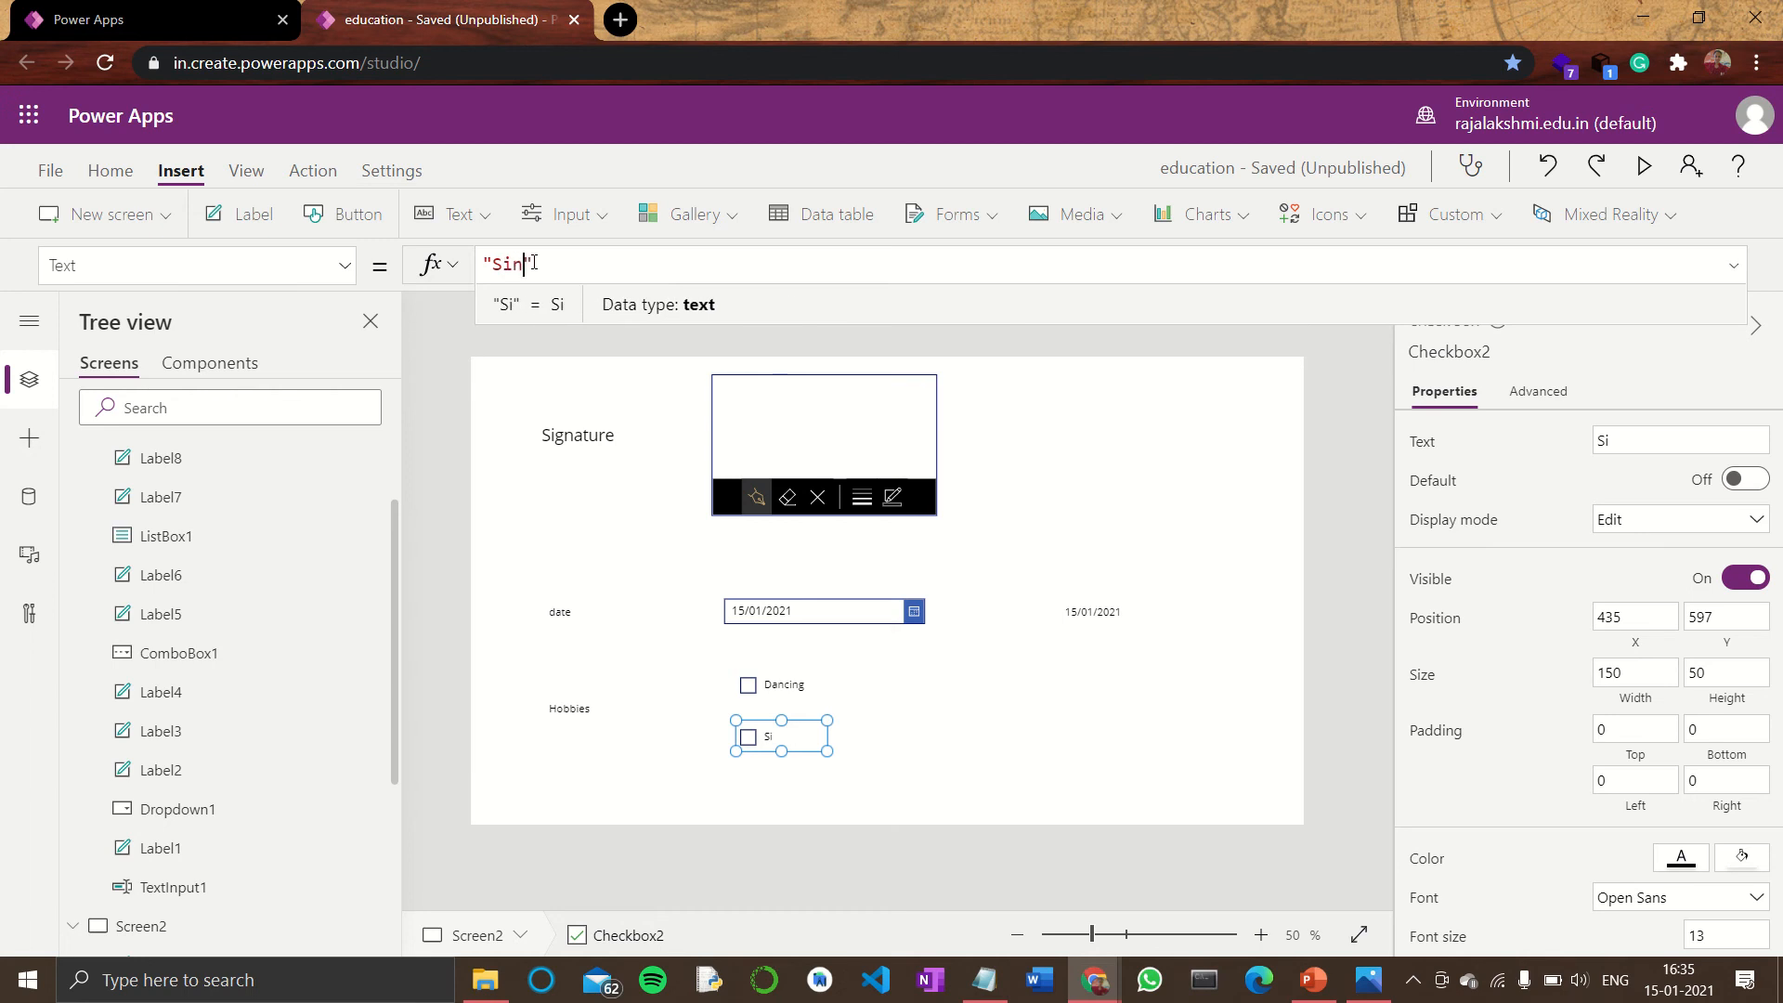
pyautogui.write('ging')
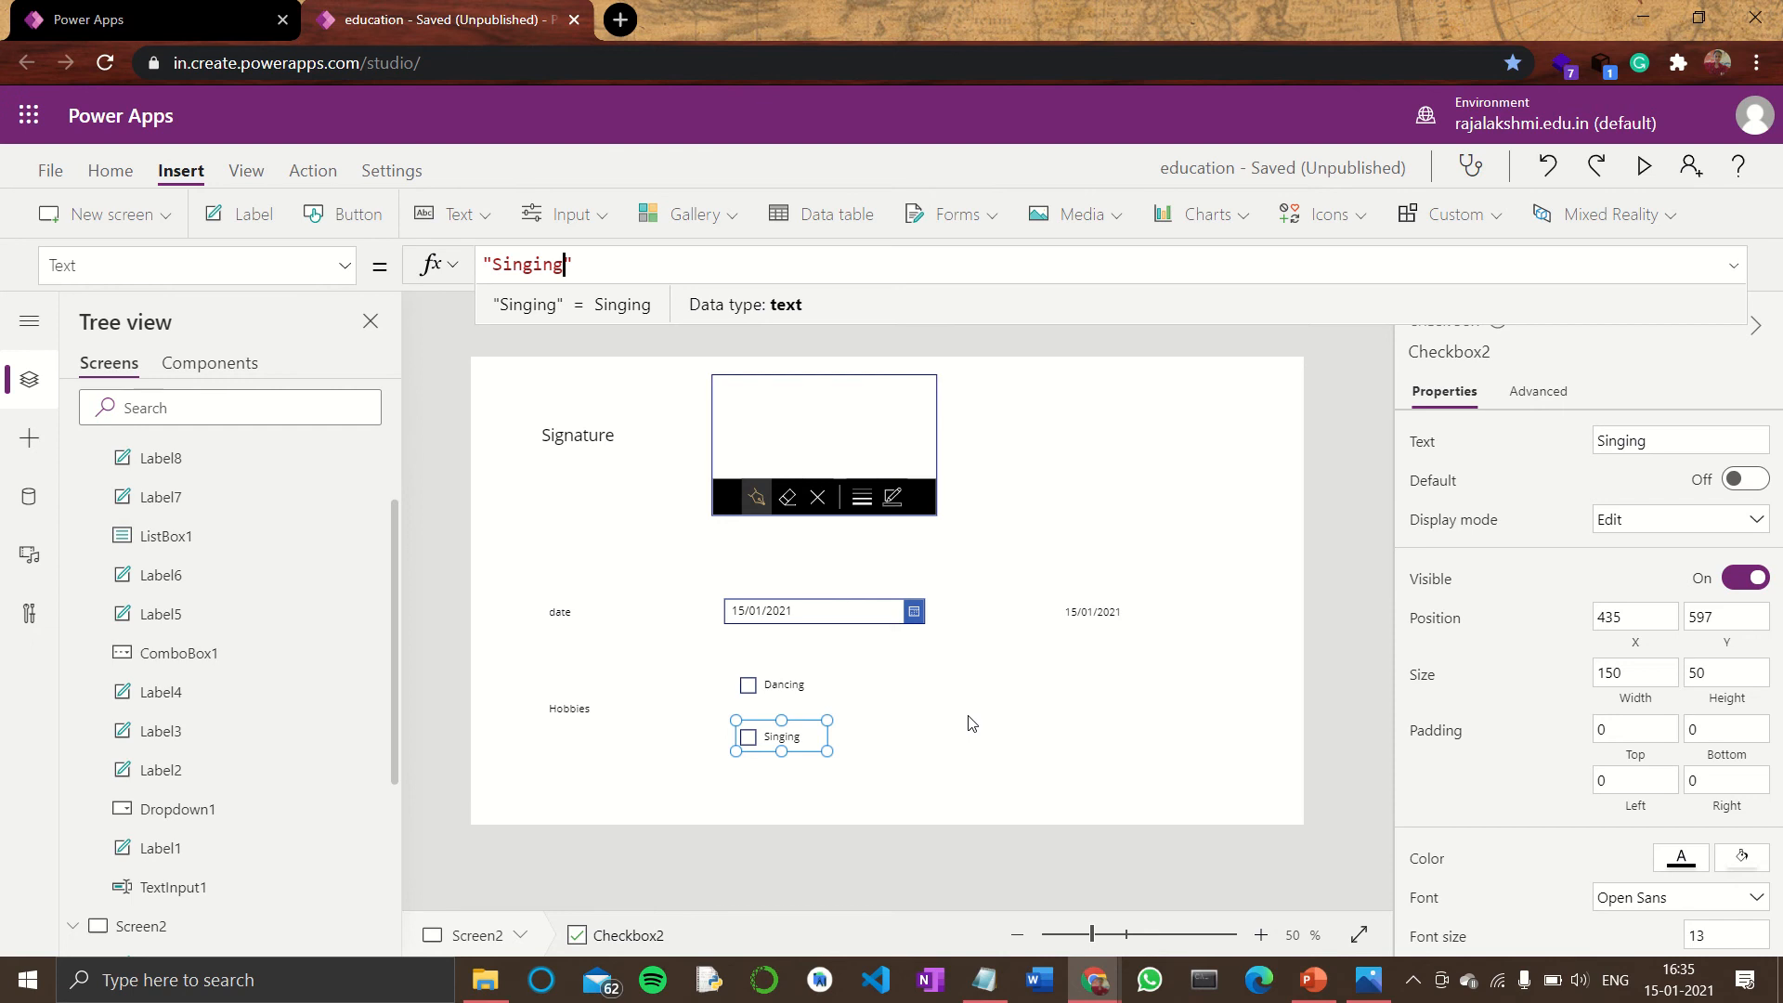
pyautogui.click(1209, 776)
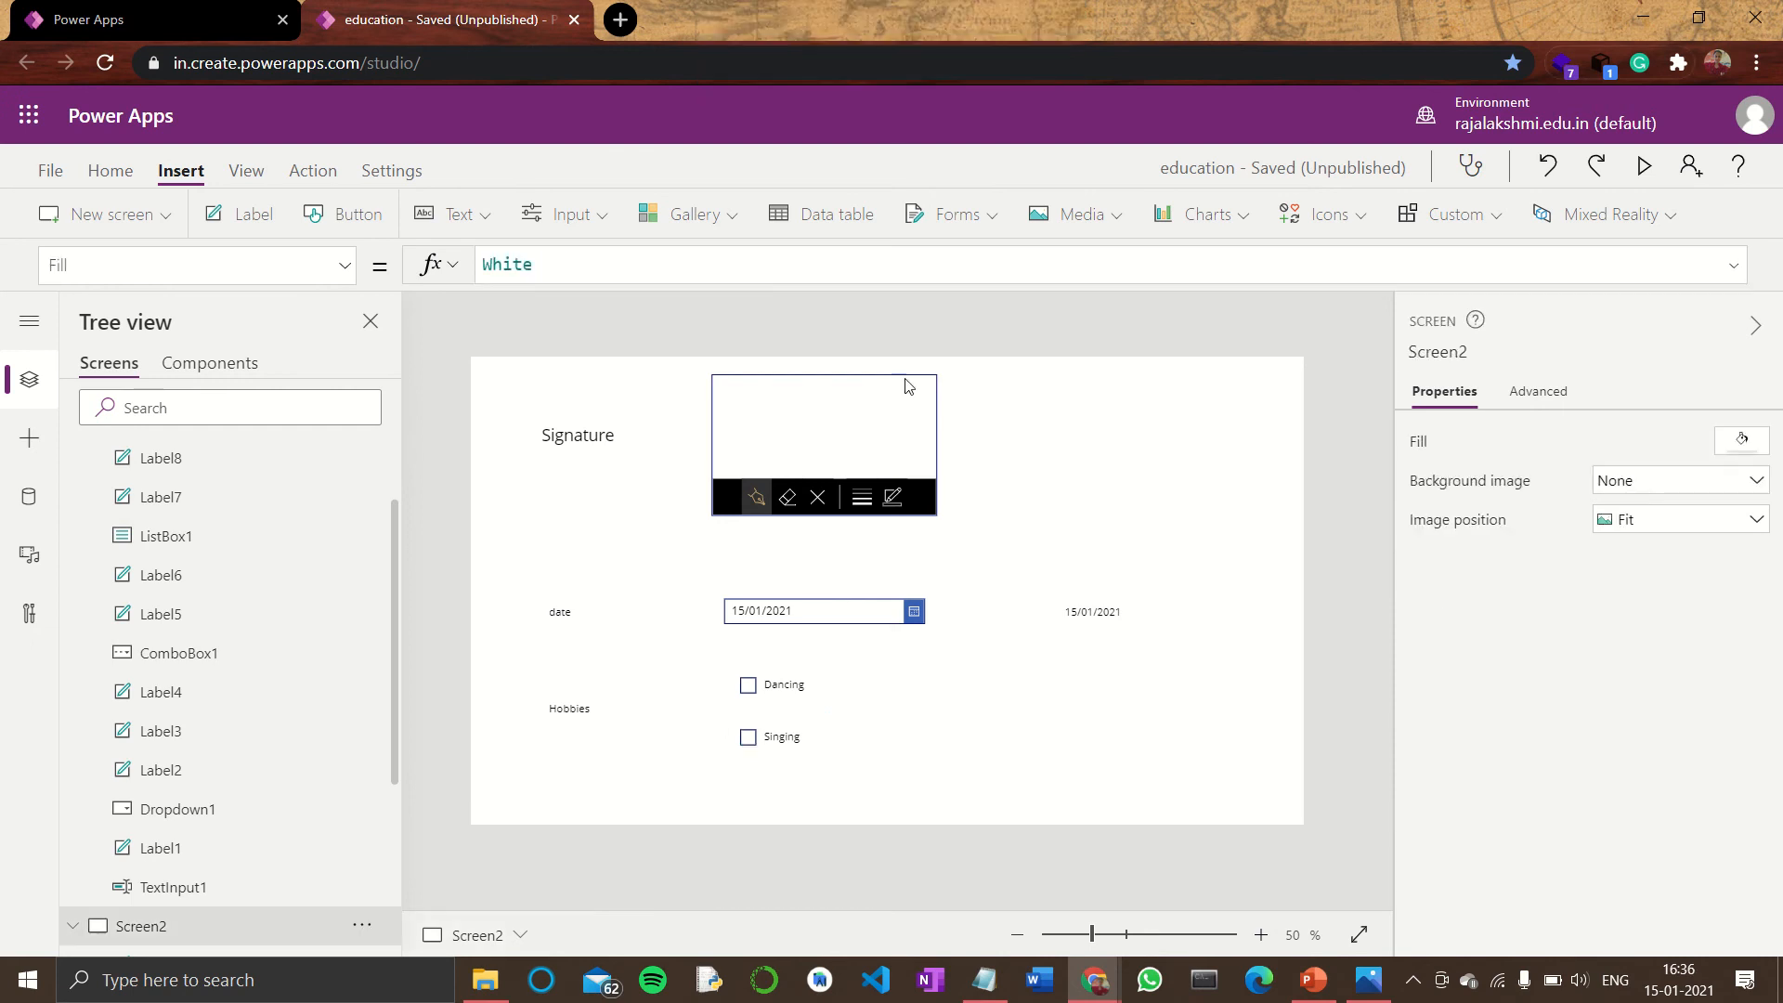
# - Insert a label right of the check boxes at about X 970, Y 546 with Text formula If(Checkbox1.Value,If(Checkbox1.Text="Dancing",Checkbox1.Text,false),"select one")
pyautogui.click(240, 213)
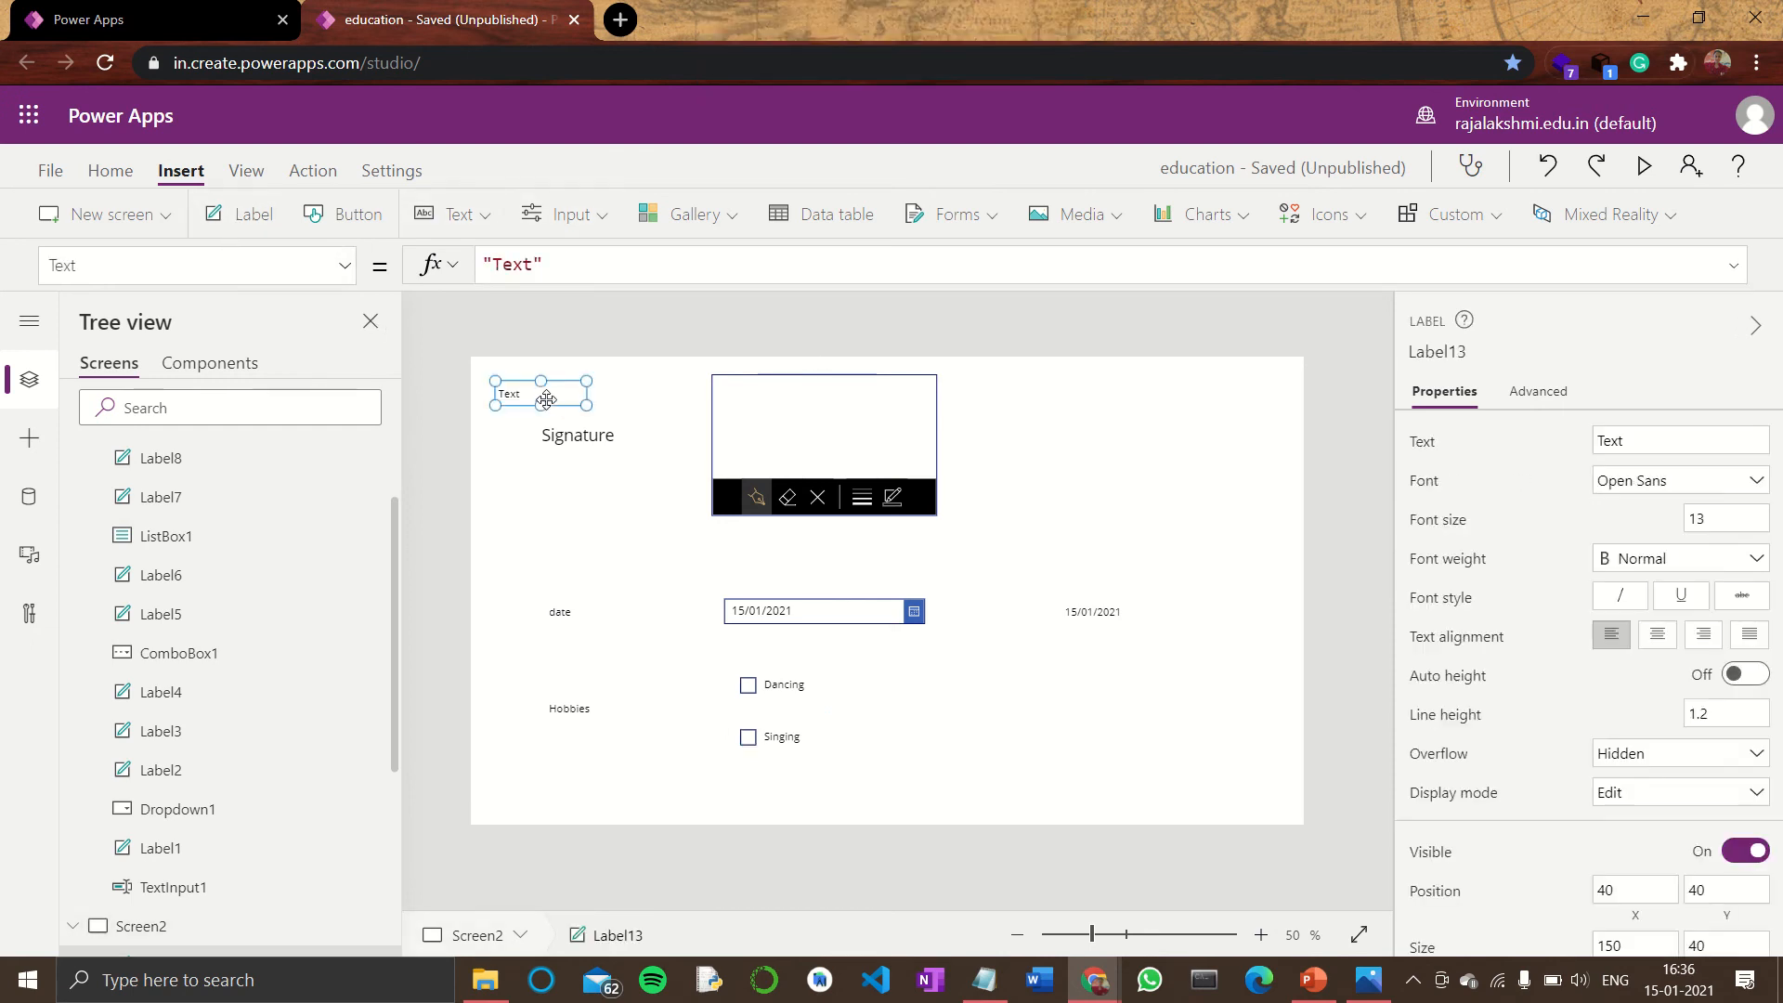
pyautogui.moveTo(564, 412); pyautogui.dragTo(1107, 699)
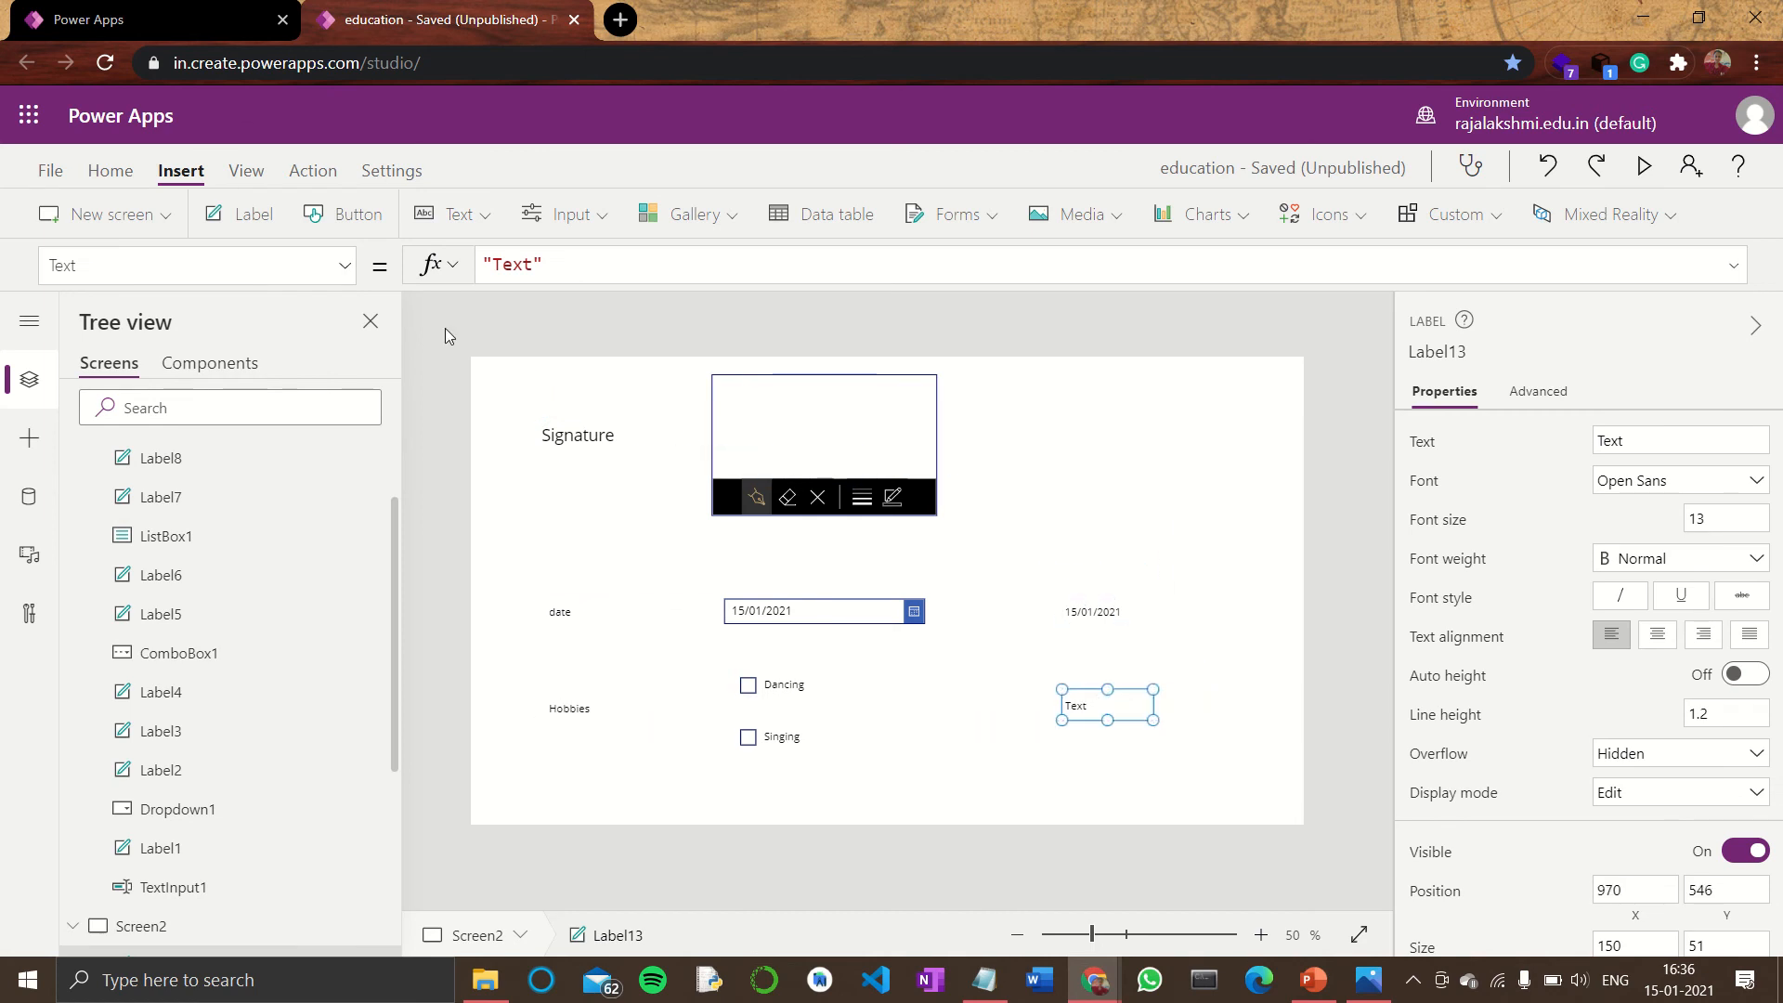
pyautogui.moveTo(545, 269); pyautogui.dragTo(472, 269)
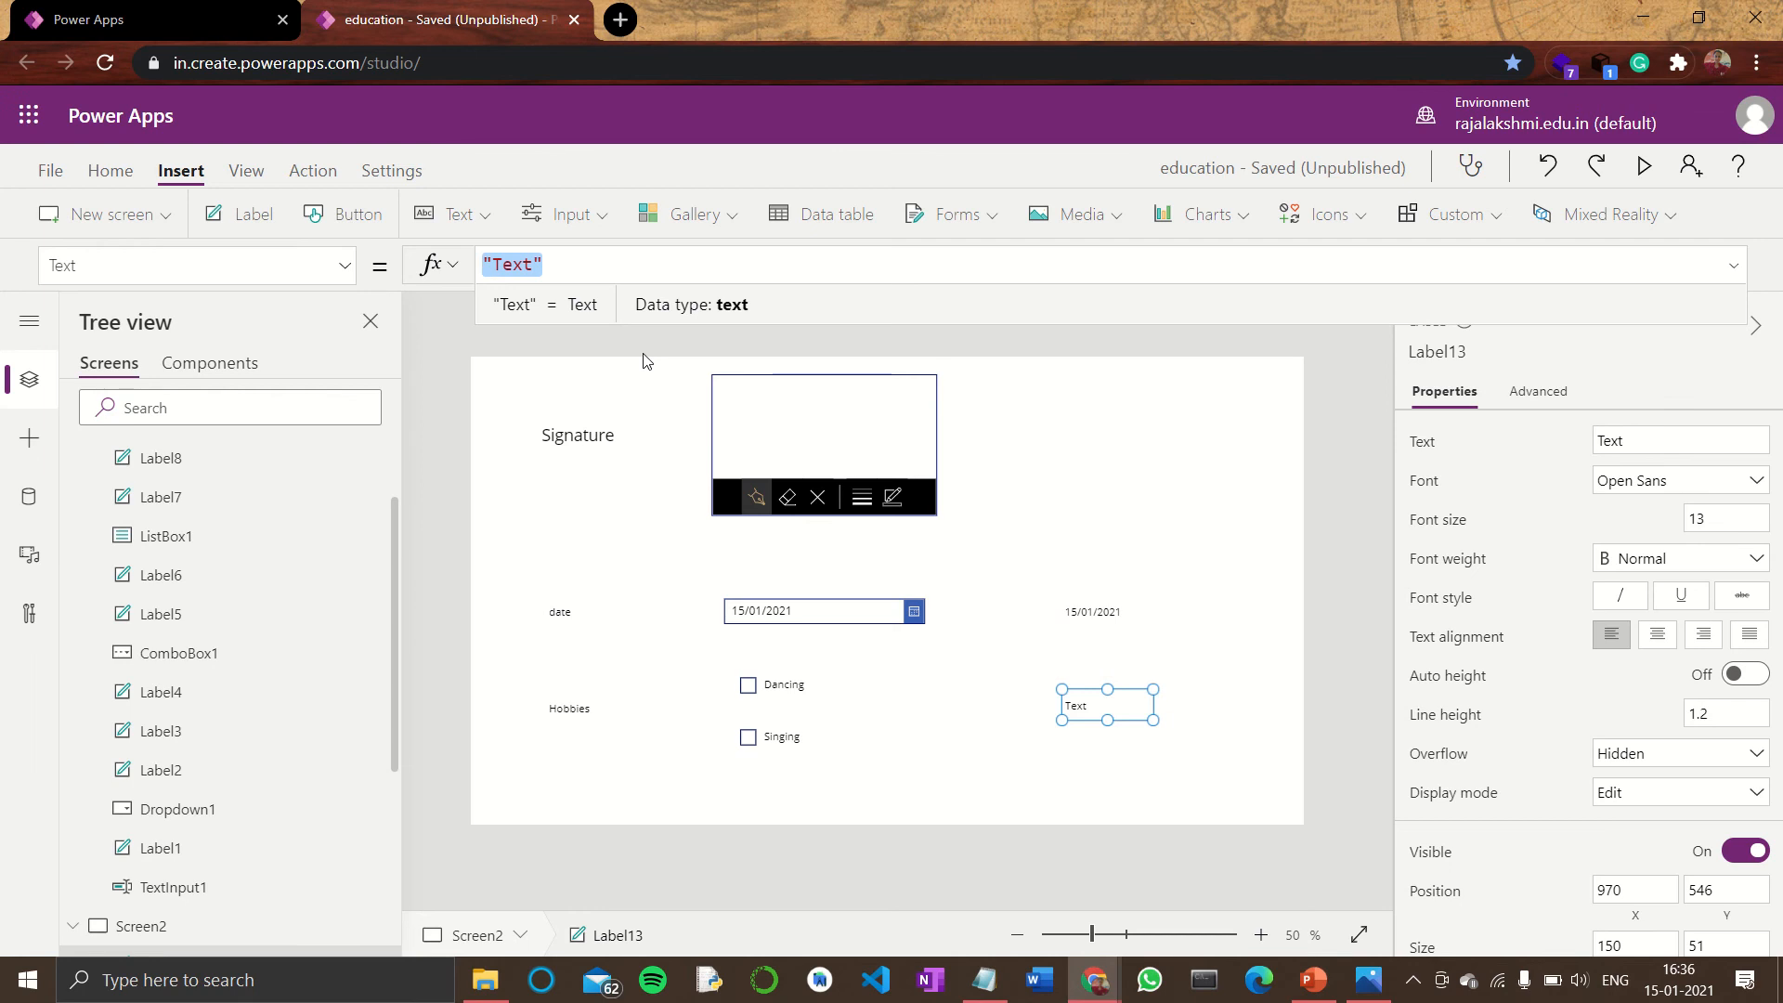
pyautogui.write('if')
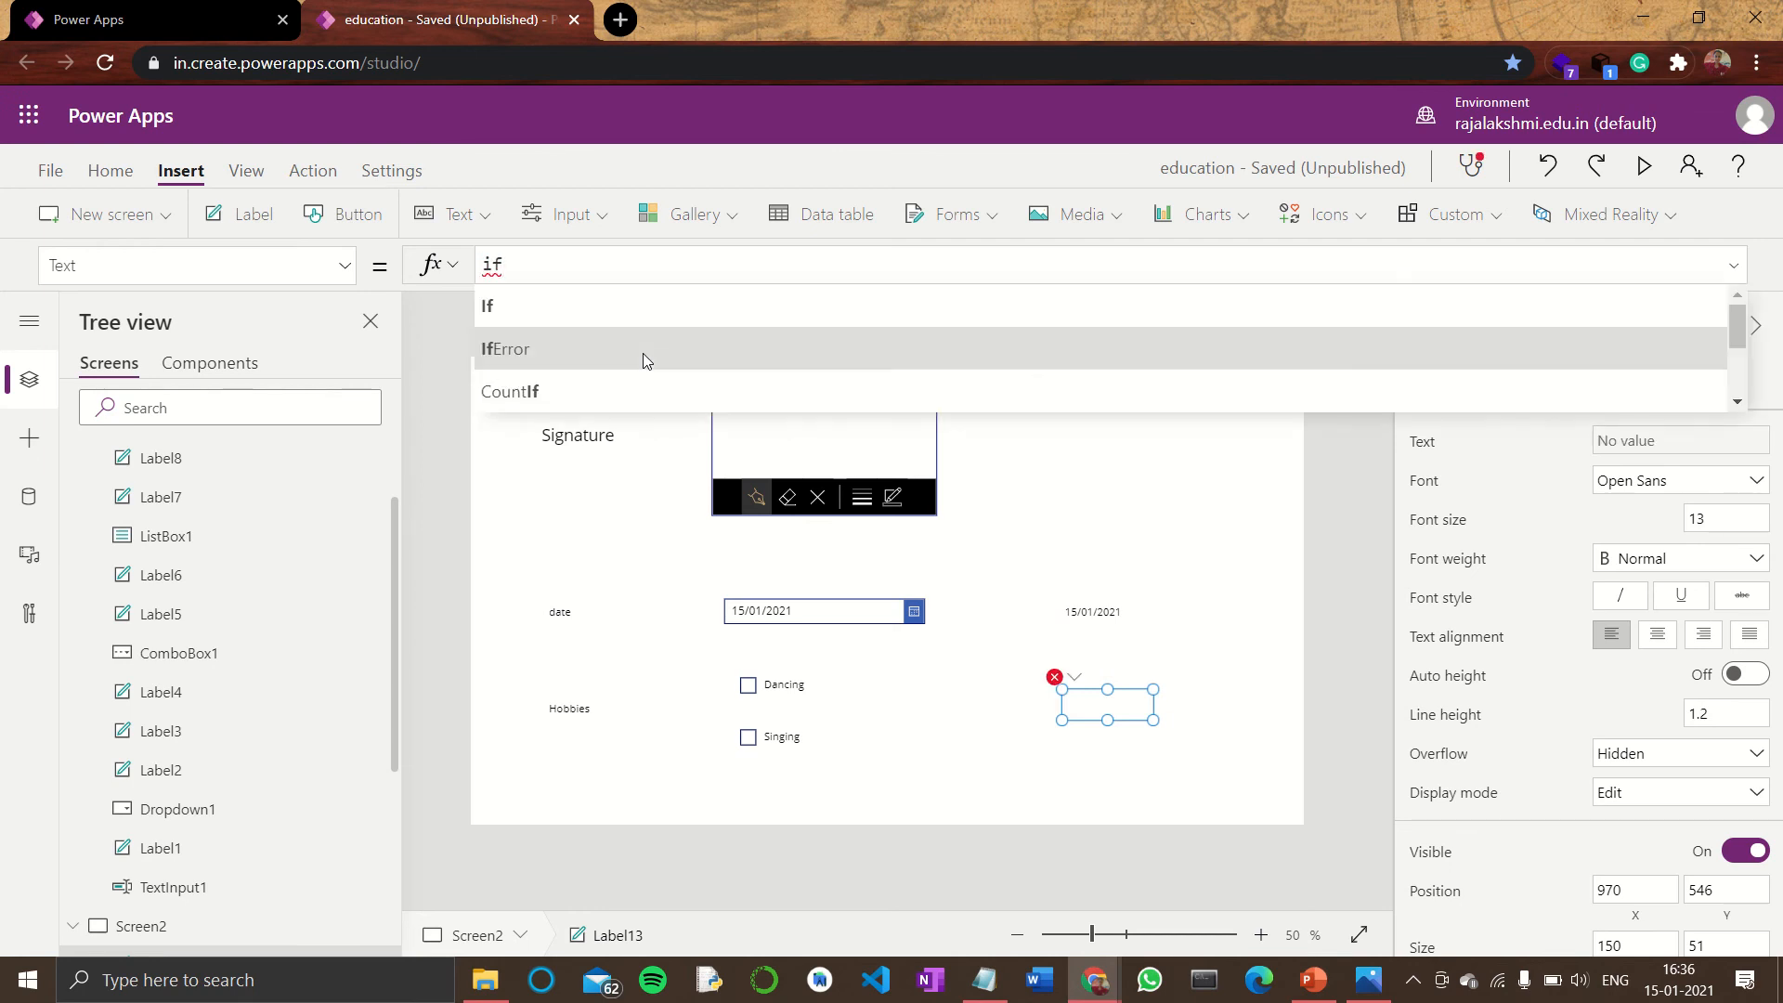
pyautogui.write('(')
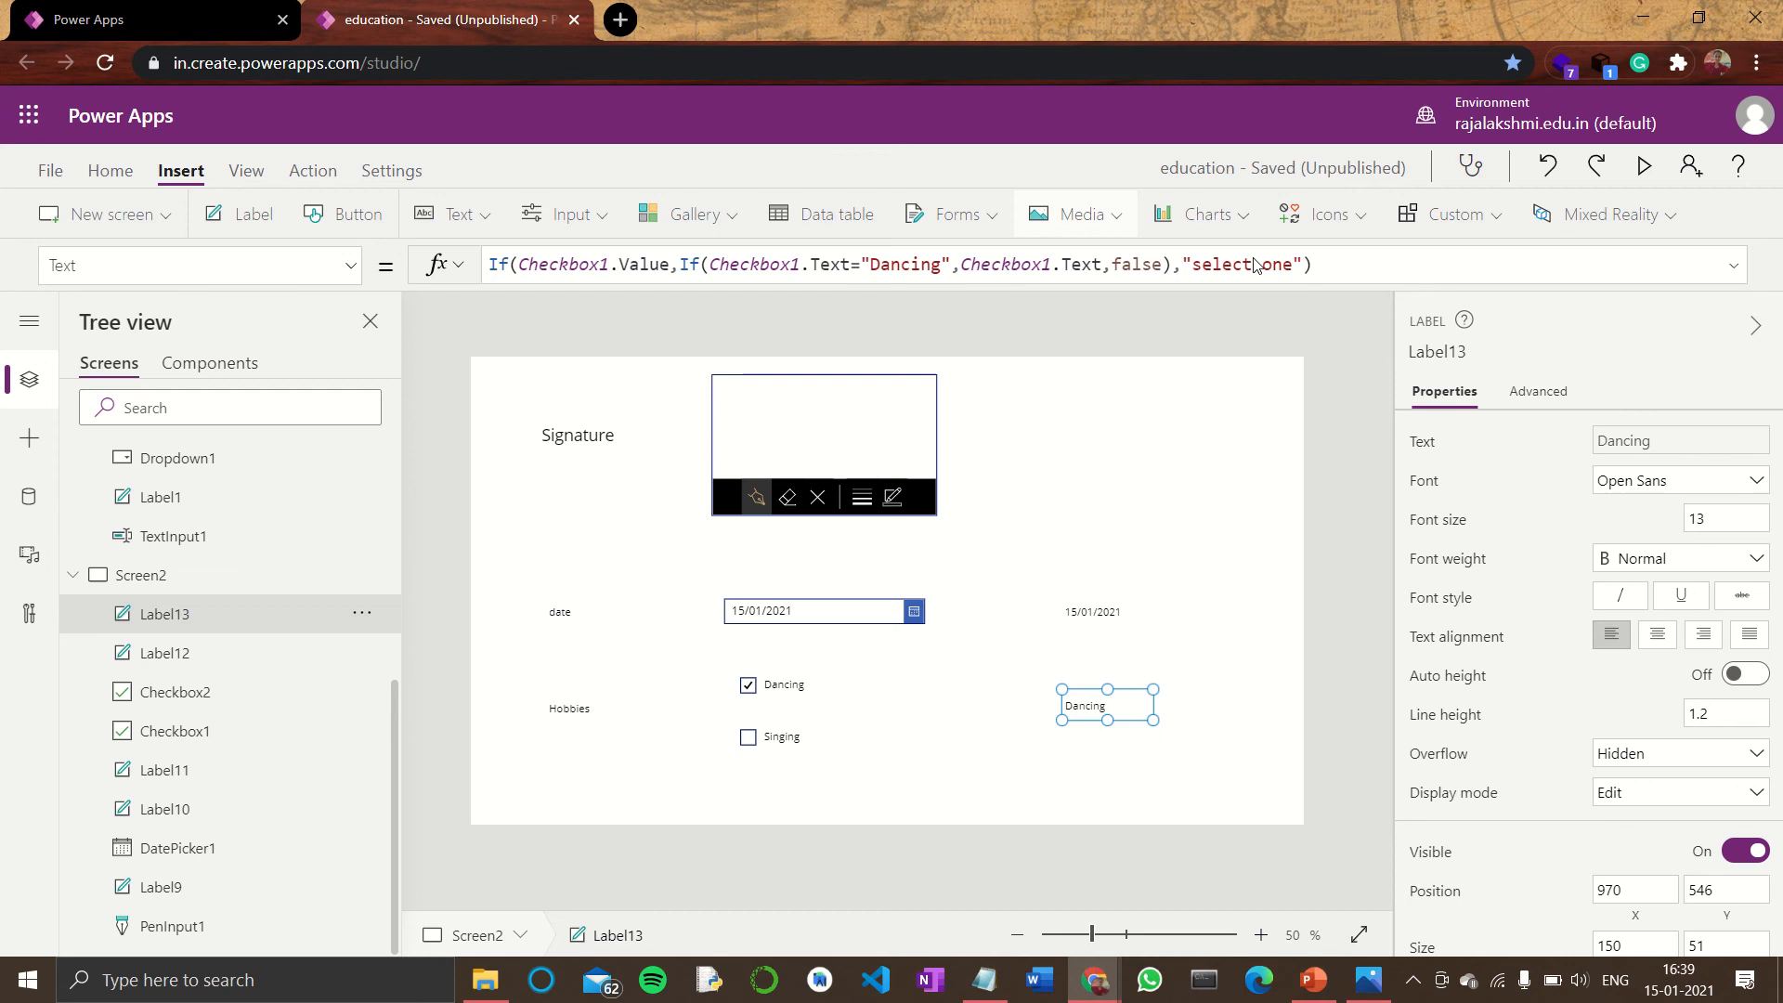
pyautogui.click(1214, 722)
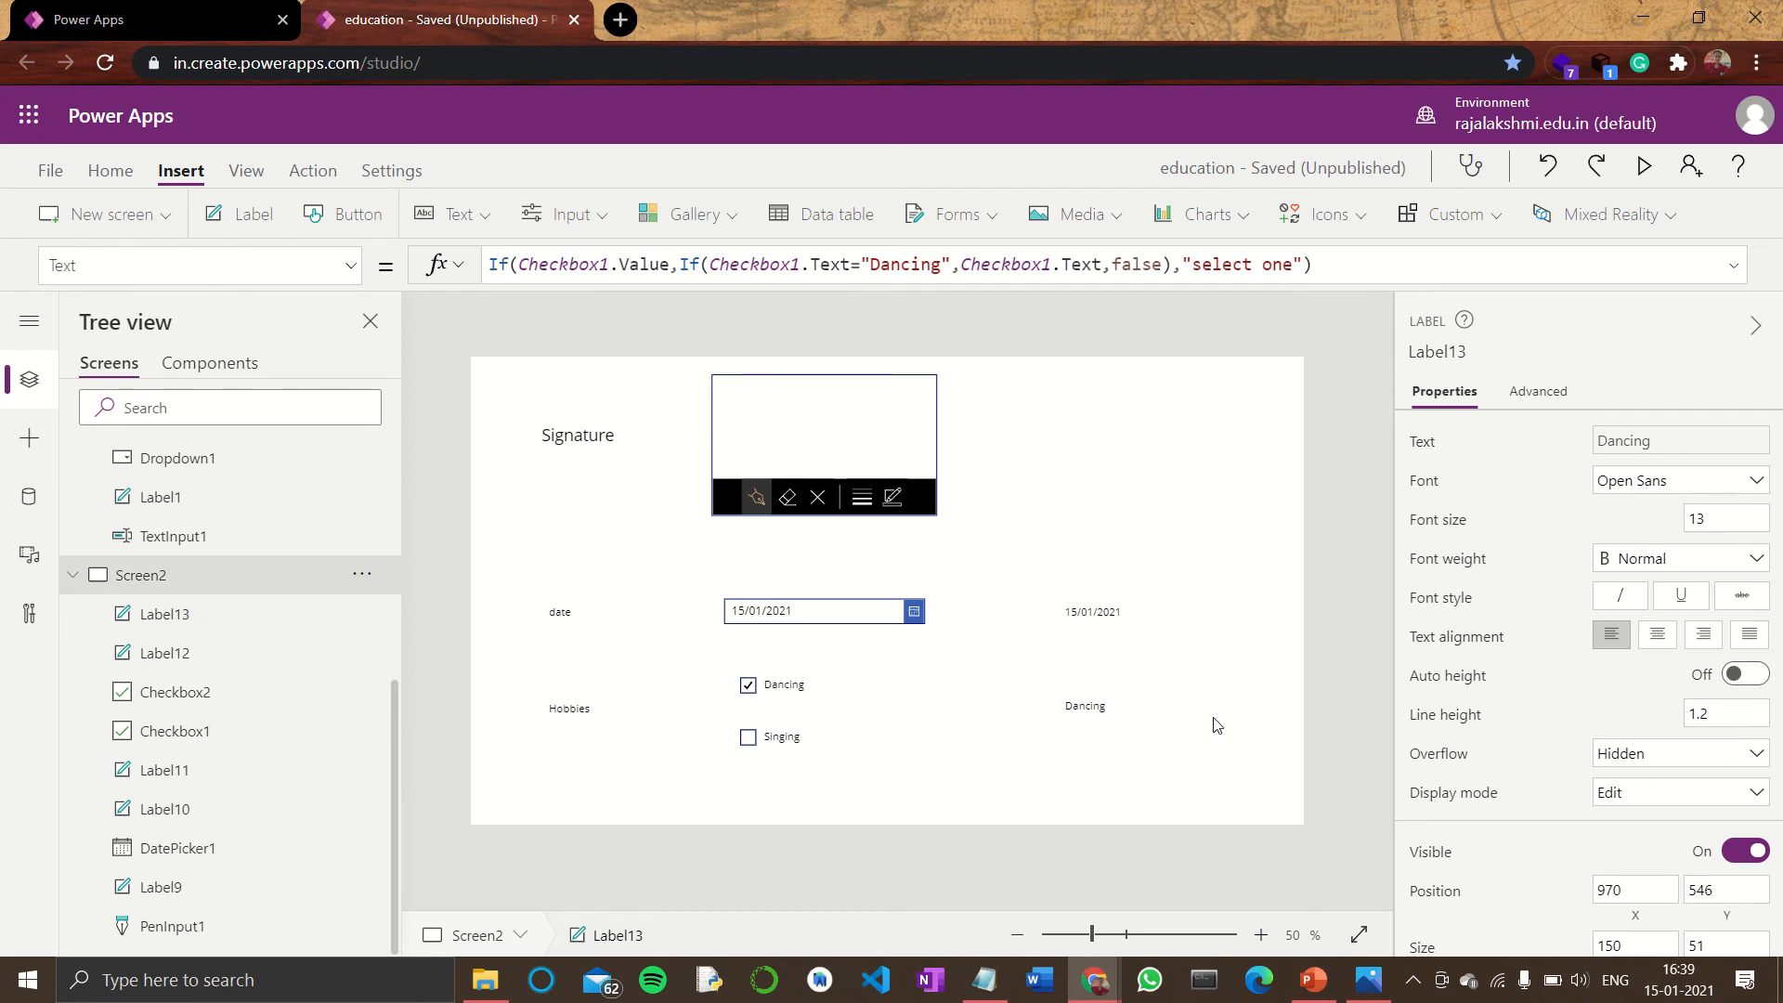
# - Preview the screen and test the Dancing check box by unticking it and ticking it again
pyautogui.click(1646, 169)
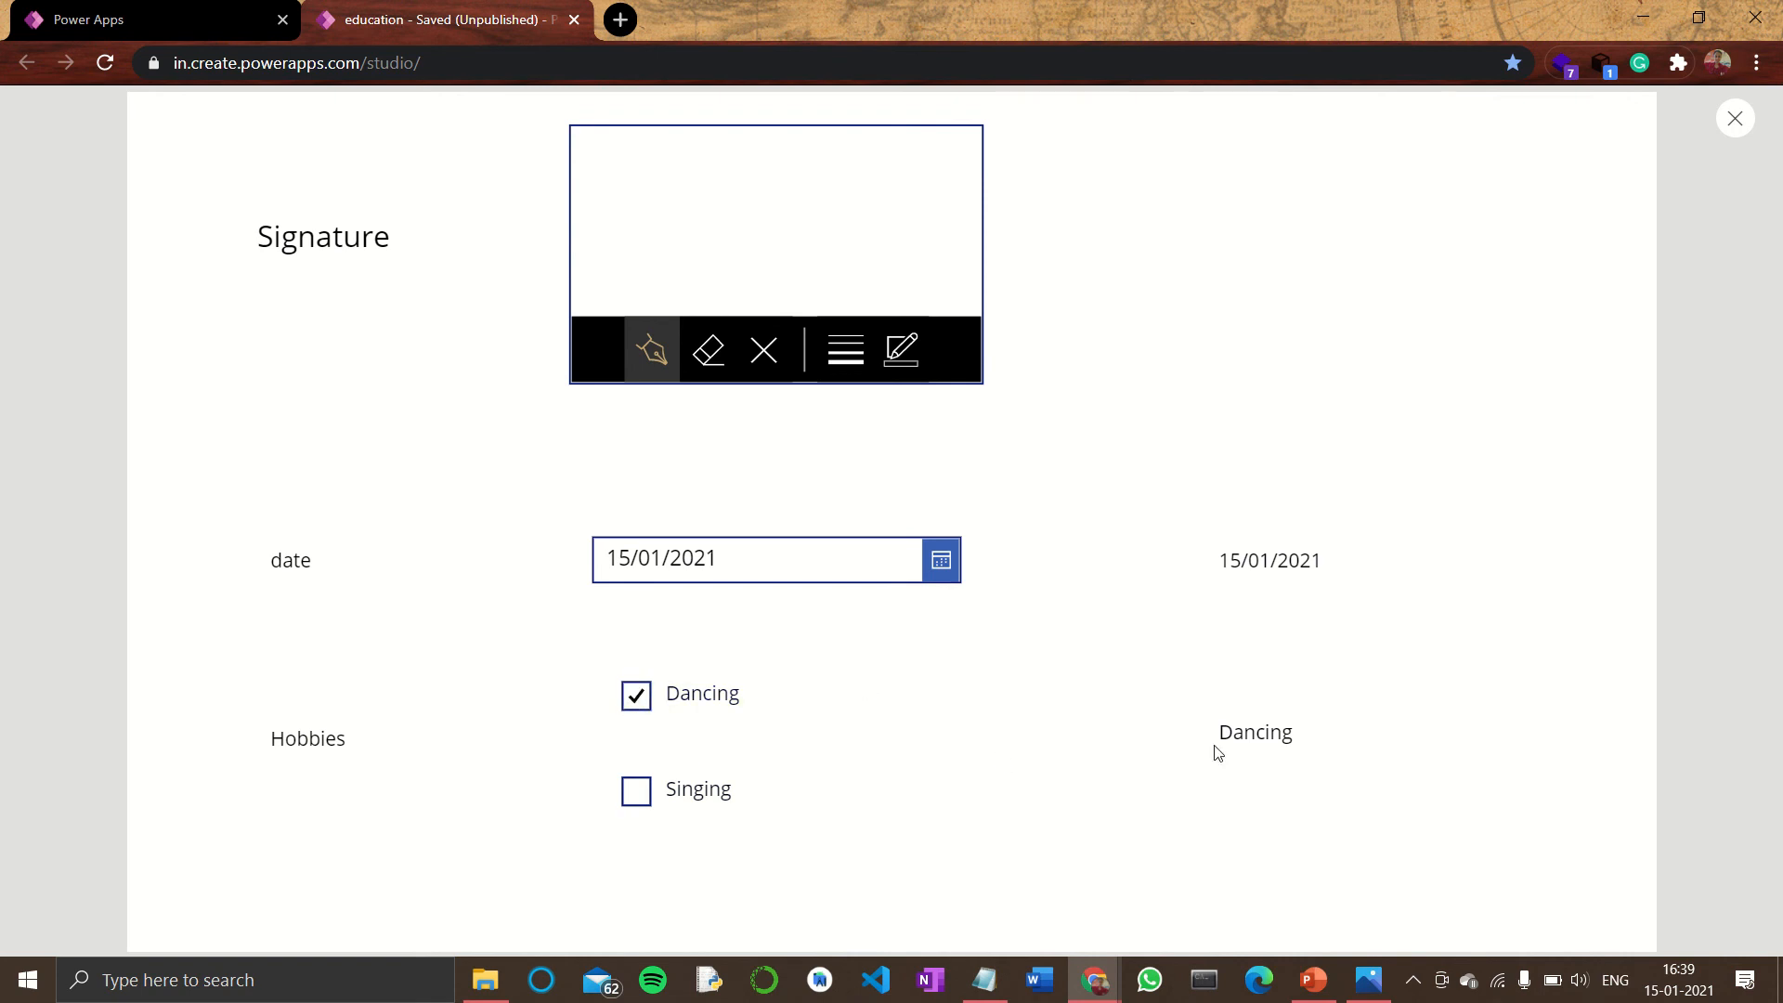
pyautogui.click(637, 702)
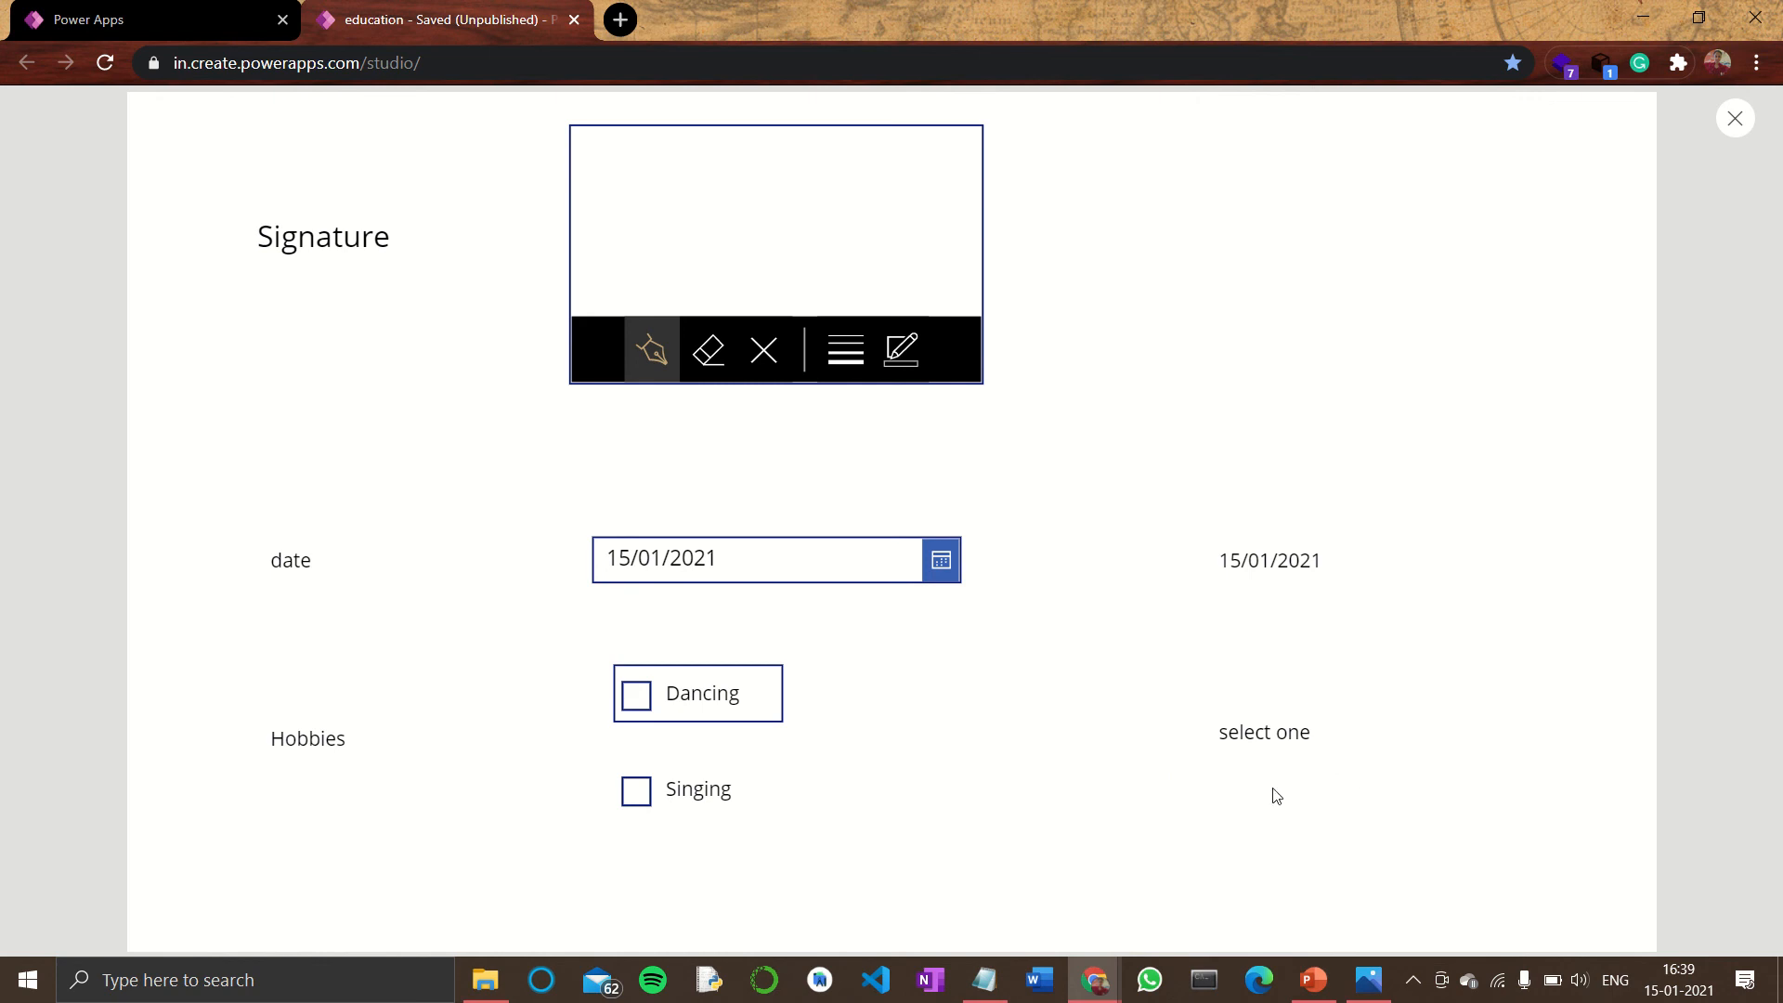
pyautogui.click(665, 713)
# - Draw a trial signature in the pen input, clear it and draw a second one
pyautogui.click(642, 353)
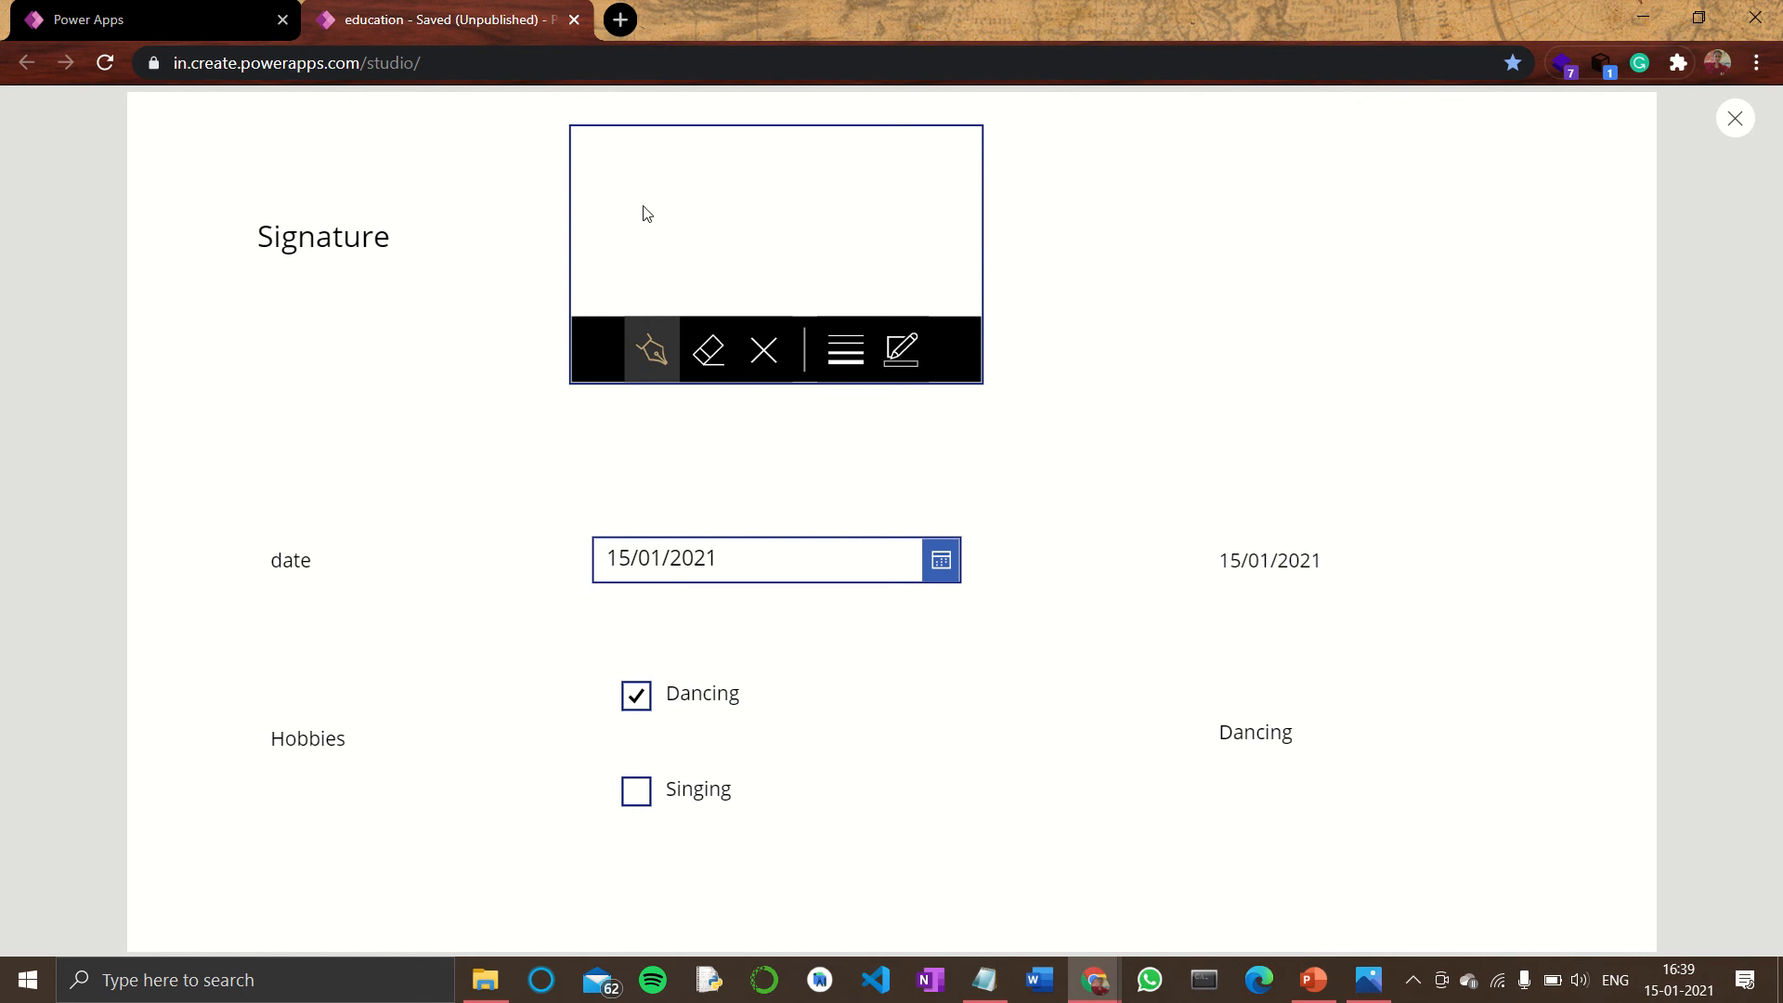
pyautogui.moveTo(647, 214); pyautogui.dragTo(703, 314)
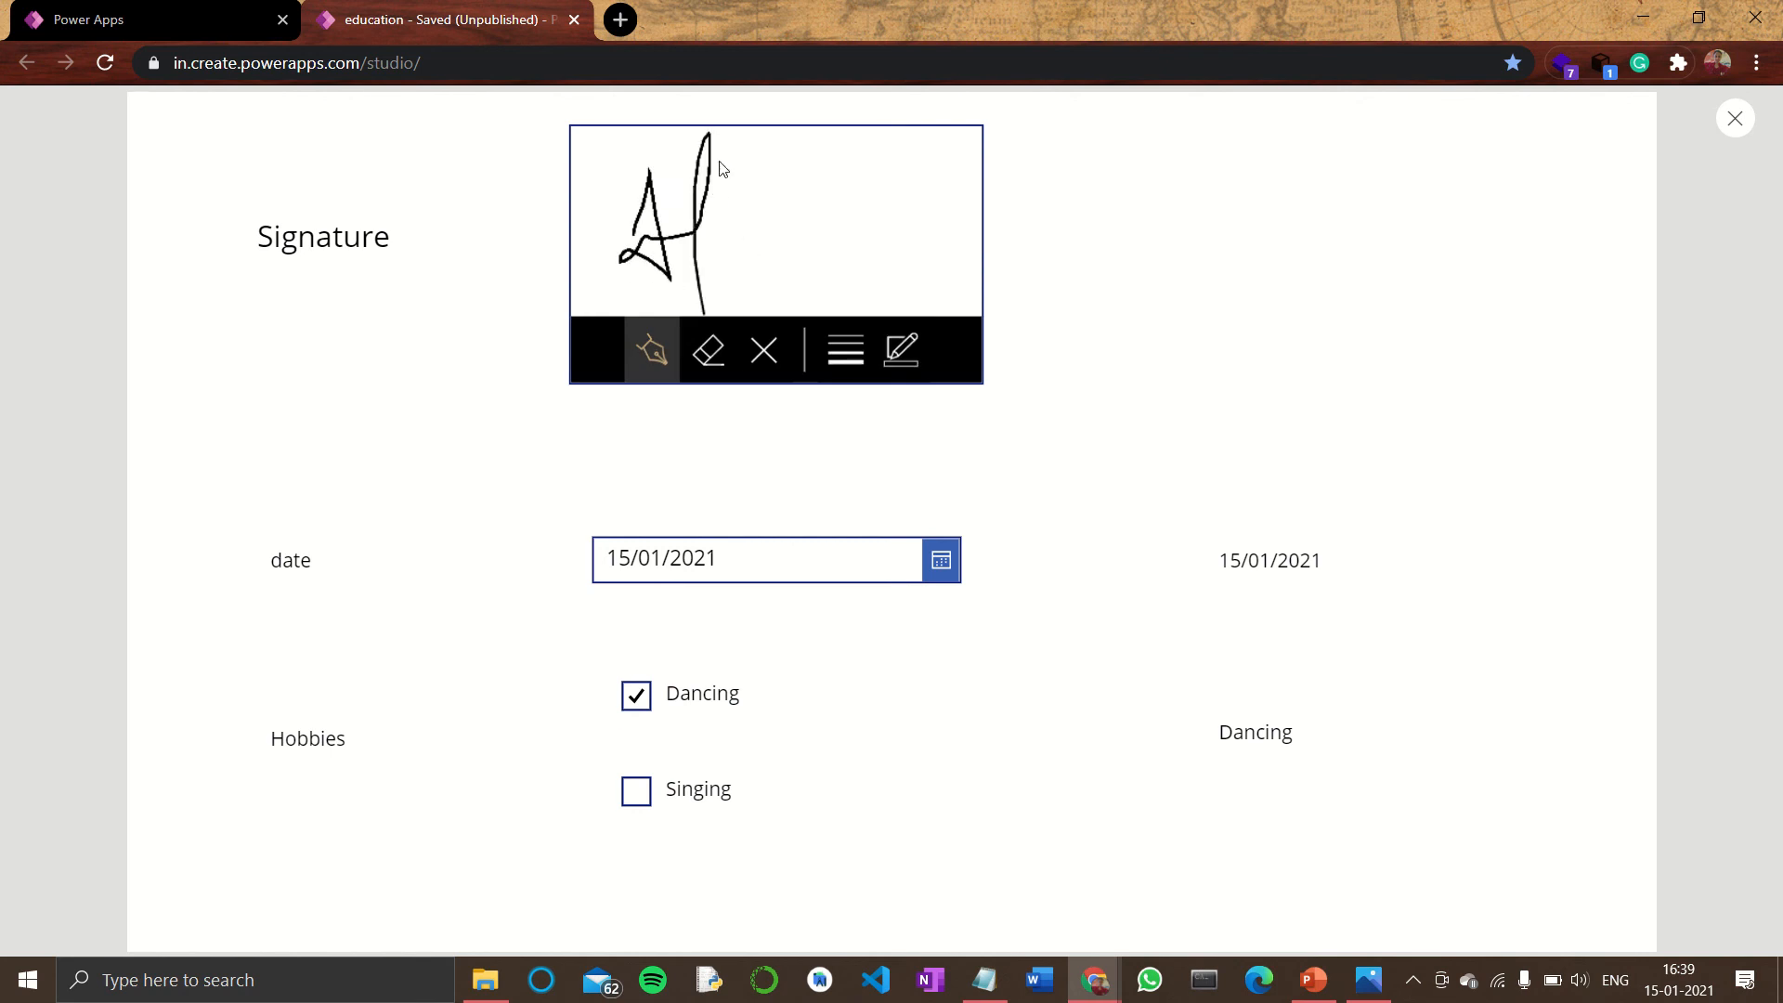
pyautogui.moveTo(719, 162)
pyautogui.mouseDown()
pyautogui.moveTo(748, 231)
pyautogui.moveTo(808, 217)
pyautogui.mouseUp()
pyautogui.click(713, 351)
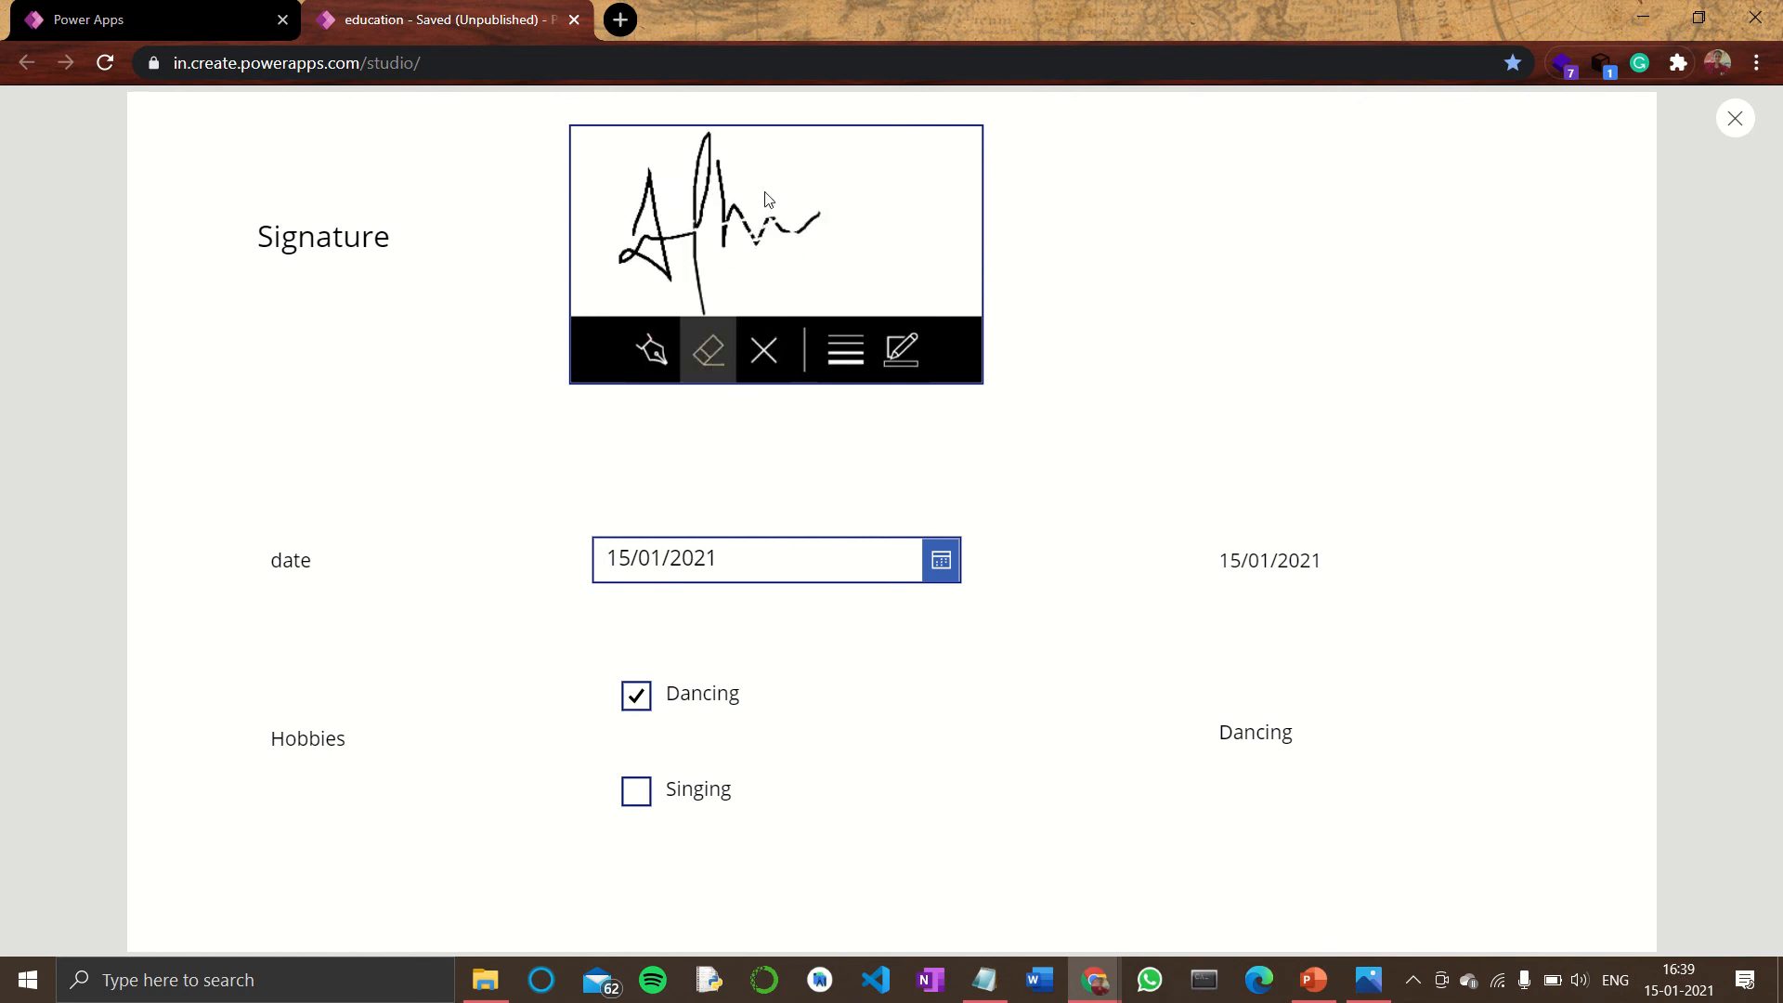
pyautogui.click(776, 356)
pyautogui.click(653, 352)
pyautogui.moveTo(659, 187)
pyautogui.mouseDown()
pyautogui.moveTo(725, 293)
pyautogui.moveTo(776, 223)
pyautogui.moveTo(792, 243)
pyautogui.moveTo(857, 233)
pyautogui.mouseUp()
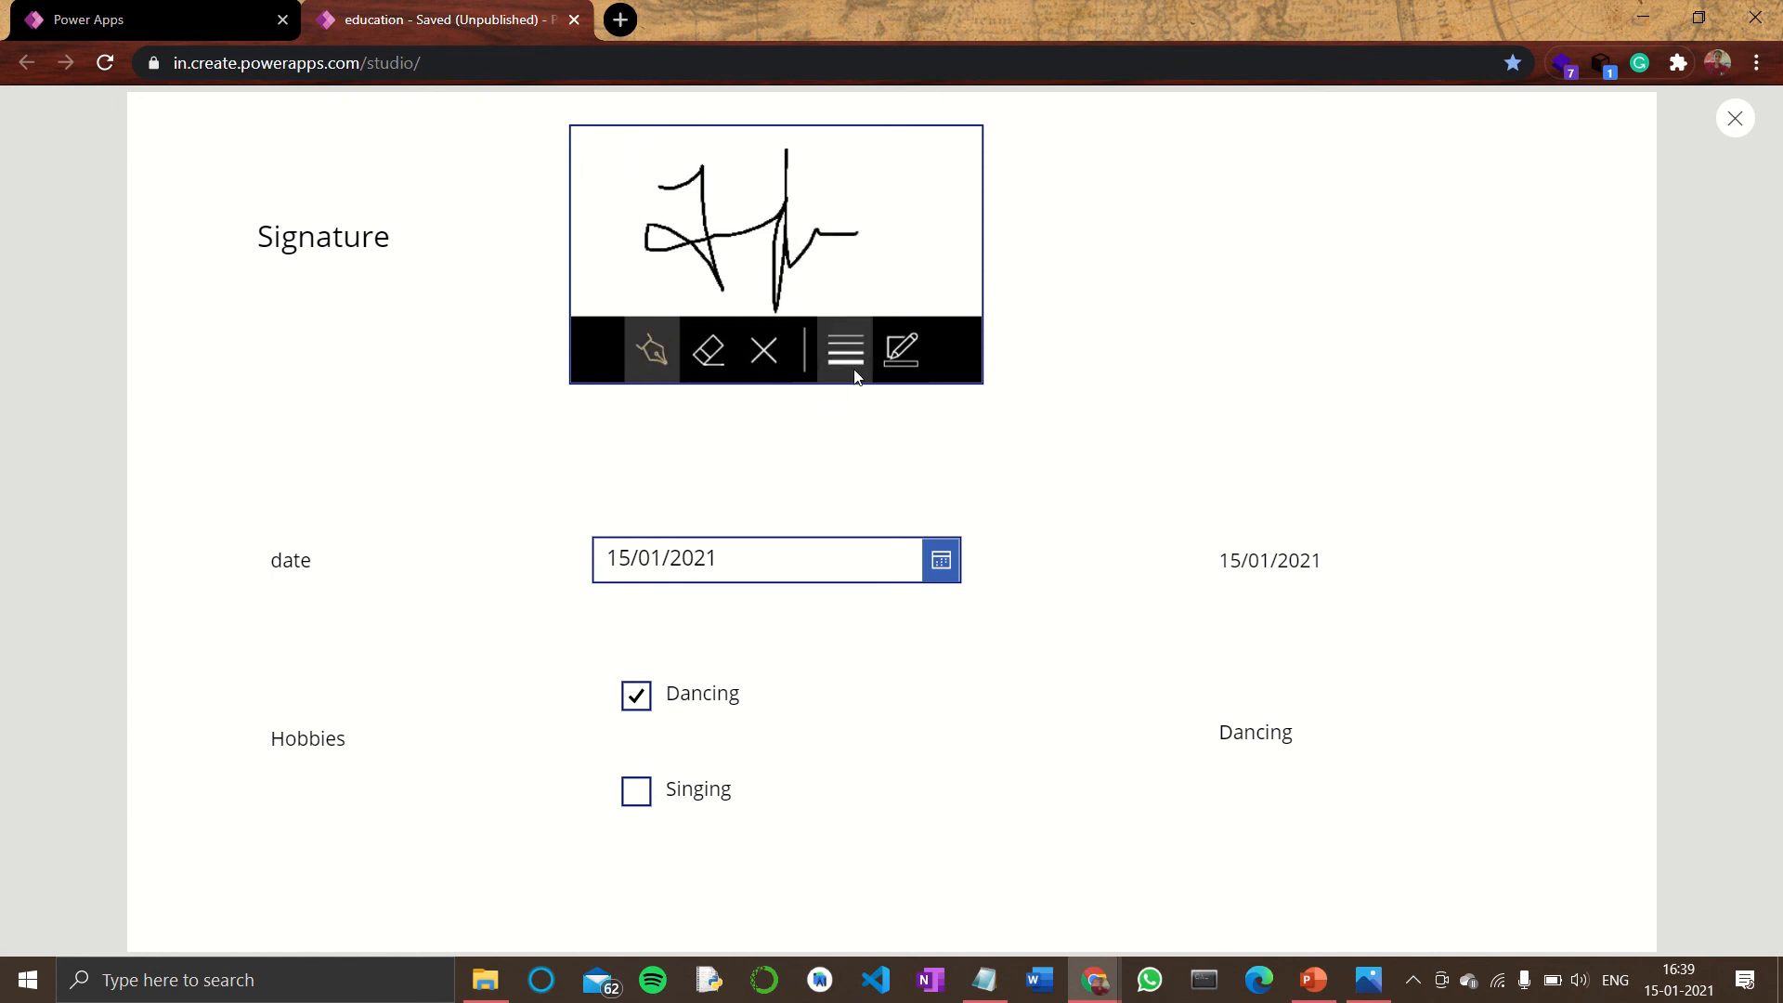
# - Set the pen thickness to 9, clear the pen input and redraw the signature with the thicker stroke
pyautogui.click(856, 375)
pyautogui.moveTo(777, 282); pyautogui.dragTo(833, 282)
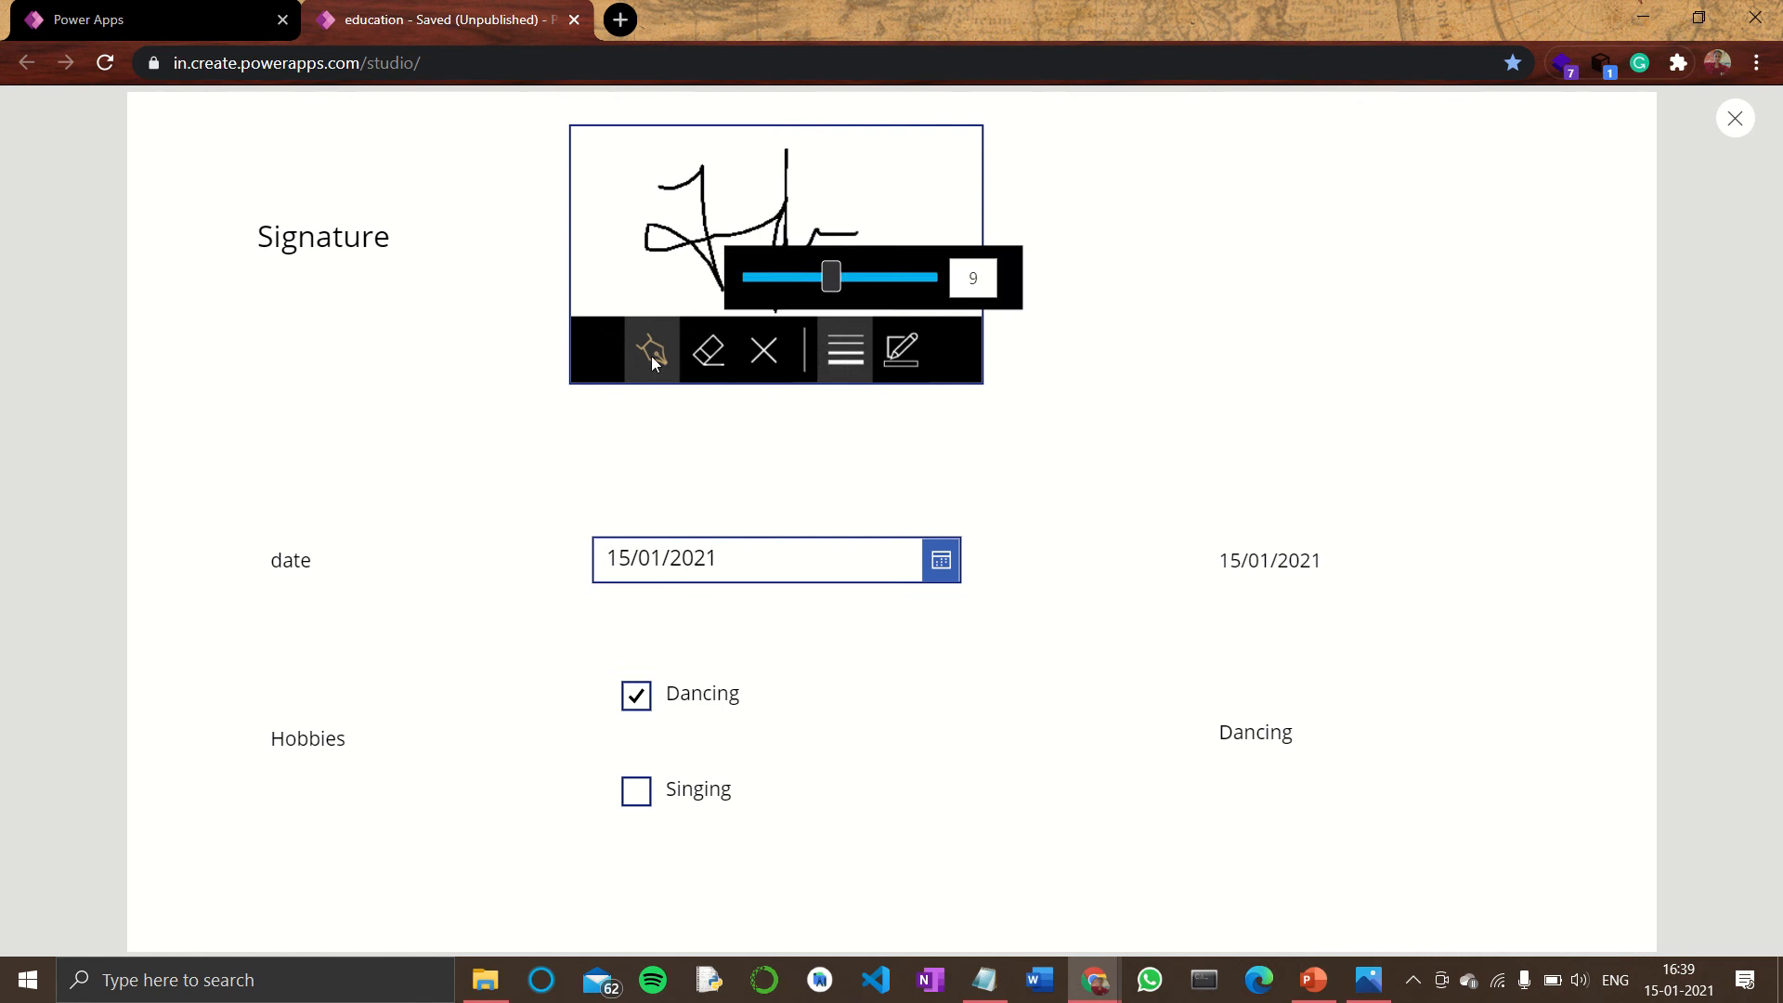
pyautogui.click(650, 355)
pyautogui.click(743, 357)
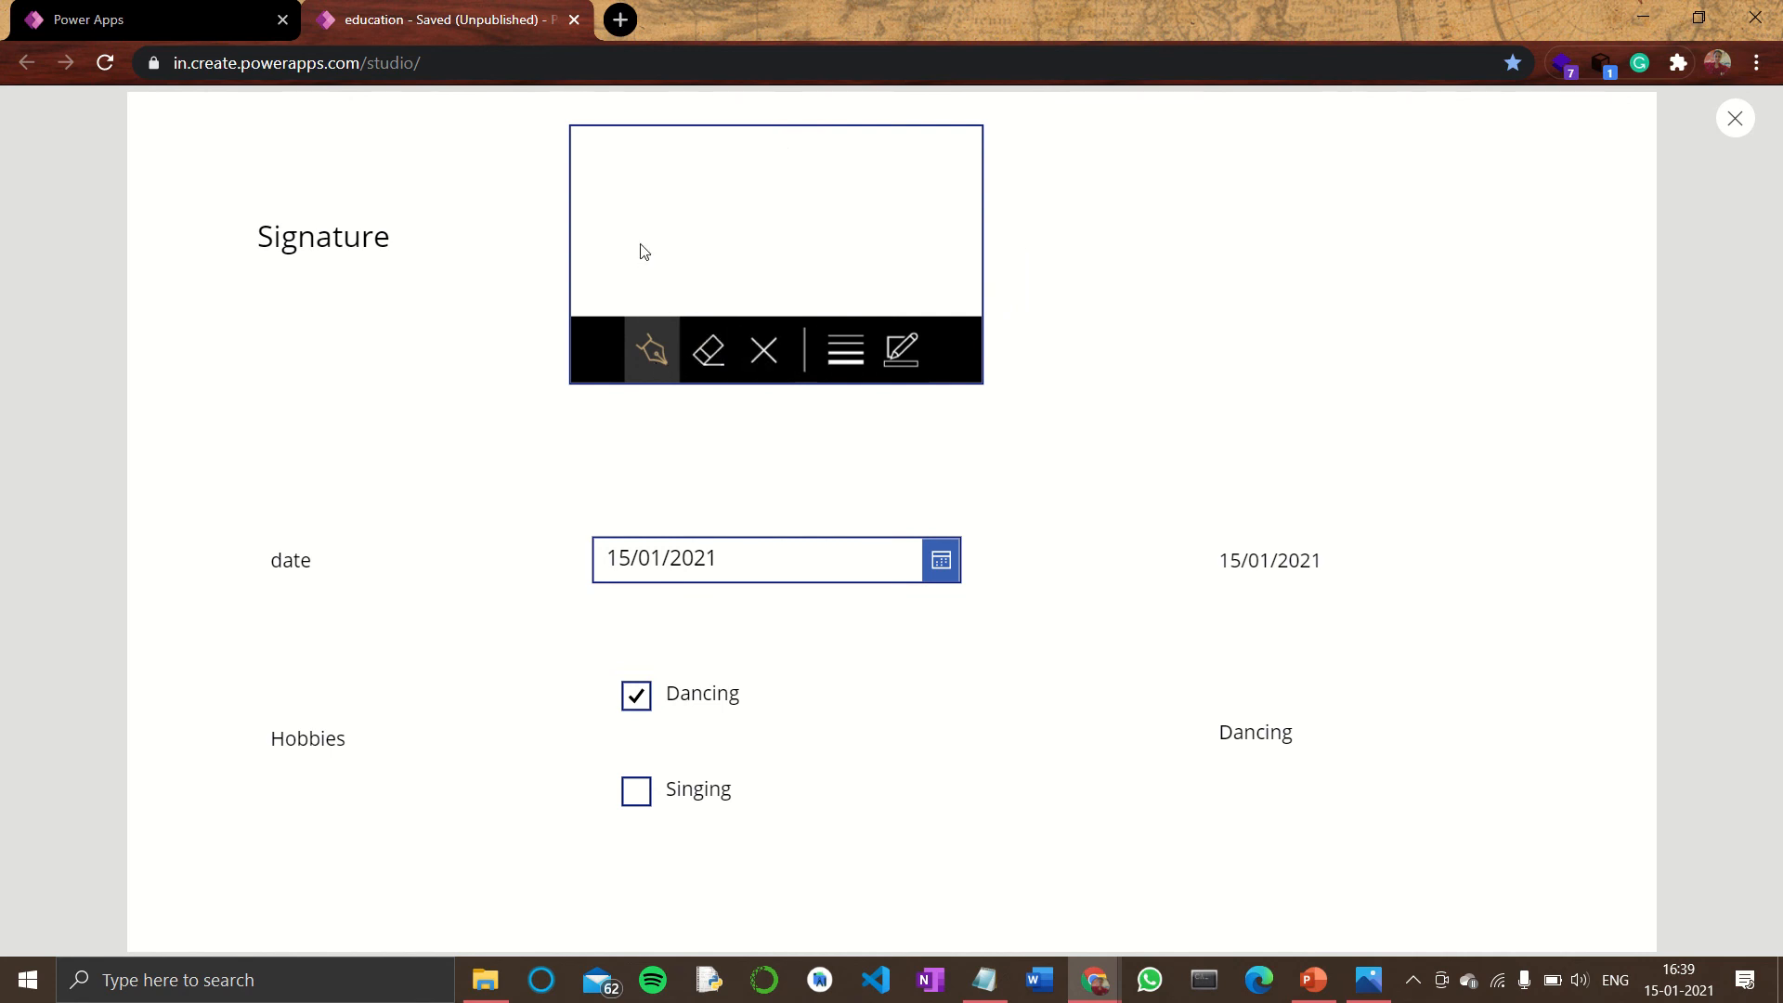
pyautogui.moveTo(641, 249)
pyautogui.mouseDown()
pyautogui.moveTo(668, 270)
pyautogui.moveTo(734, 218)
pyautogui.mouseUp()
pyautogui.moveTo(722, 295)
pyautogui.mouseDown()
pyautogui.moveTo(711, 157)
pyautogui.moveTo(771, 208)
pyautogui.moveTo(822, 206)
pyautogui.mouseUp()
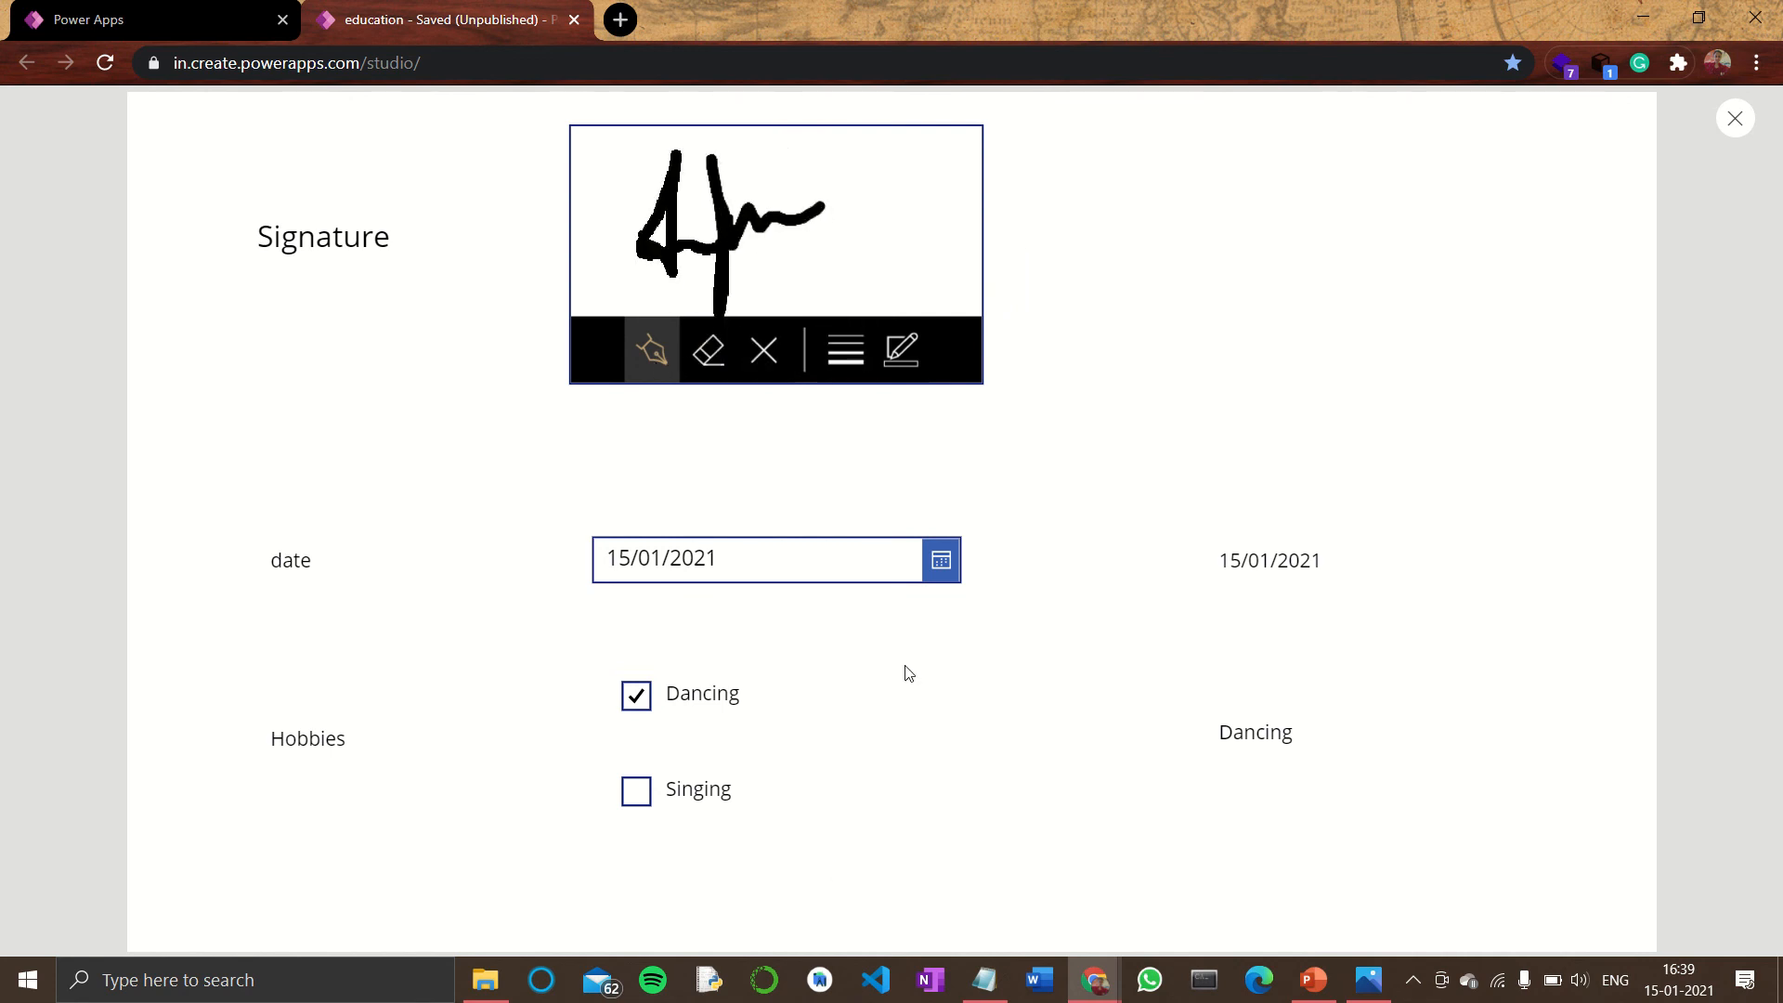
# - Choose 27 January 2021 in the date picker
pyautogui.click(942, 564)
pyautogui.click(791, 804)
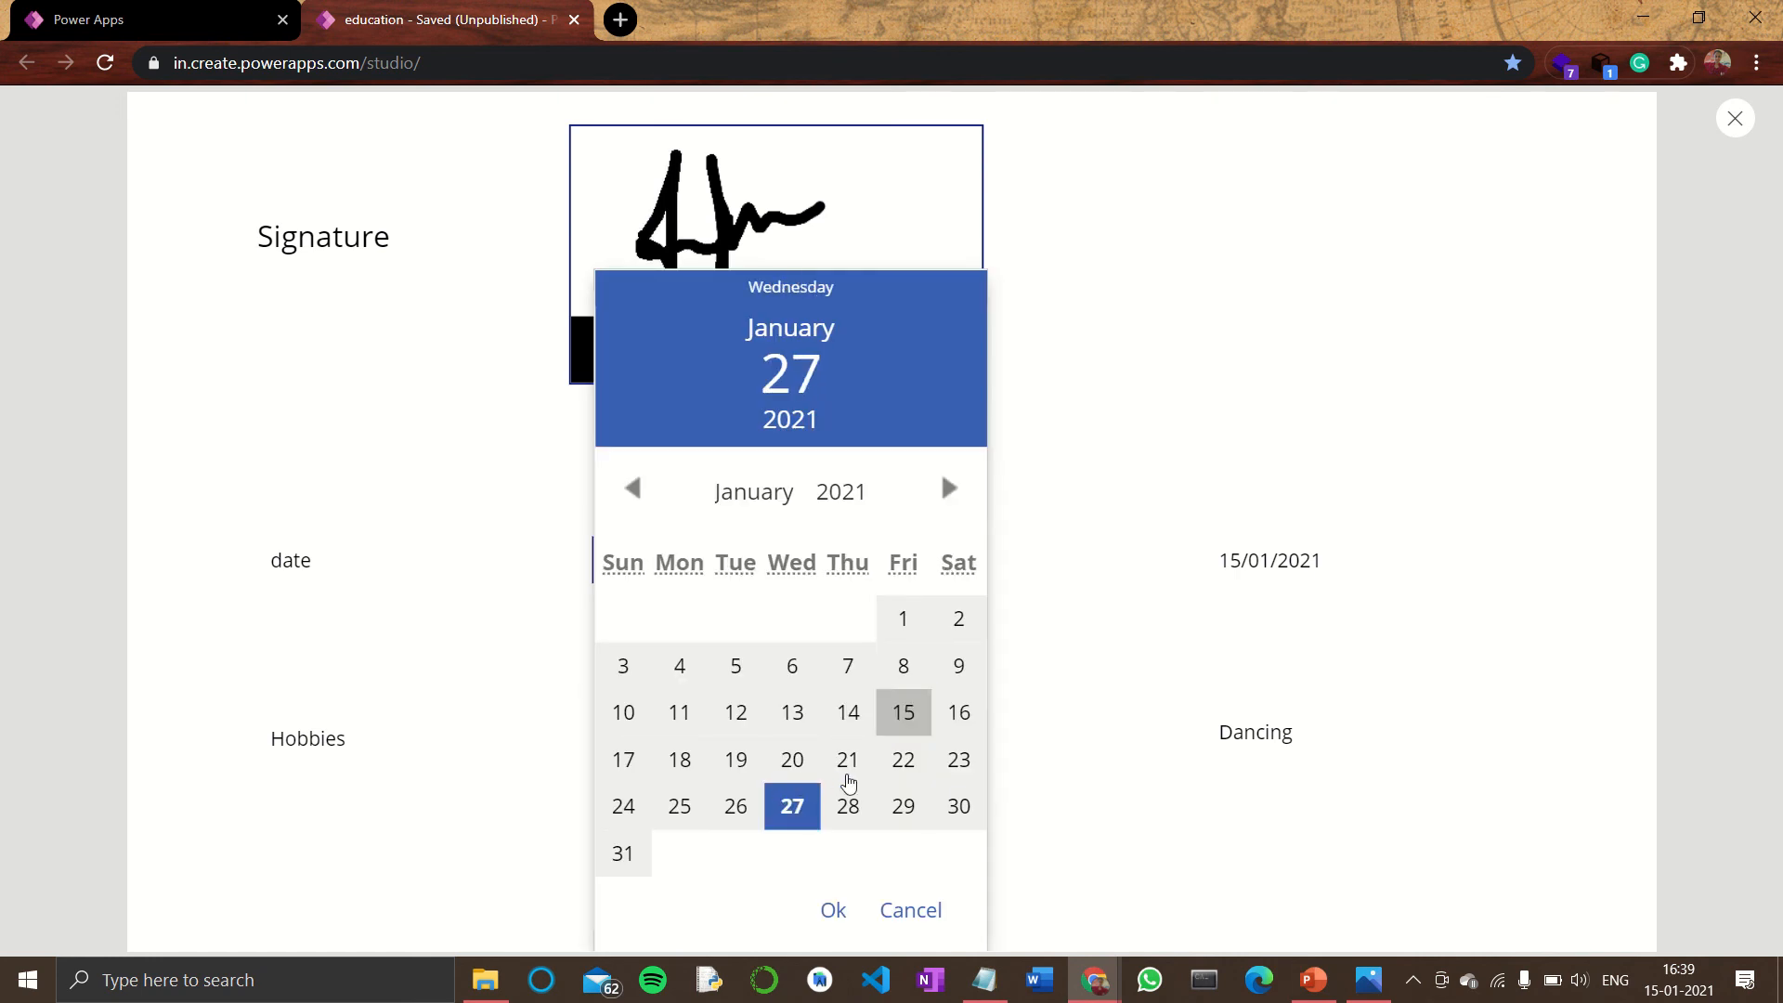
pyautogui.click(833, 910)
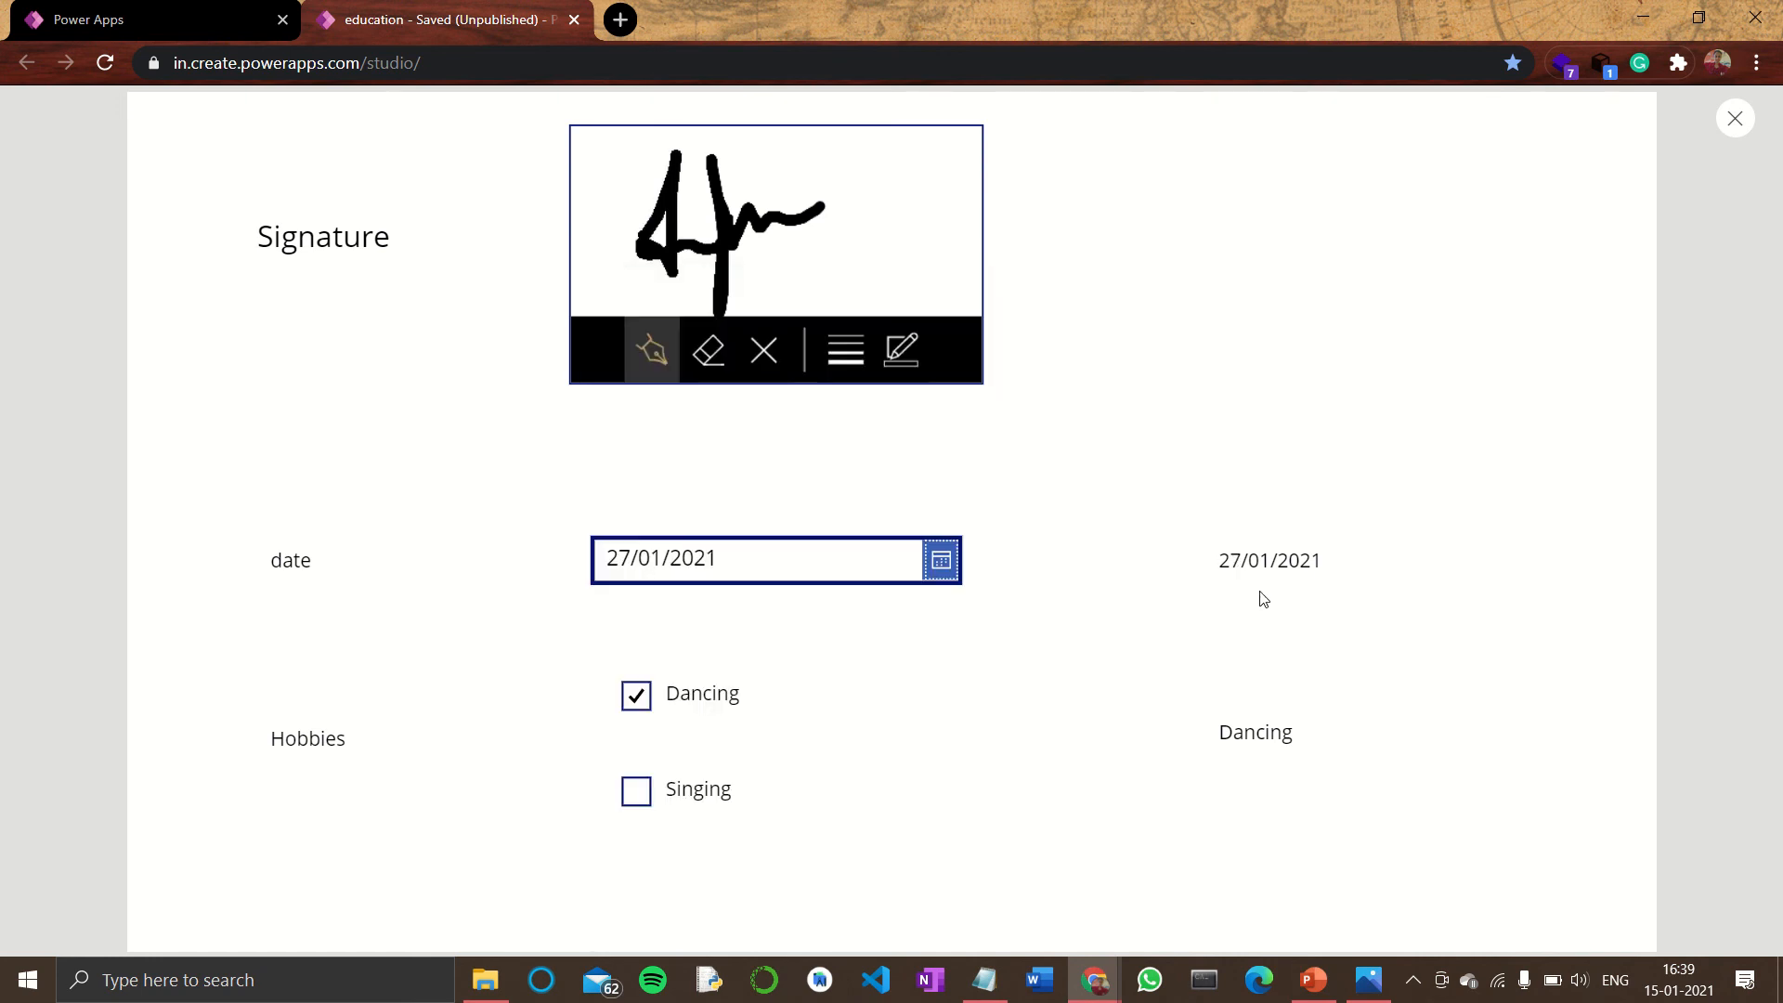
# - Change the date picker to 17 December 2020 and close the preview
pyautogui.click(949, 573)
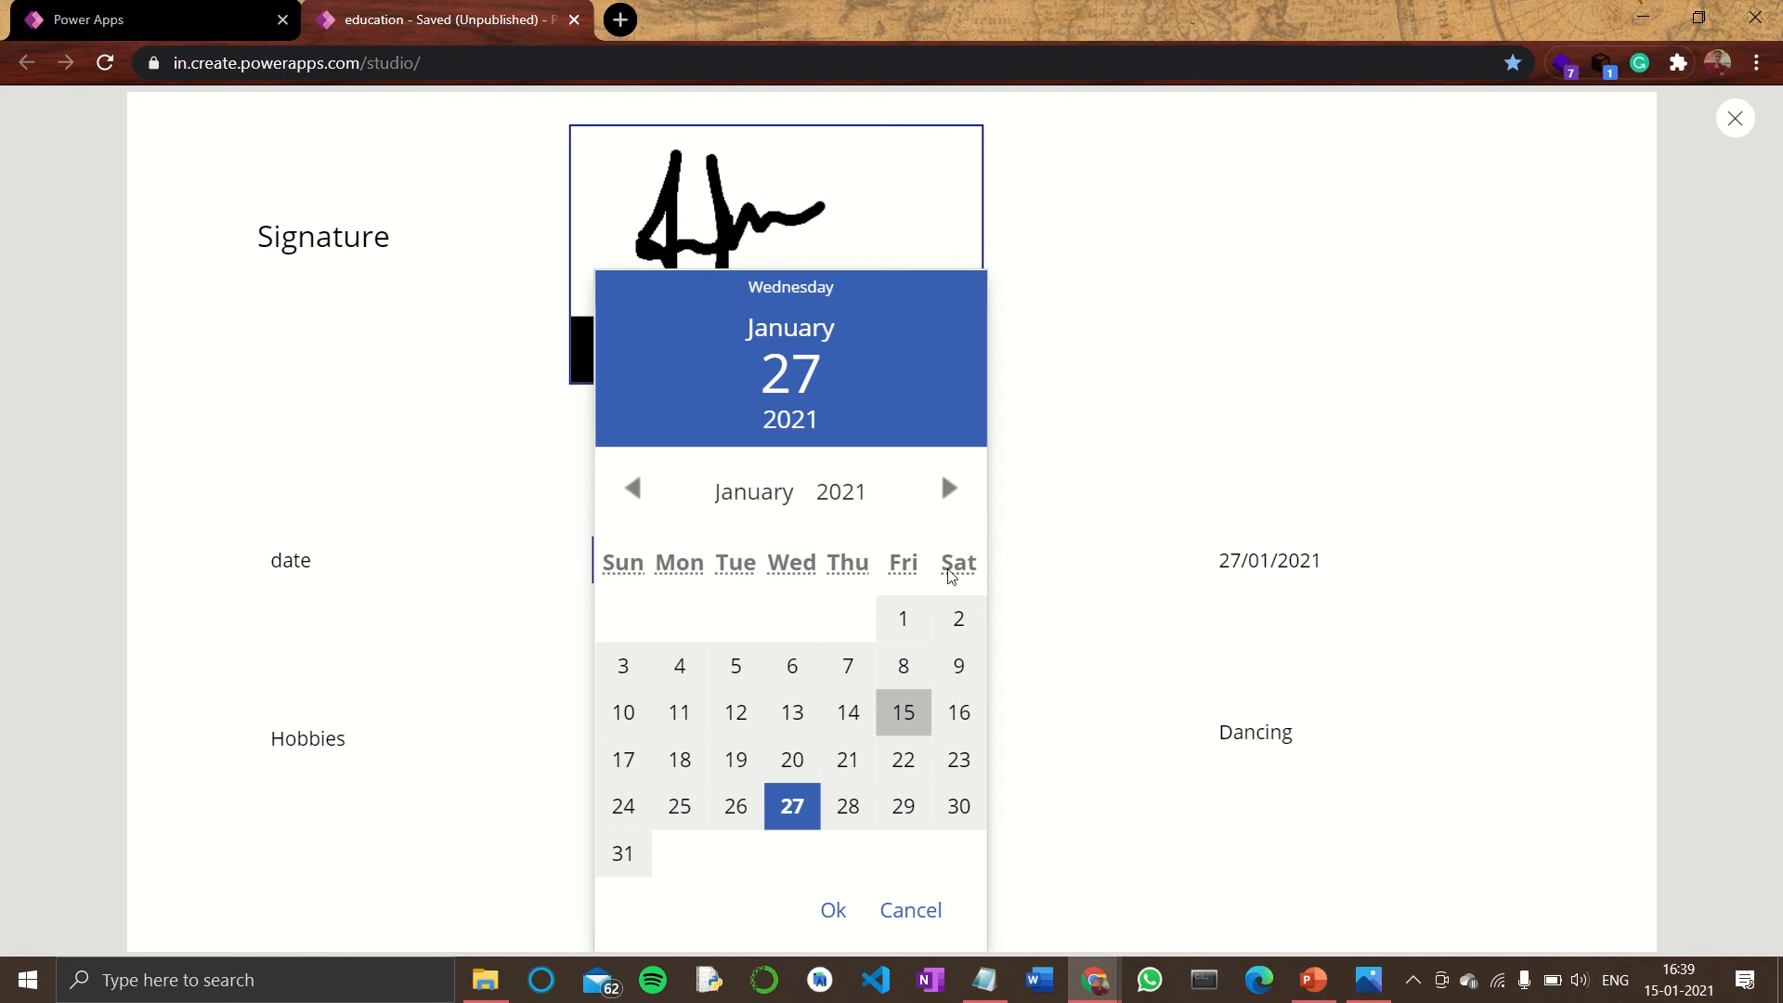
pyautogui.click(947, 488)
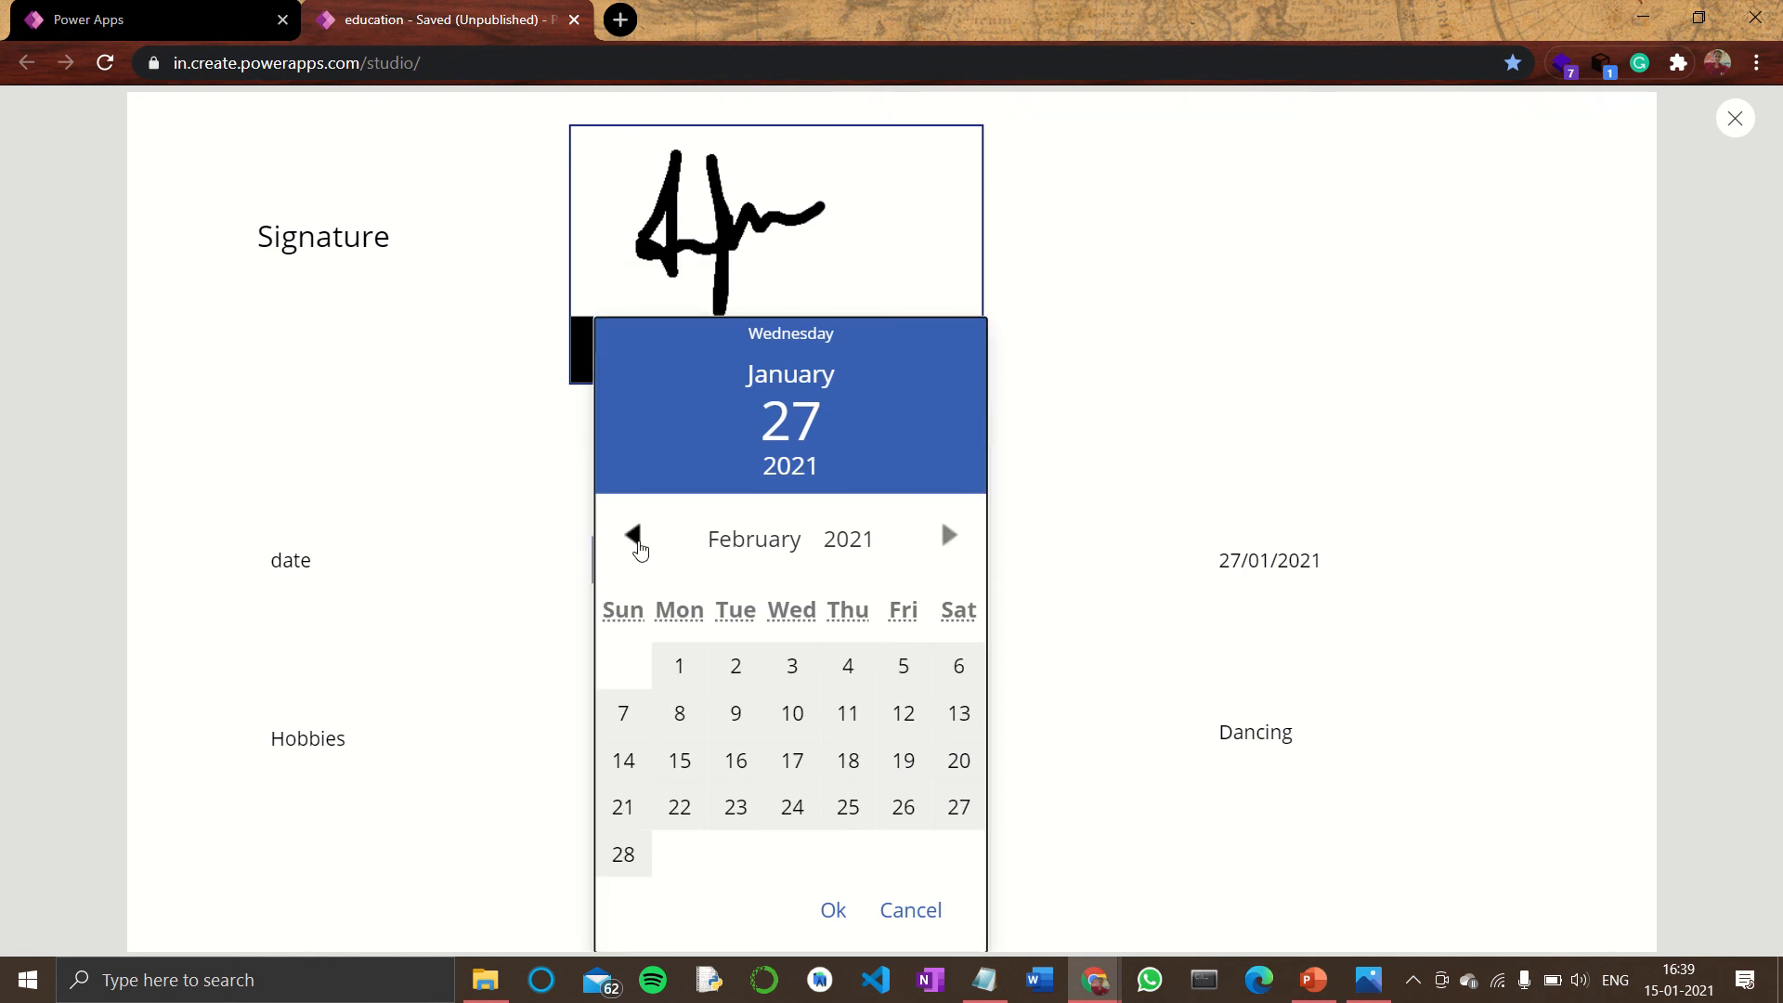
pyautogui.click(634, 537)
pyautogui.click(636, 490)
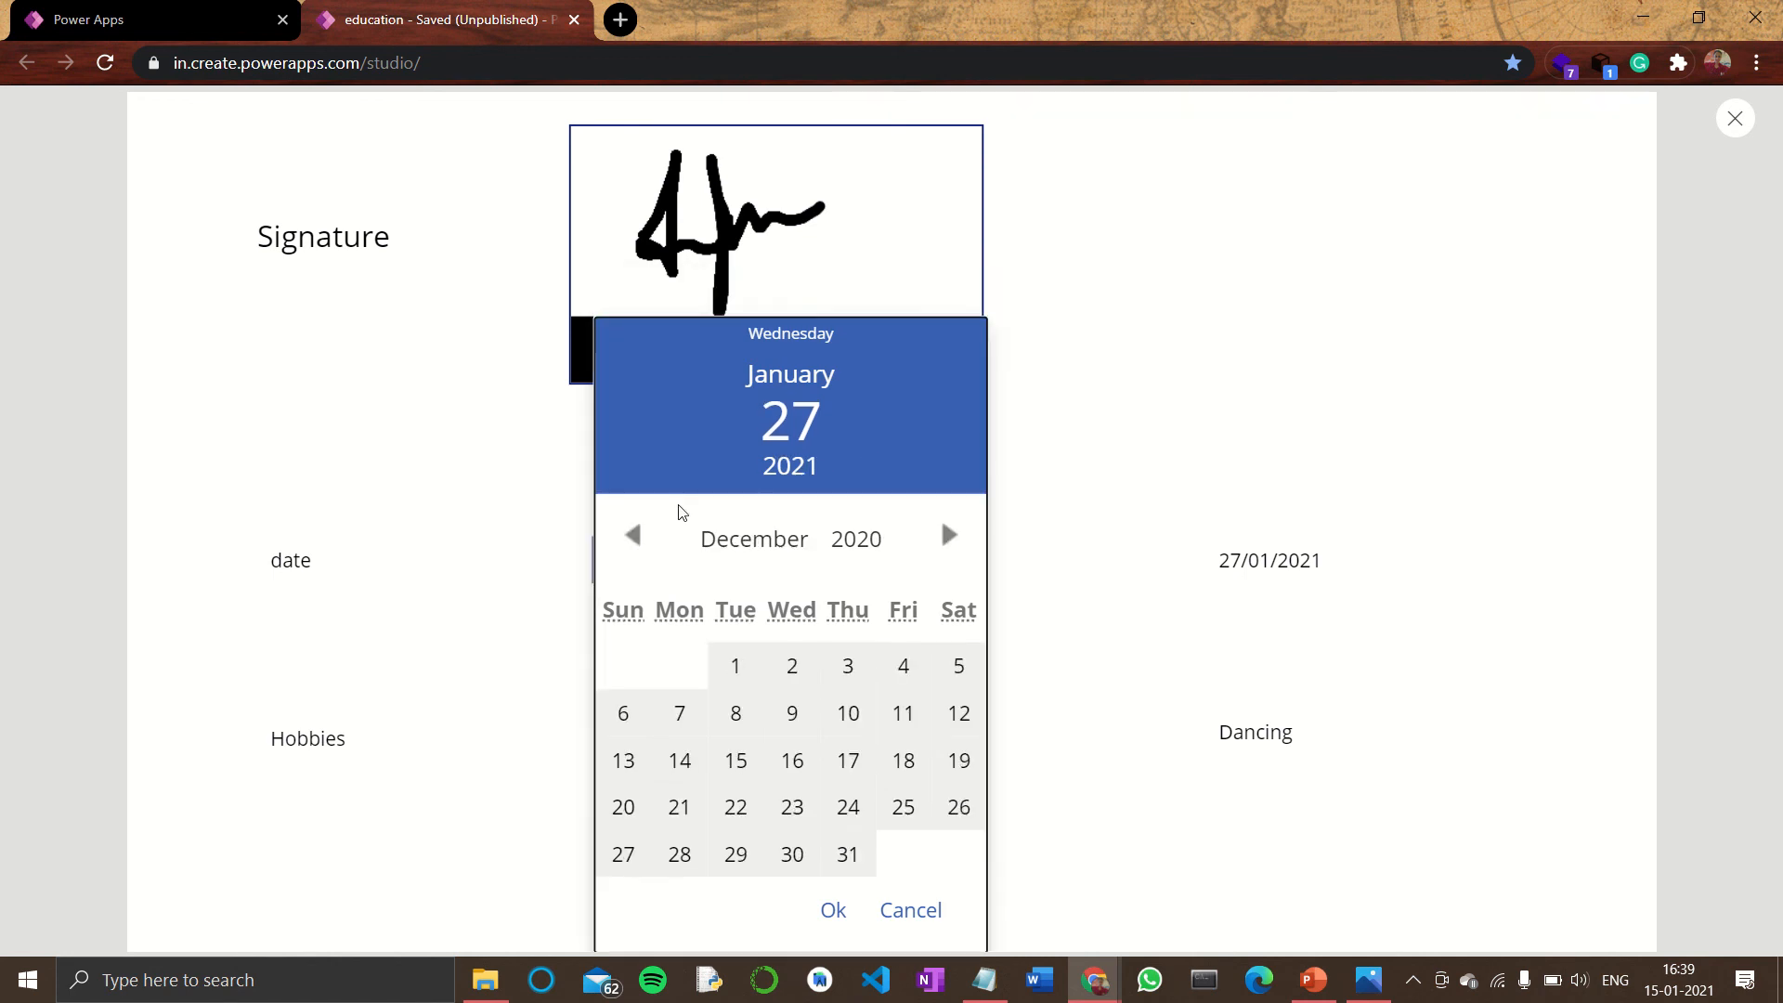
pyautogui.click(860, 767)
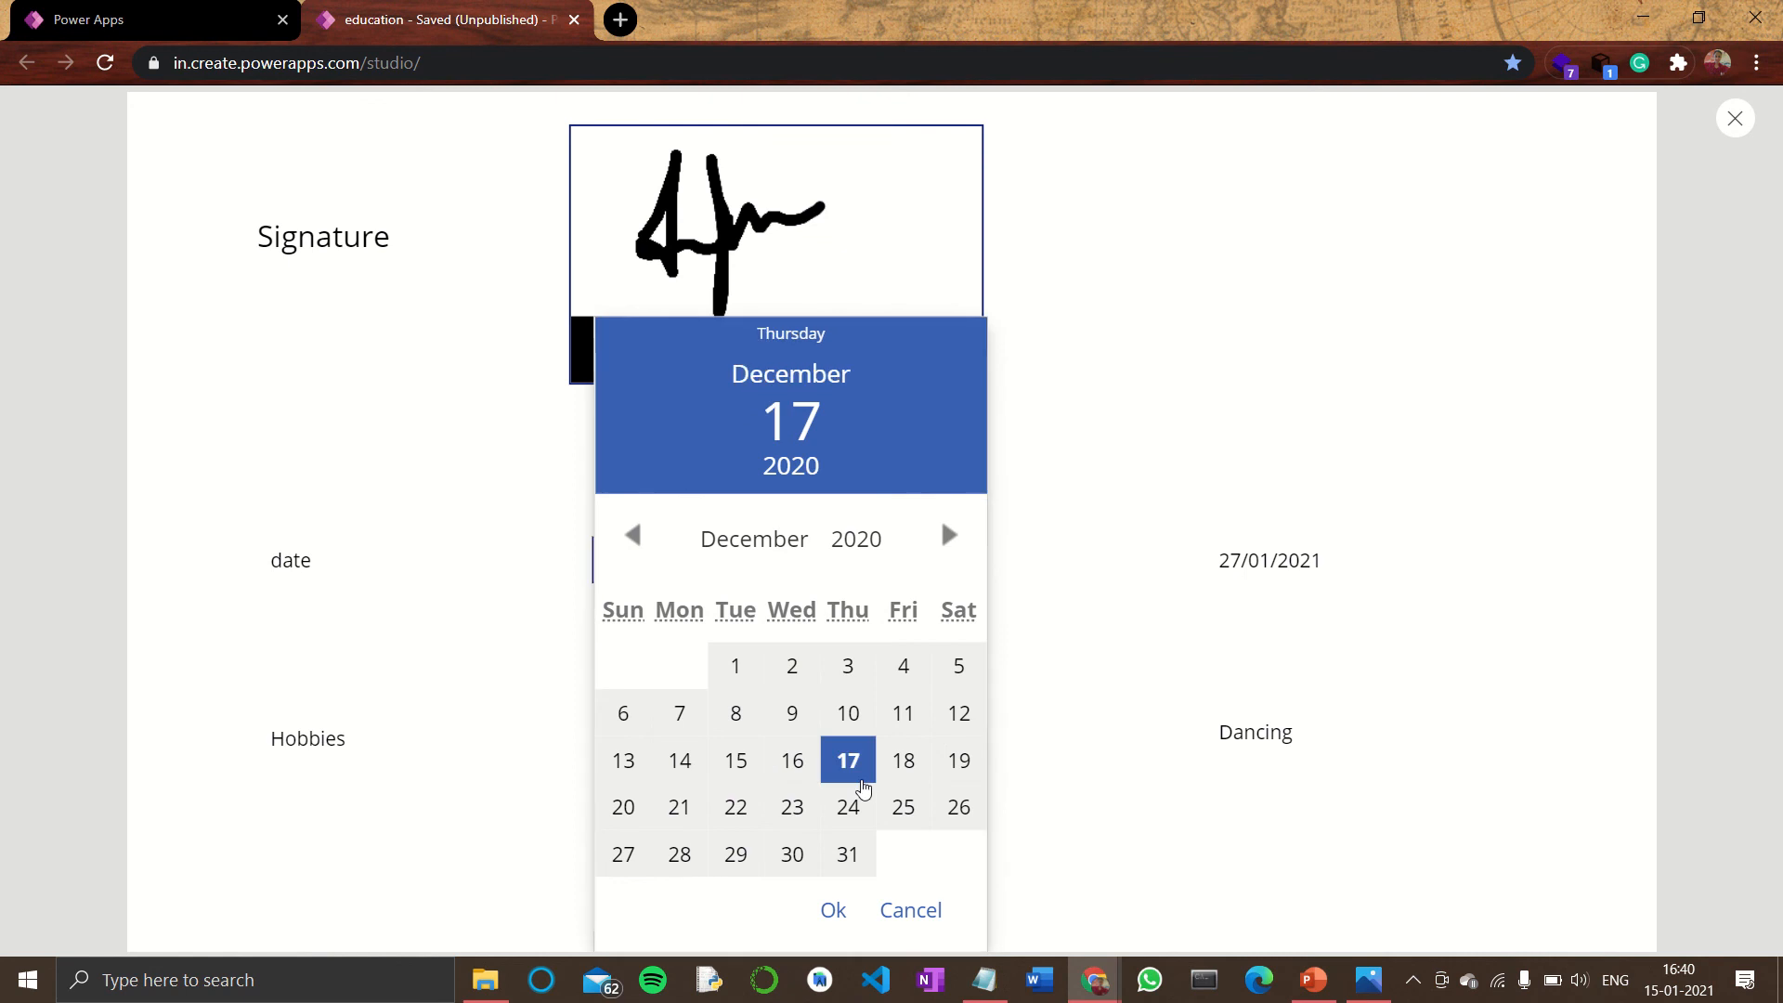
pyautogui.click(833, 910)
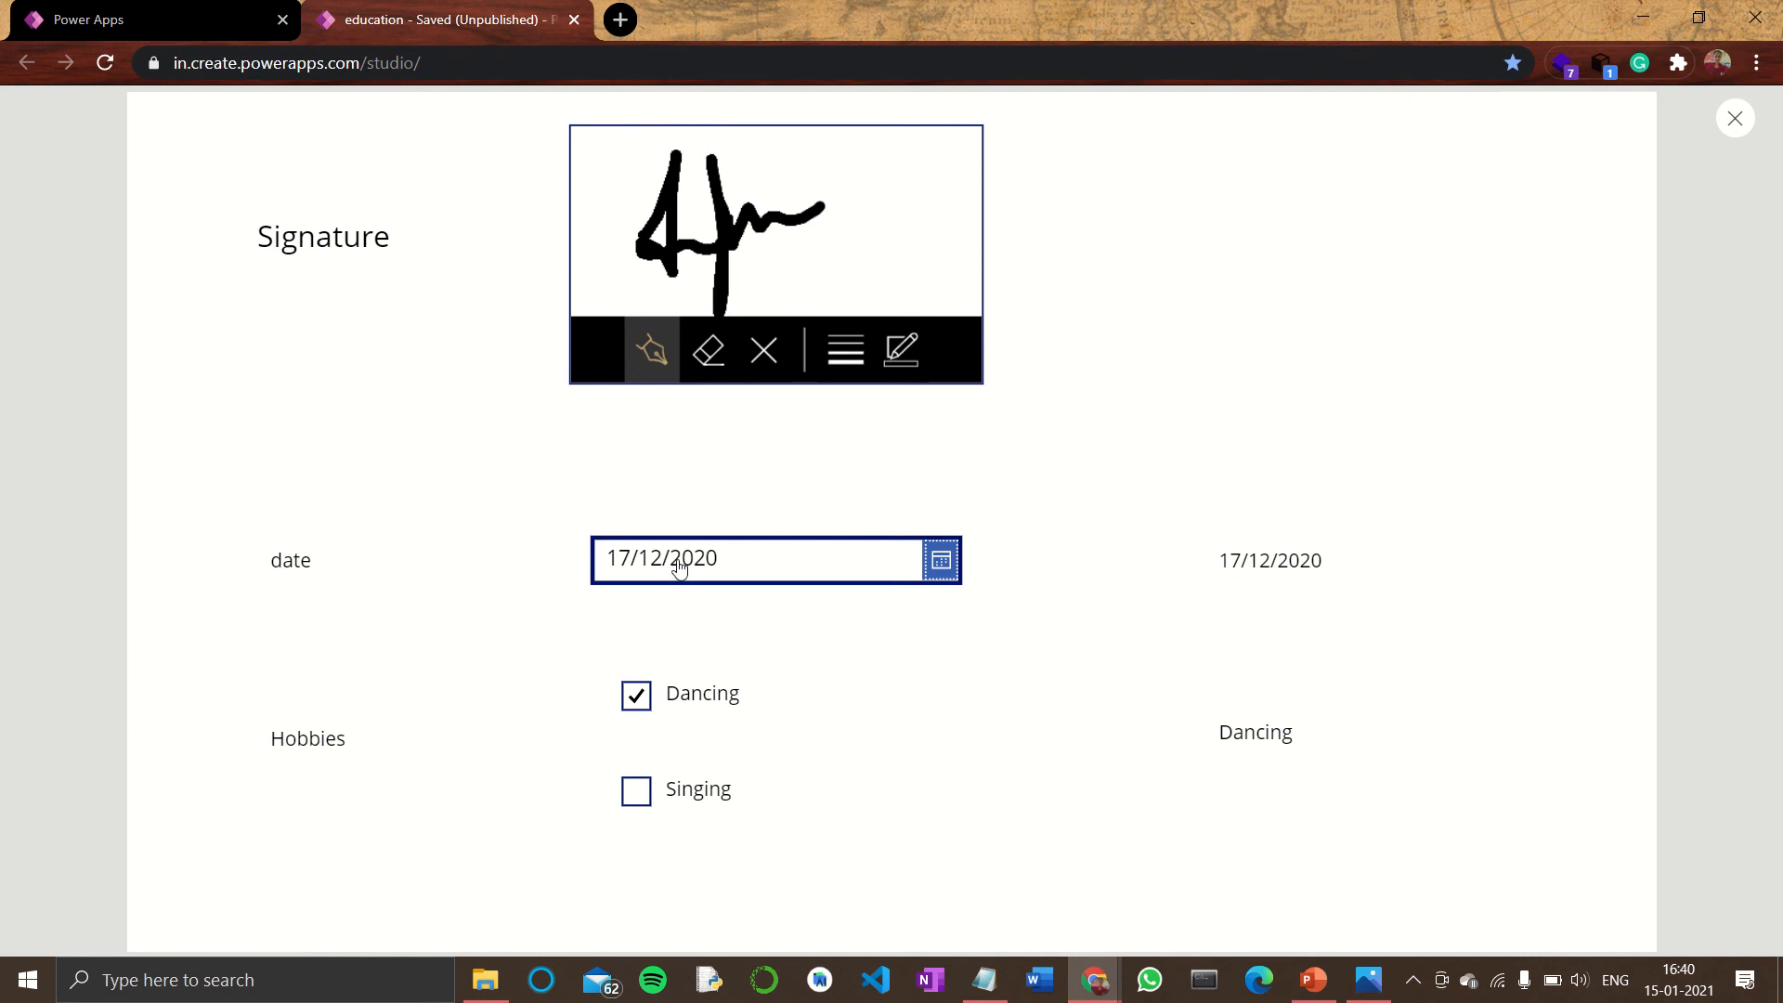
pyautogui.click(1735, 117)
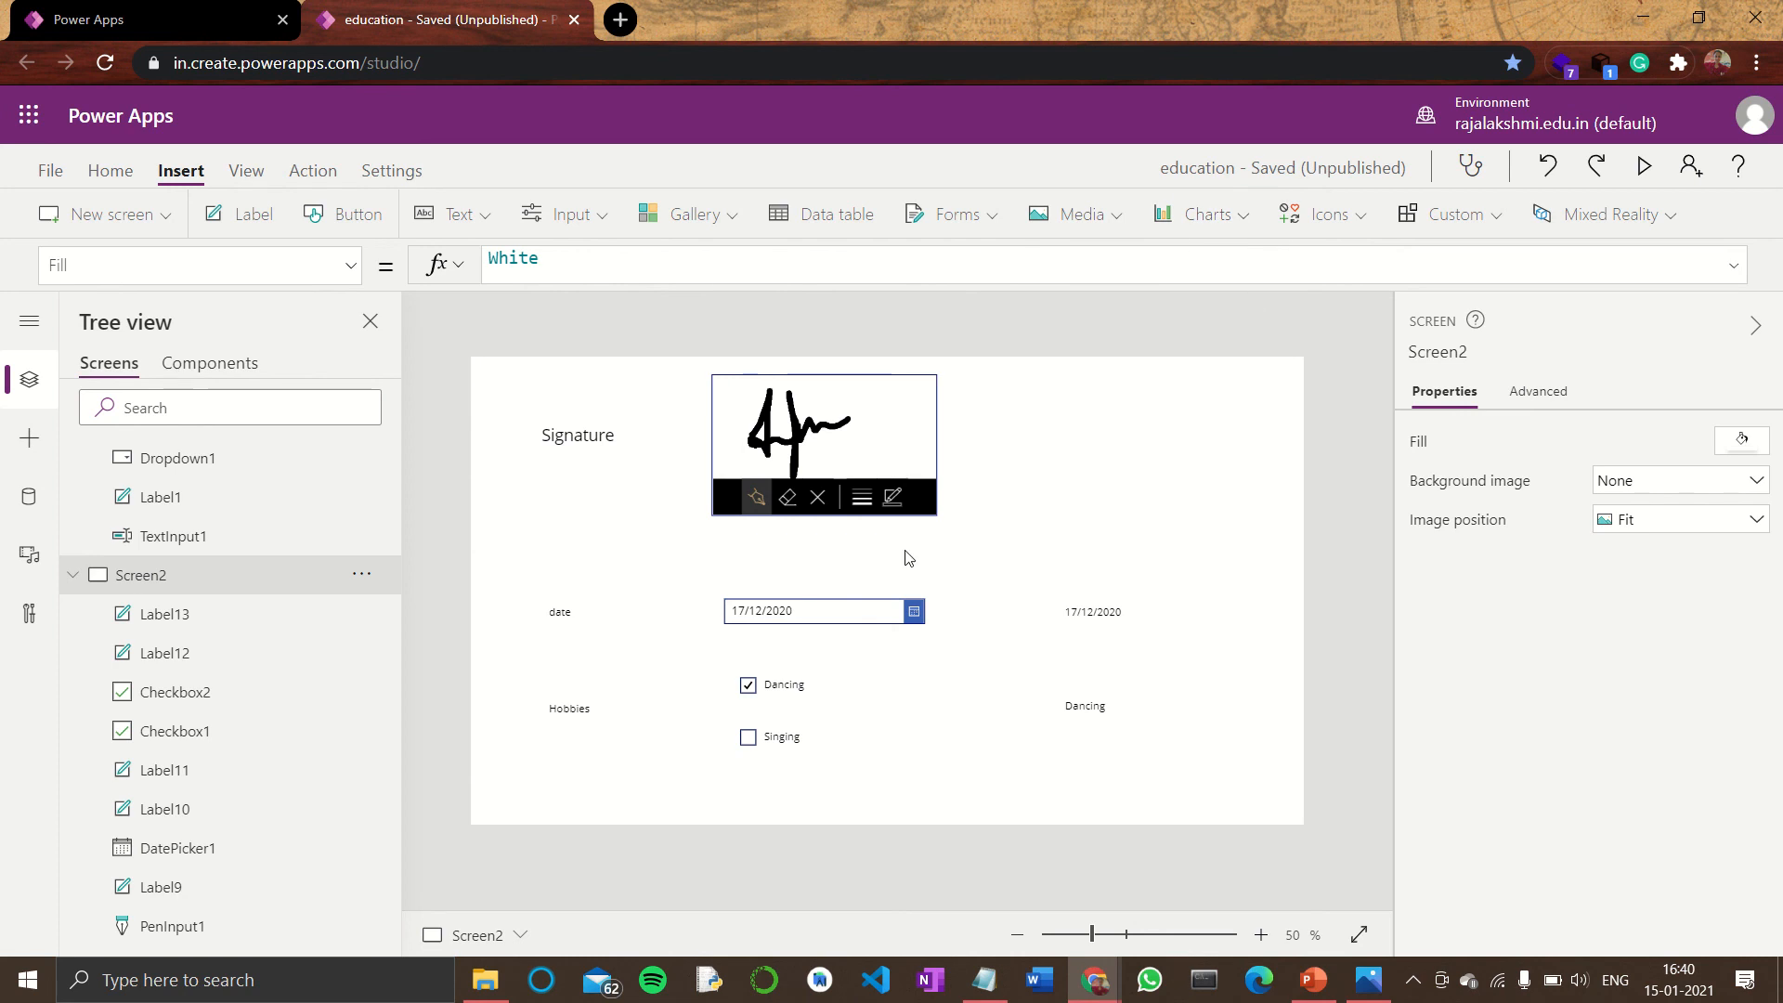
# - Insert an Image control on Screen2 and place it beside the signature pen input, at about X 995, Y 124
pyautogui.click(1085, 227)
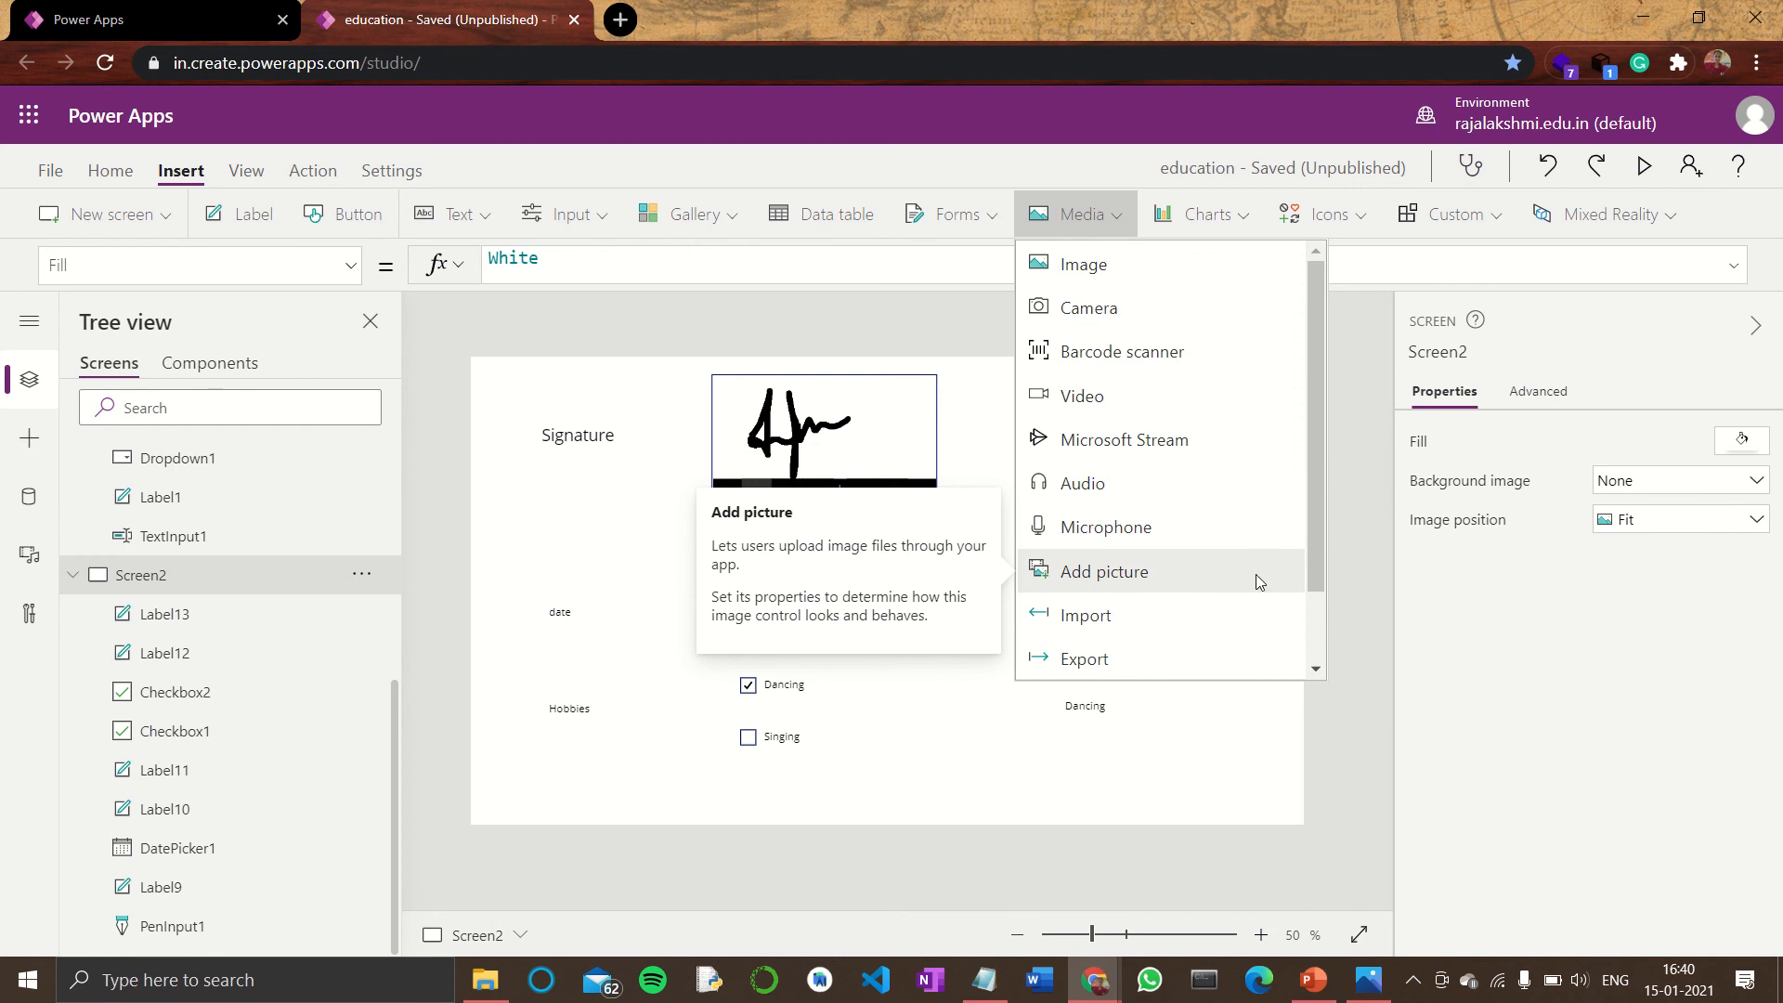
pyautogui.scroll(-2, 1321, 554)
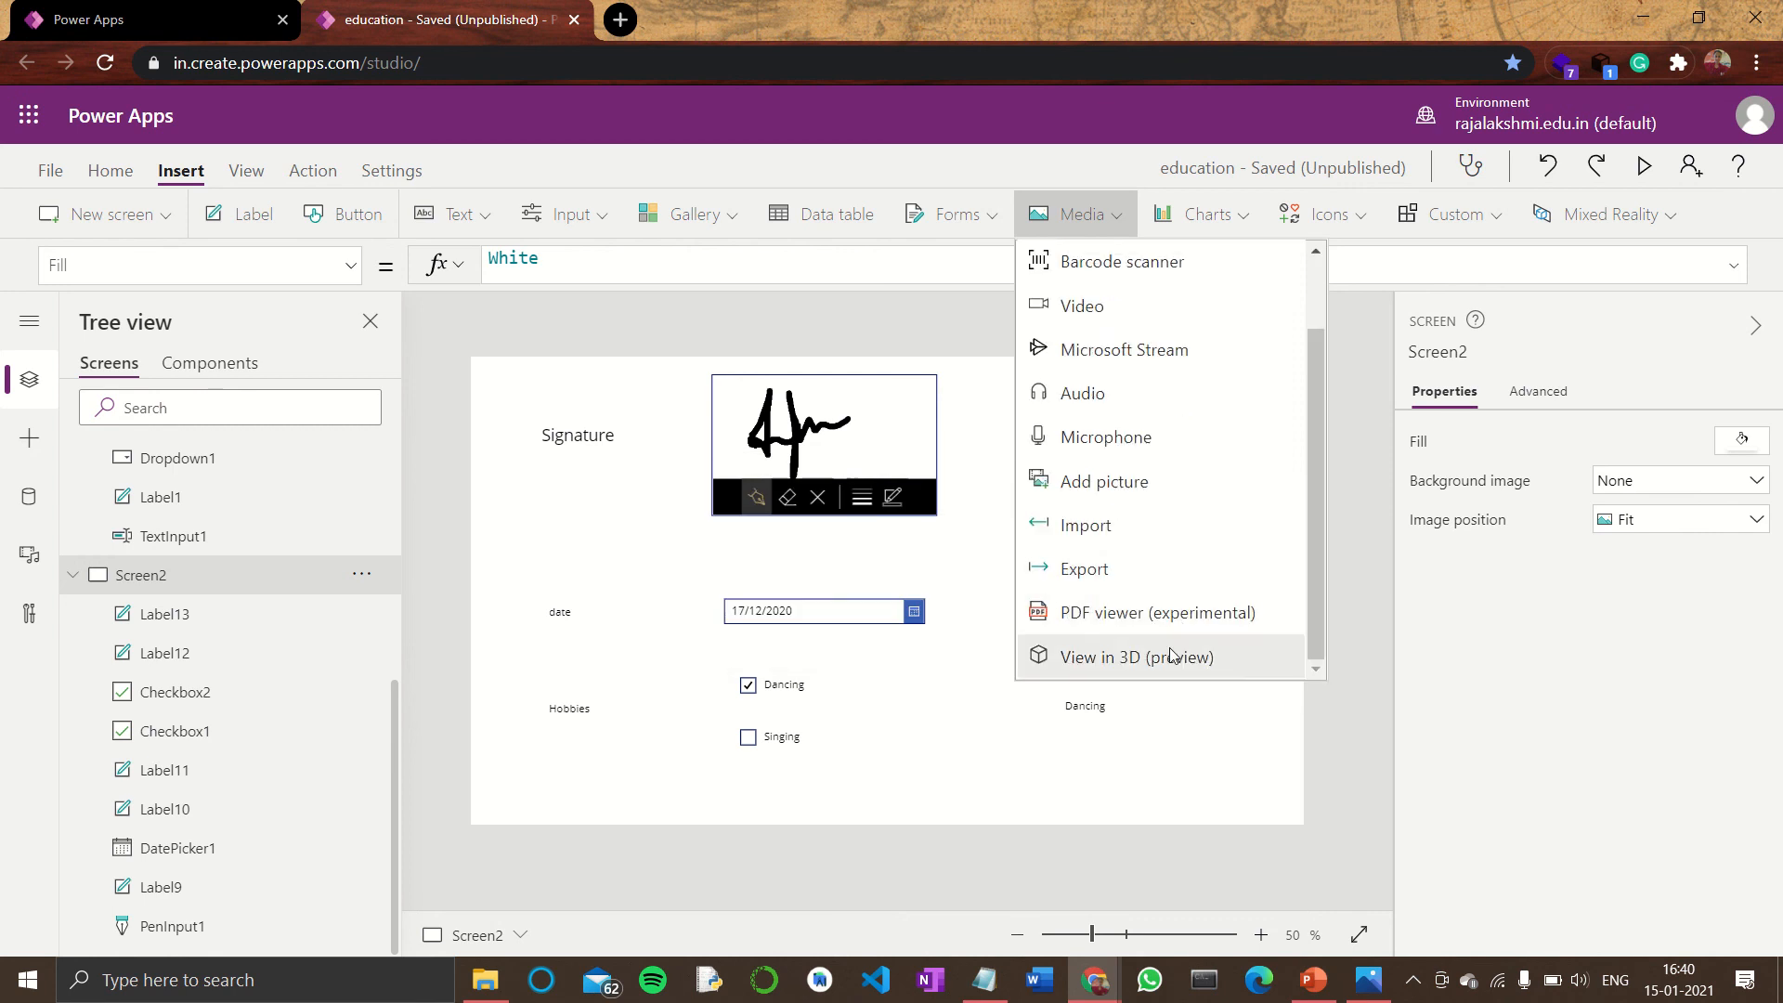
pyautogui.scroll(2, 1322, 520)
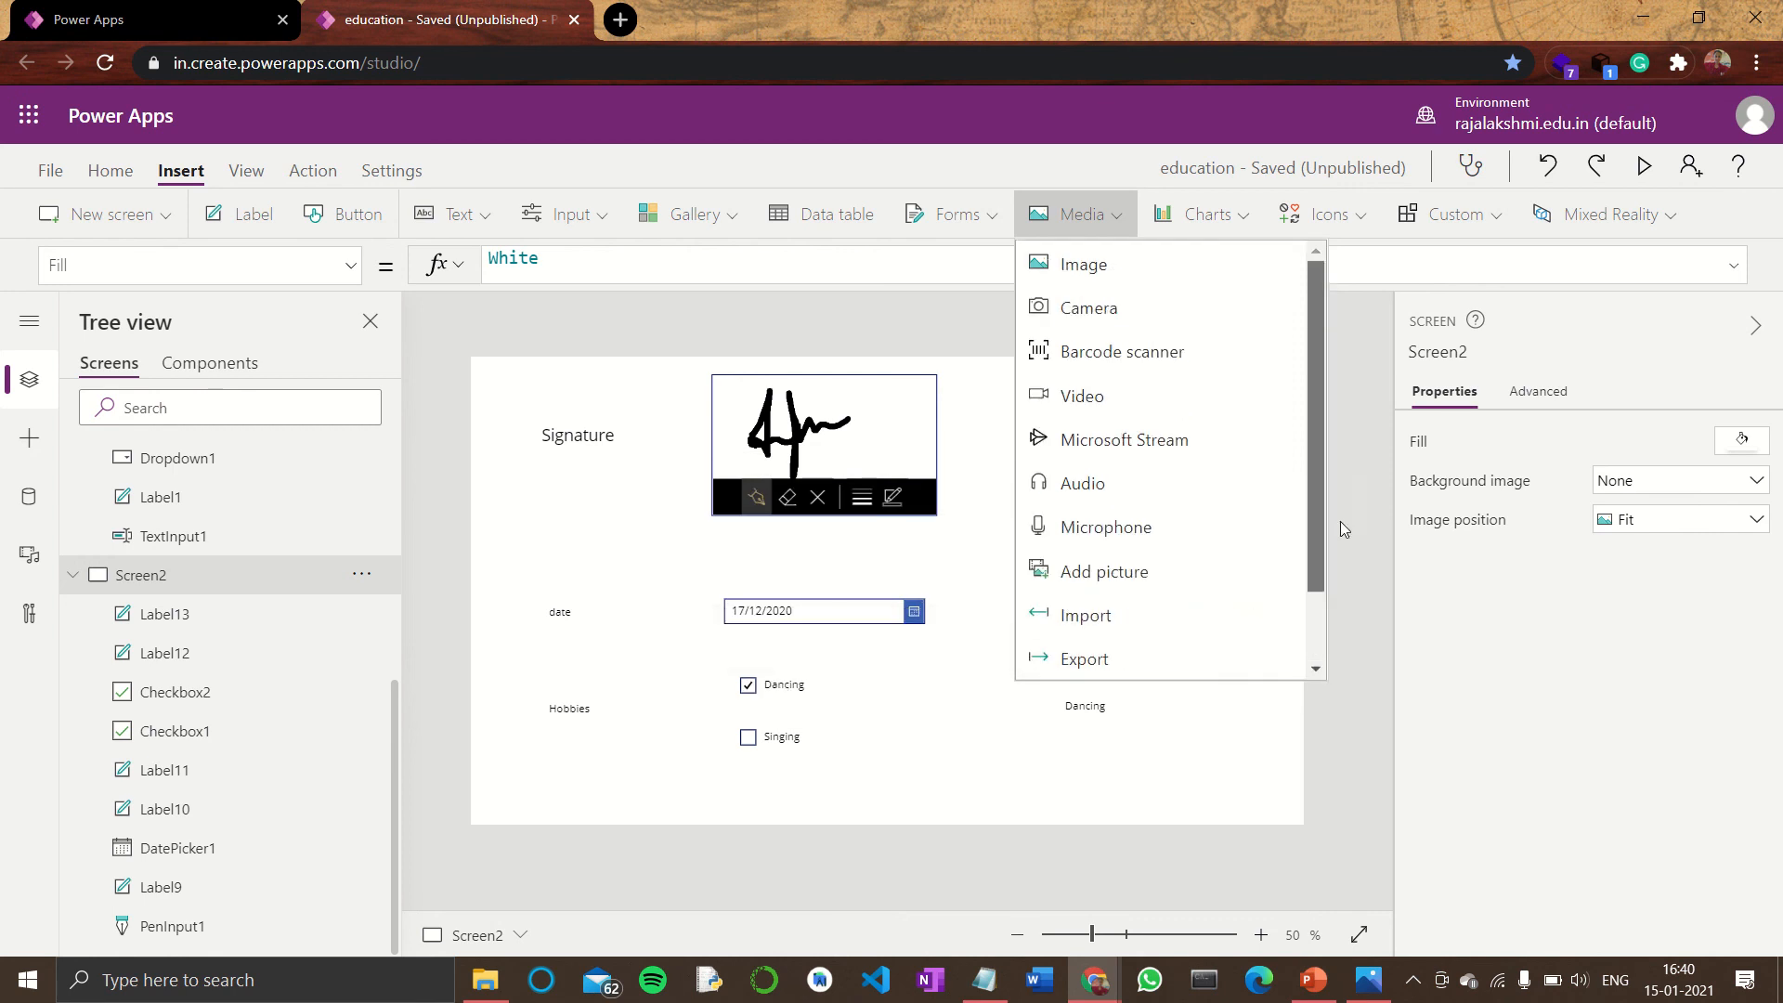
pyautogui.click(1103, 284)
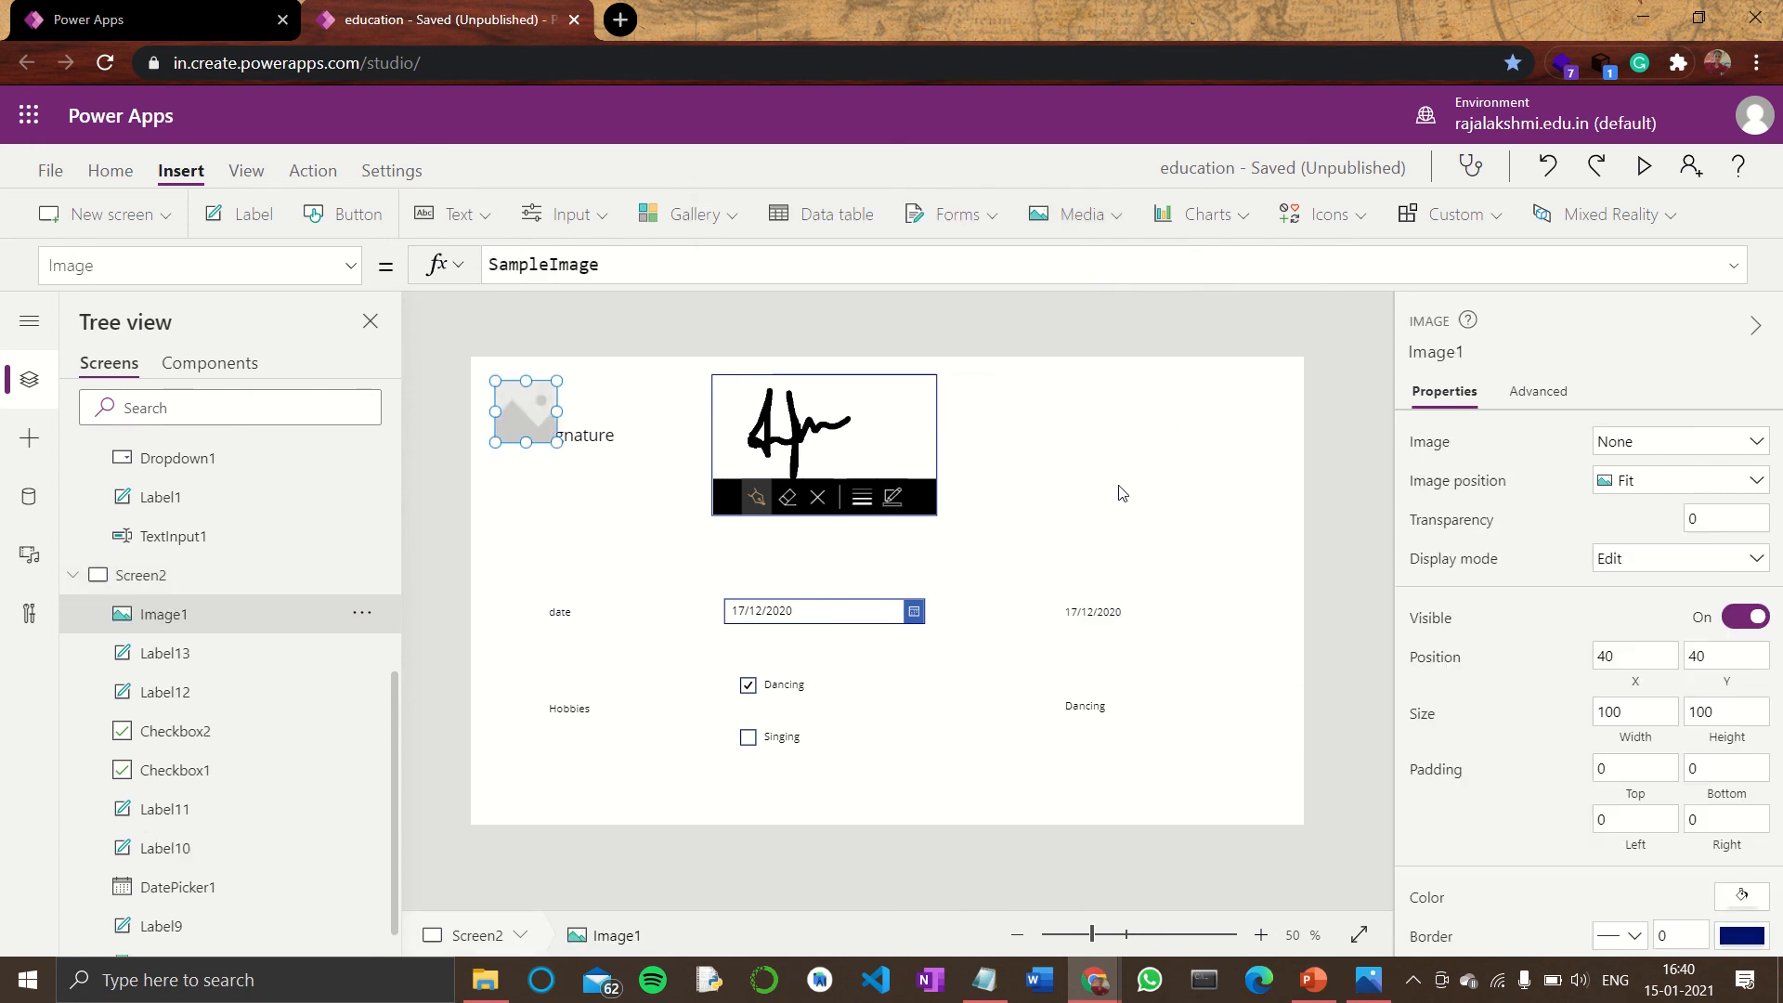
pyautogui.moveTo(527, 405); pyautogui.dragTo(1109, 456)
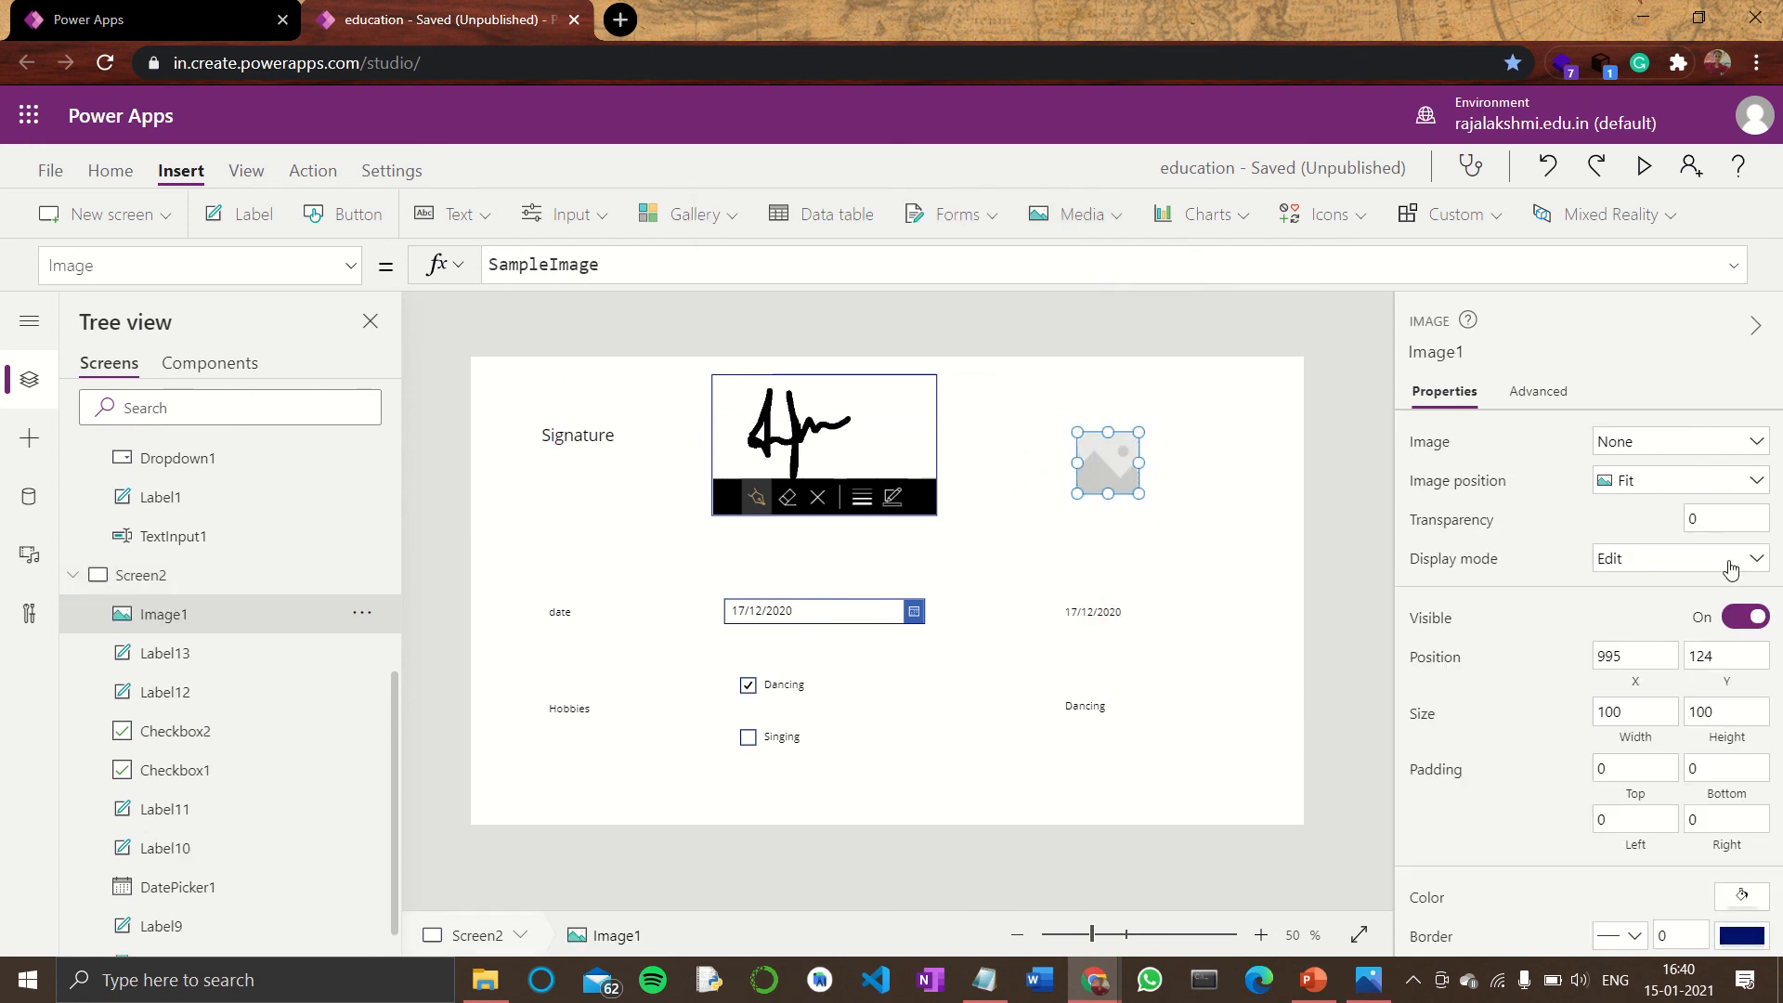
# - Load the education JPG file from Downloads into the image control
pyautogui.click(1727, 446)
pyautogui.click(1706, 475)
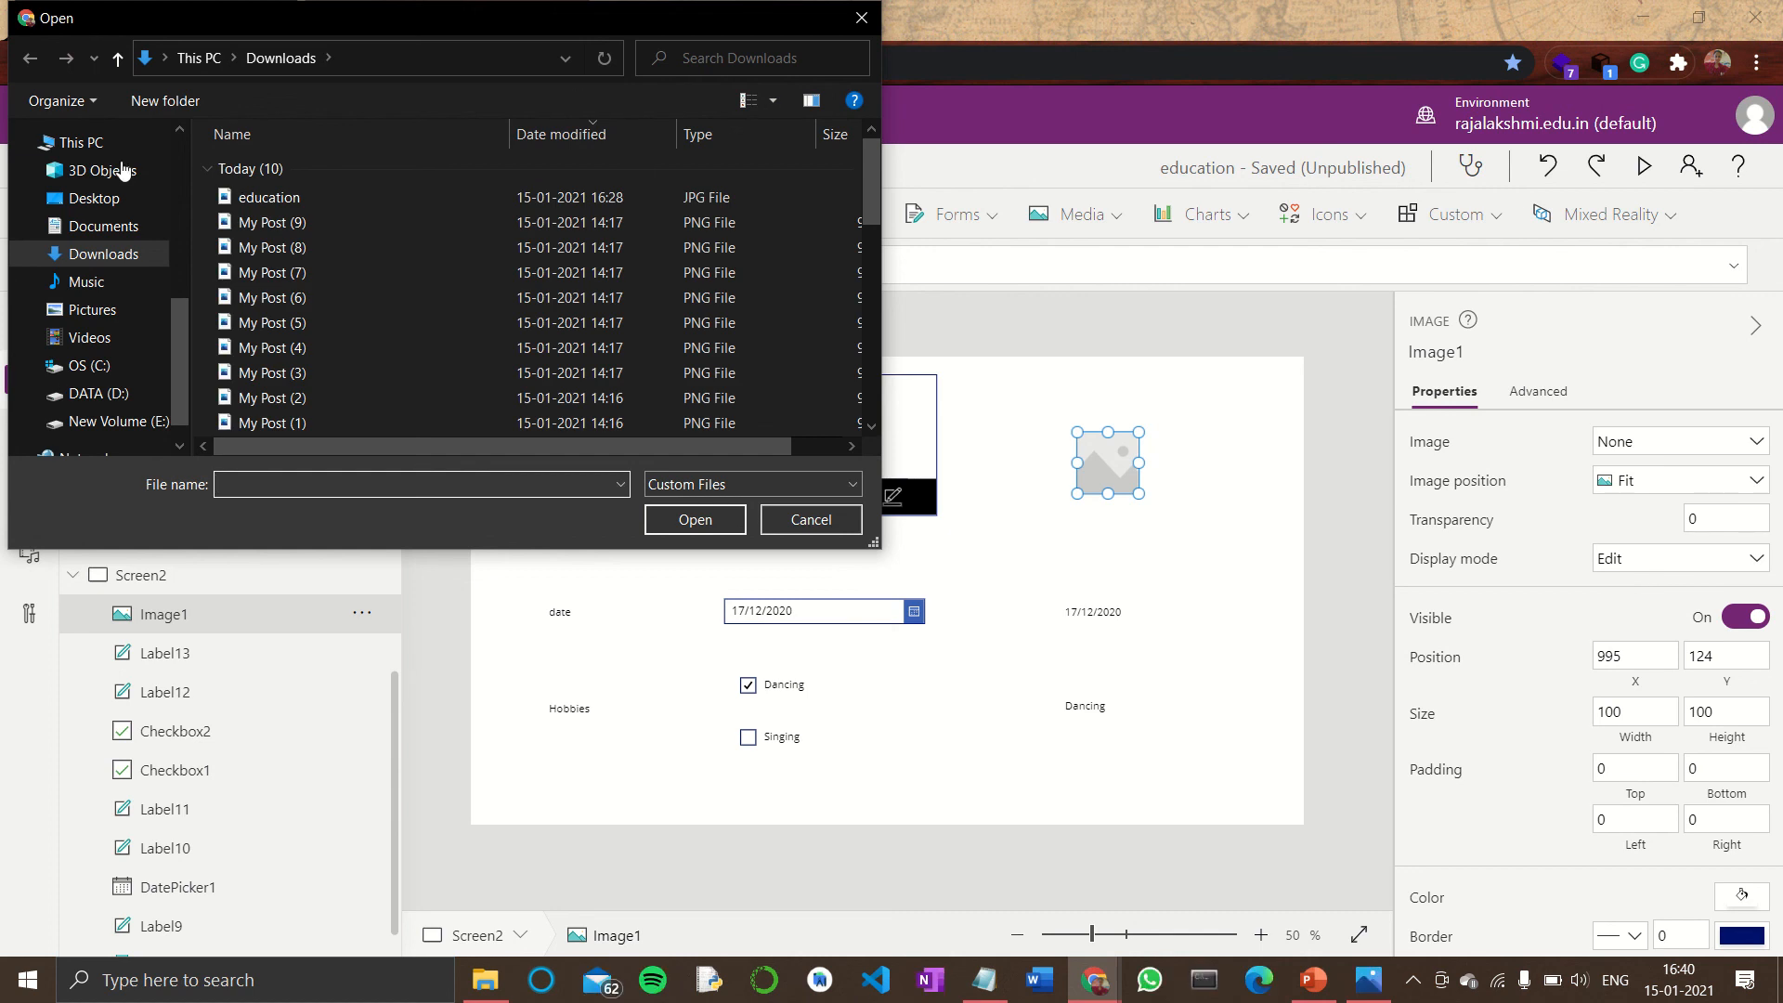
pyautogui.click(255, 193)
pyautogui.click(677, 515)
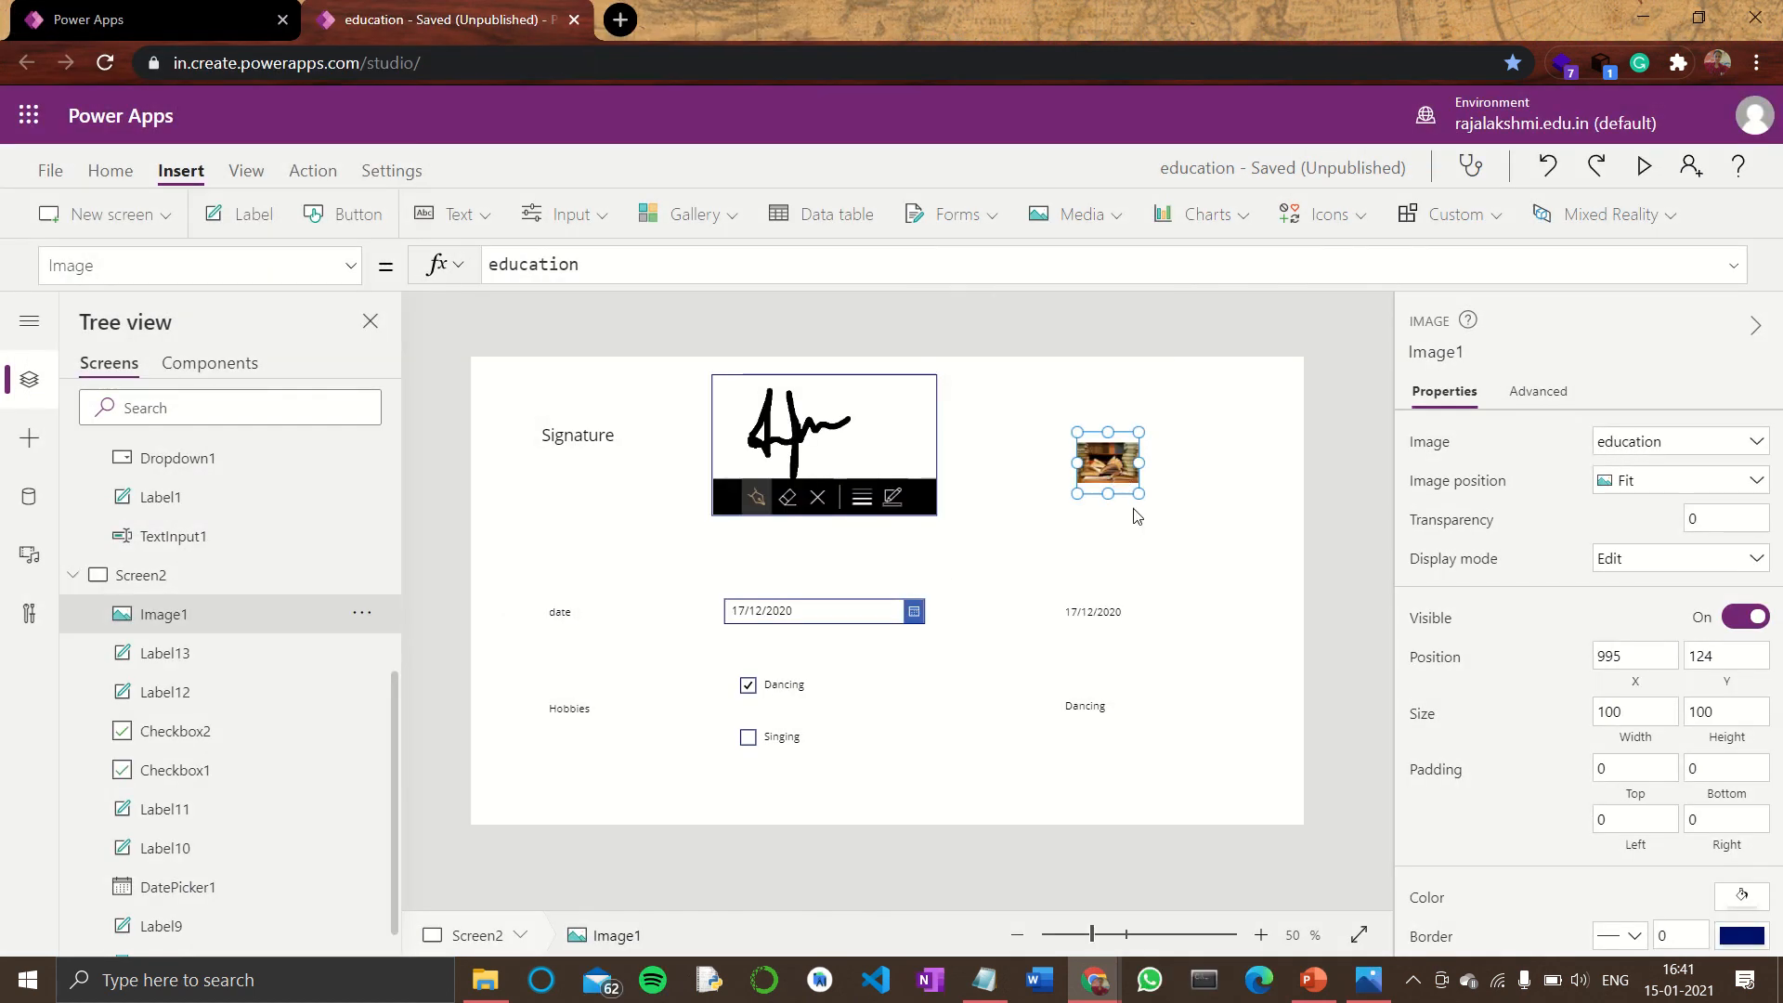
# - Enlarge the image to about 398 by 336 and move it up beside the pen input, clear of the date label
pyautogui.moveTo(1139, 492); pyautogui.dragTo(1266, 610)
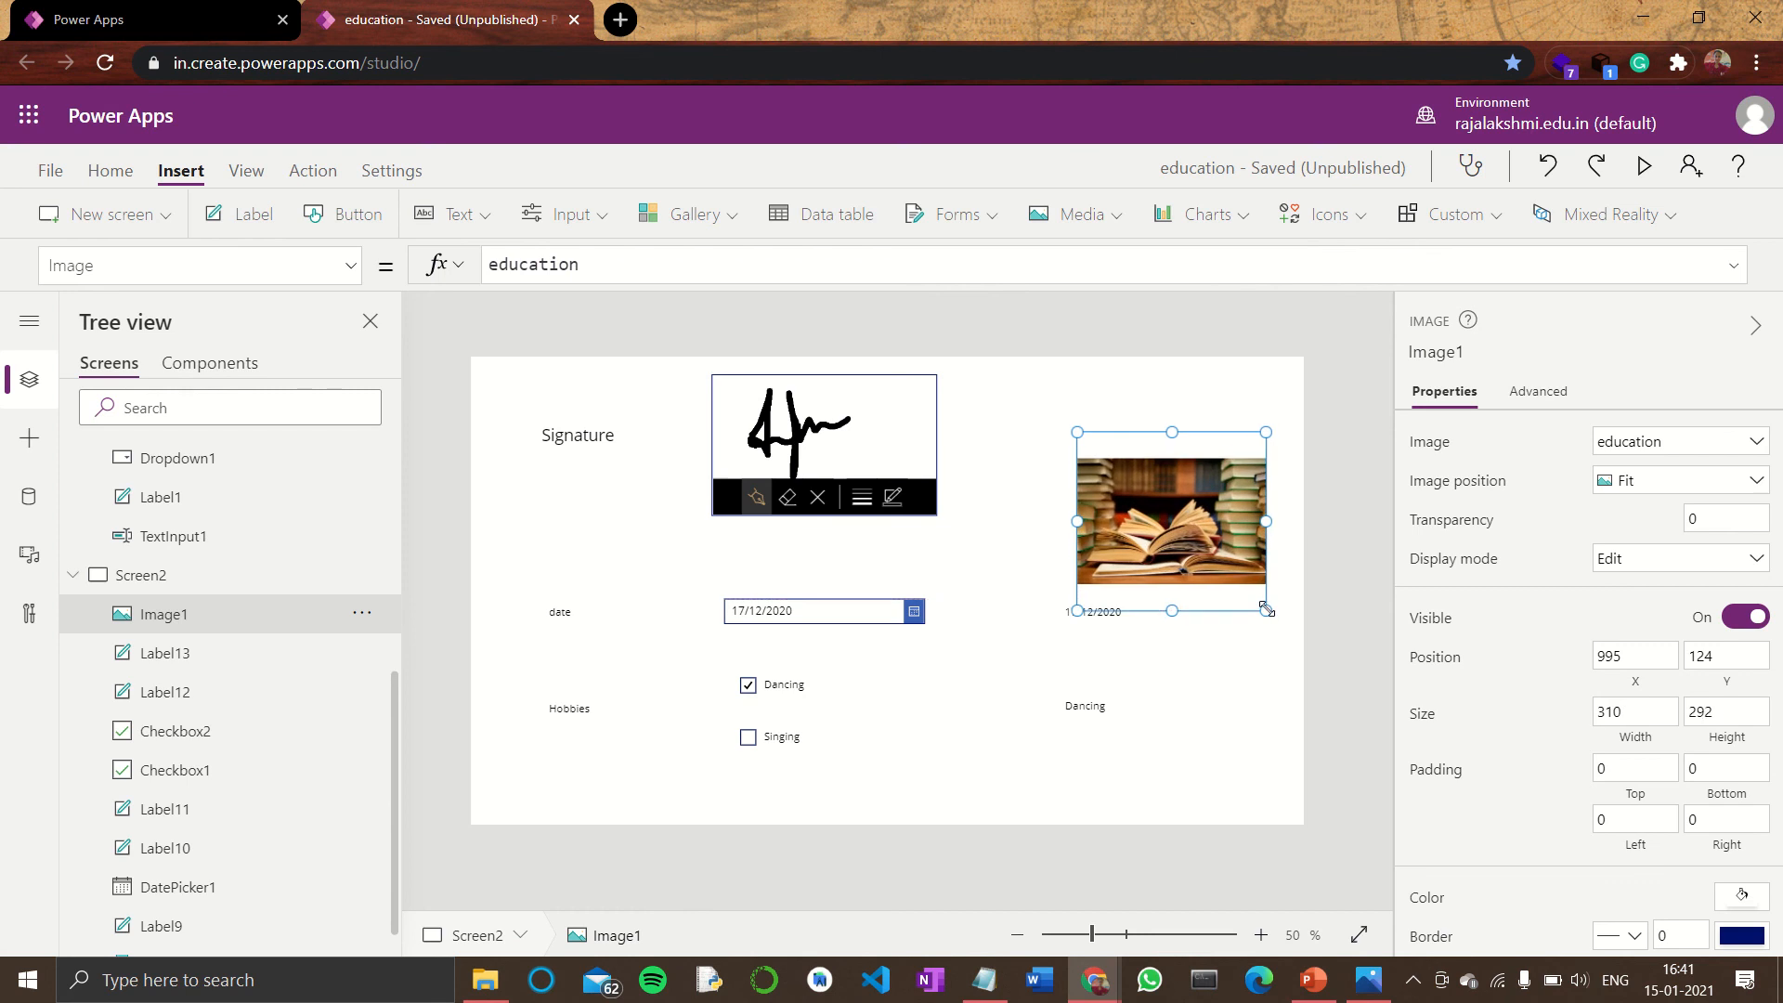
pyautogui.moveTo(1163, 549); pyautogui.dragTo(1127, 491)
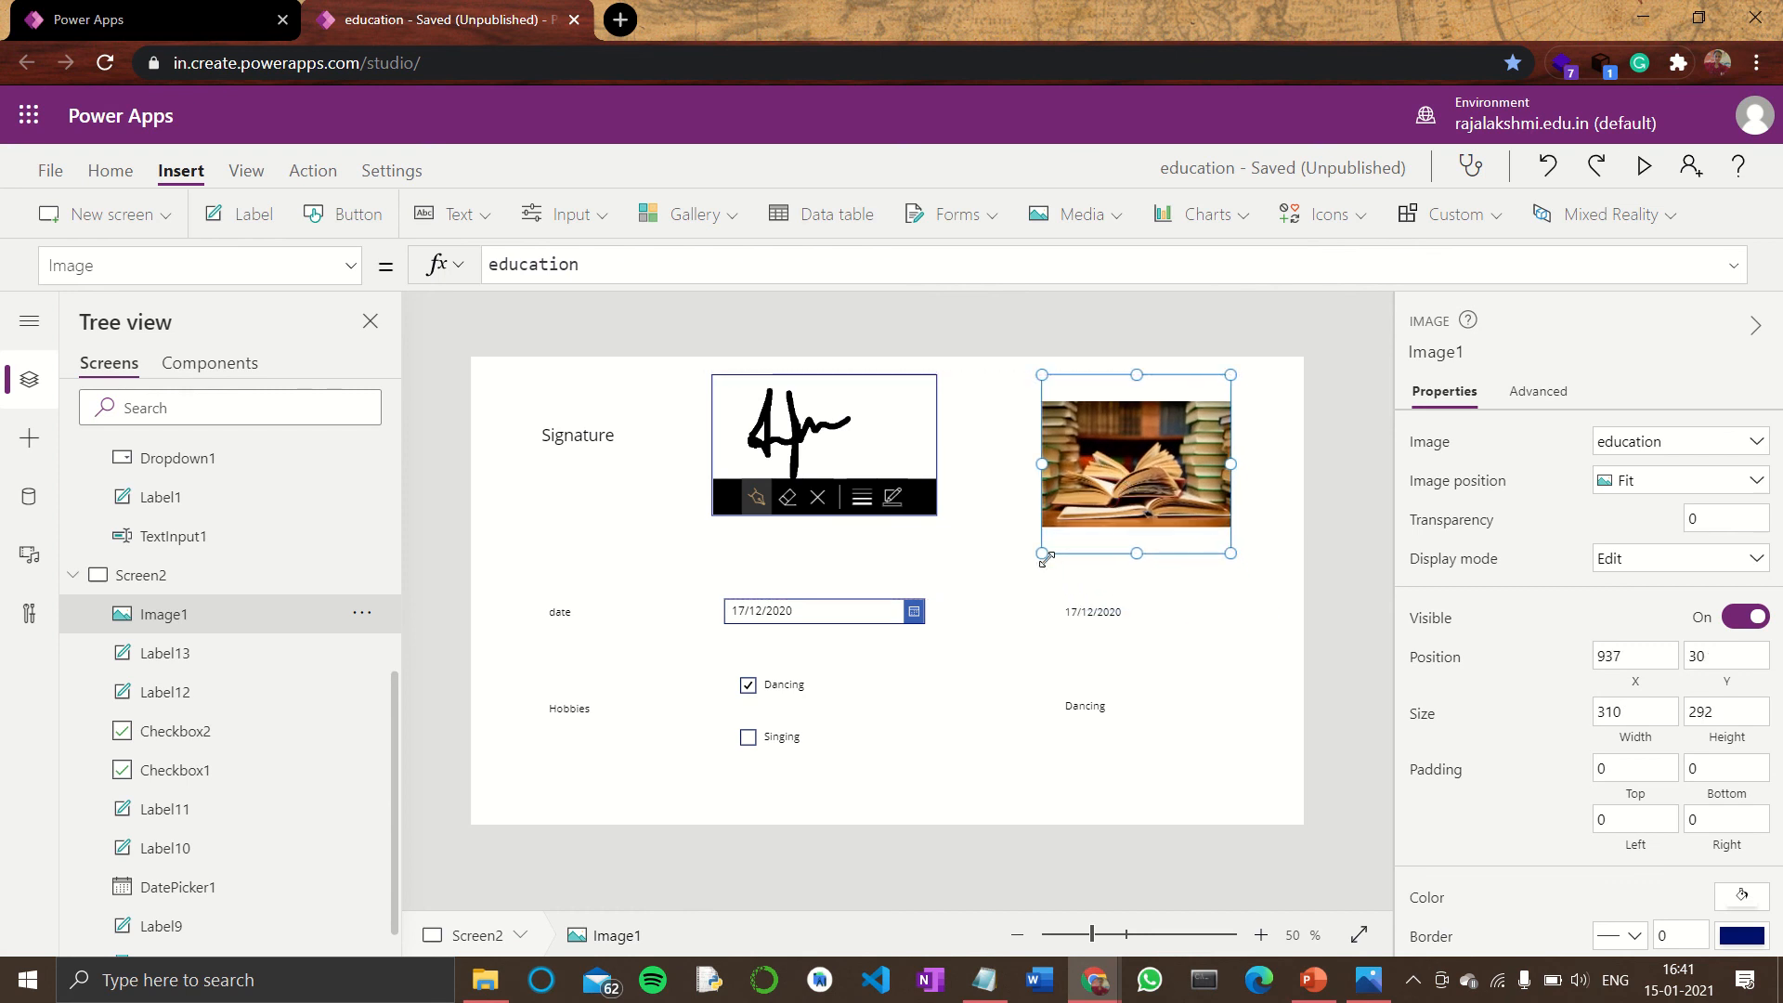
pyautogui.moveTo(1042, 553); pyautogui.dragTo(988, 579)
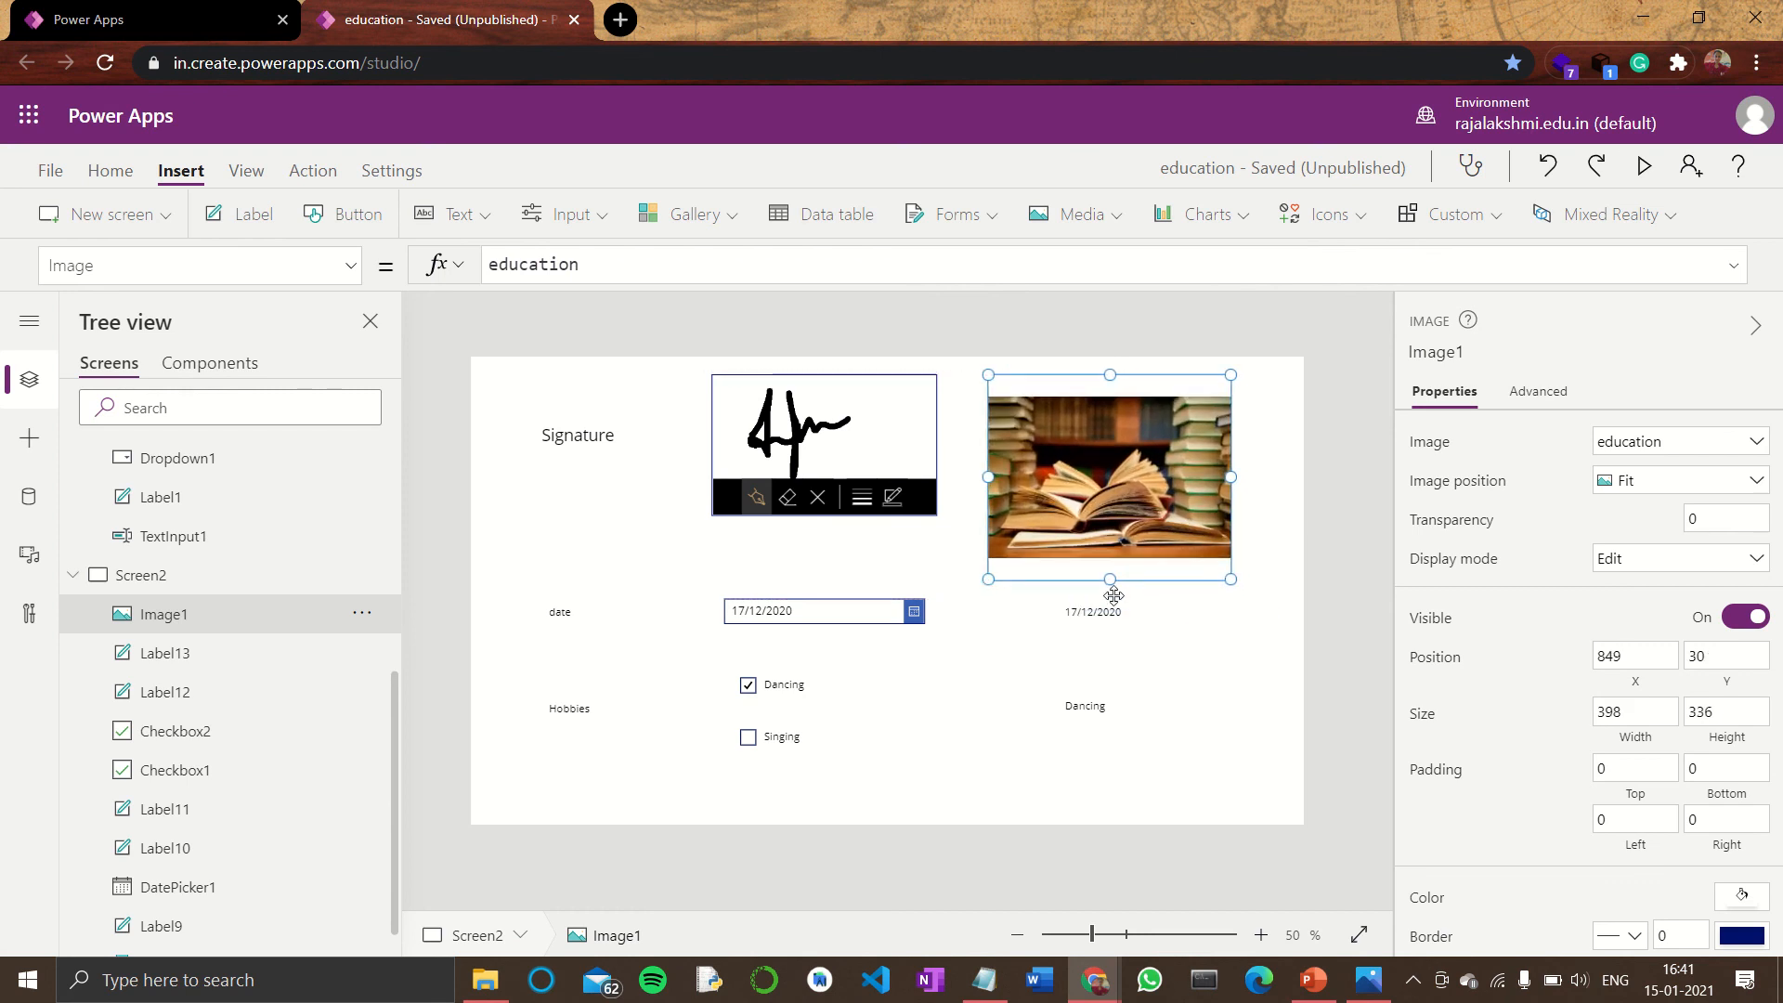
# - Set the image position to Fill and shift the image sideways to about X 875
pyautogui.click(1663, 490)
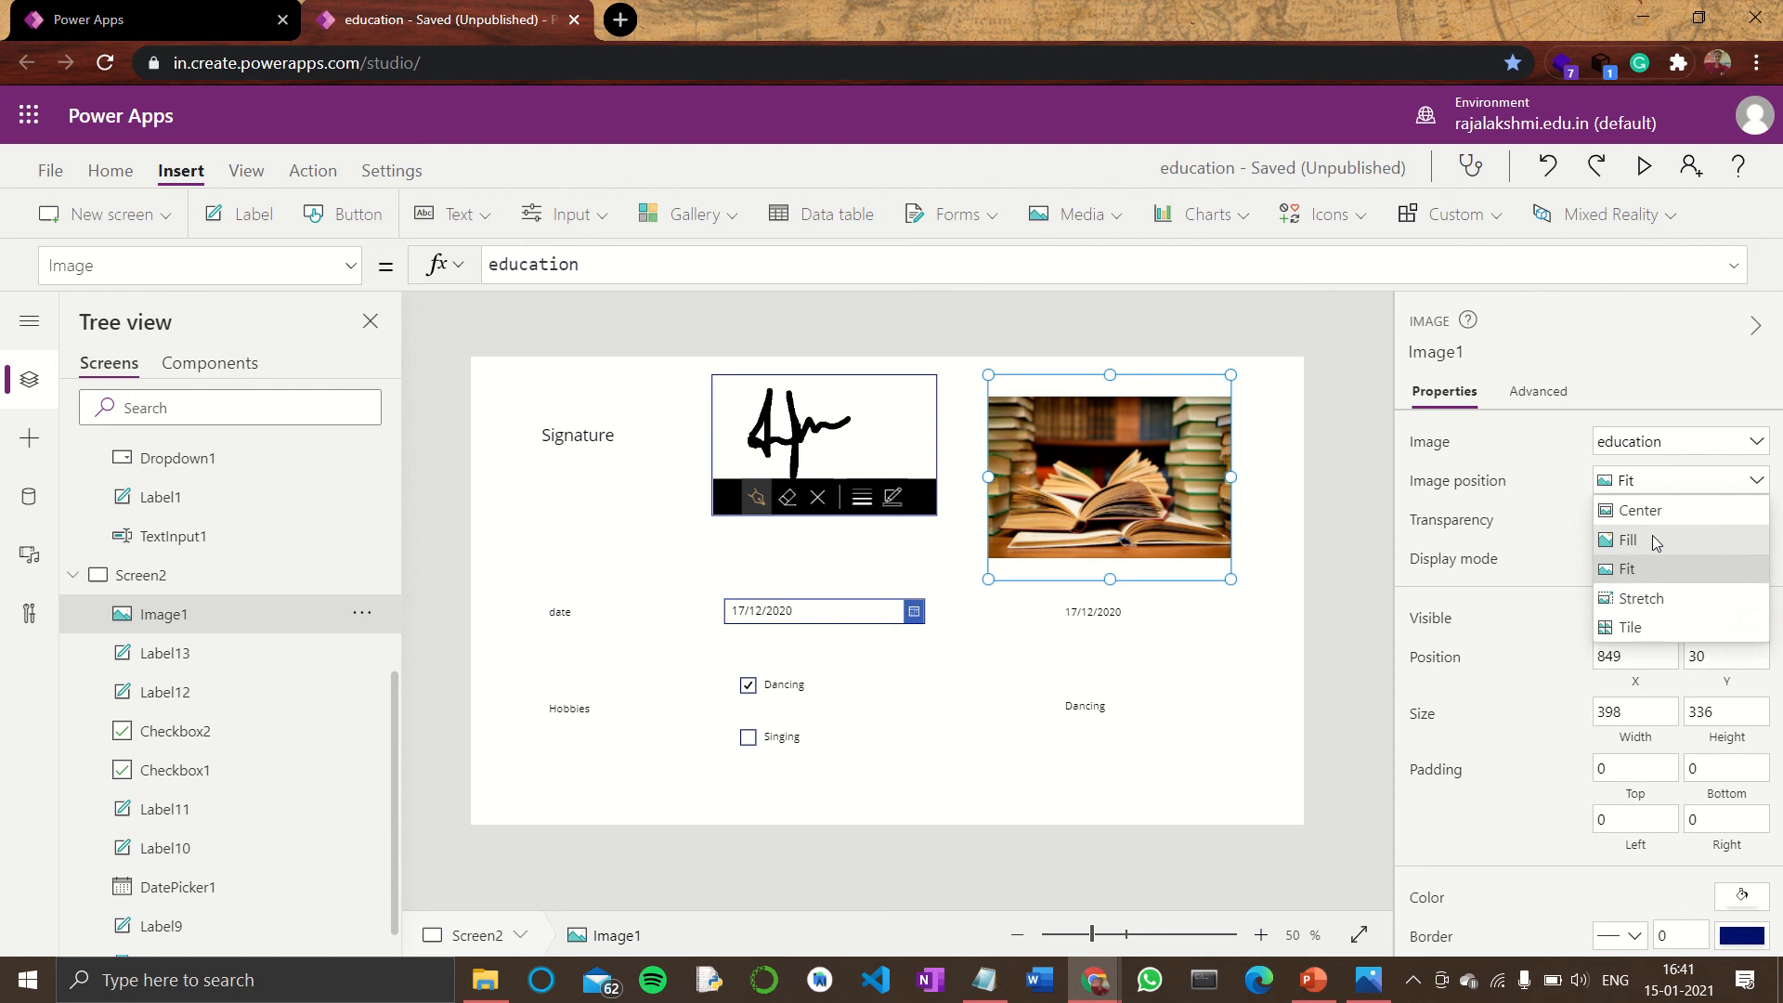
pyautogui.click(1664, 534)
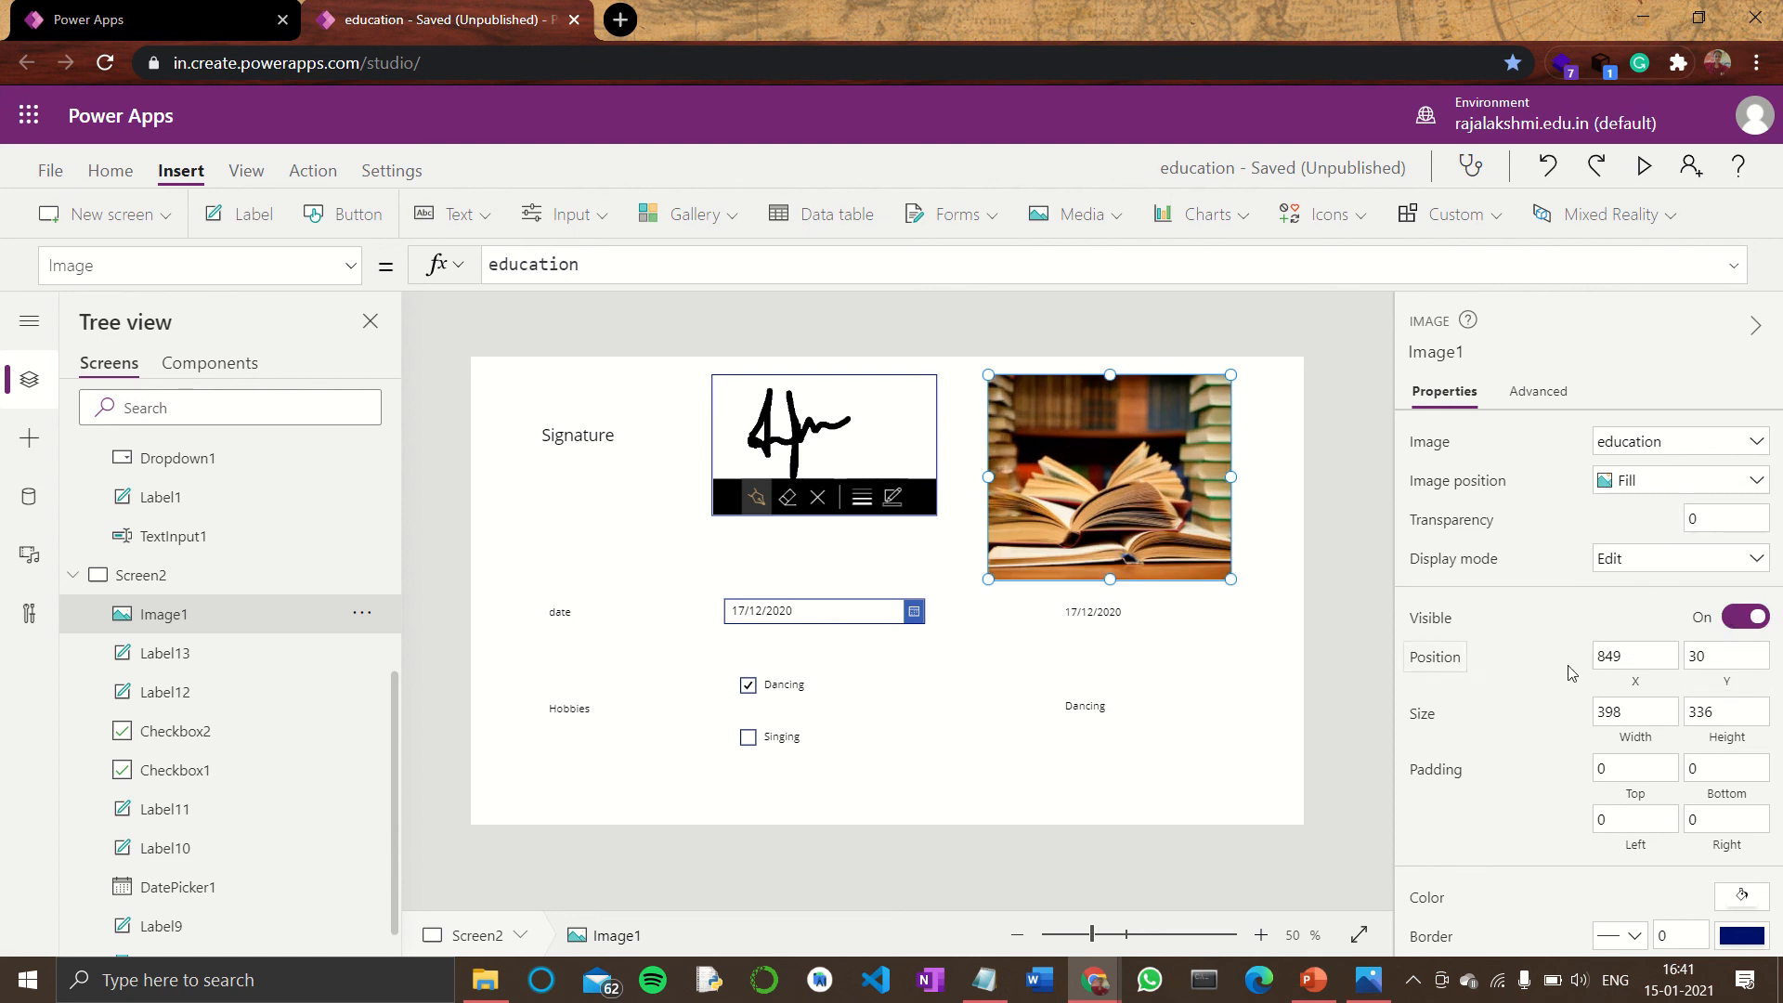
pyautogui.scroll(-3, 1615, 761)
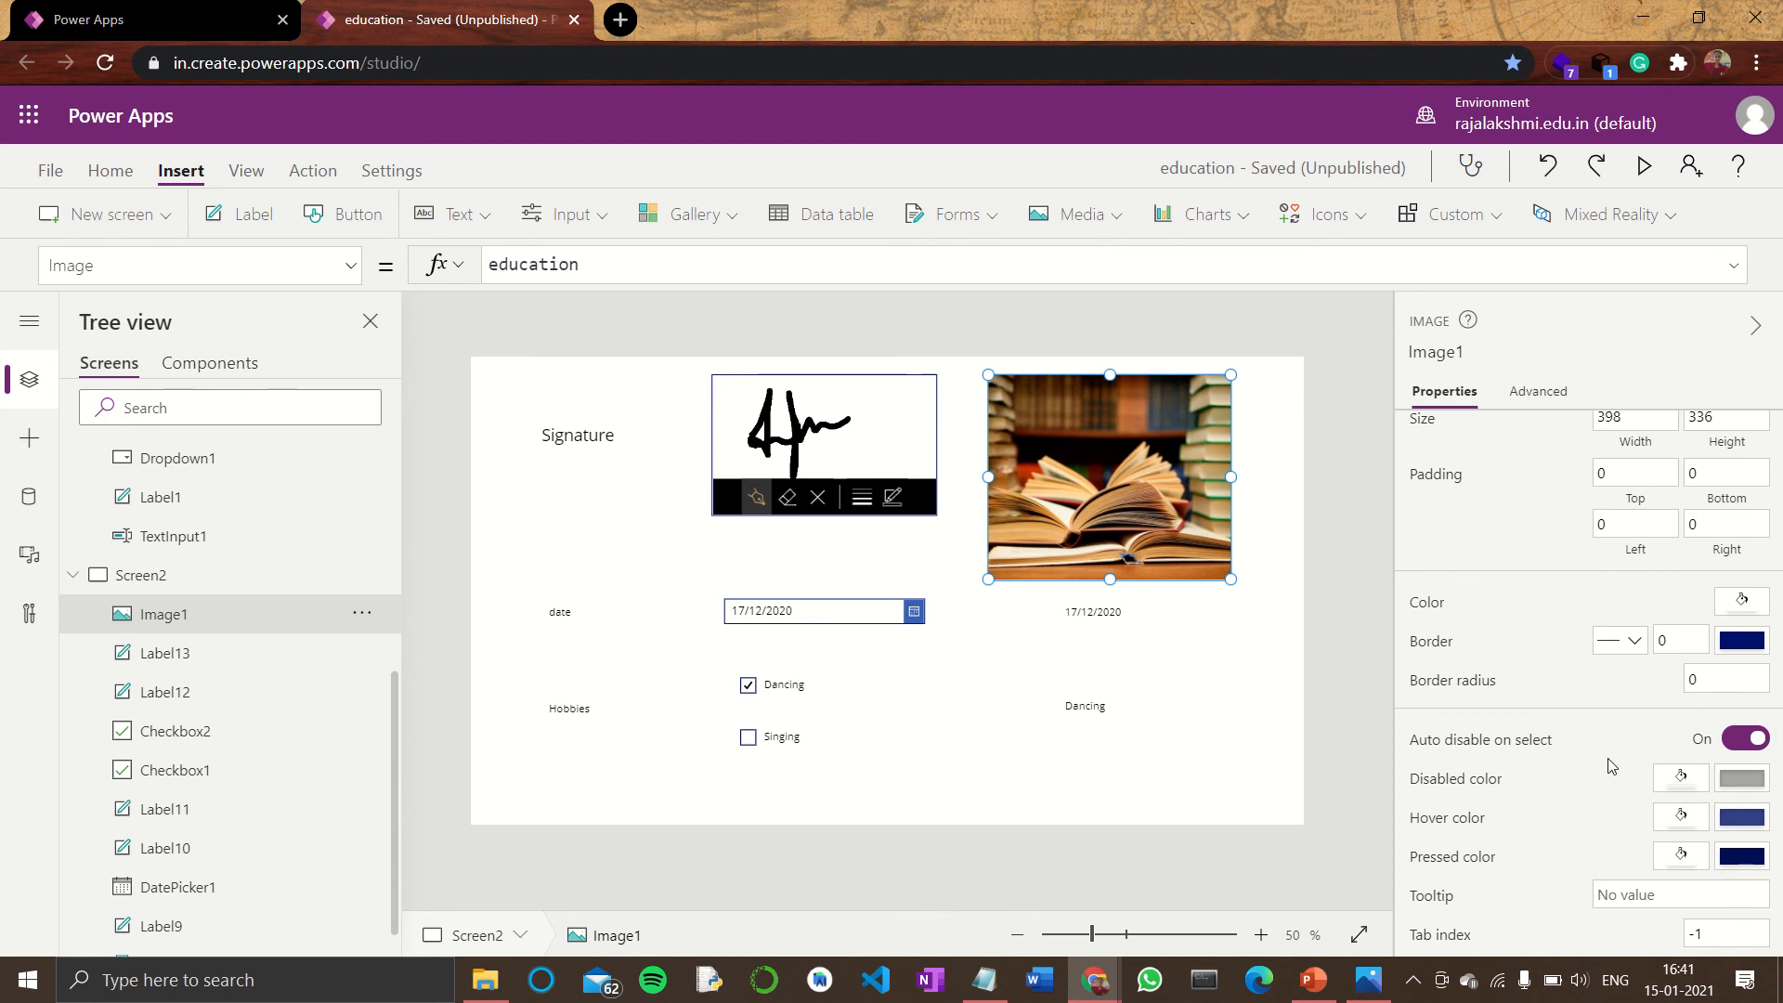
pyautogui.scroll(3, 1508, 577)
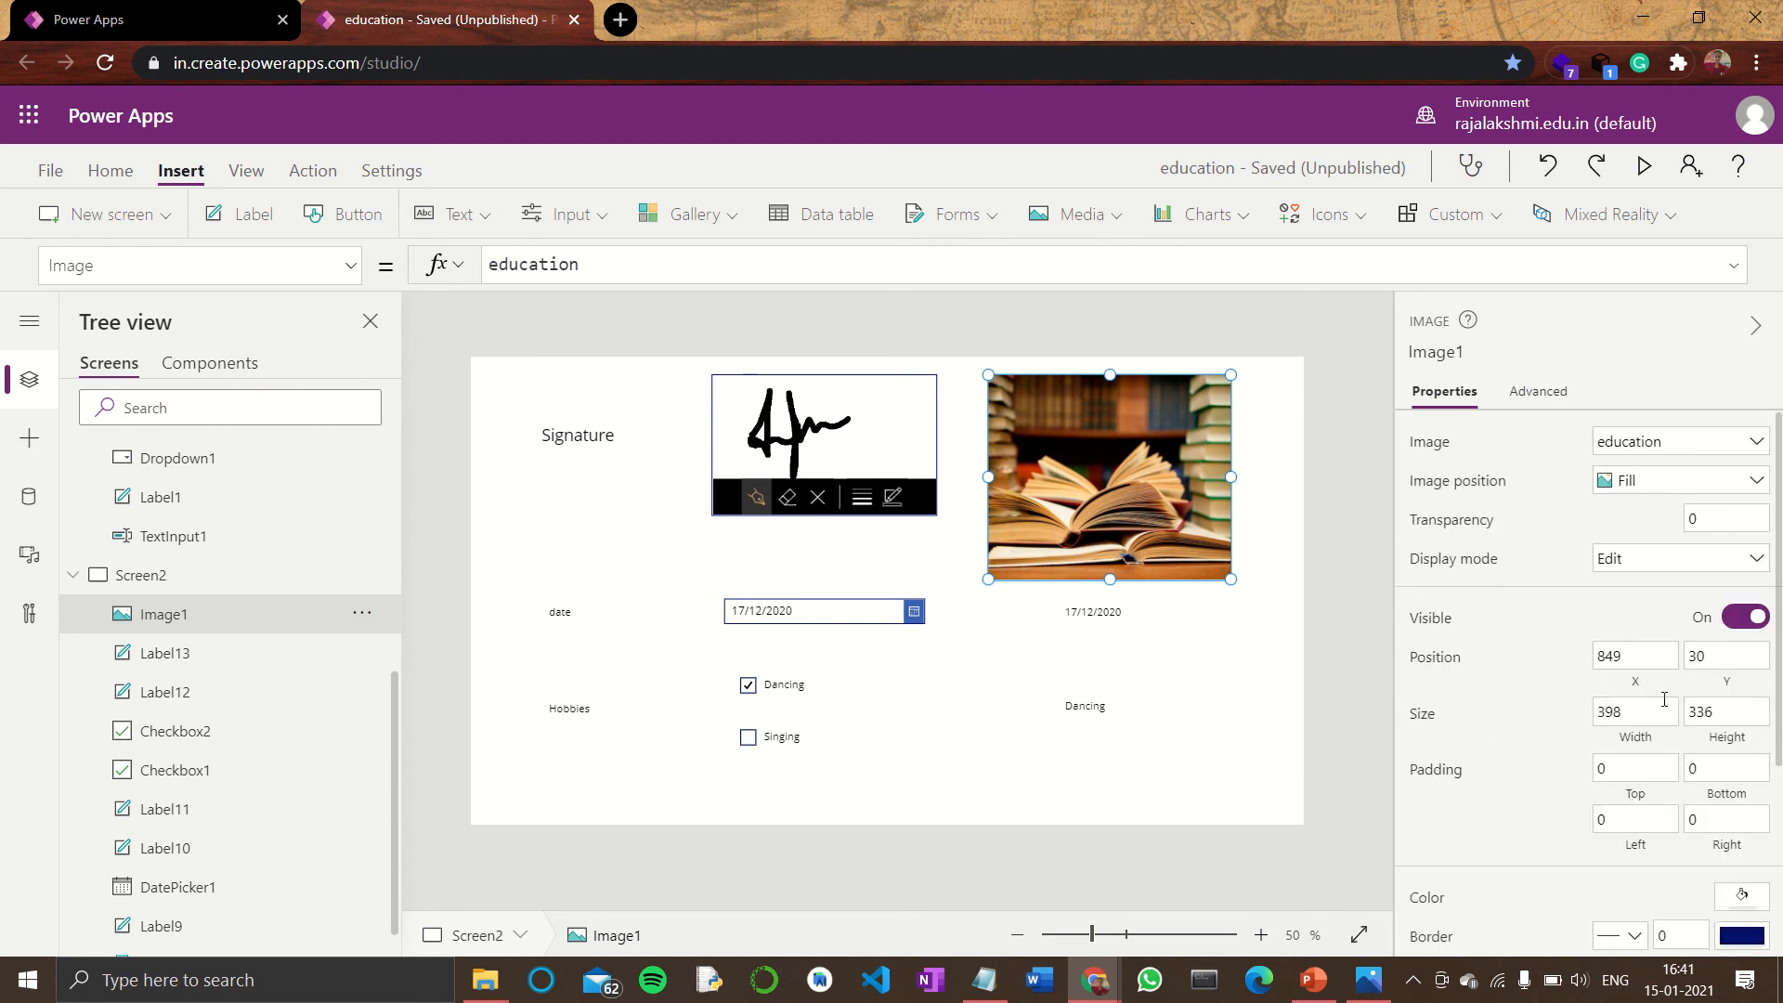
pyautogui.moveTo(1133, 504); pyautogui.dragTo(1139, 516)
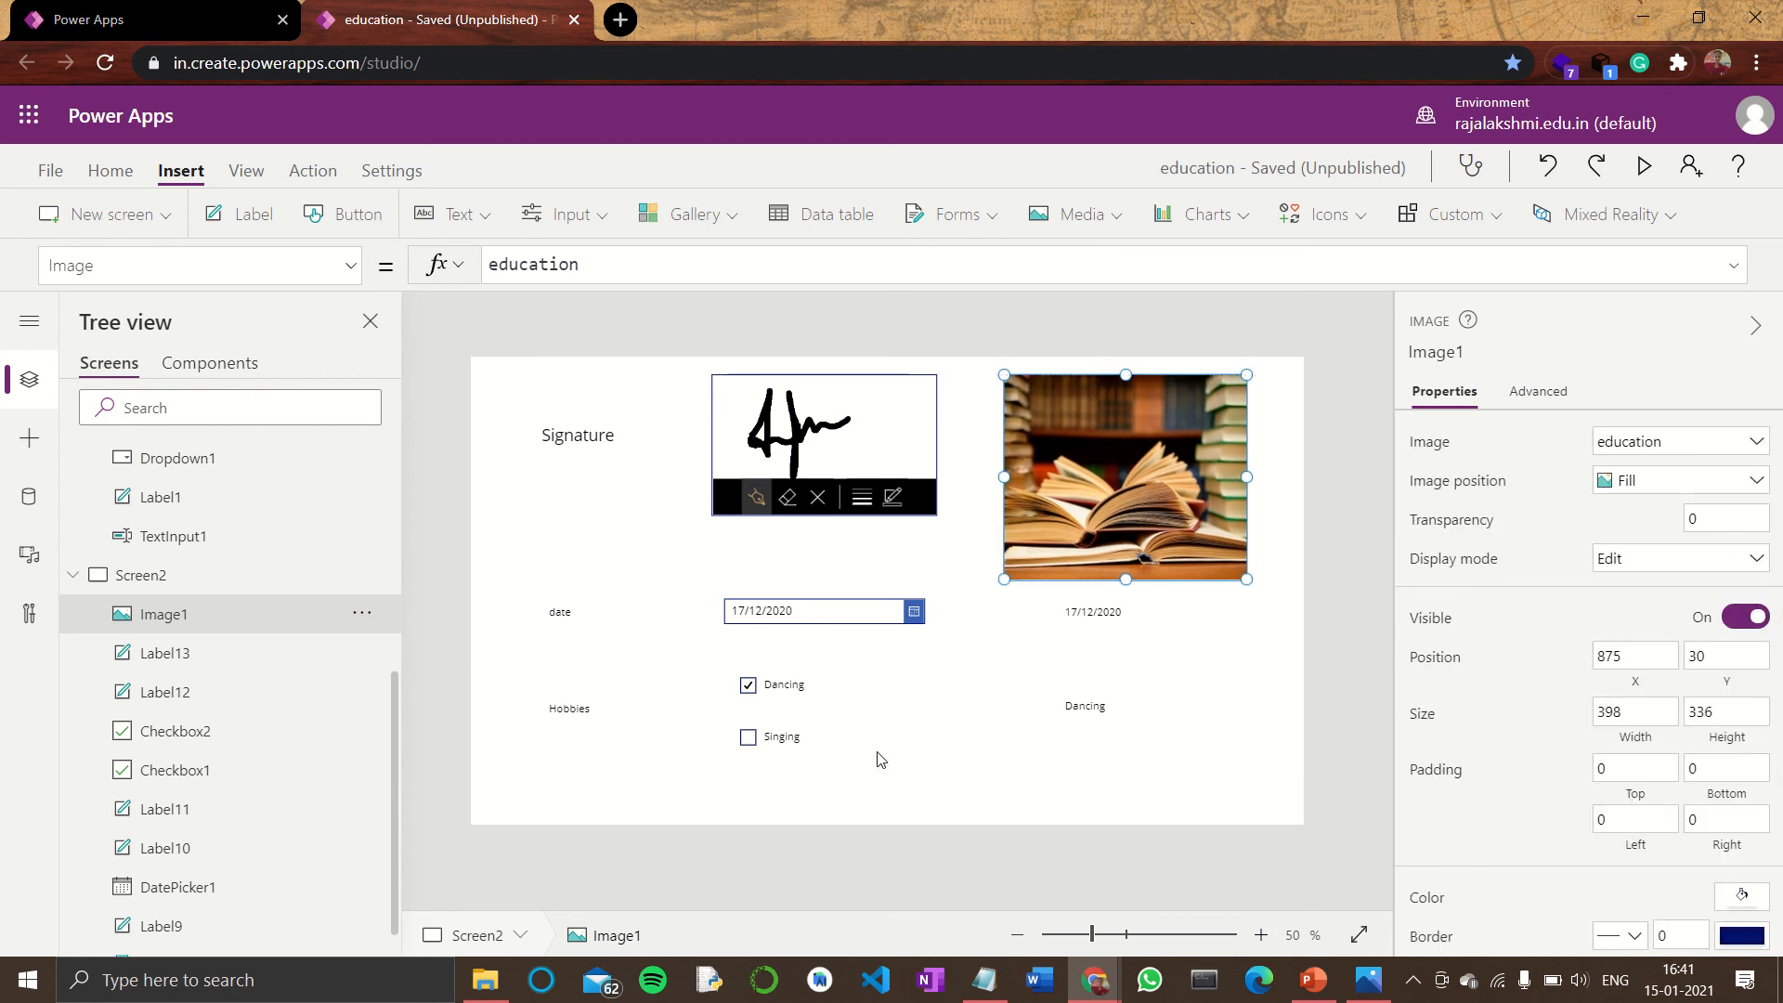
pyautogui.click(907, 792)
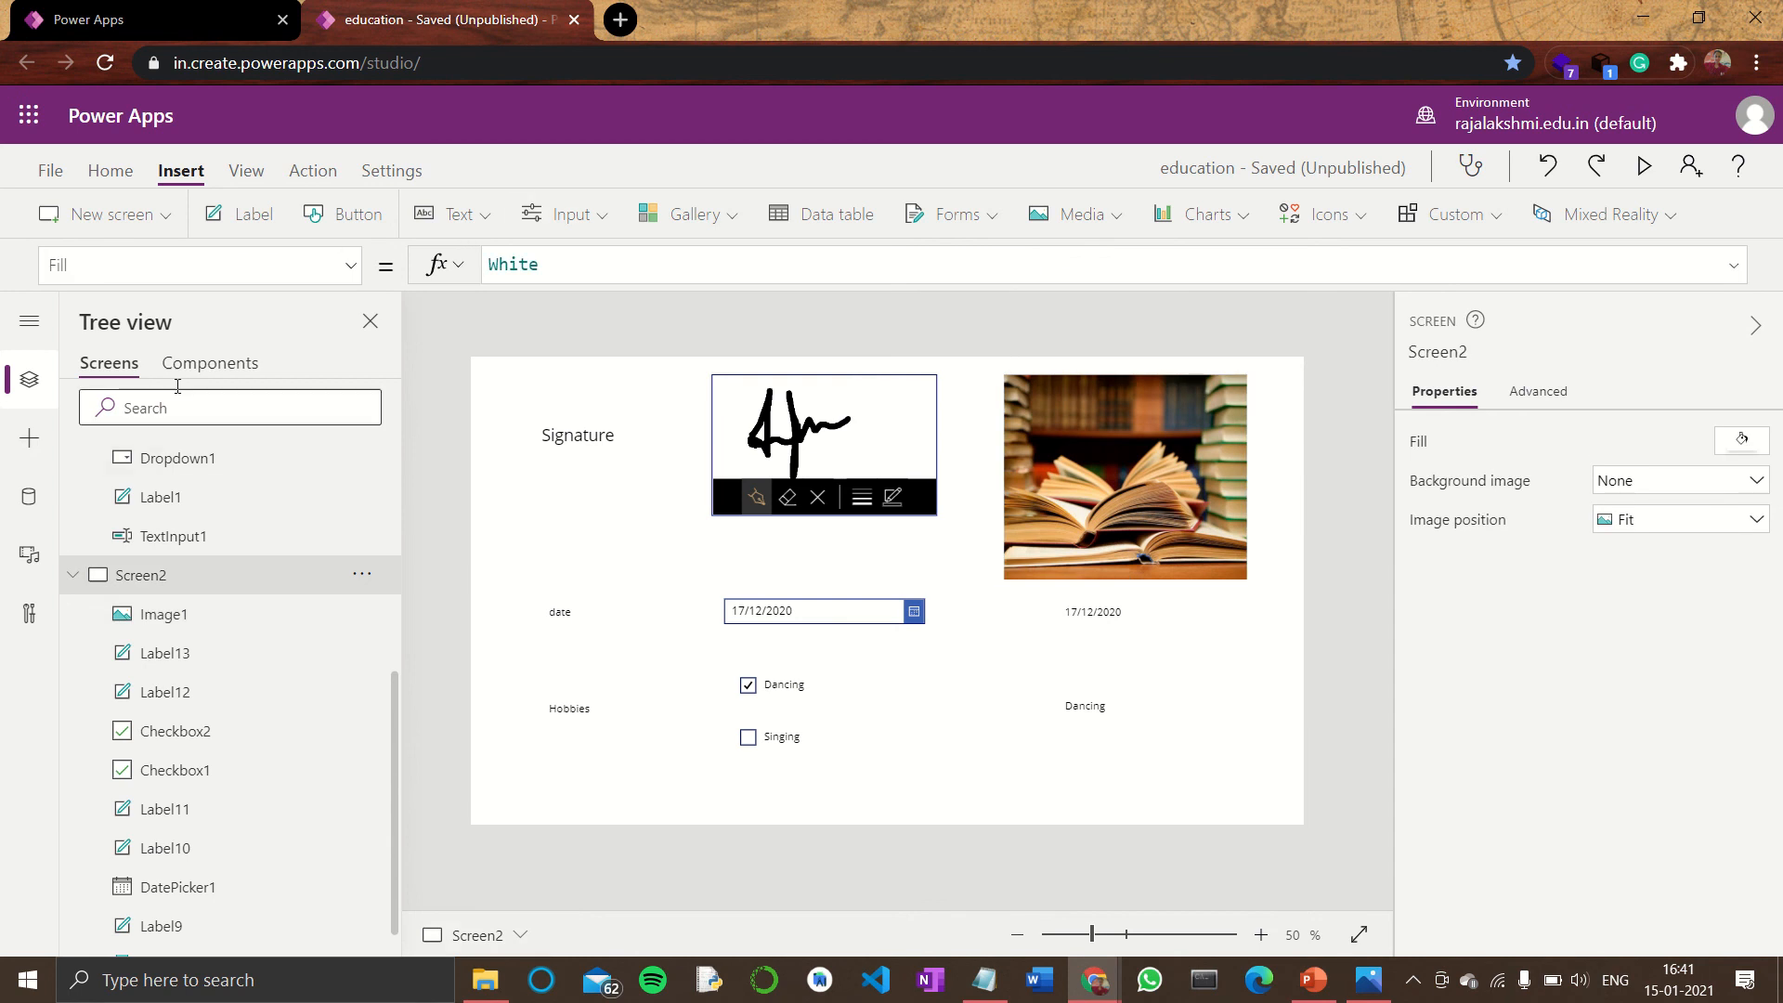
# - Add a blank third screen to the app and return to Screen2
pyautogui.click(113, 219)
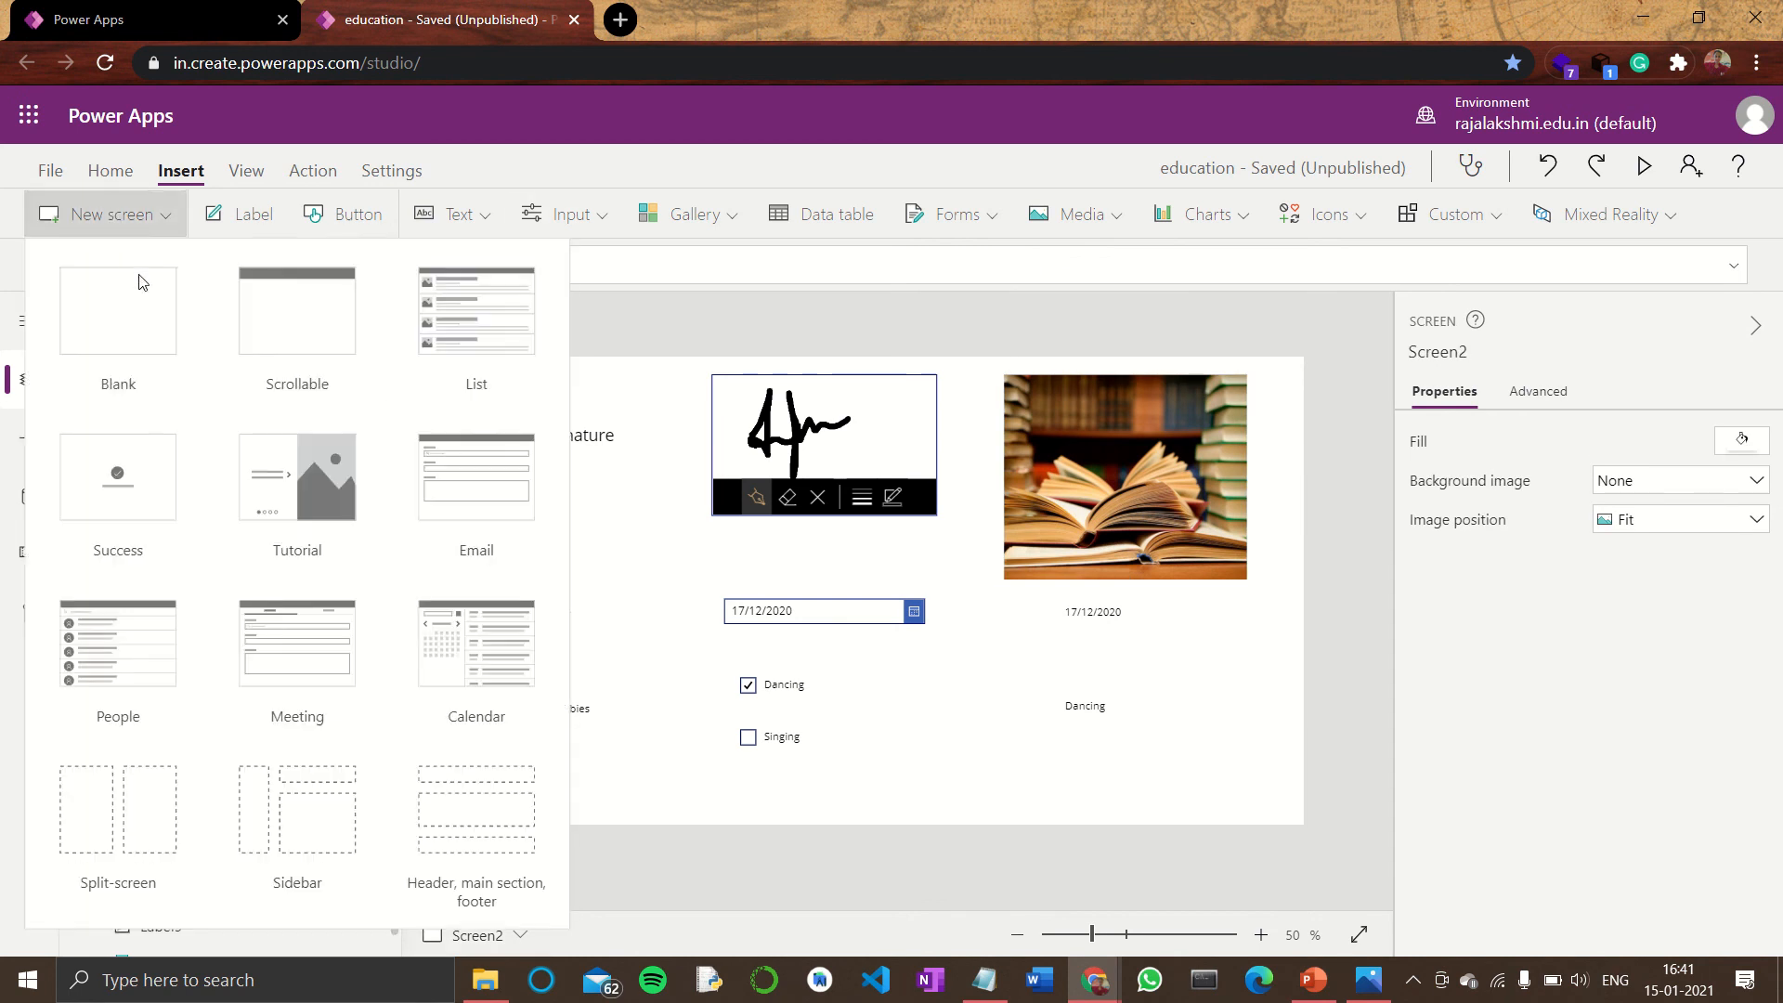
pyautogui.click(158, 315)
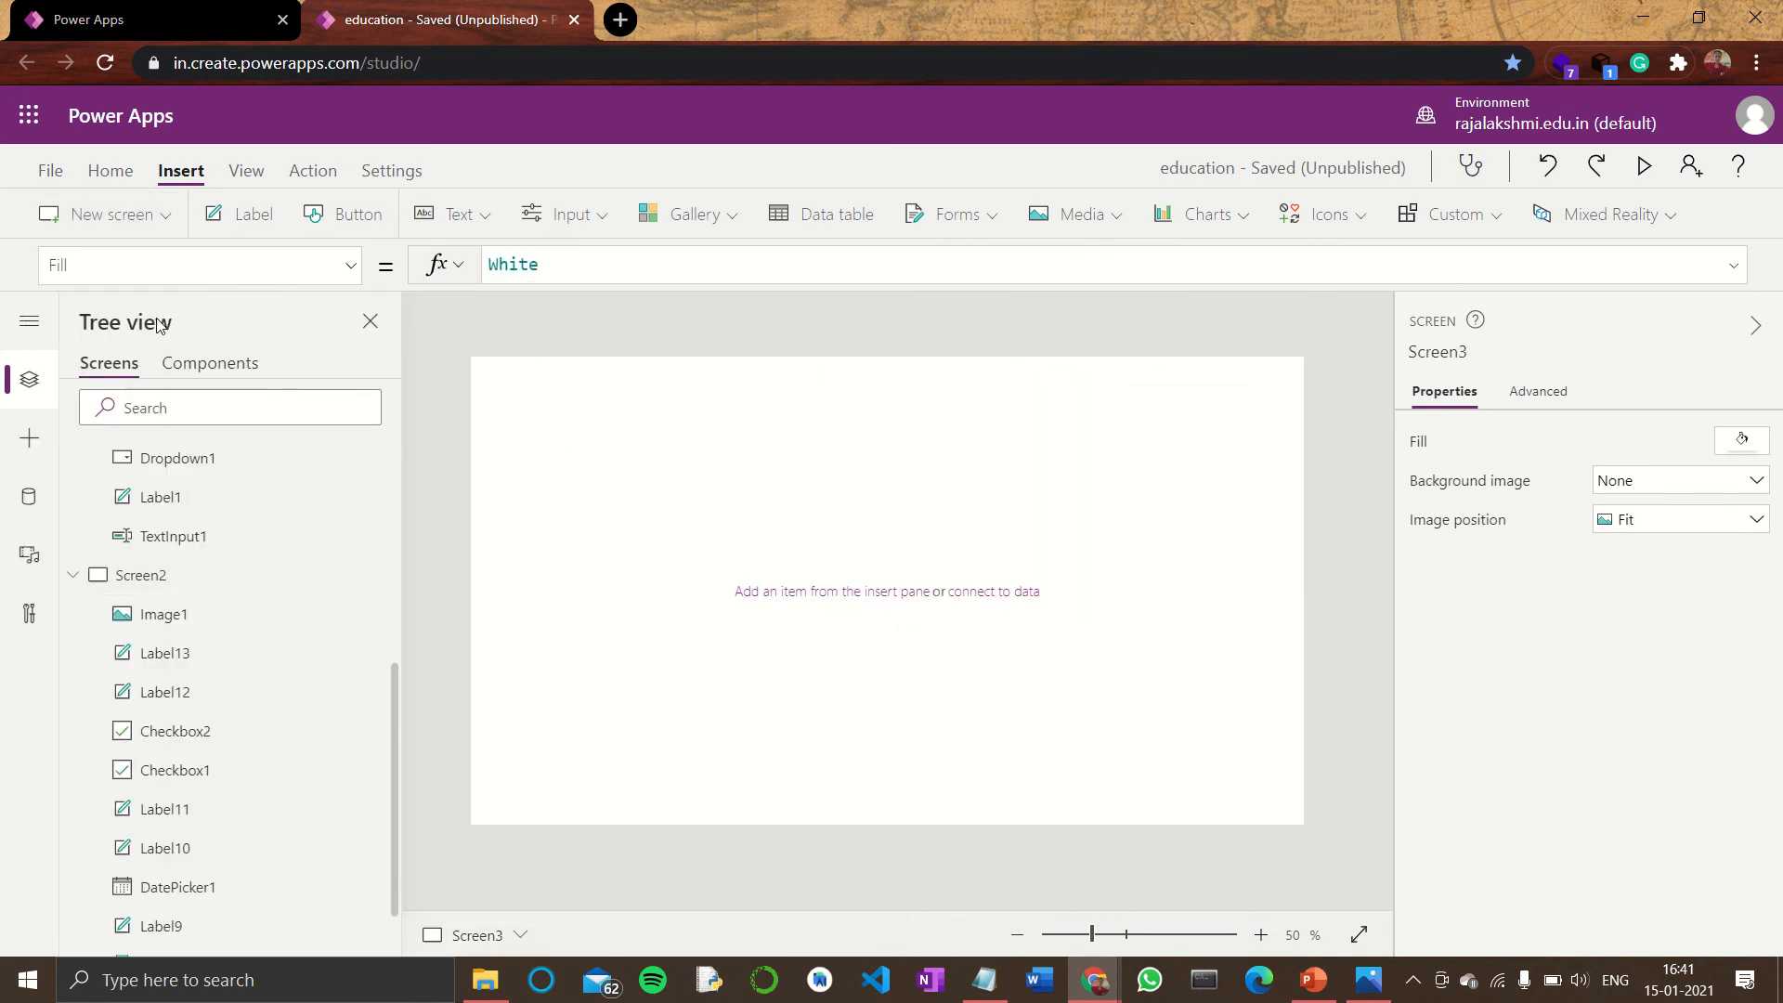
pyautogui.click(188, 577)
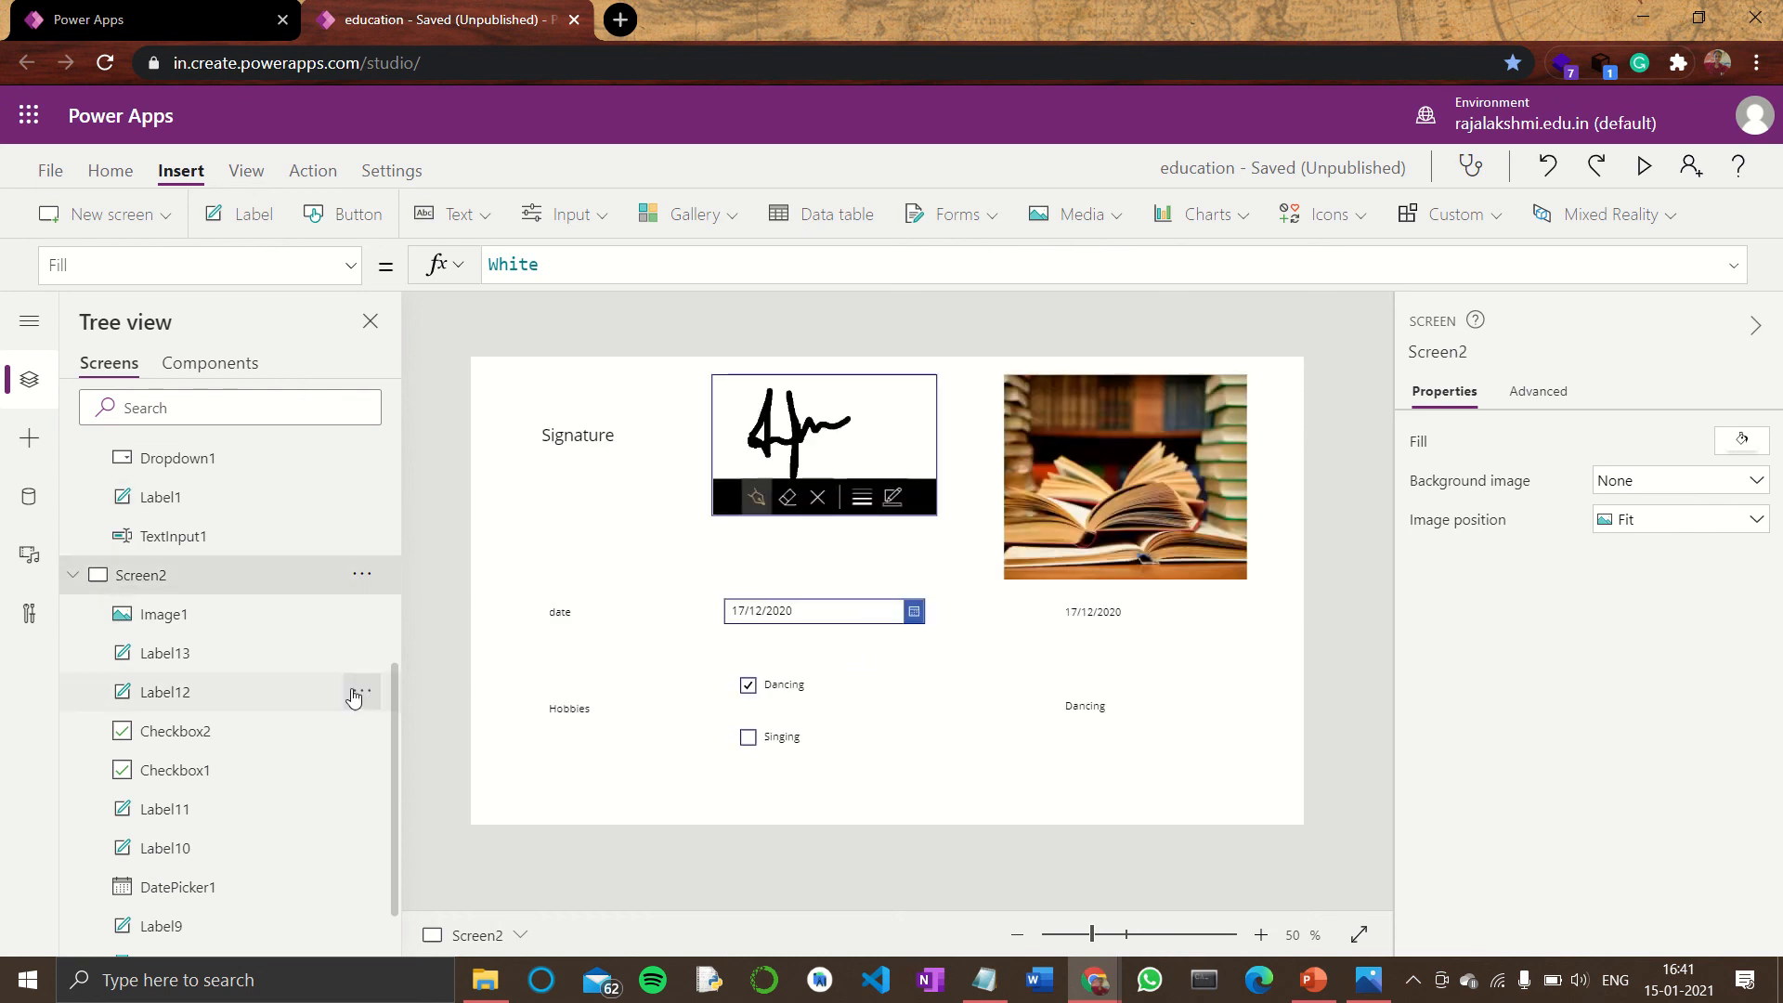
pyautogui.scroll(-1, 339, 687)
pyautogui.click(175, 933)
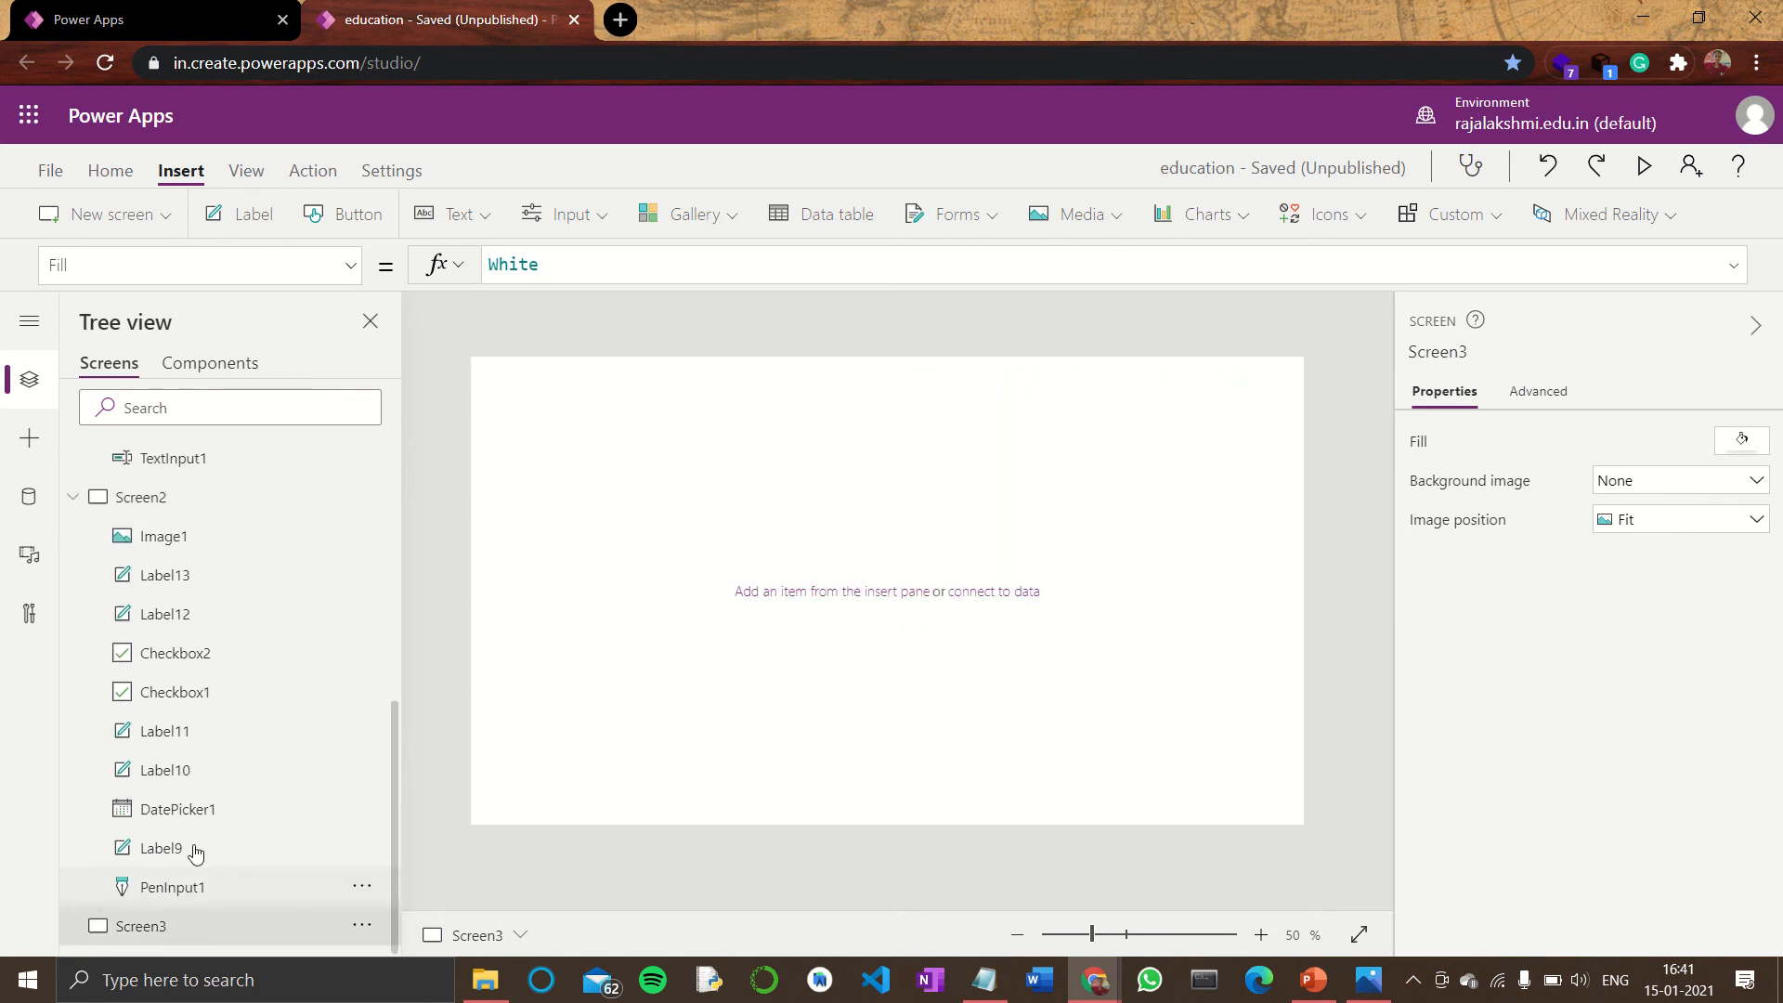
pyautogui.click(156, 506)
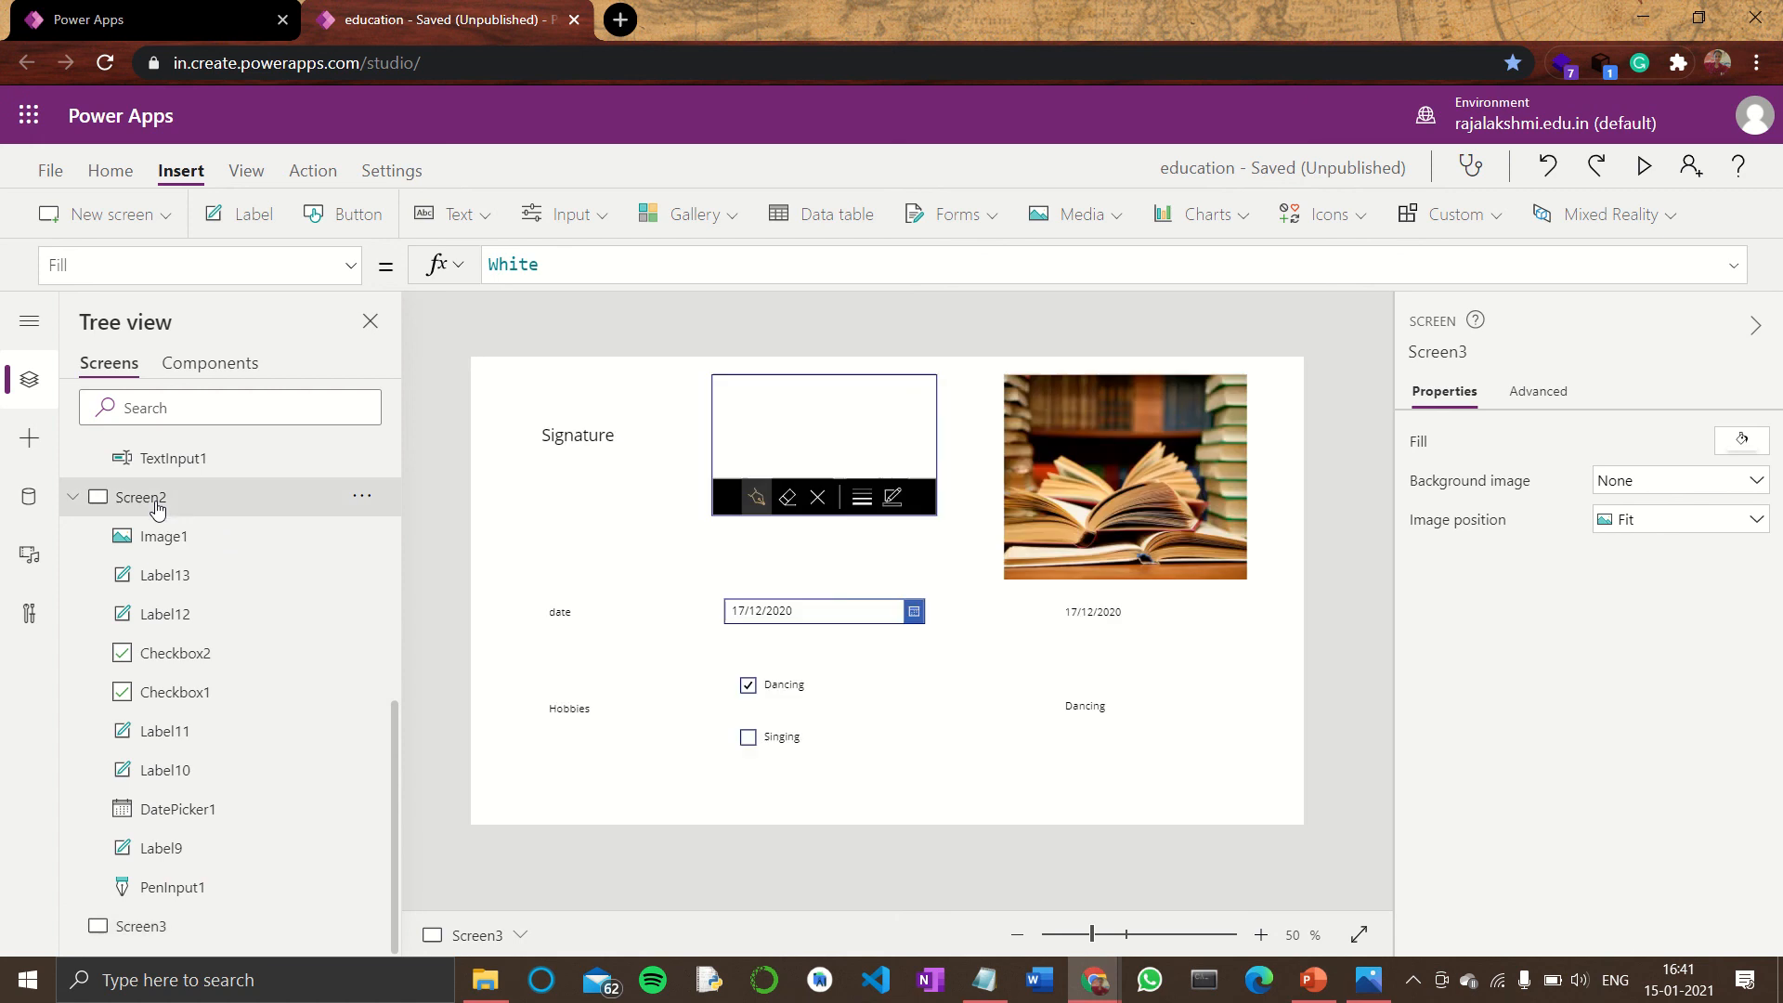
# - Add a button below the hobby check boxes at about X 681, Y 687 and set its text to "next"
pyautogui.click(343, 214)
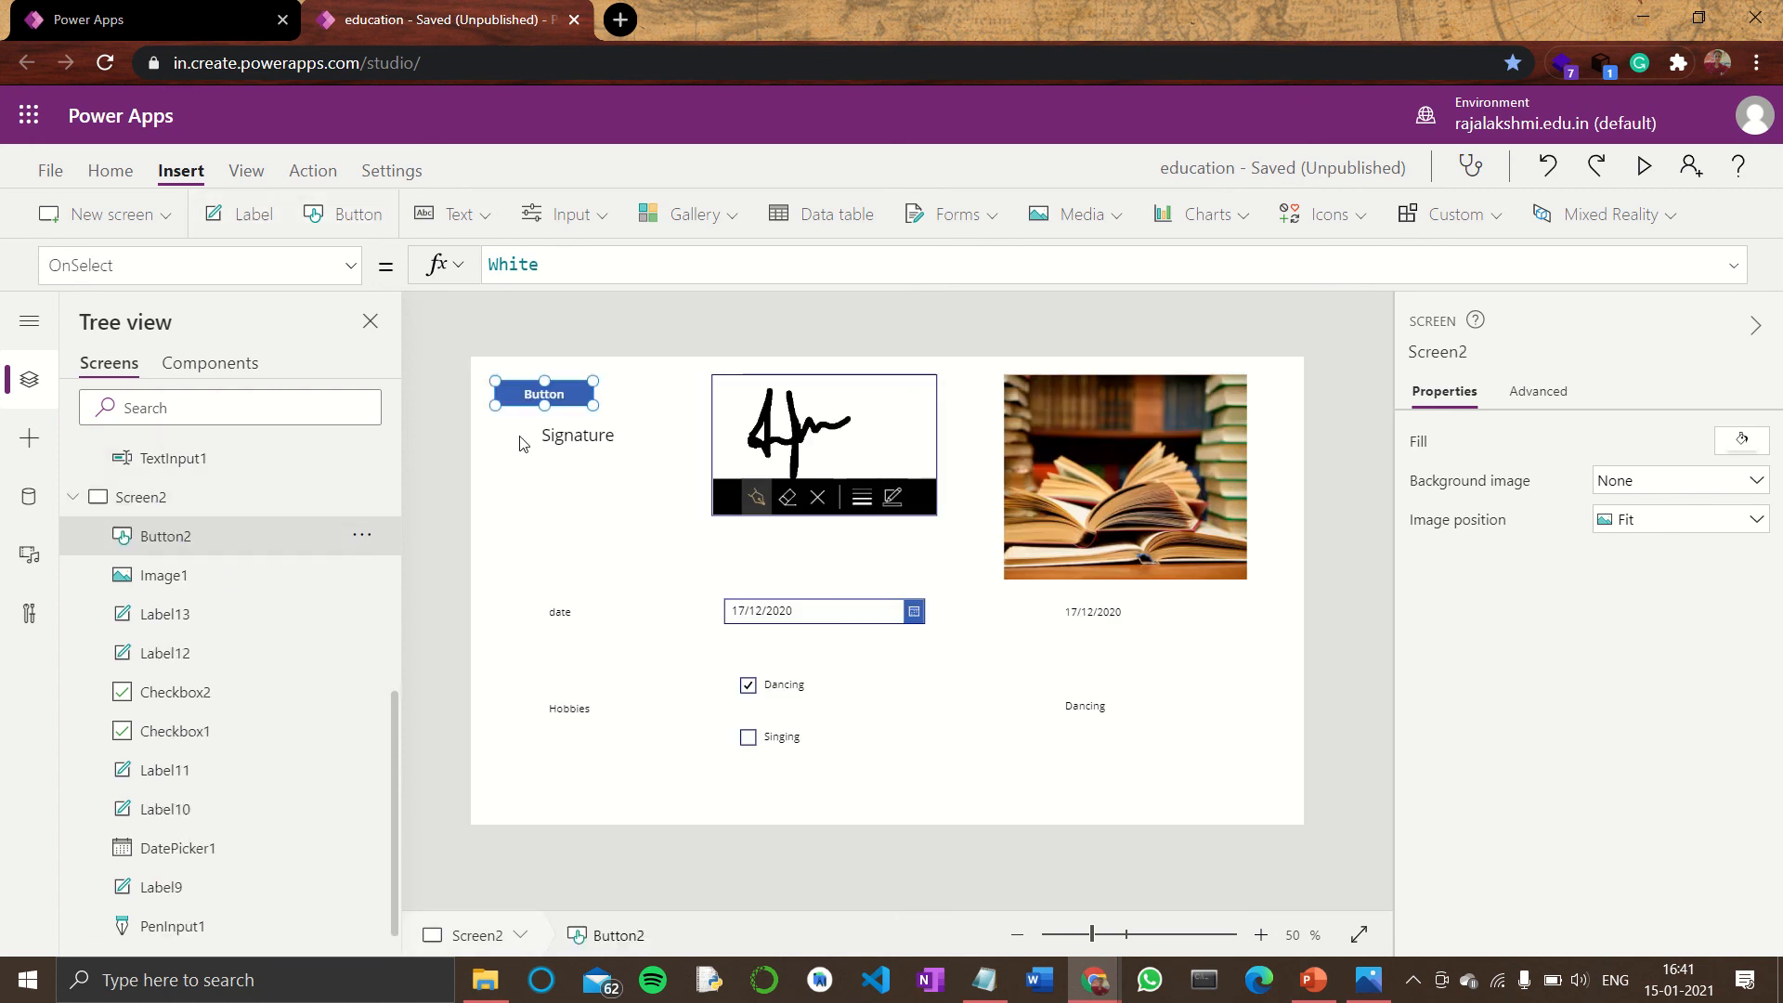
pyautogui.moveTo(526, 390); pyautogui.dragTo(919, 786)
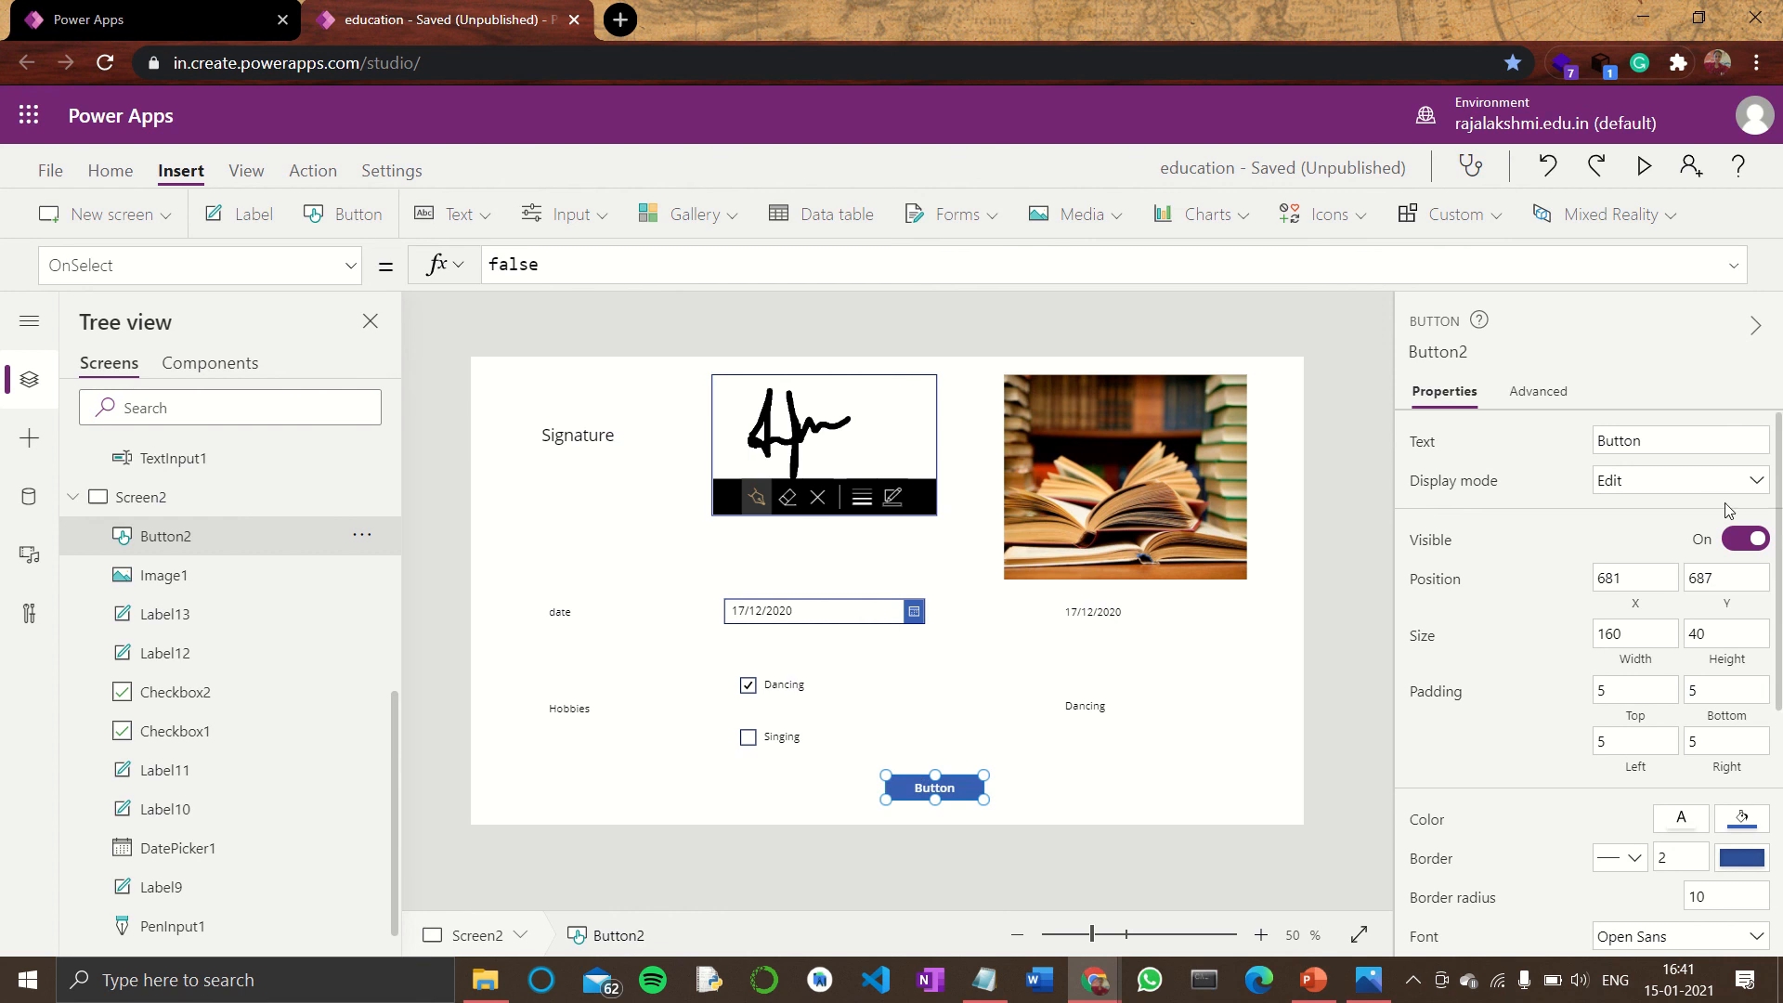
pyautogui.moveTo(1672, 442); pyautogui.dragTo(1565, 451)
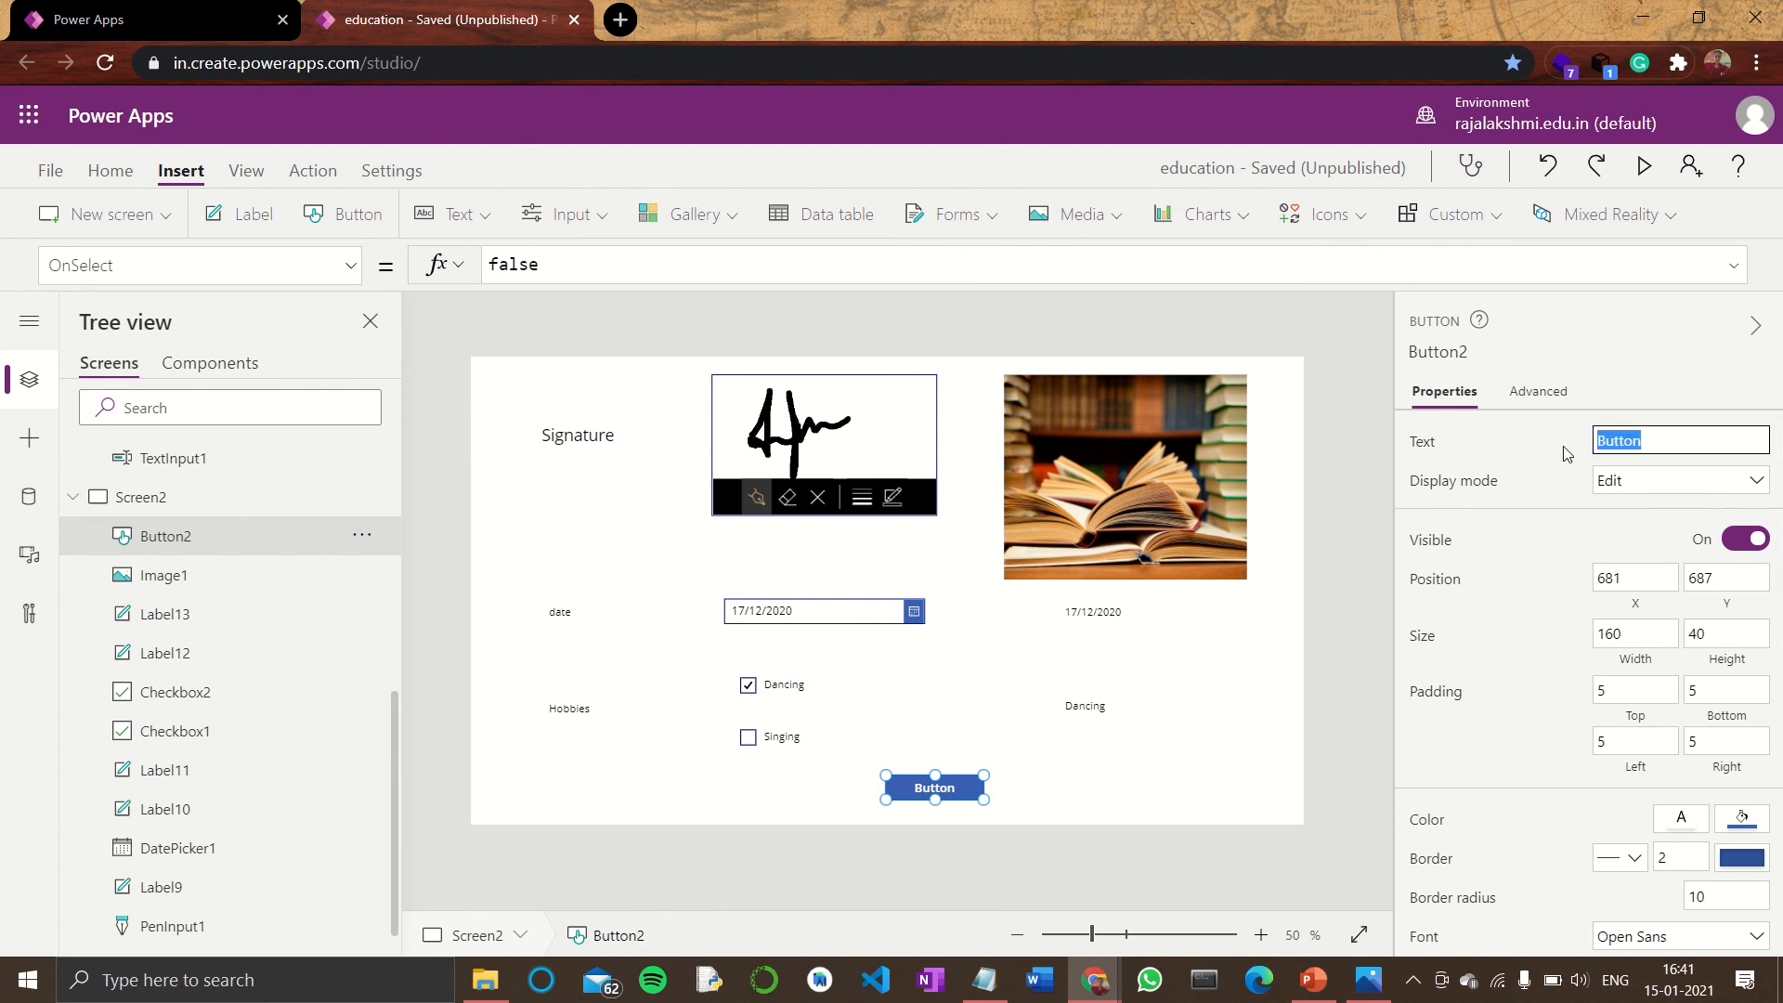
pyautogui.write('next')
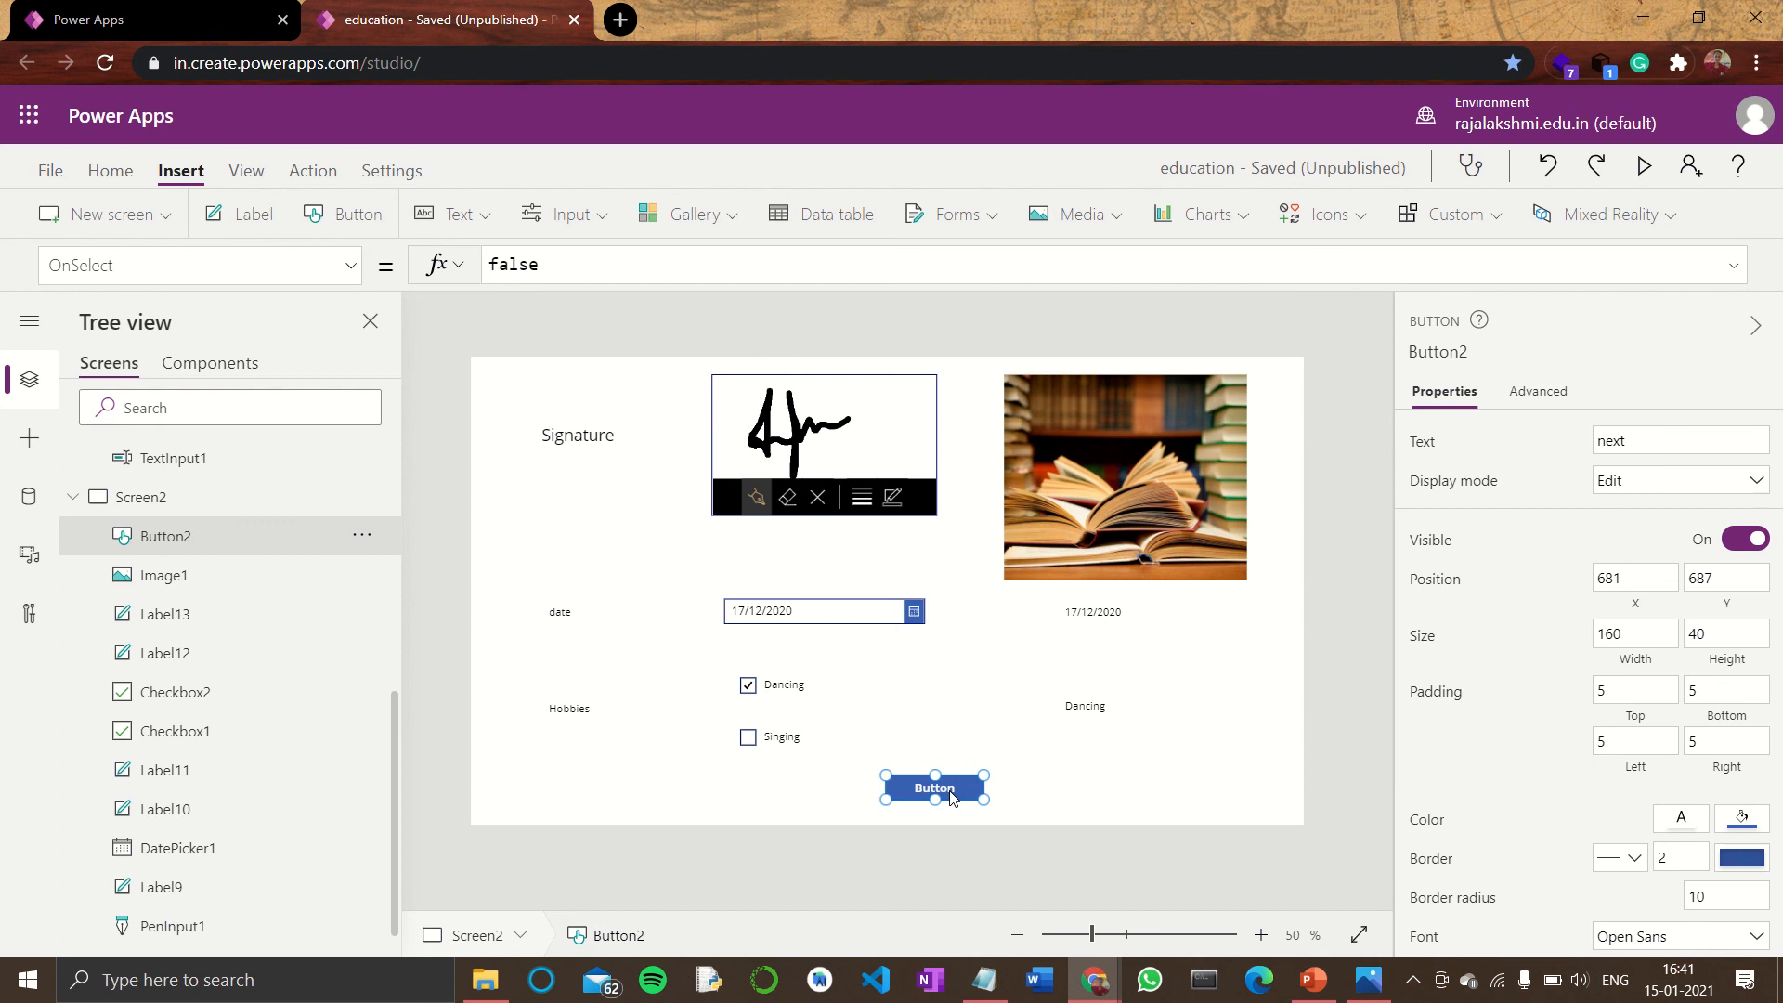
pyautogui.click(1068, 800)
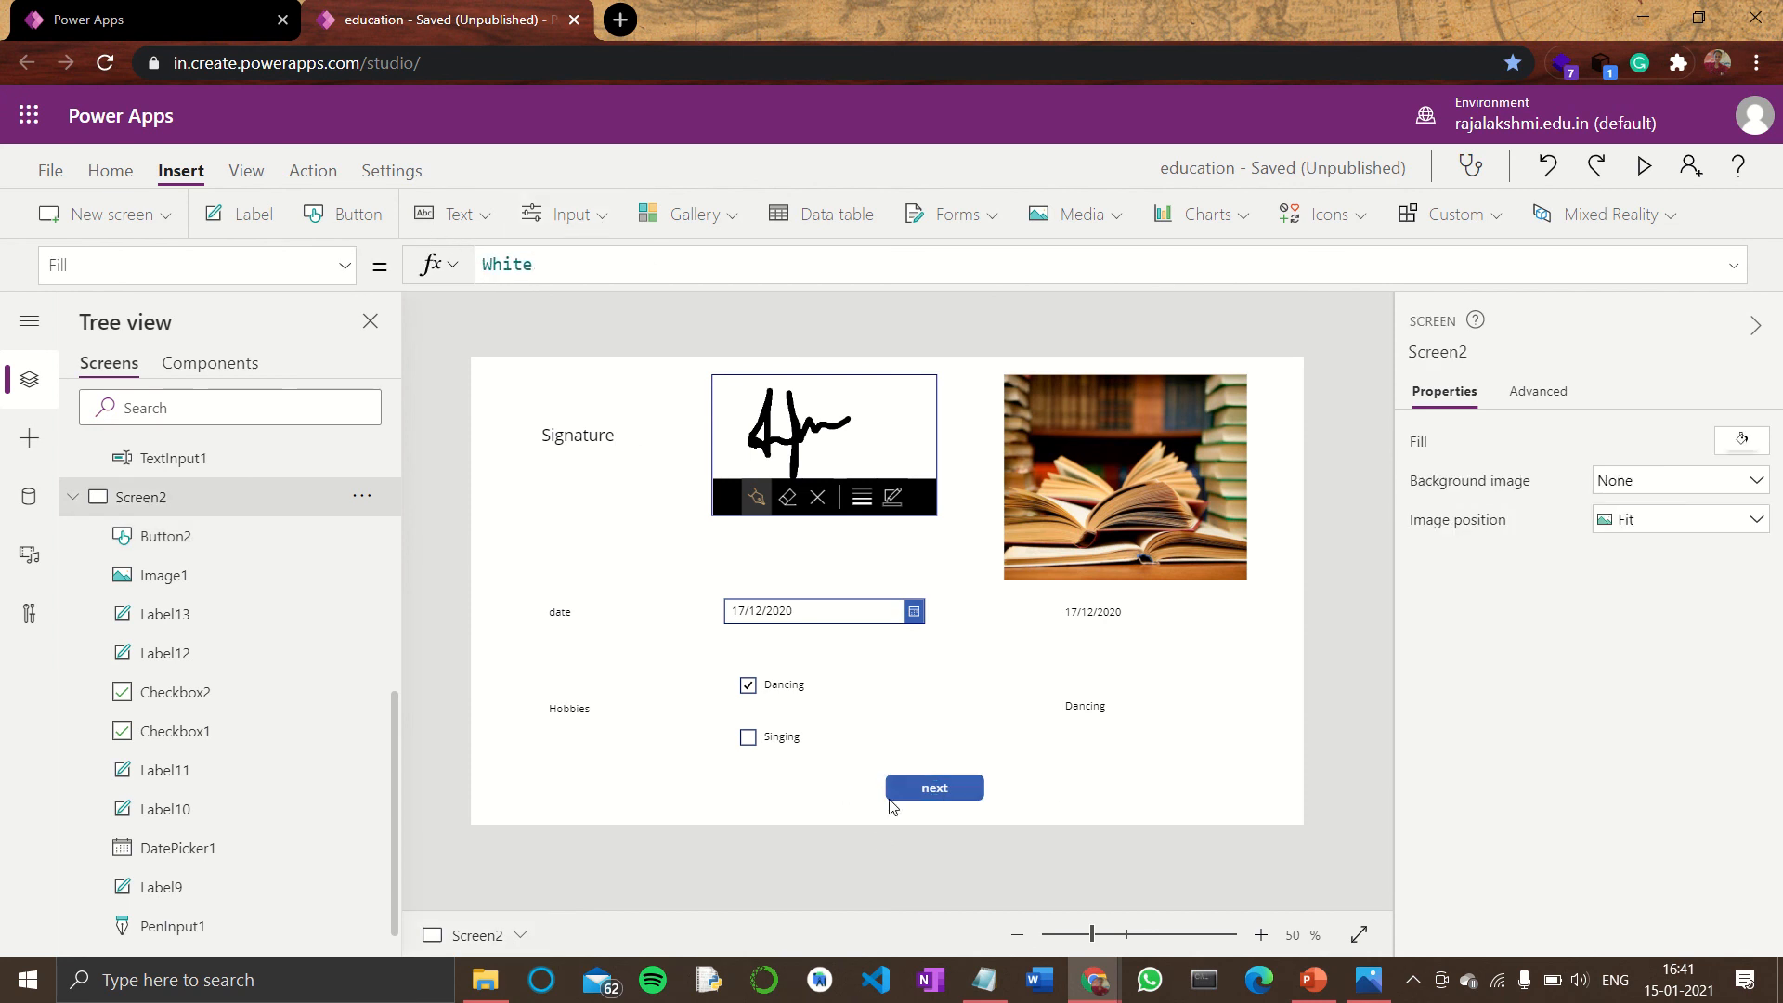
# - Set the next button's OnSelect formula to Navigate(Screen3, Fade)
pyautogui.click(929, 789)
pyautogui.moveTo(562, 269); pyautogui.dragTo(436, 275)
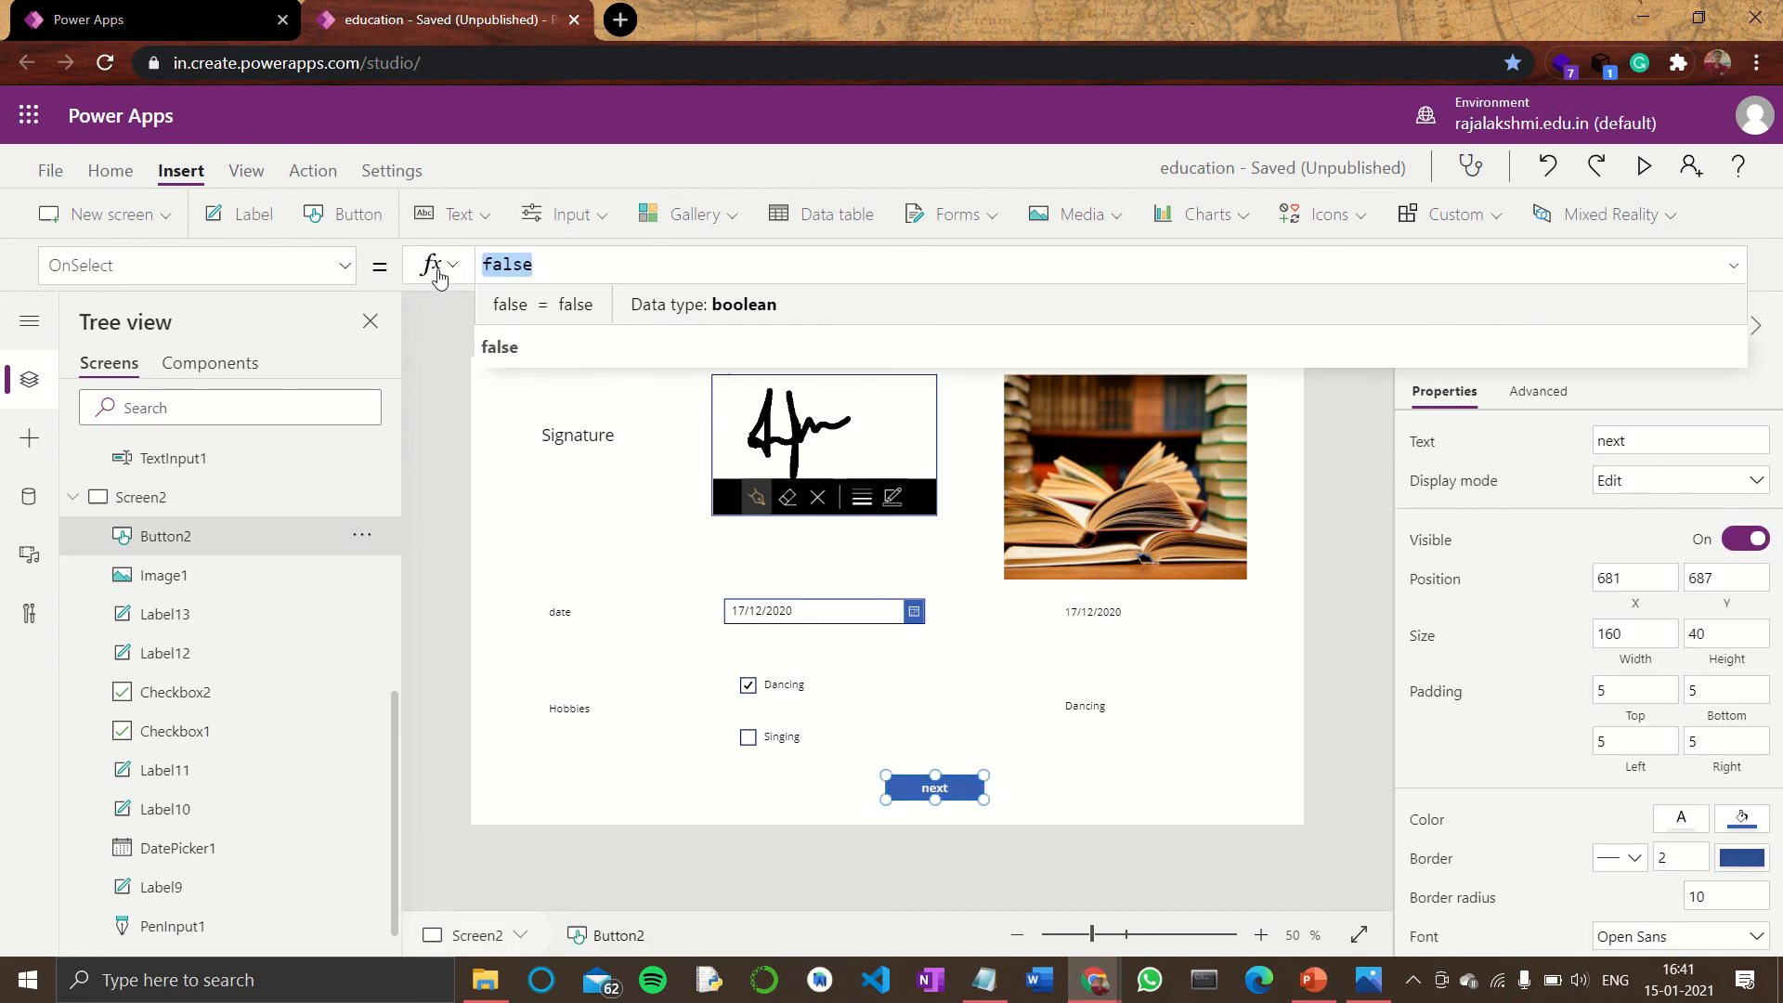
pyautogui.write('Navig')
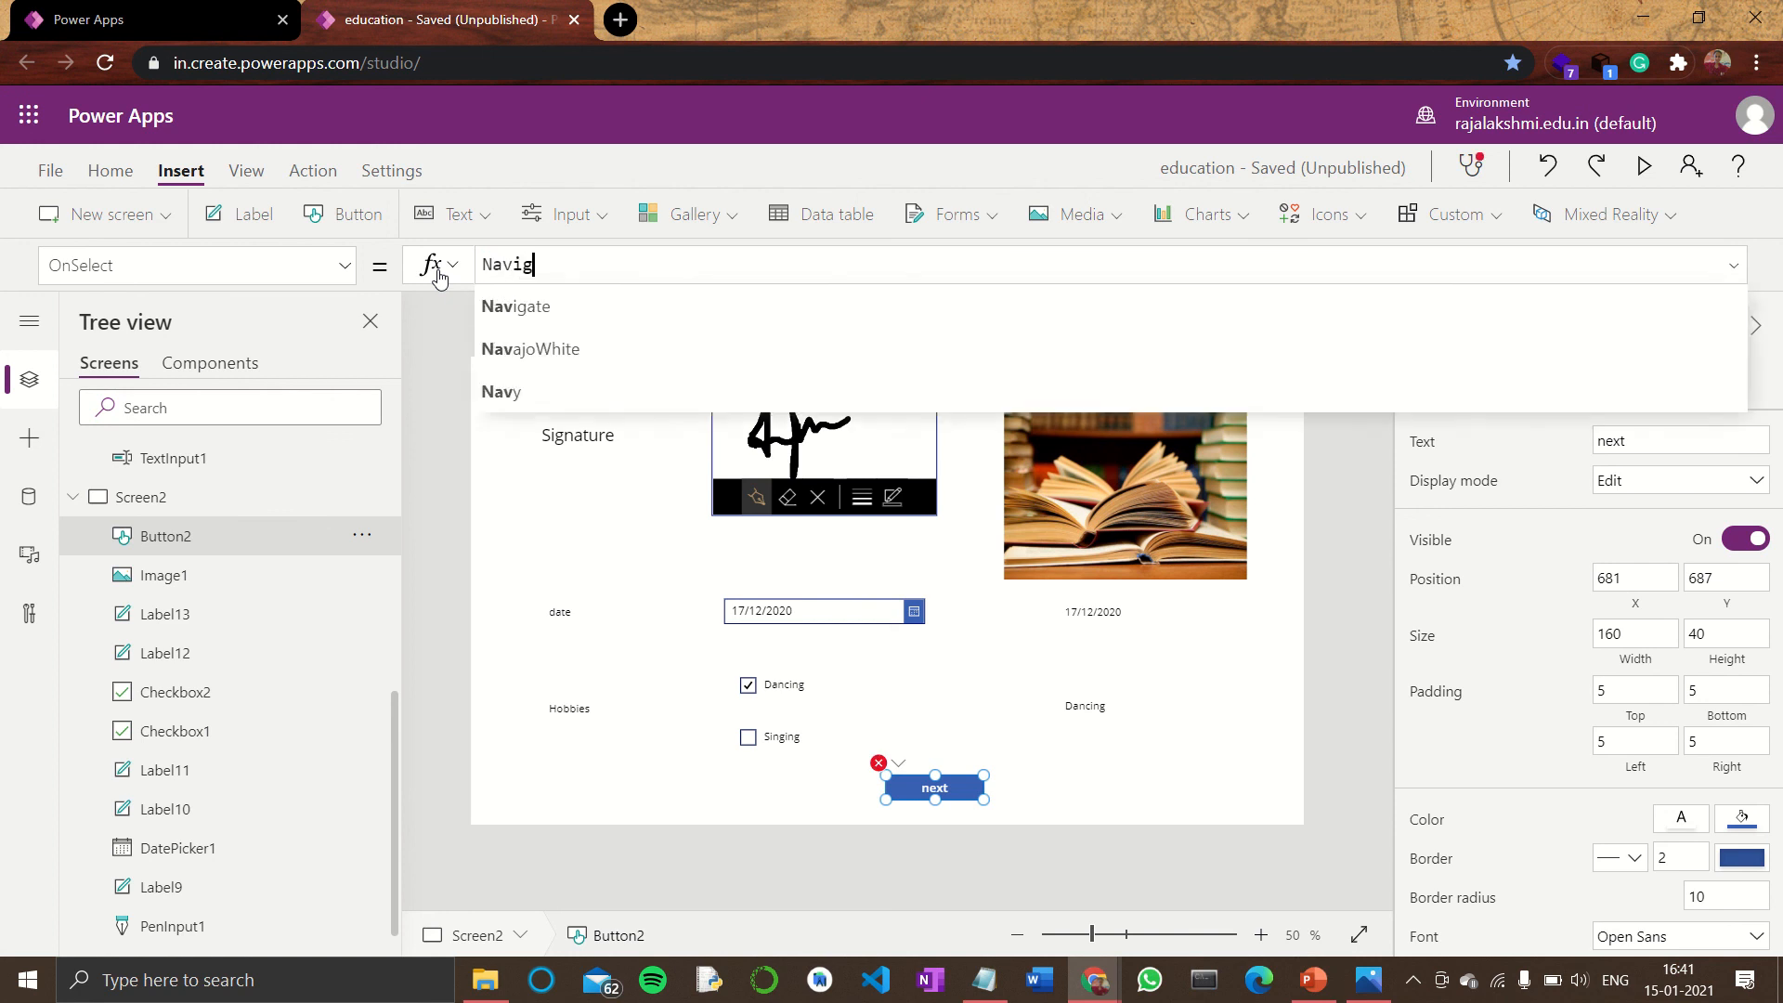
pyautogui.write('ate(')
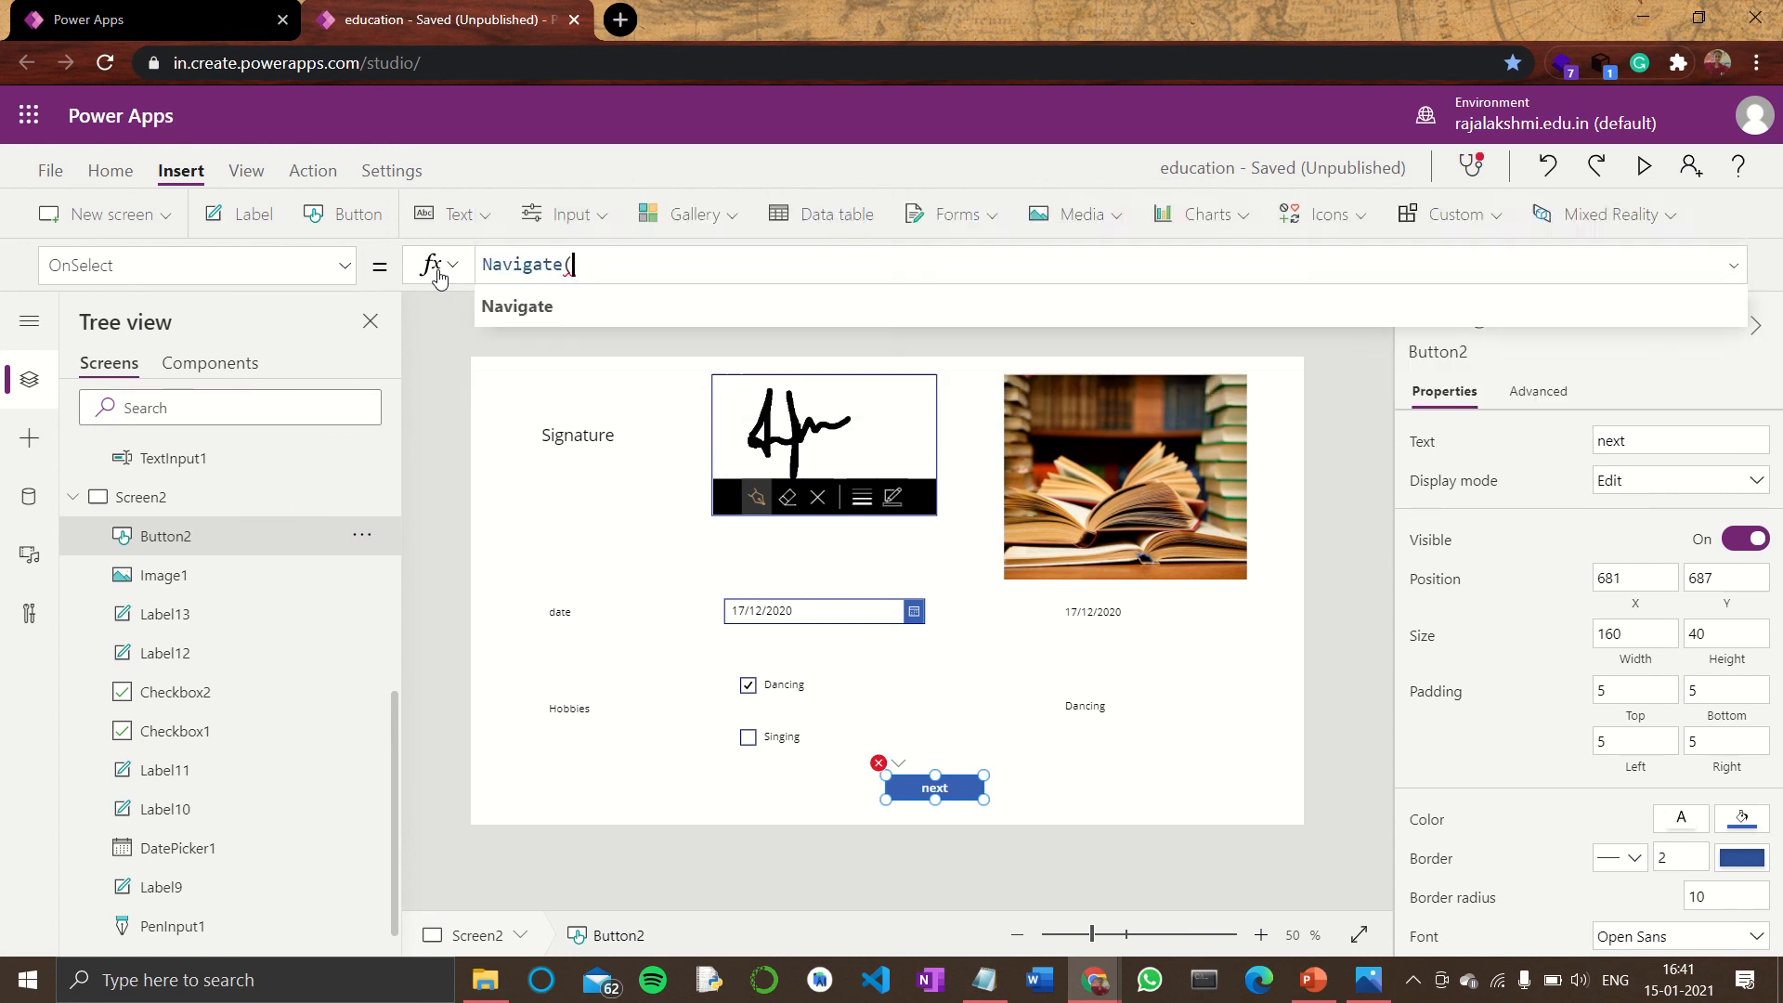
pyautogui.write('scre')
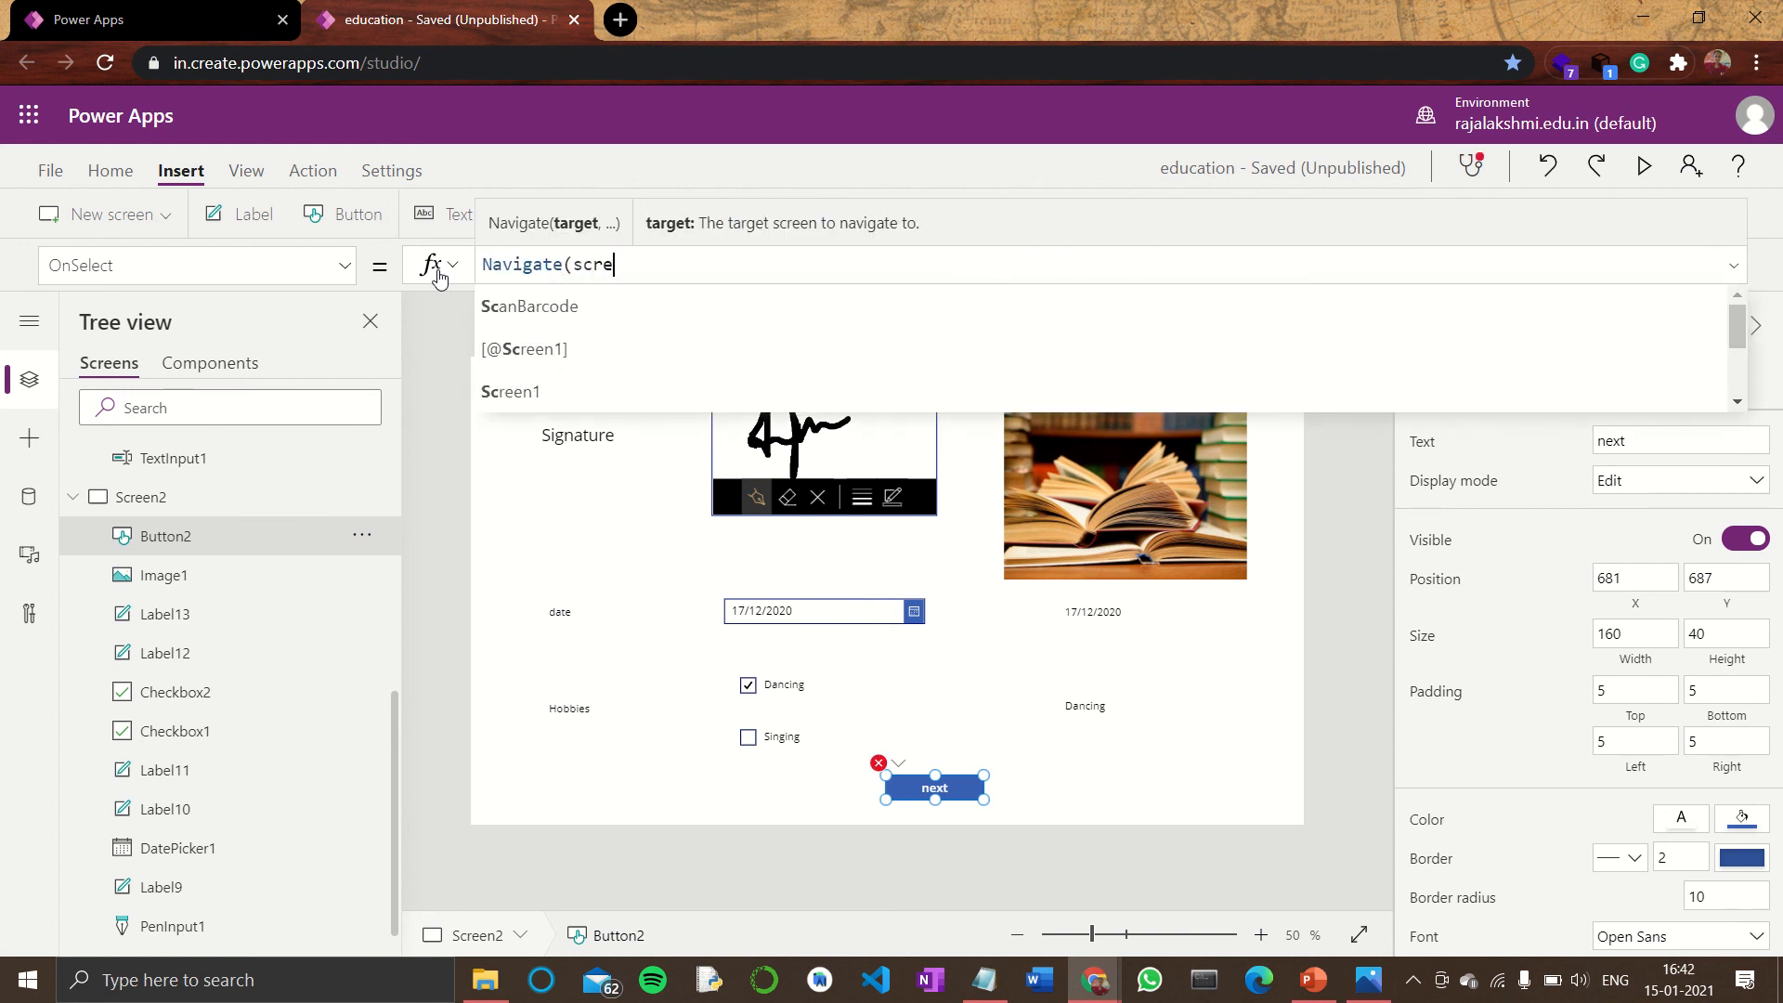
pyautogui.write('en3')
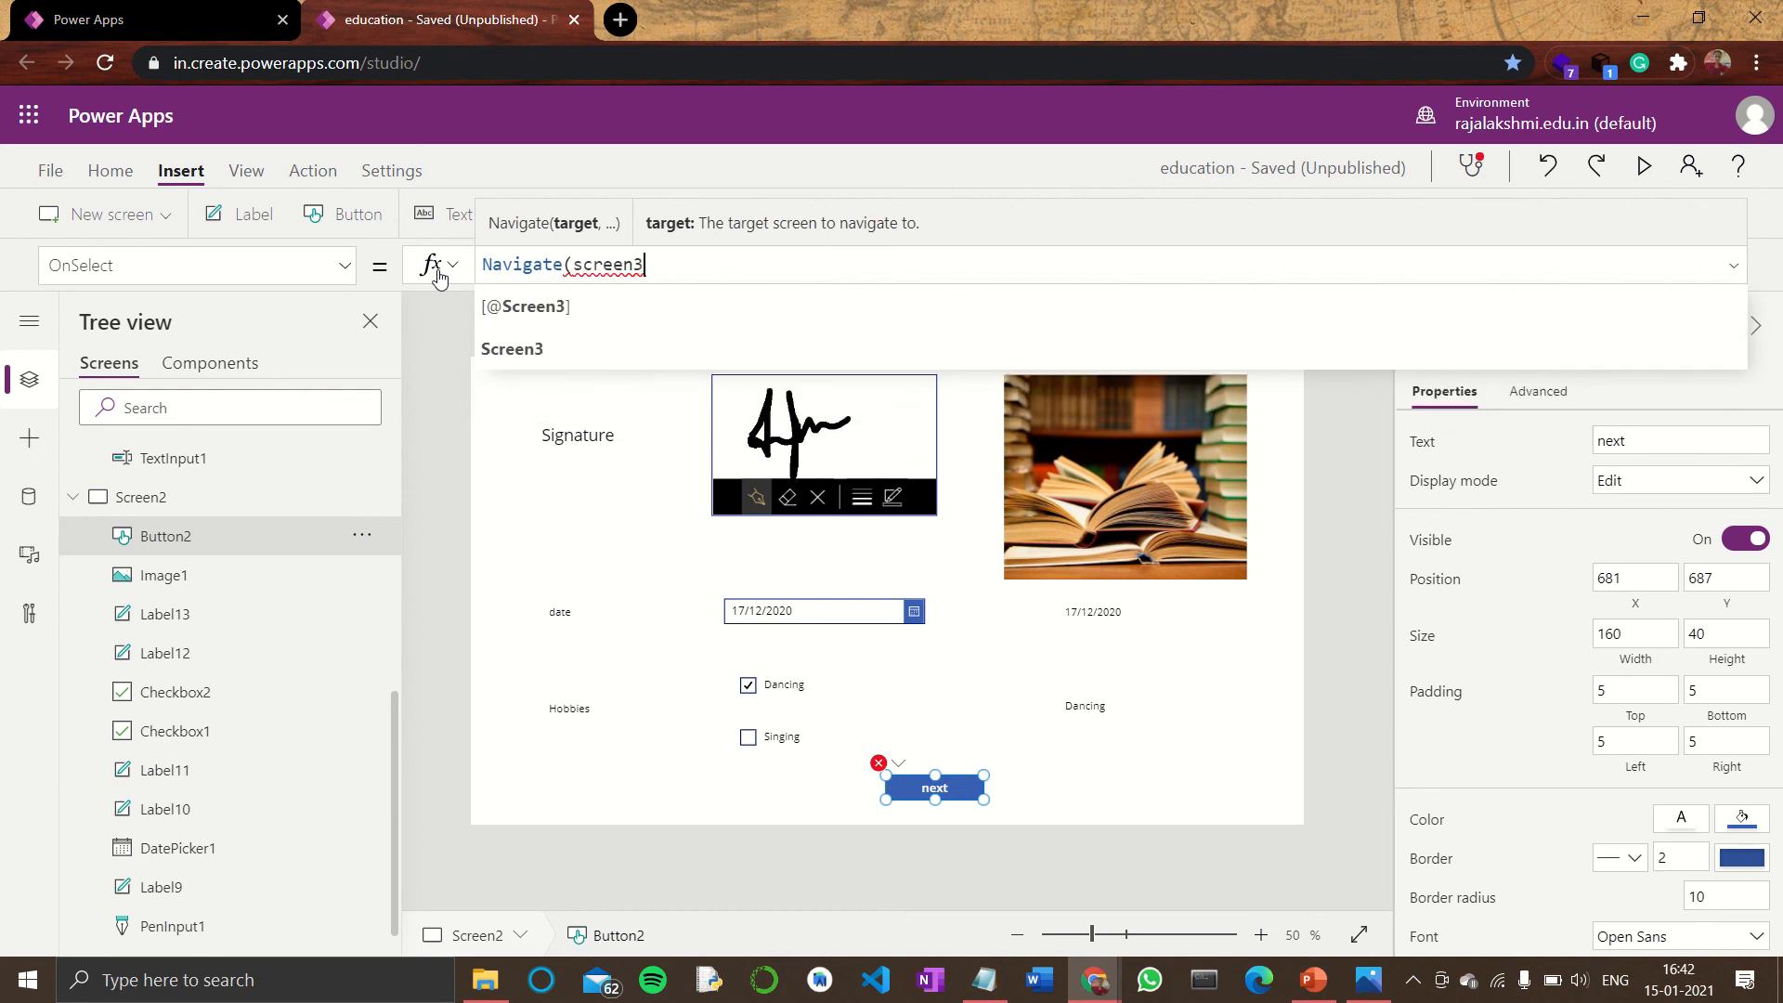
pyautogui.press('Down')
pyautogui.press('Down')
pyautogui.press('Return')
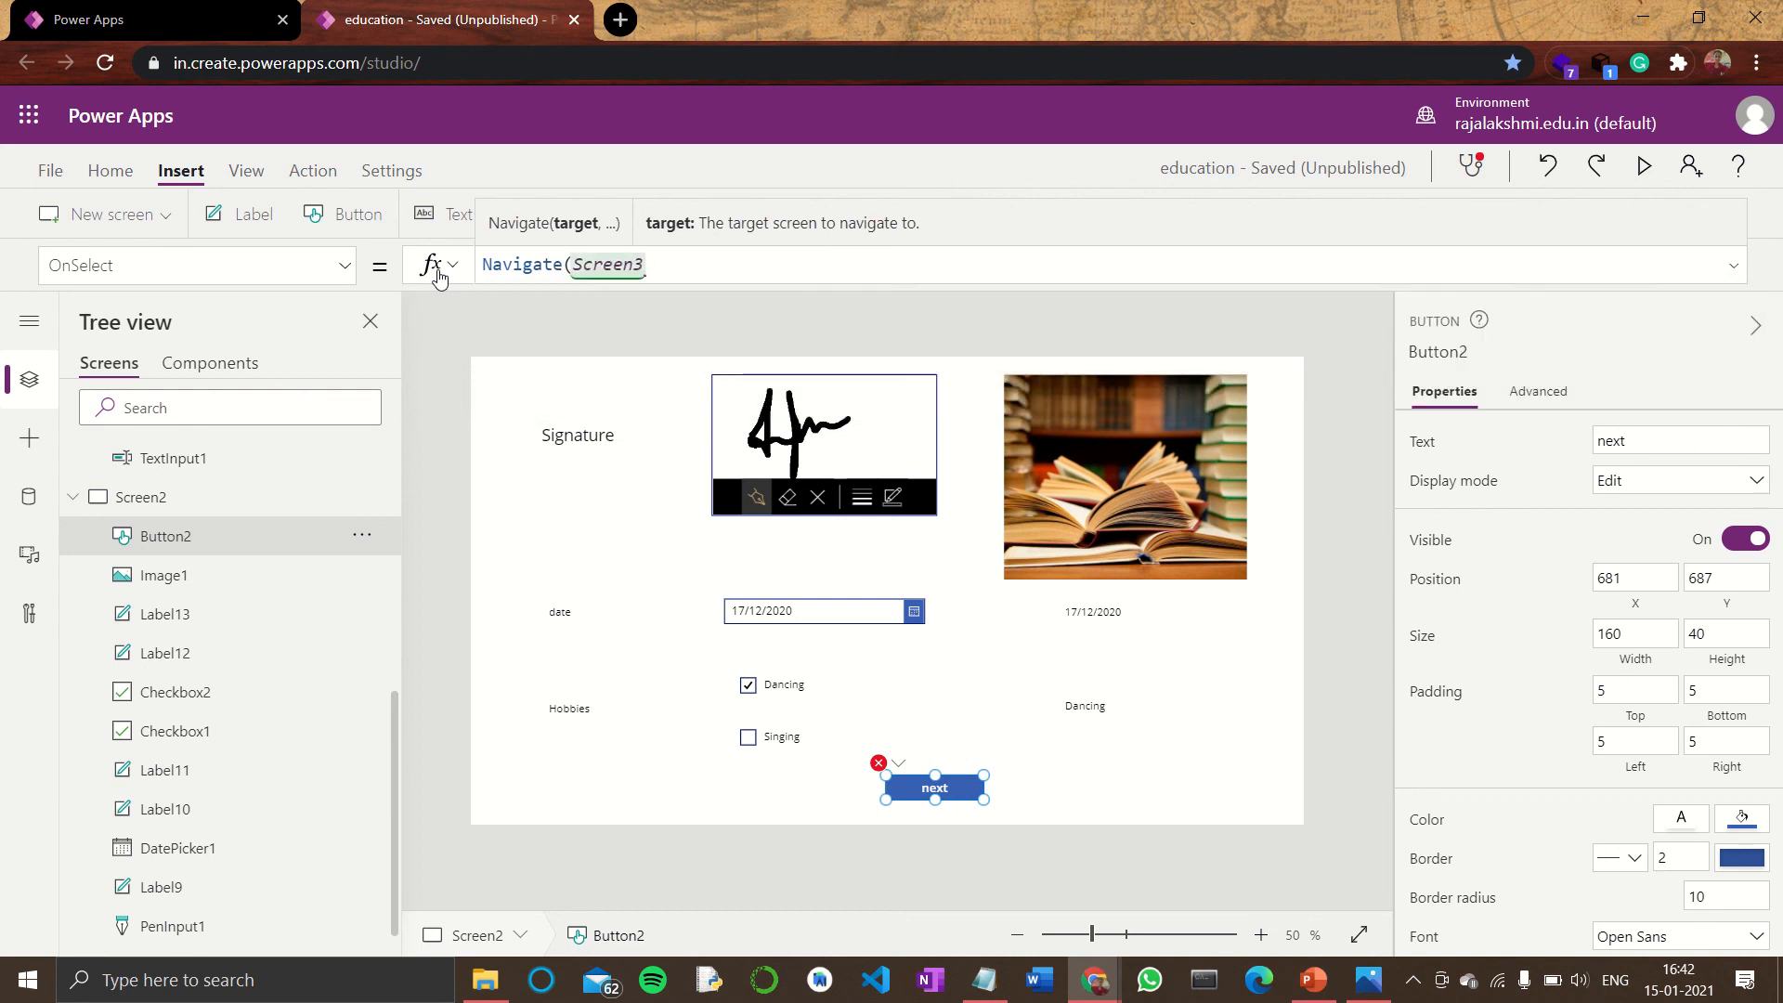
pyautogui.write(', fade')
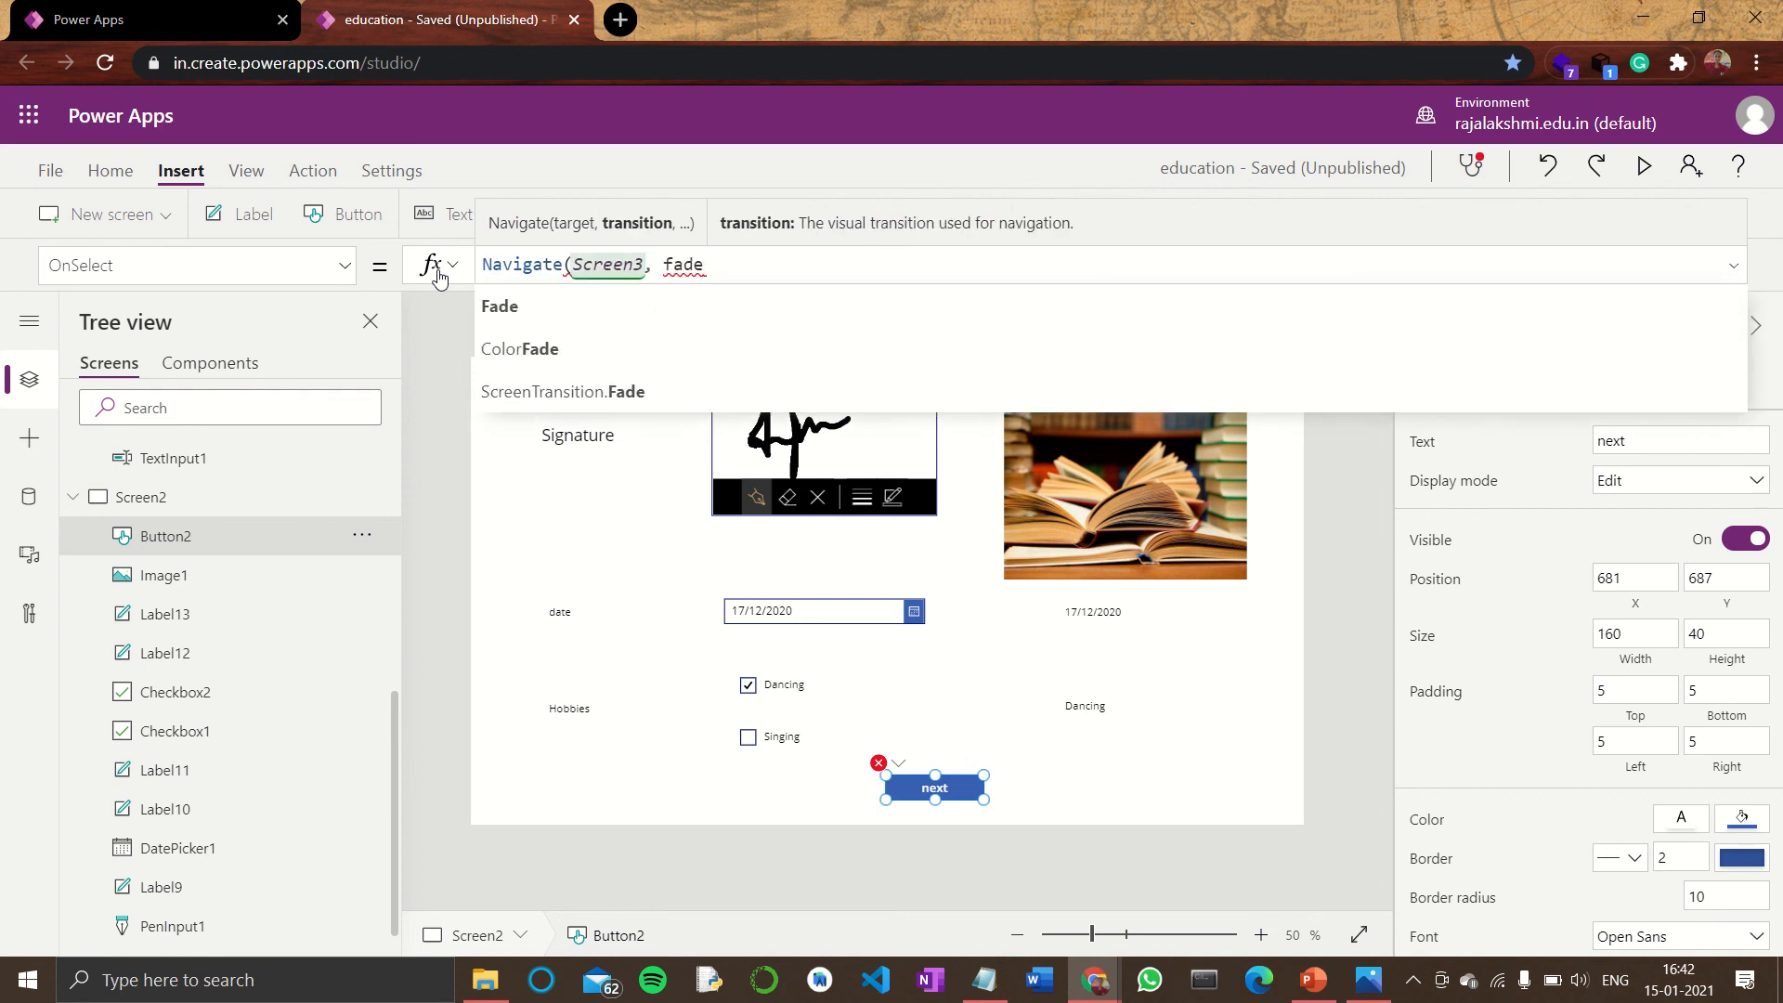
pyautogui.press('Return')
pyautogui.write(')')
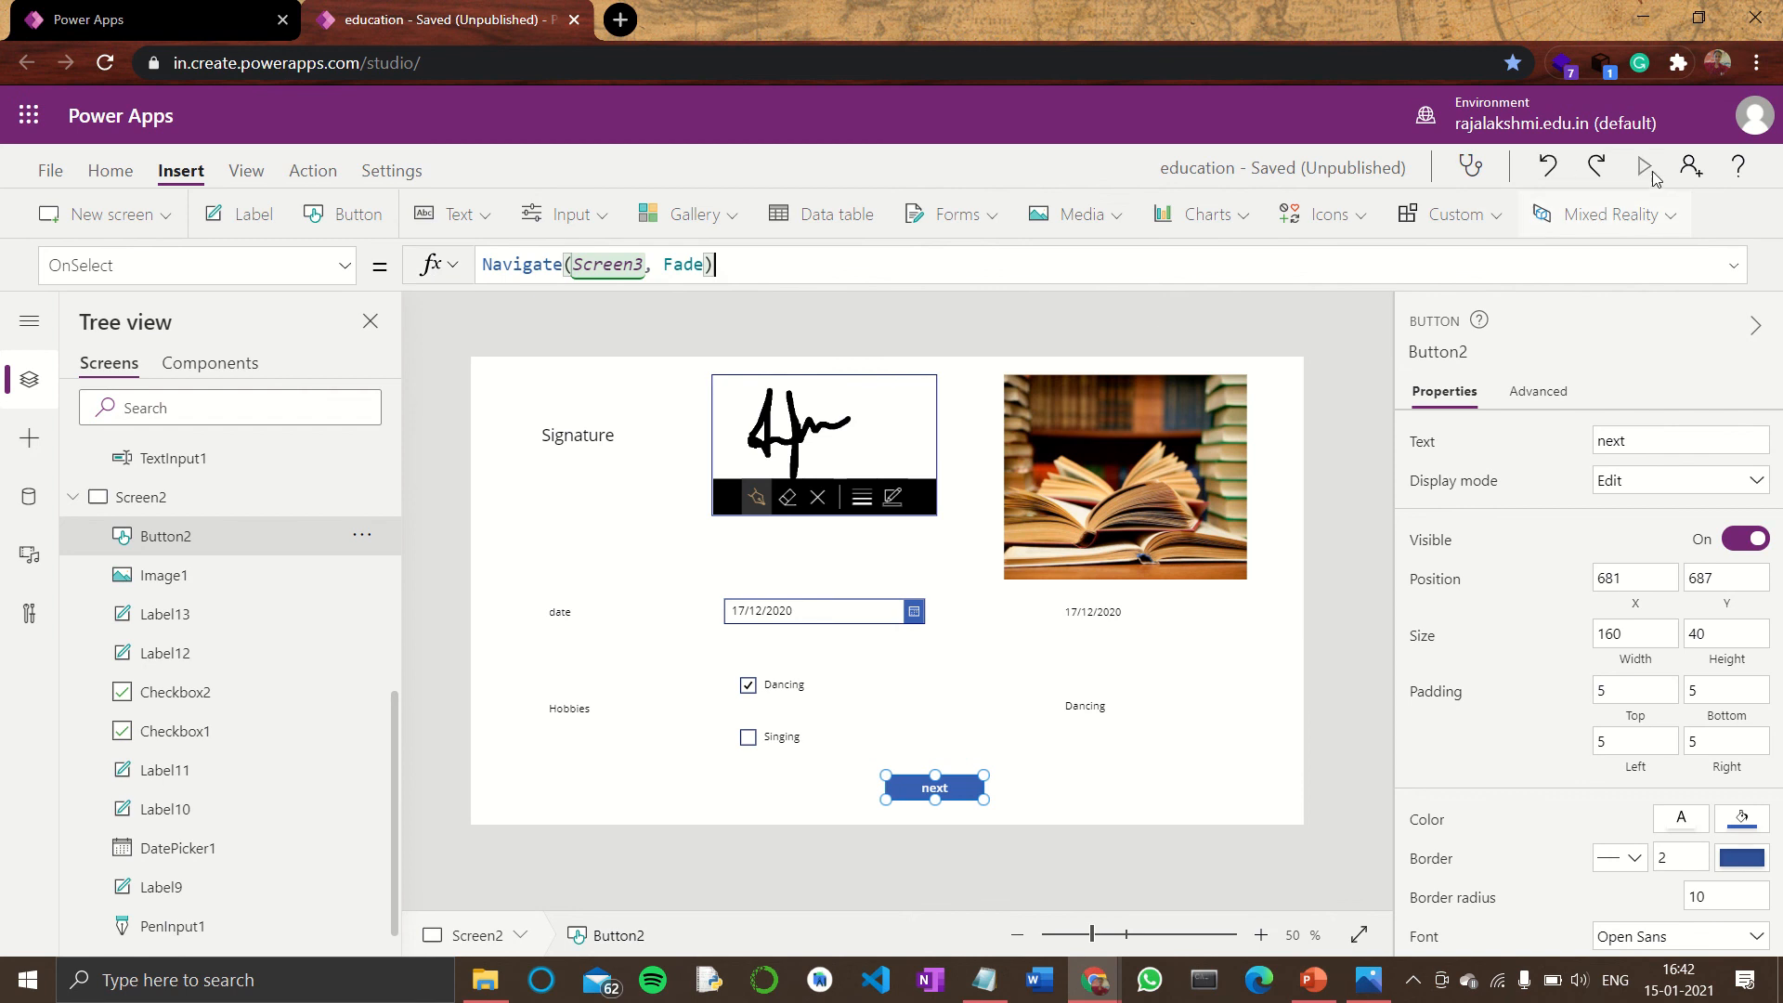
# - Preview the app and test the next button's navigation to Screen3
pyautogui.click(1643, 169)
pyautogui.click(997, 878)
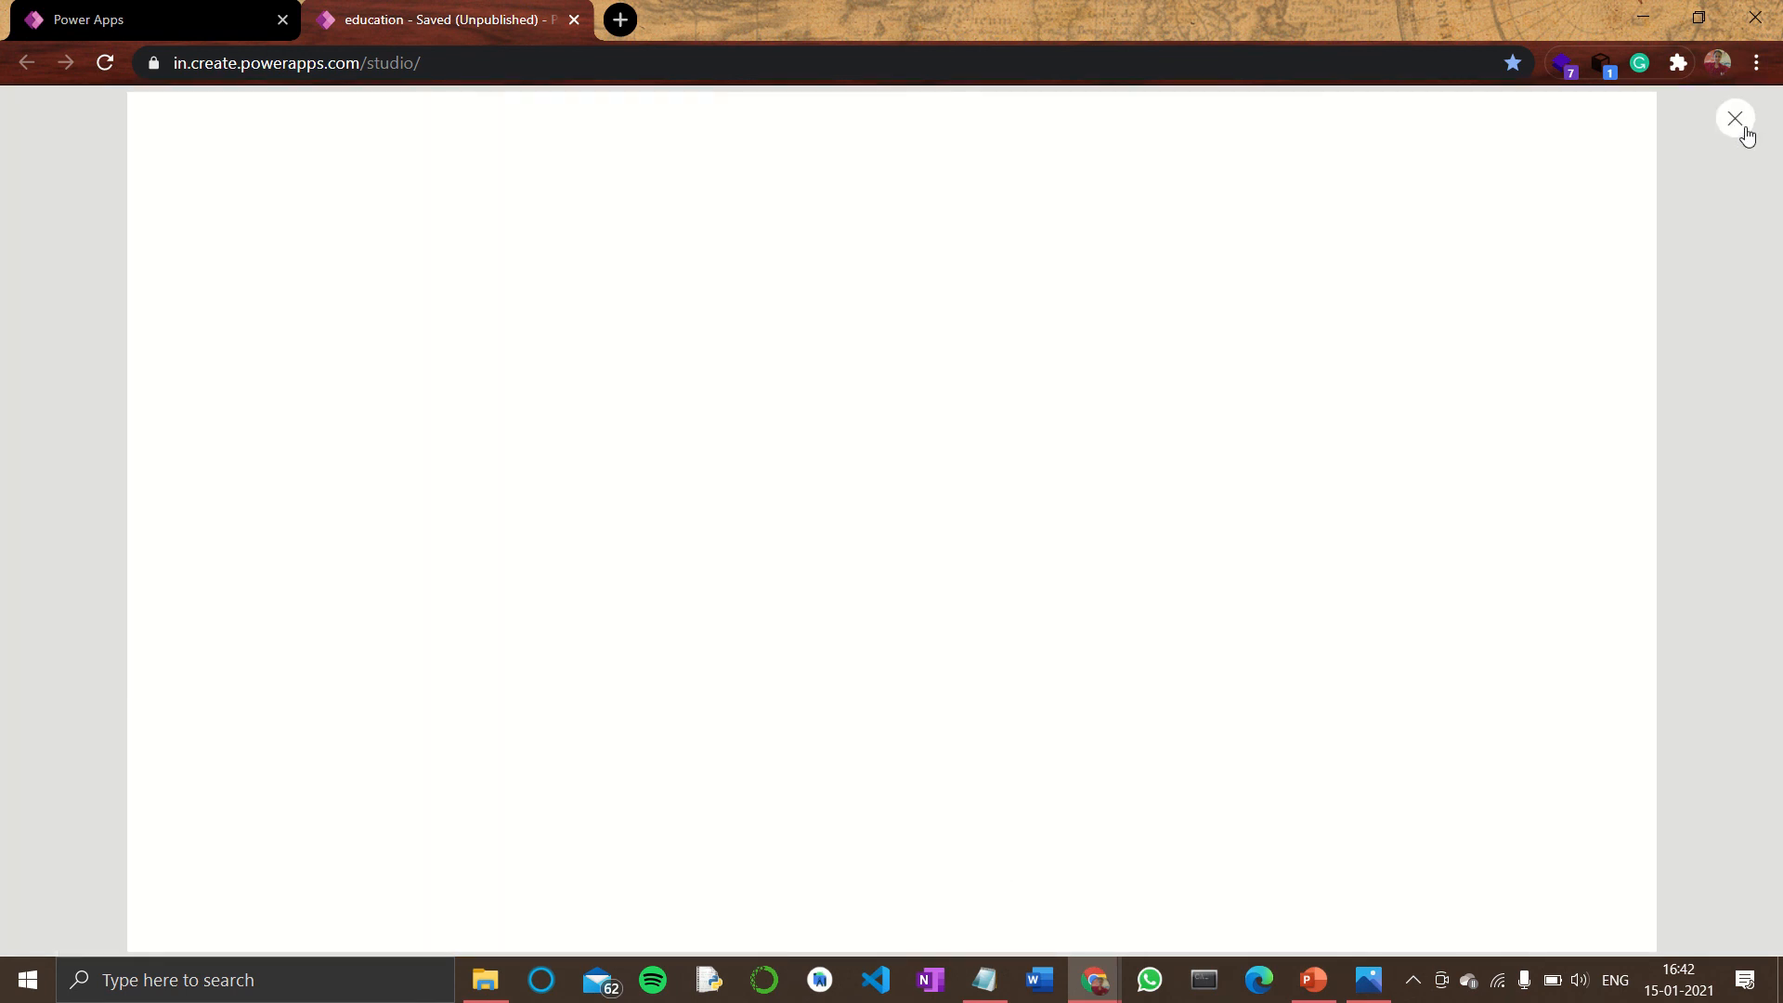
# - Return to Screen2 from the preview and add a button with the text "previous" beside the next button, at about X 275, Y 676
pyautogui.click(1734, 119)
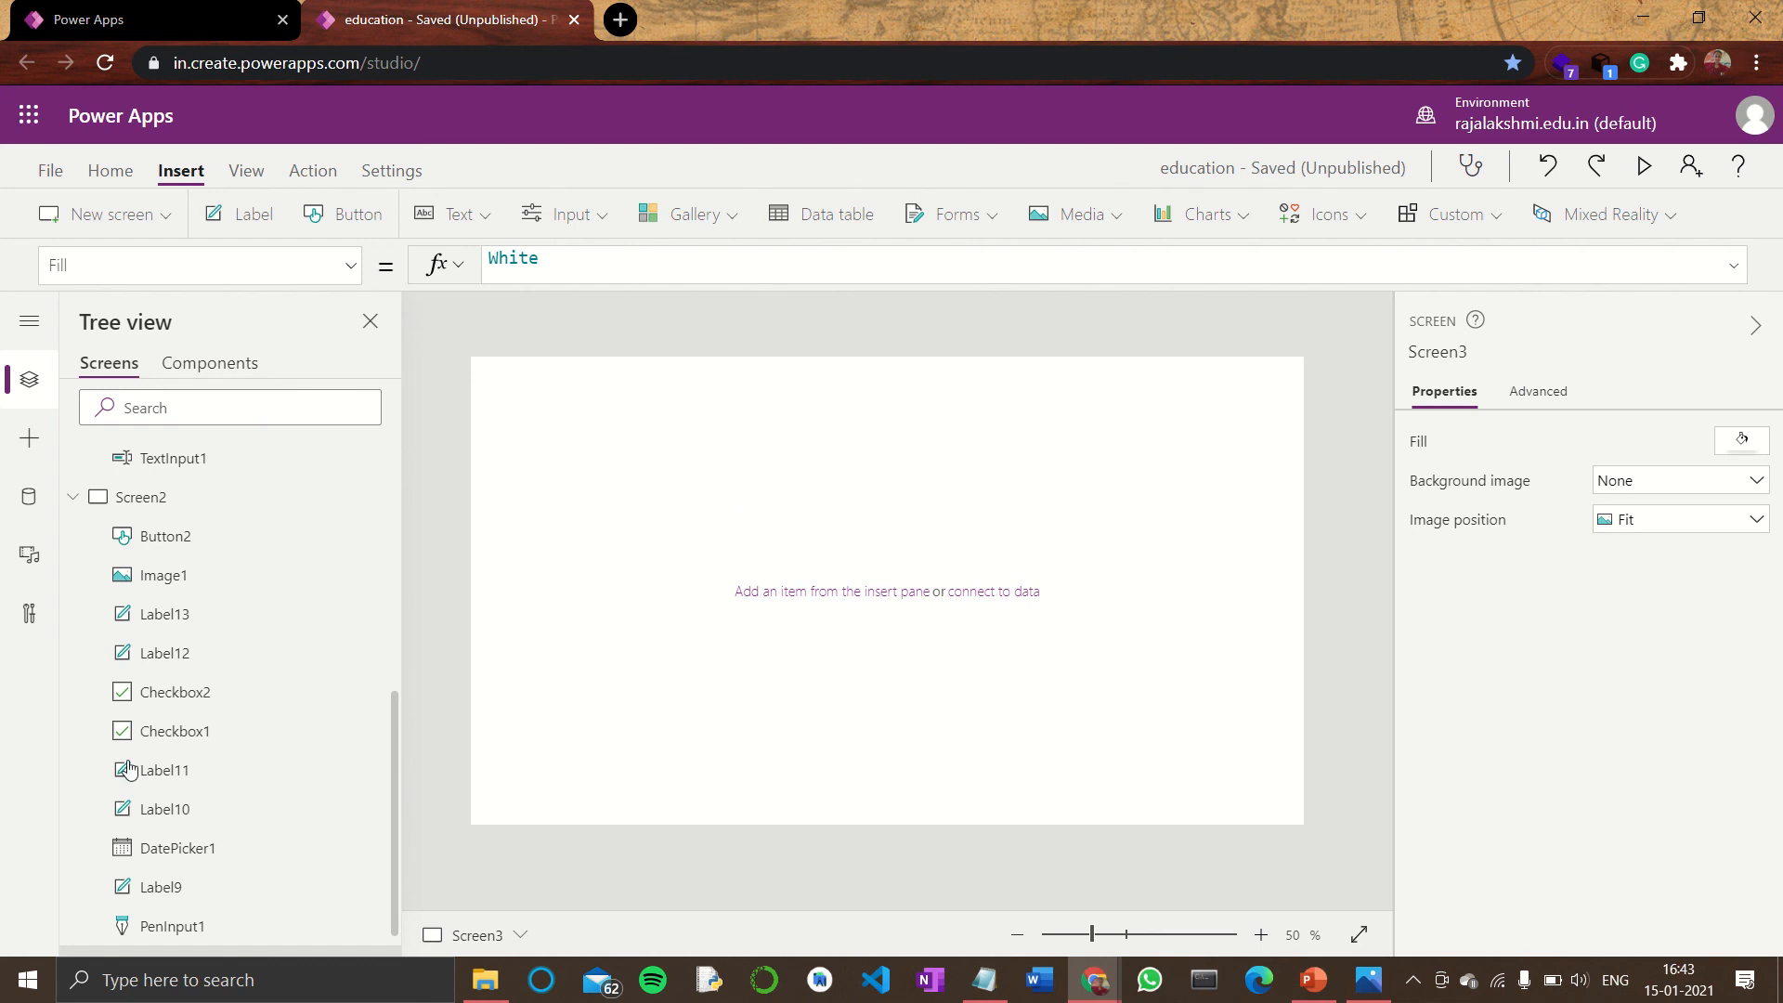
pyautogui.scroll(2, 395, 797)
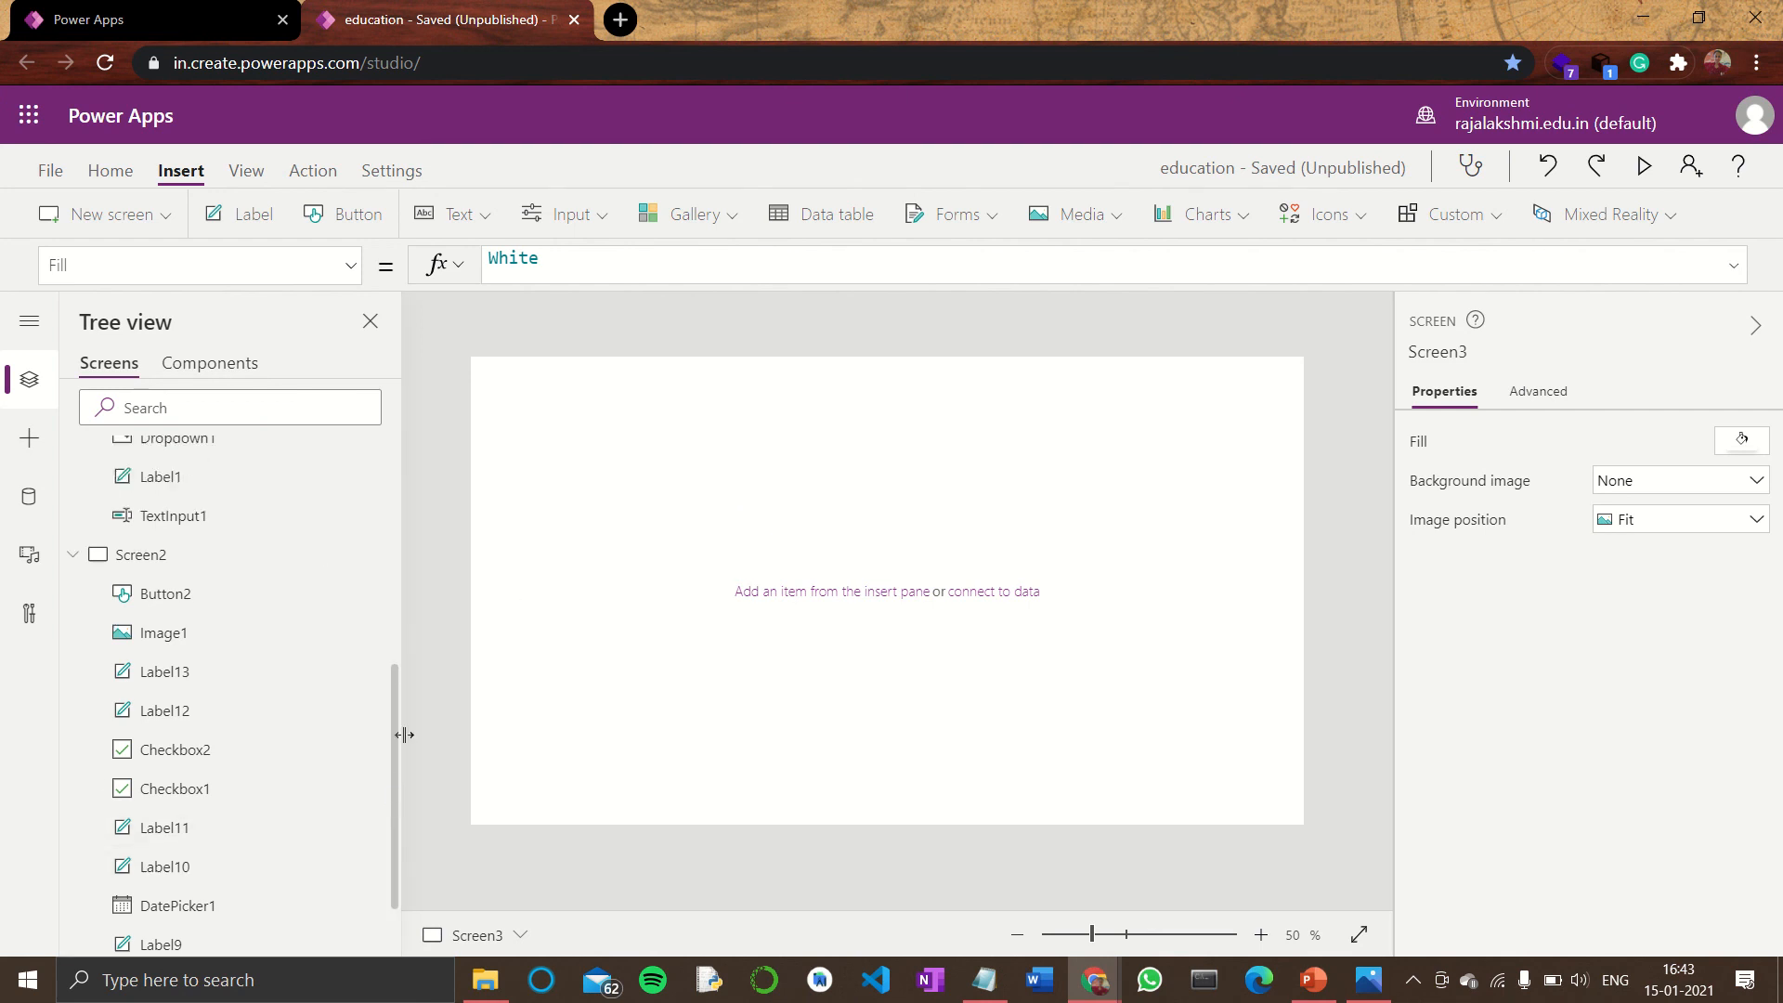
pyautogui.click(145, 610)
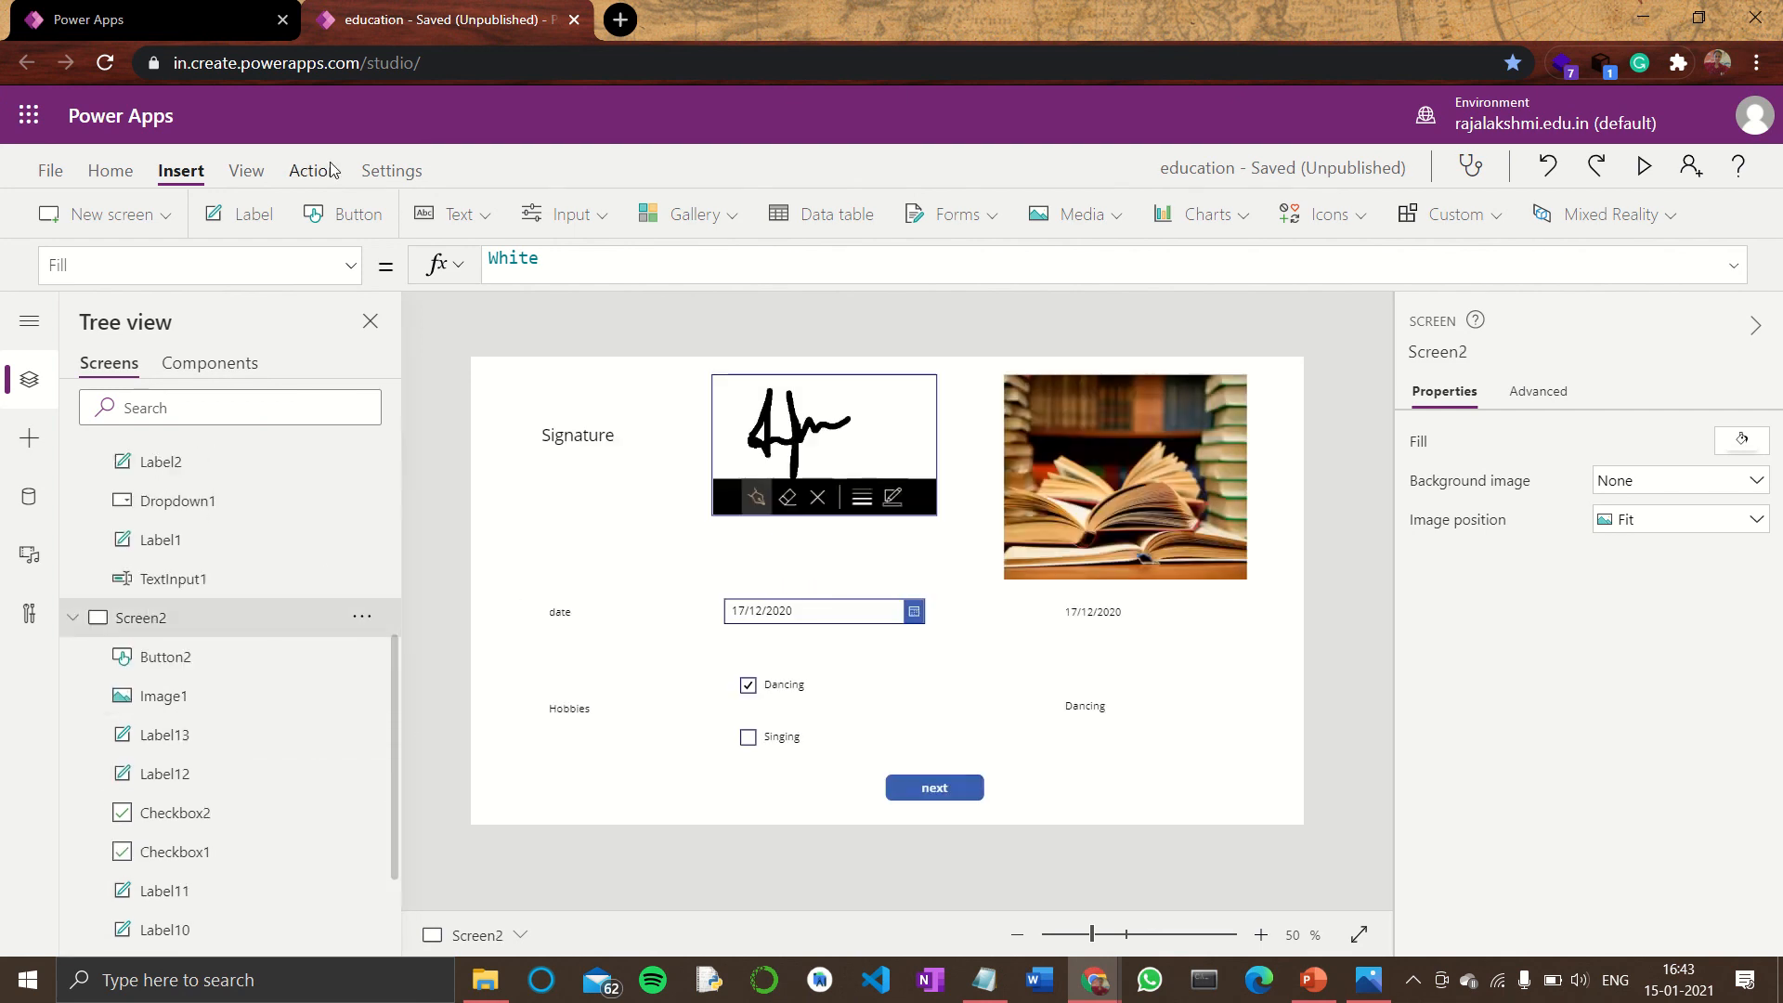
pyautogui.click(353, 215)
pyautogui.moveTo(548, 389); pyautogui.dragTo(701, 754)
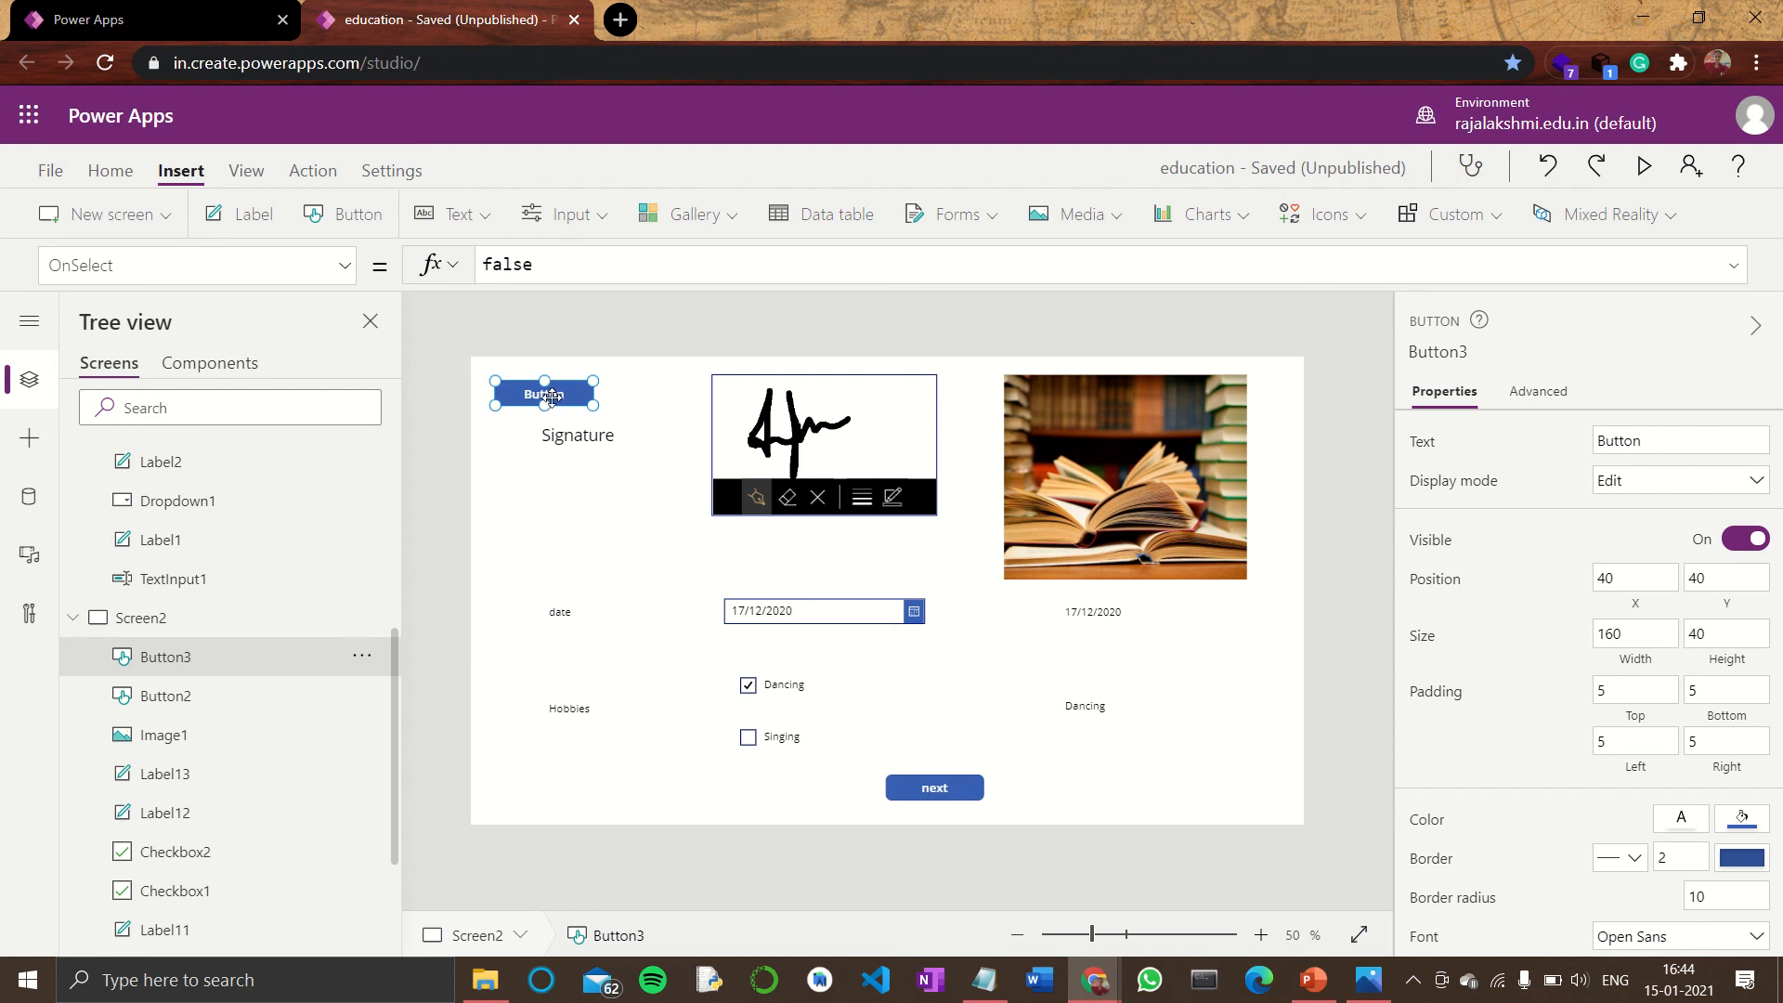
pyautogui.moveTo(550, 390); pyautogui.dragTo(675, 781)
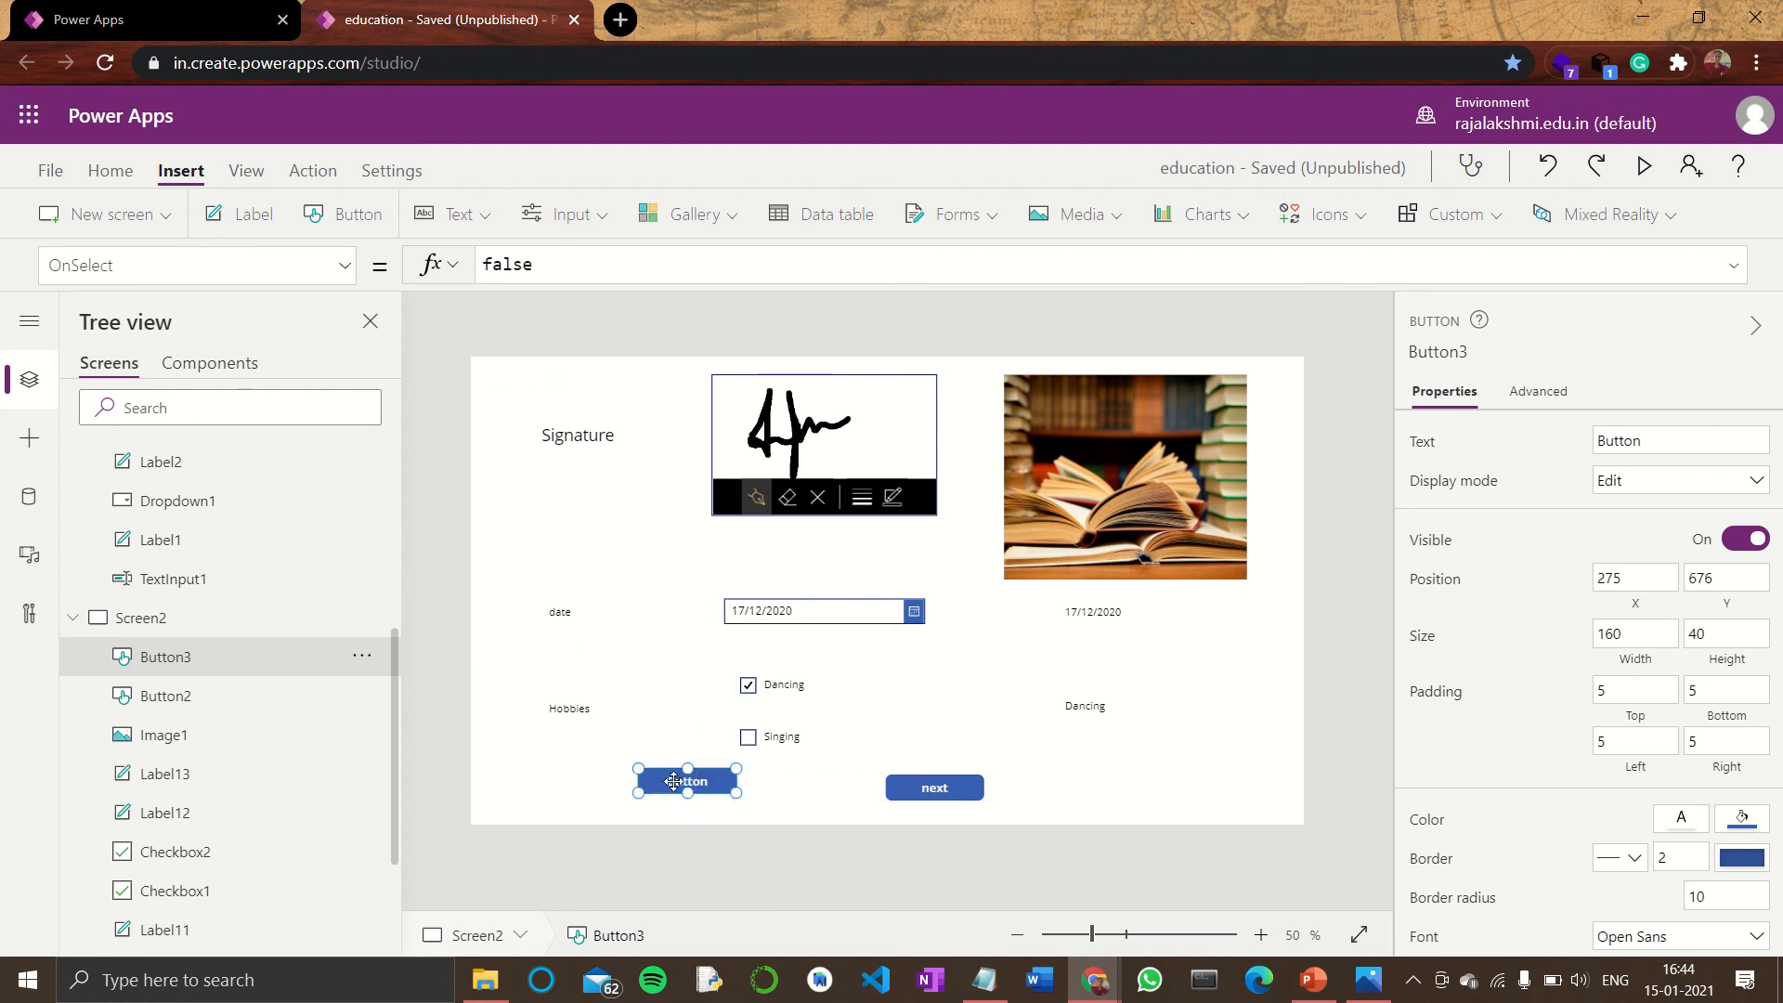
pyautogui.doubleClick(1633, 447)
pyautogui.write('previous')
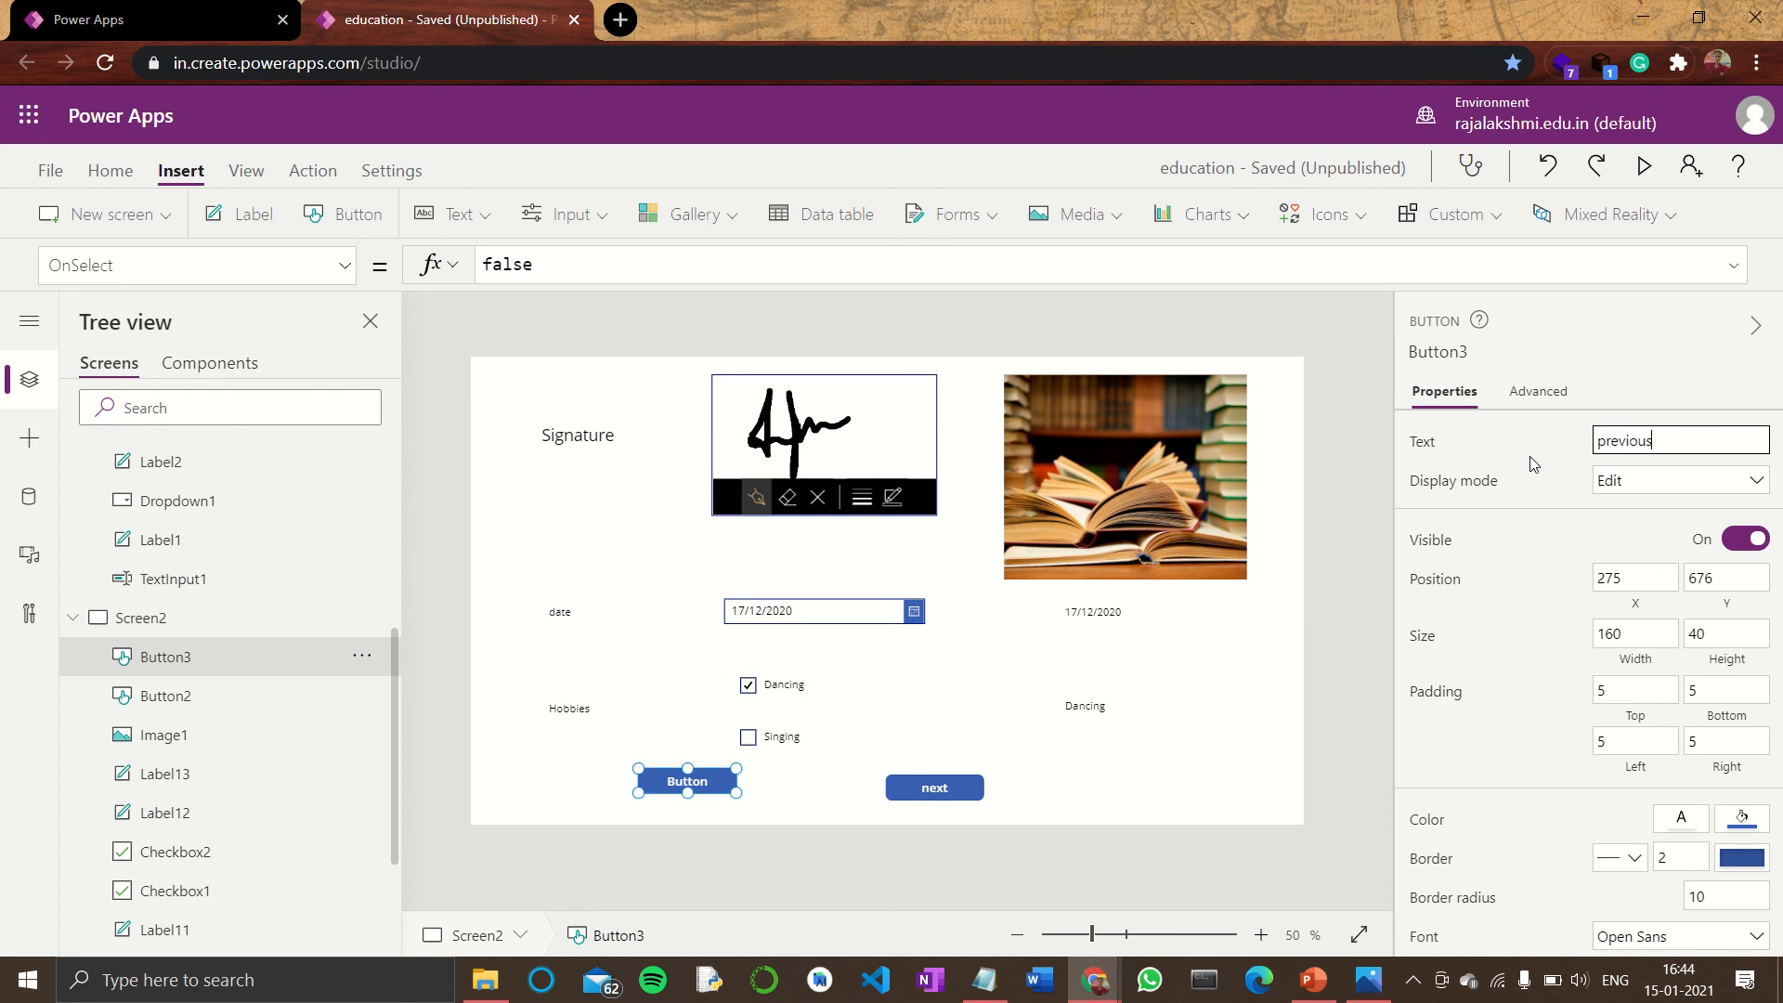
# - Set the previous button's OnSelect formula to Navigate(Screen1, Fade)
pyautogui.doubleClick(560, 263)
pyautogui.write('na')
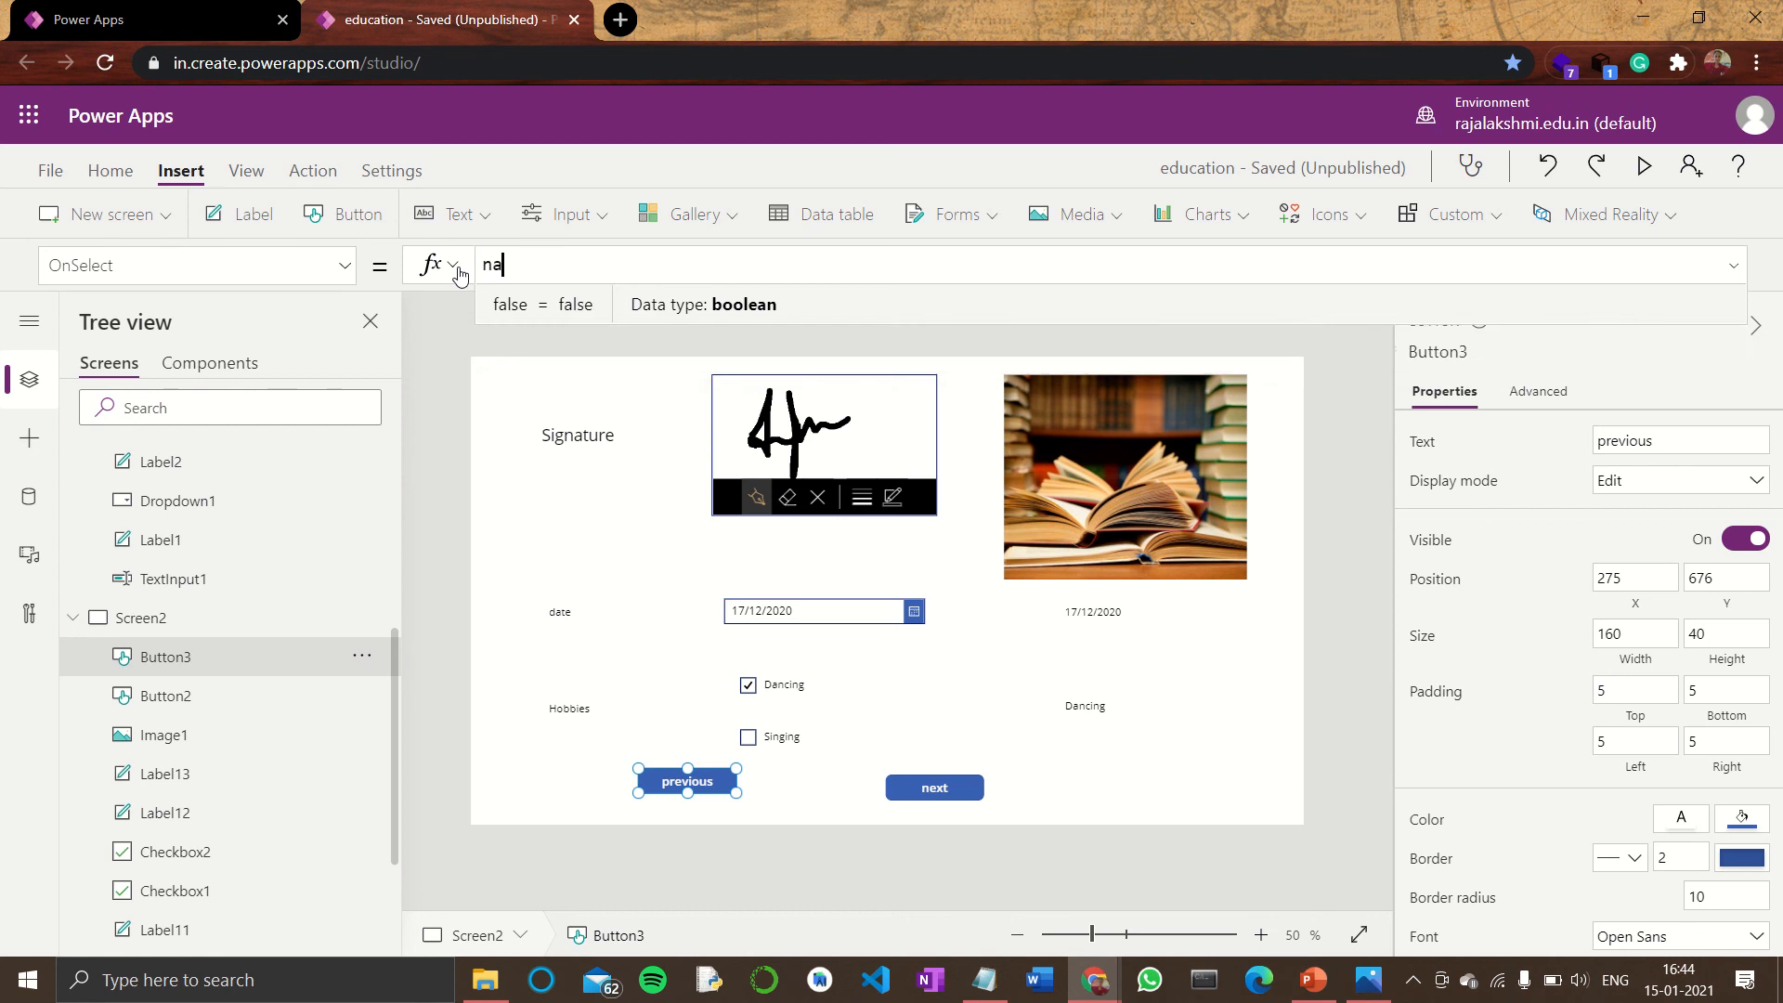
pyautogui.write('vigate')
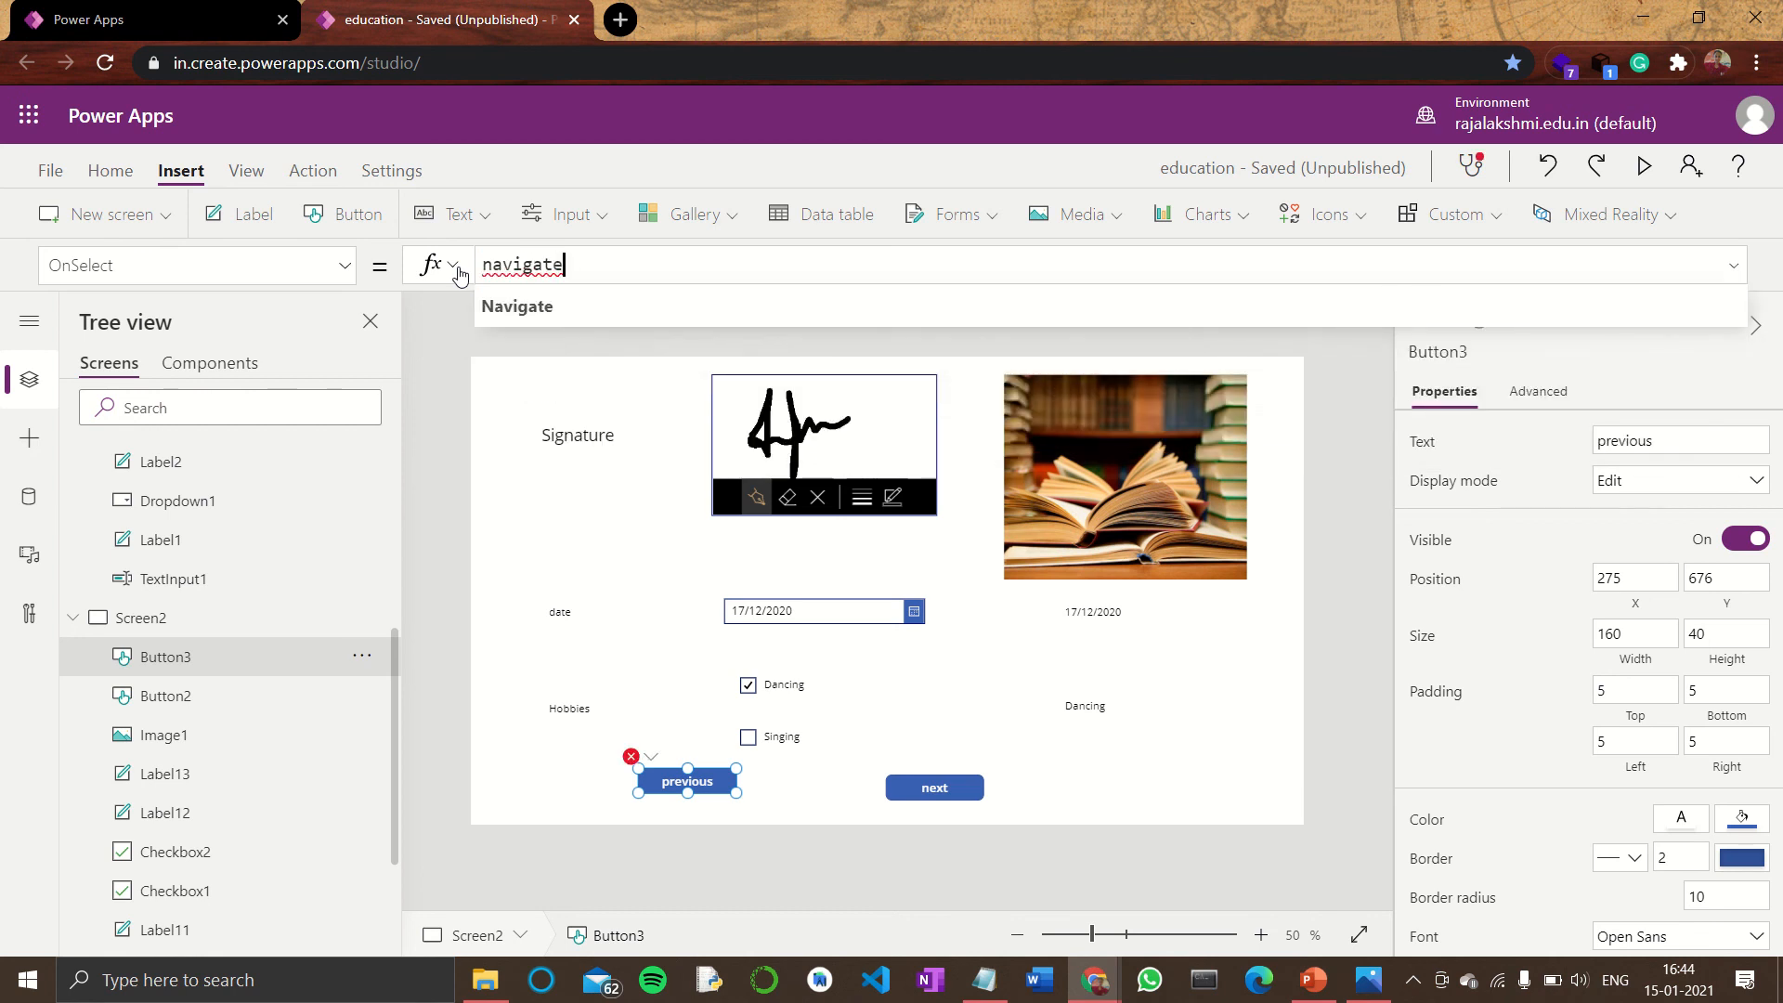
pyautogui.write('(')
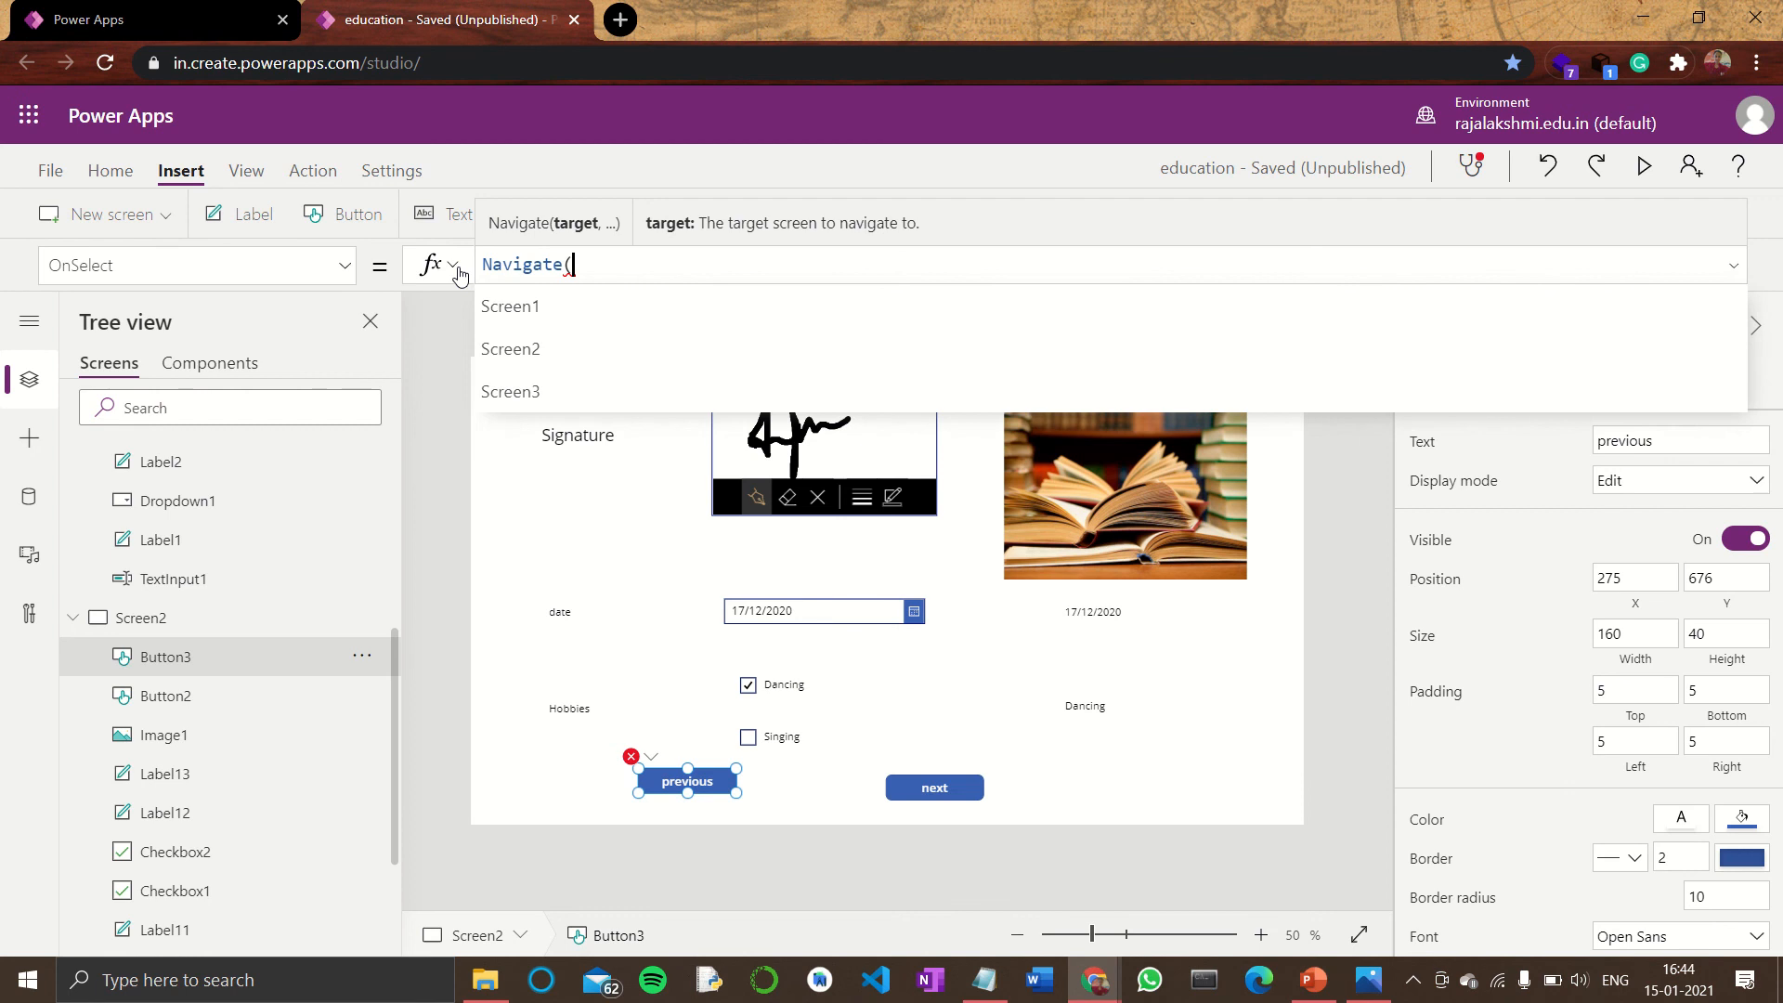
pyautogui.write('screen1')
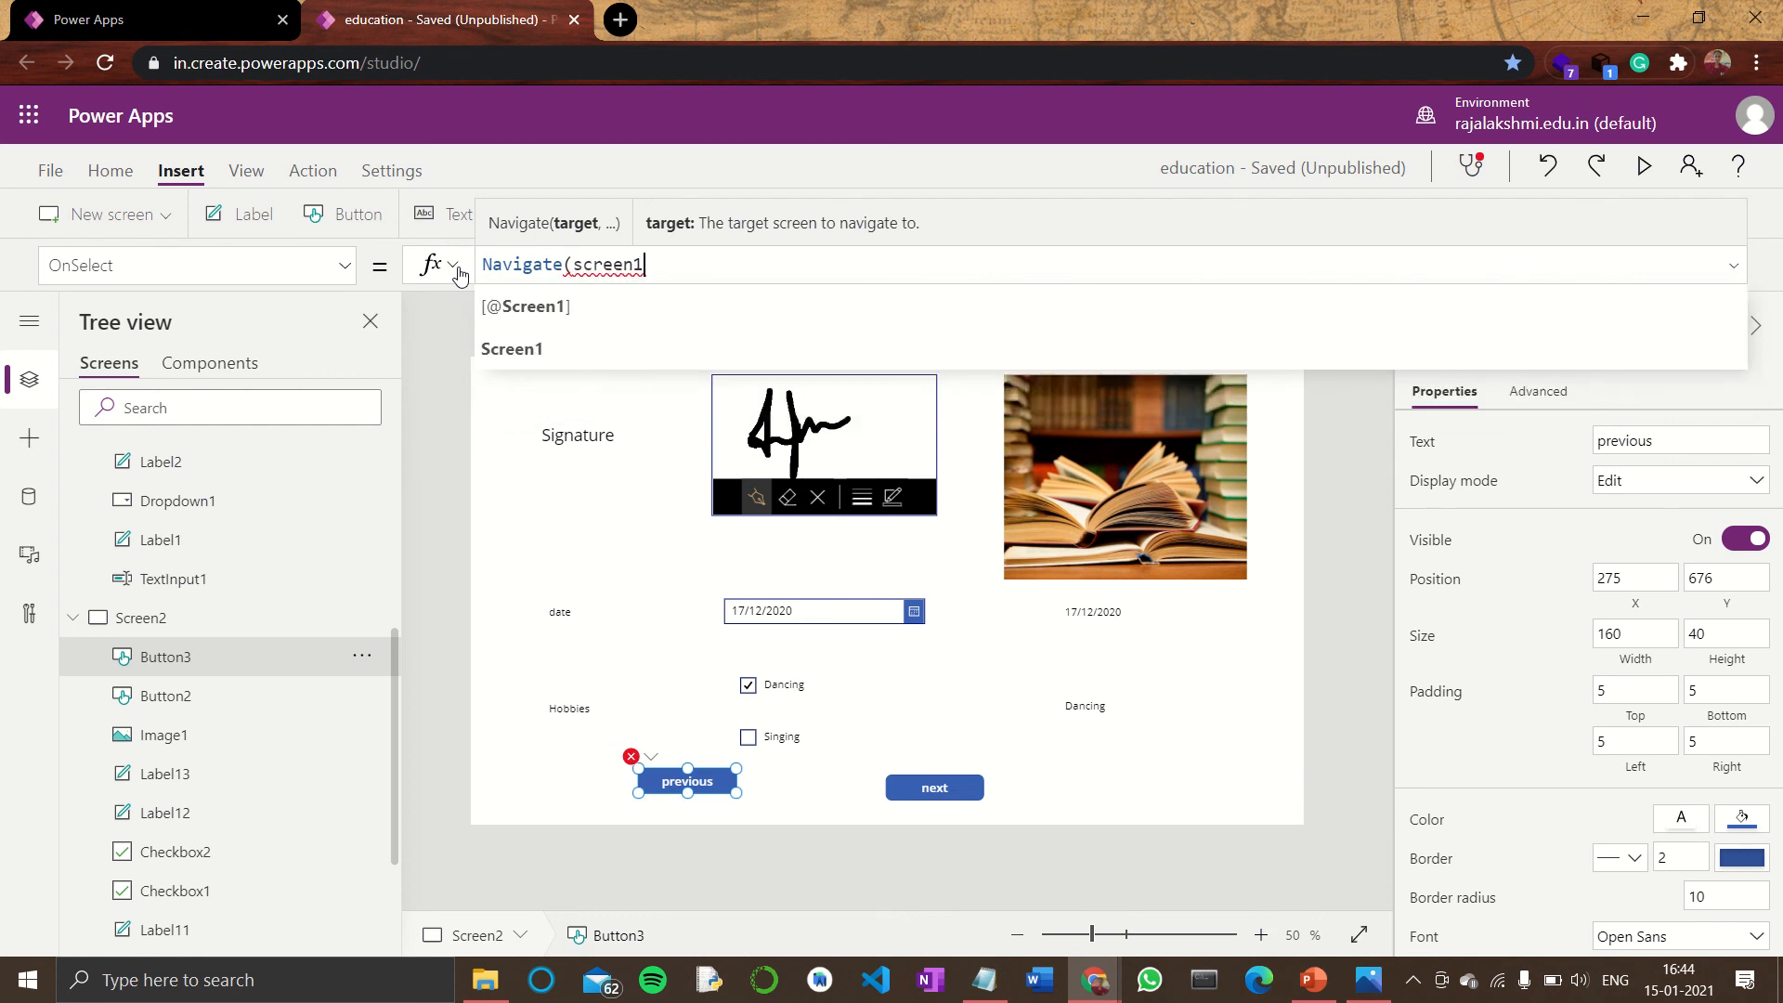
pyautogui.write(', fade')
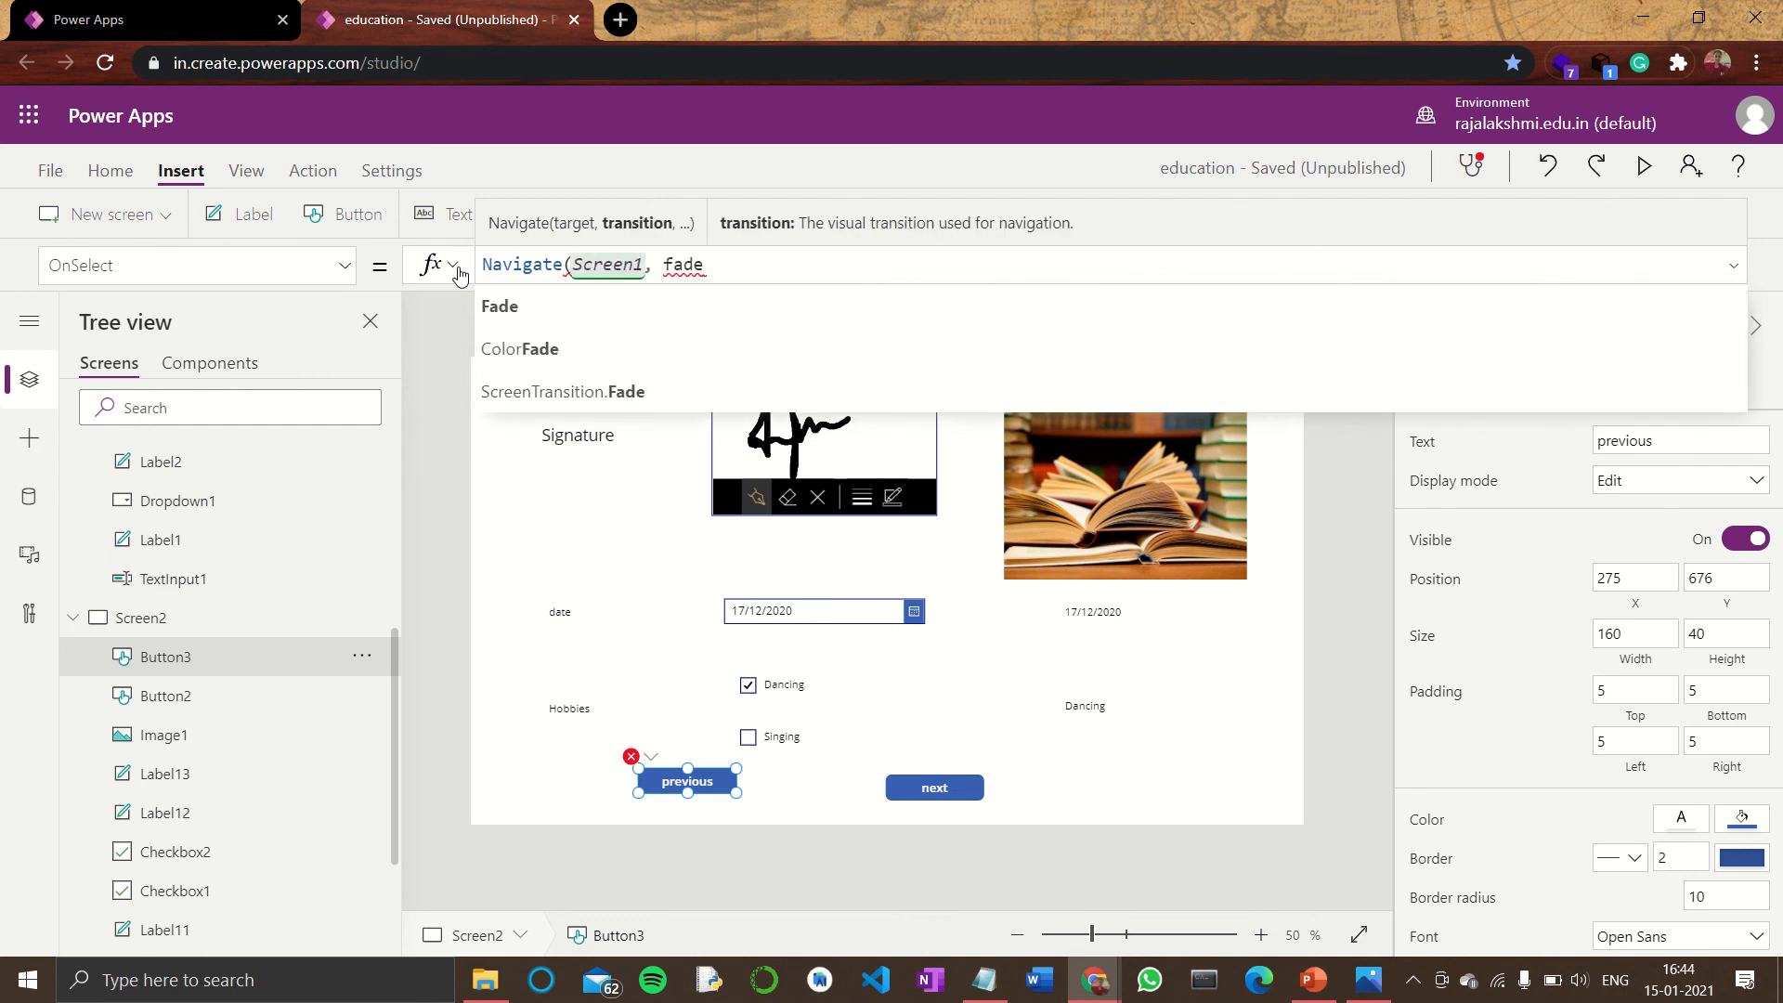
pyautogui.write(')')
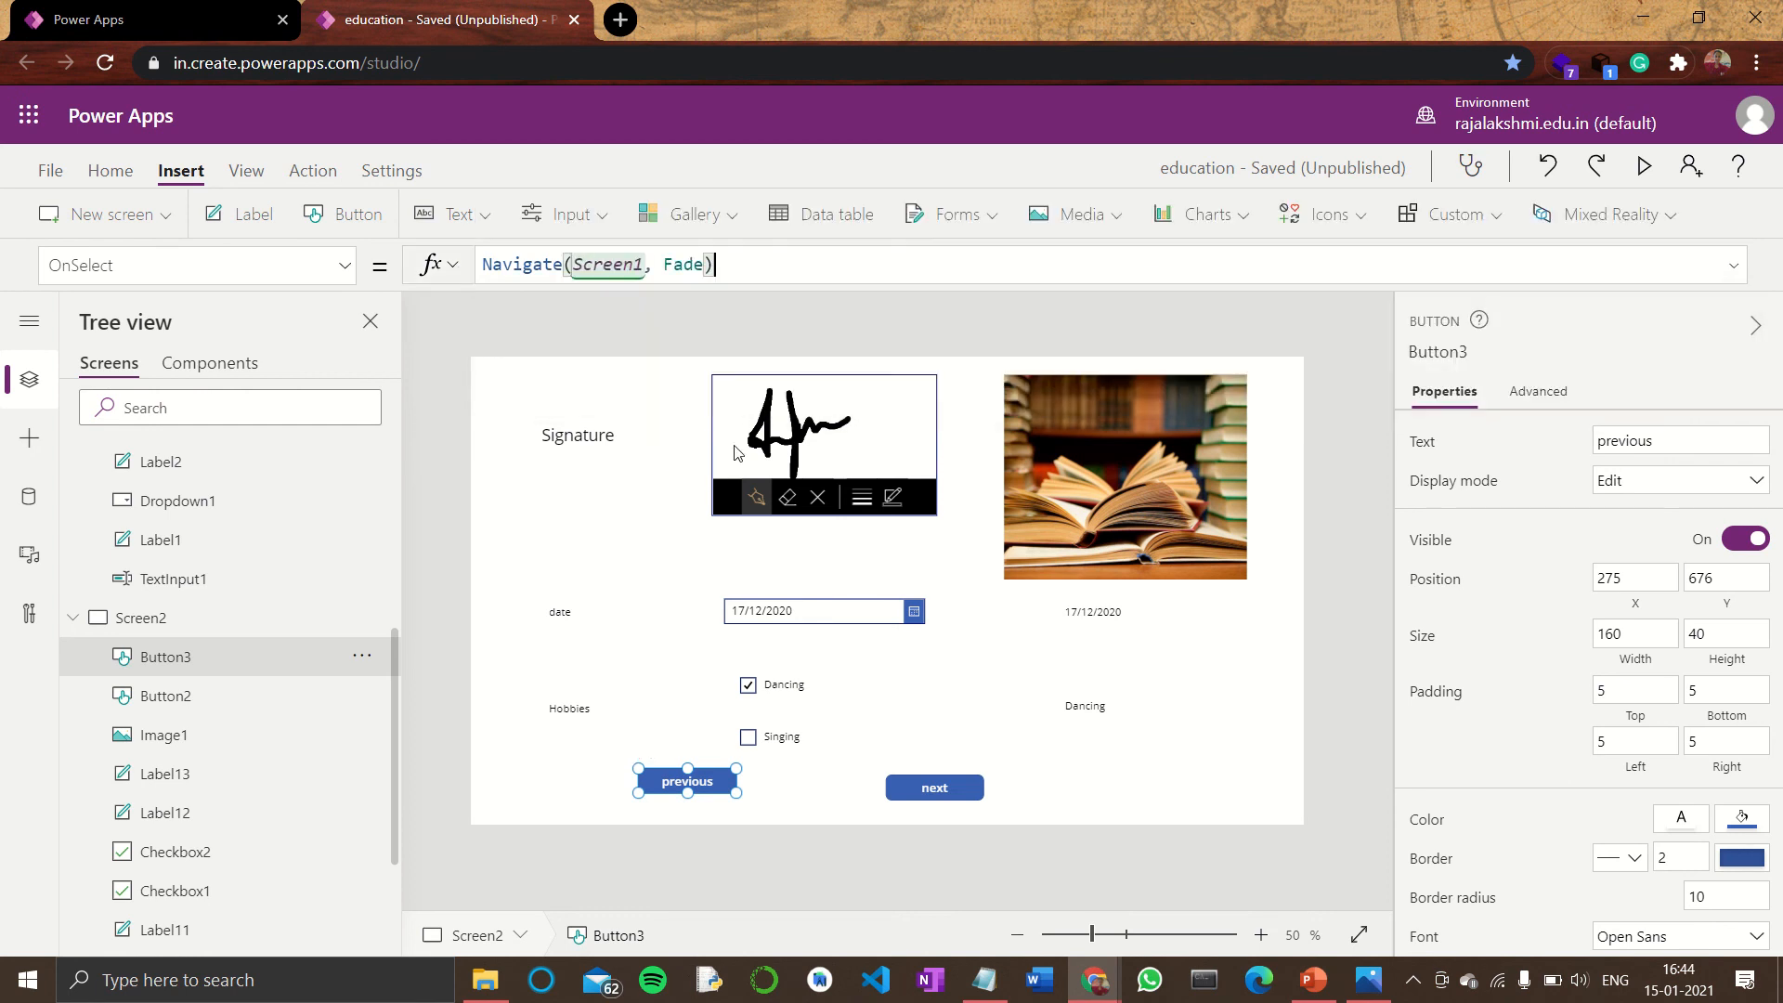
pyautogui.click(1105, 781)
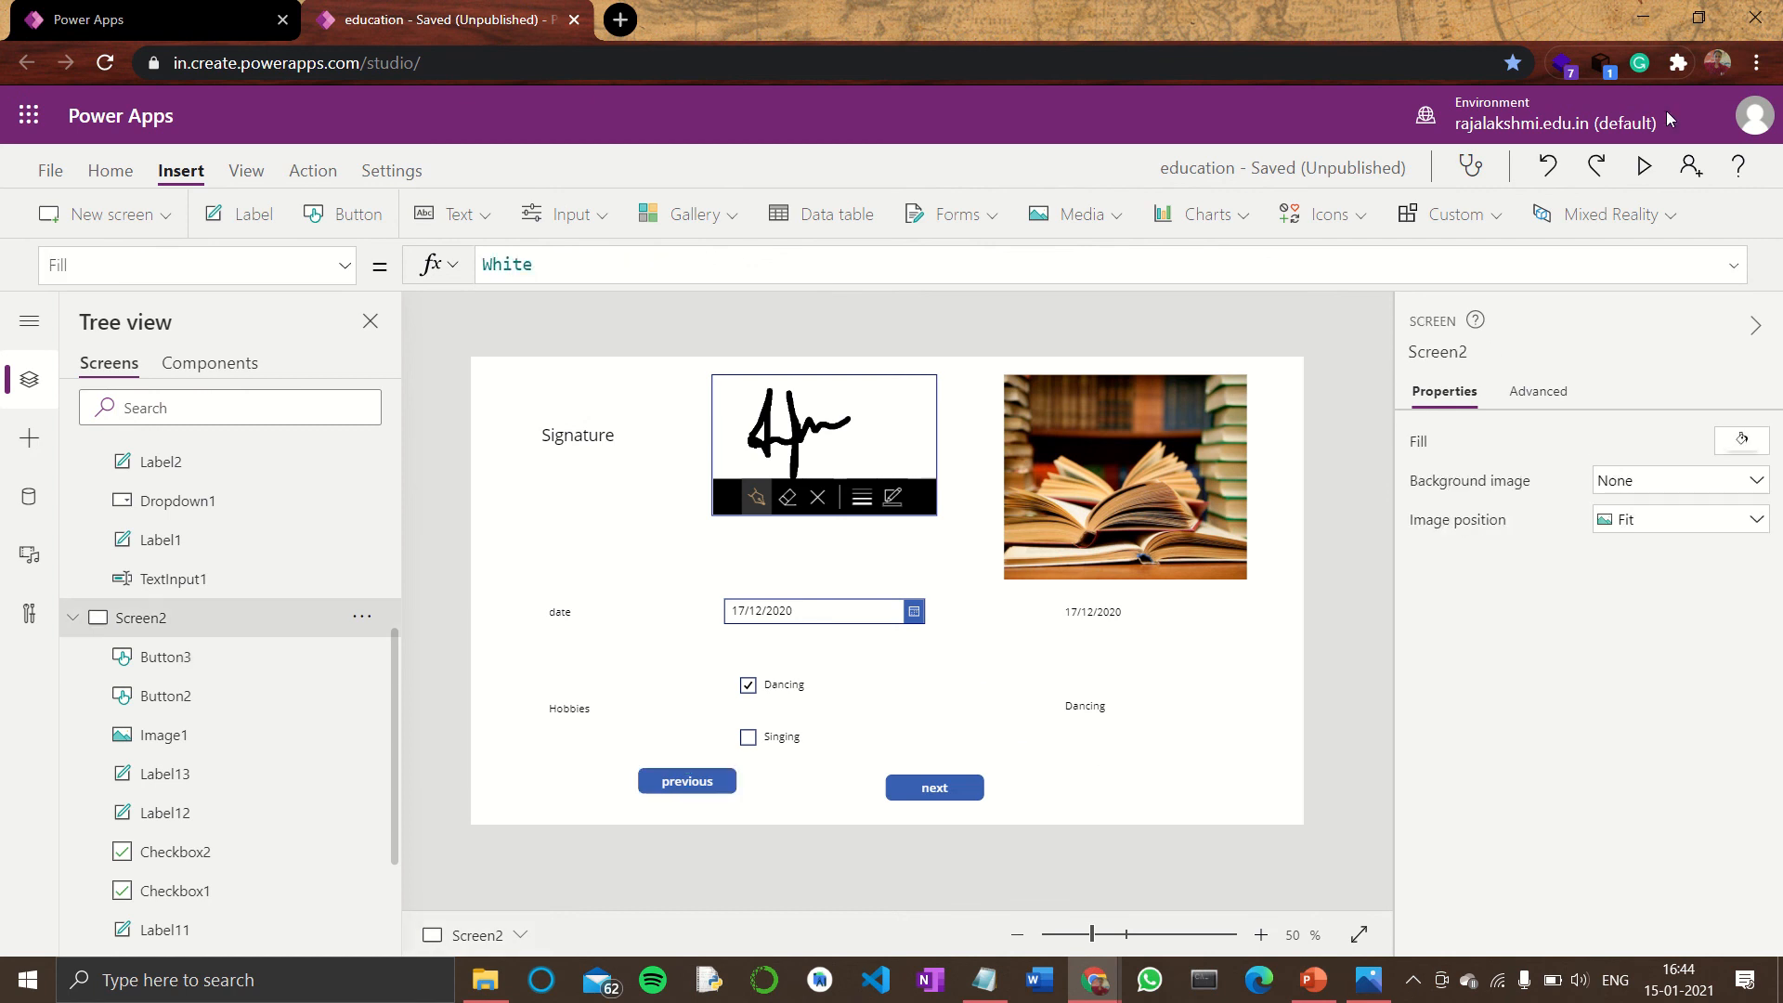
# - Preview the app and test navigation with the previous, submit and next buttons, ending on Screen3, and close the preview
pyautogui.click(1643, 166)
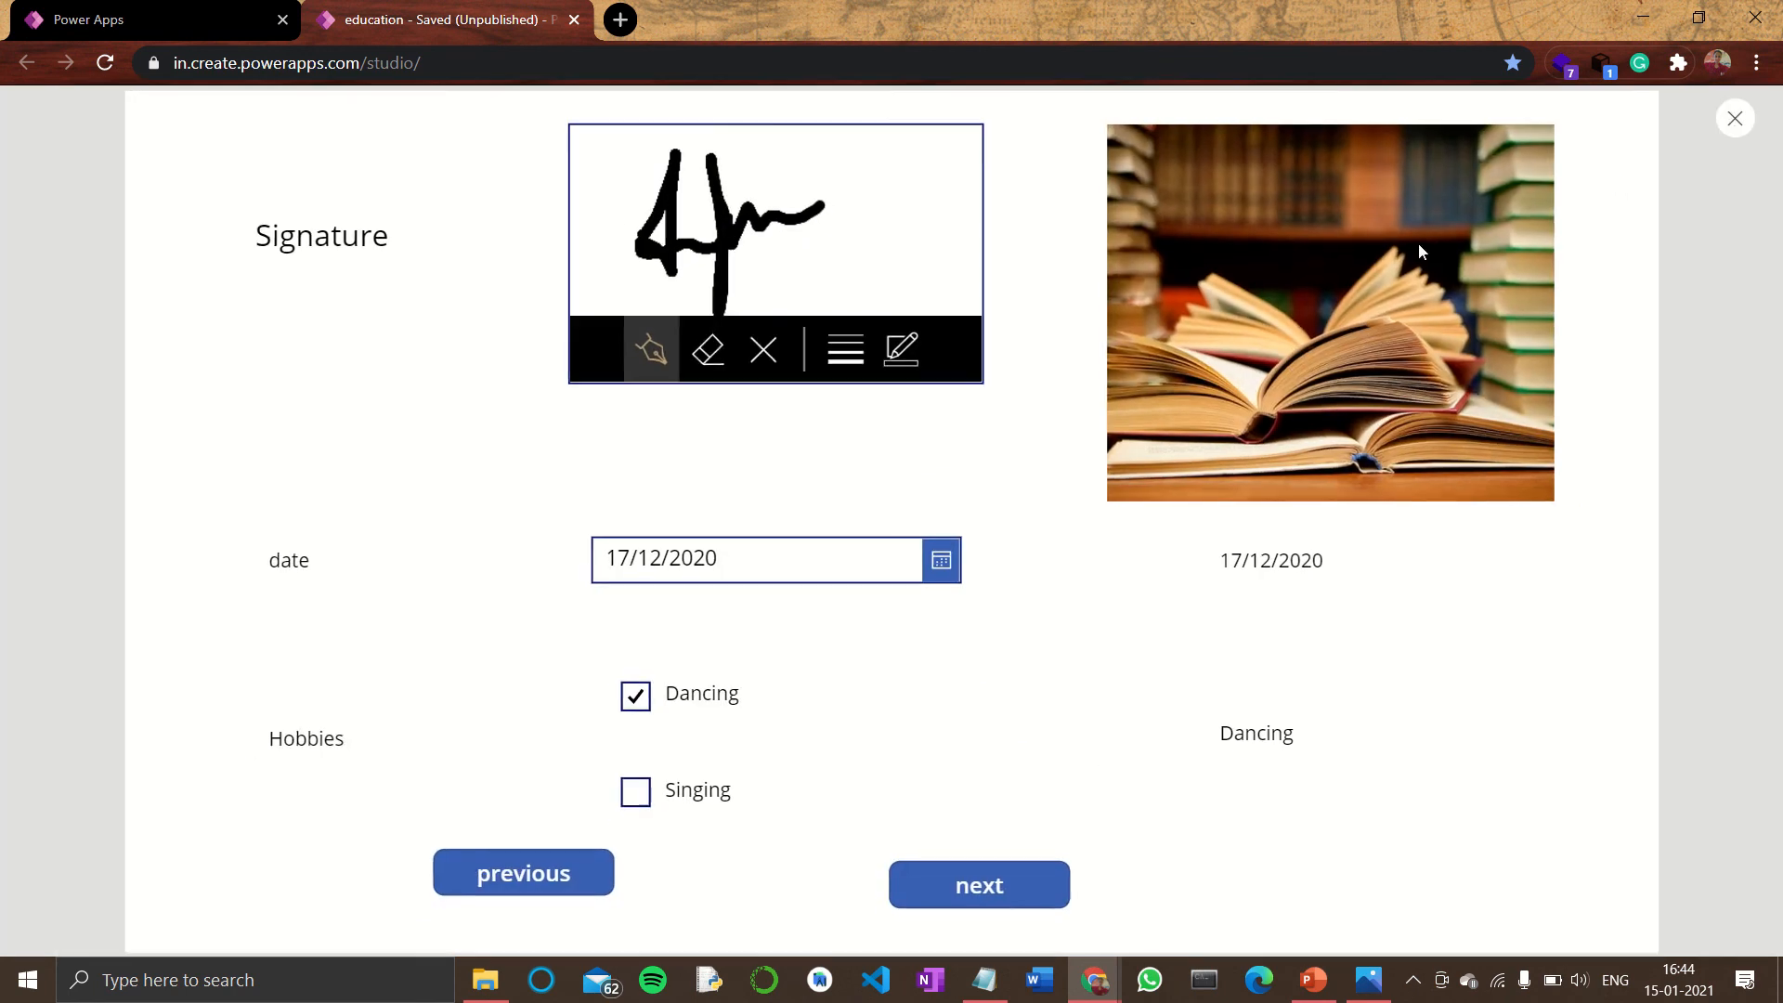
pyautogui.click(501, 876)
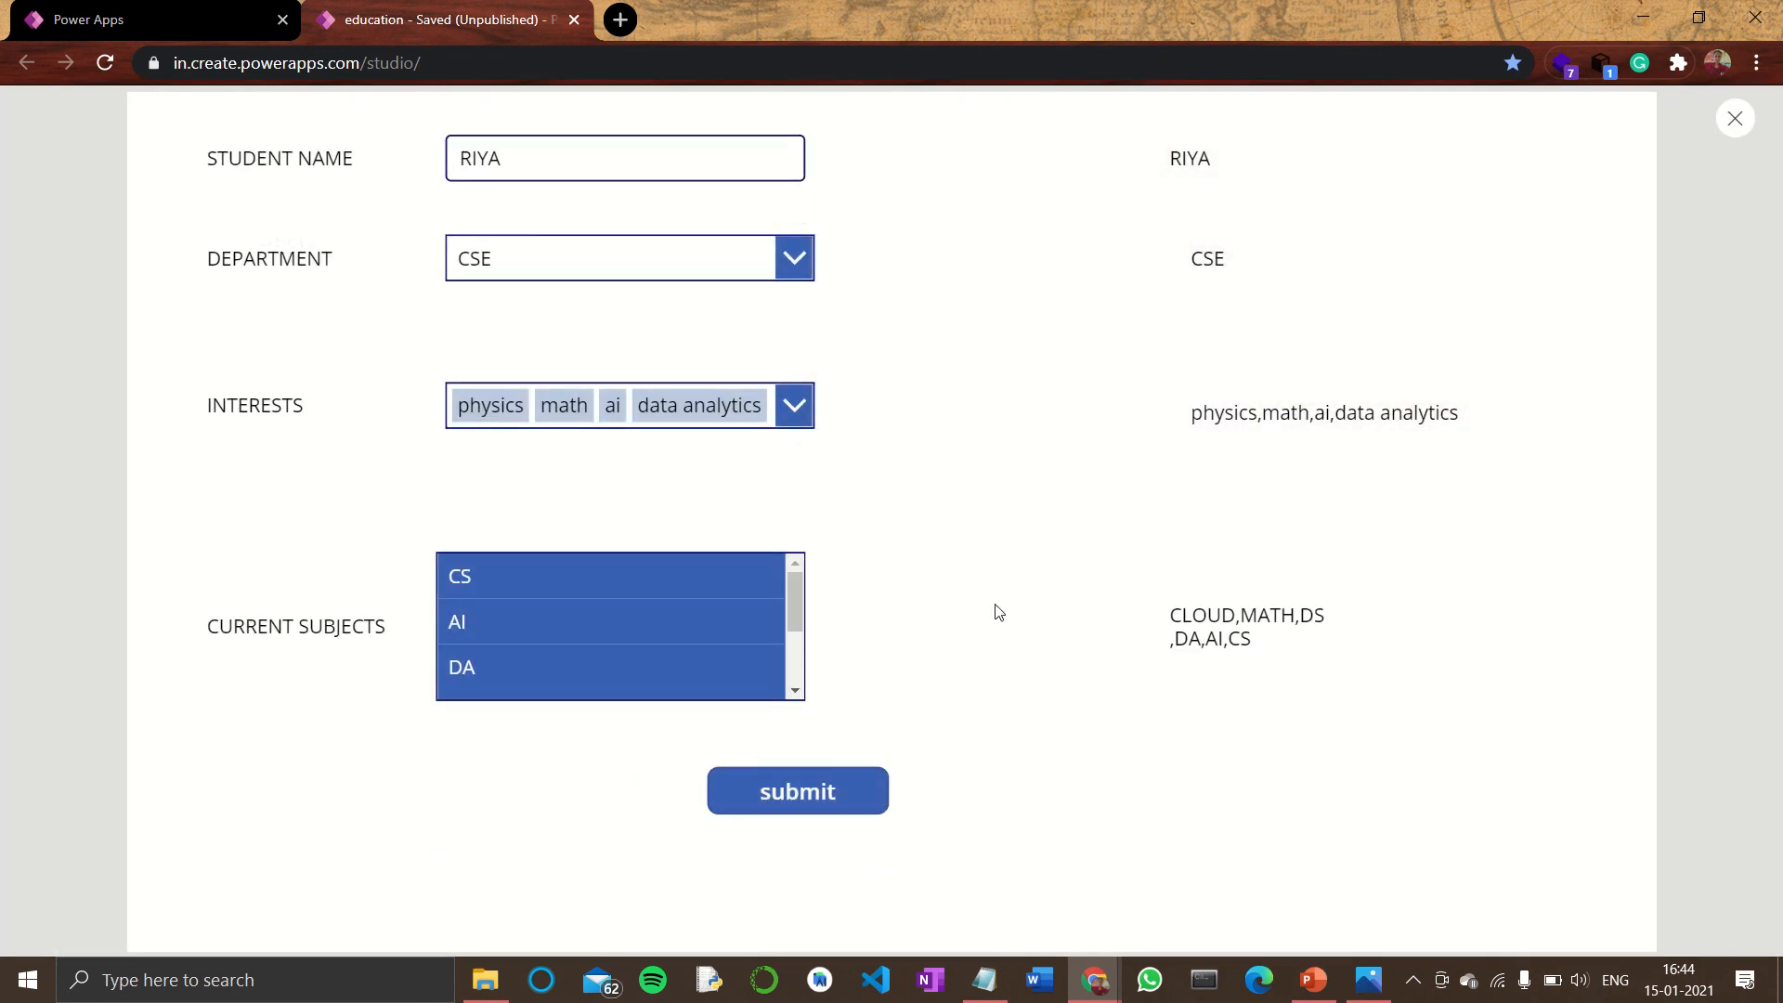
pyautogui.click(817, 791)
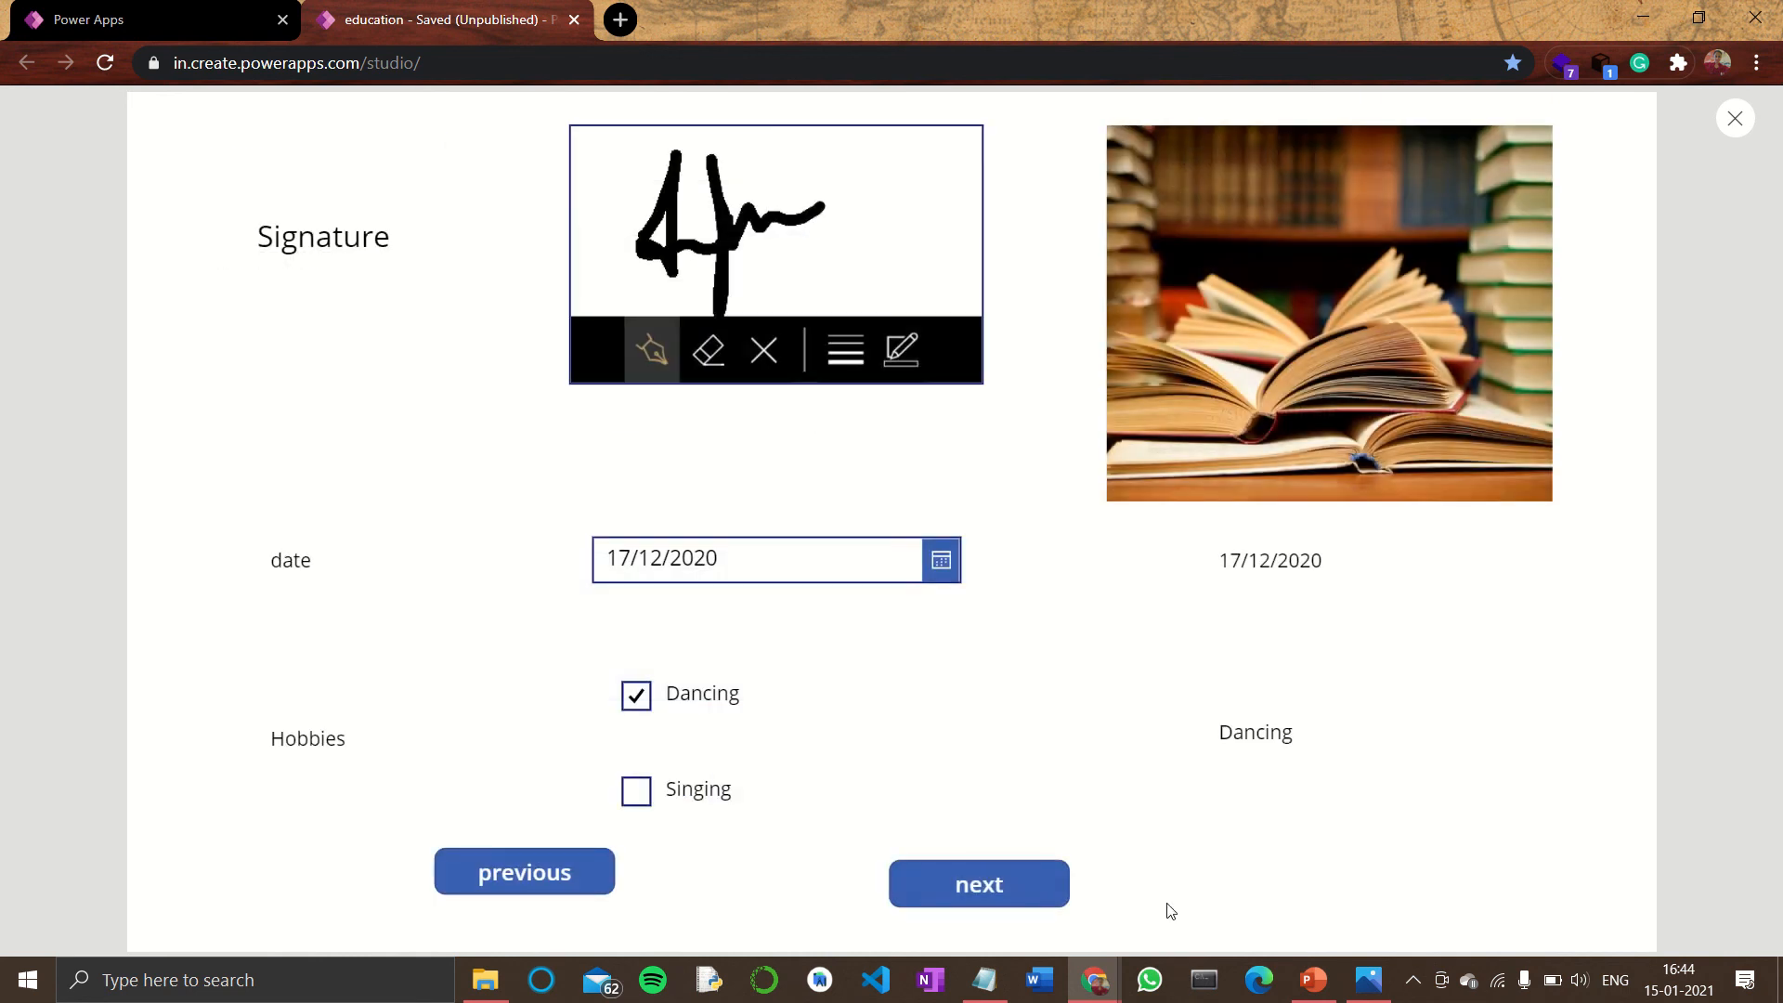
pyautogui.click(1012, 874)
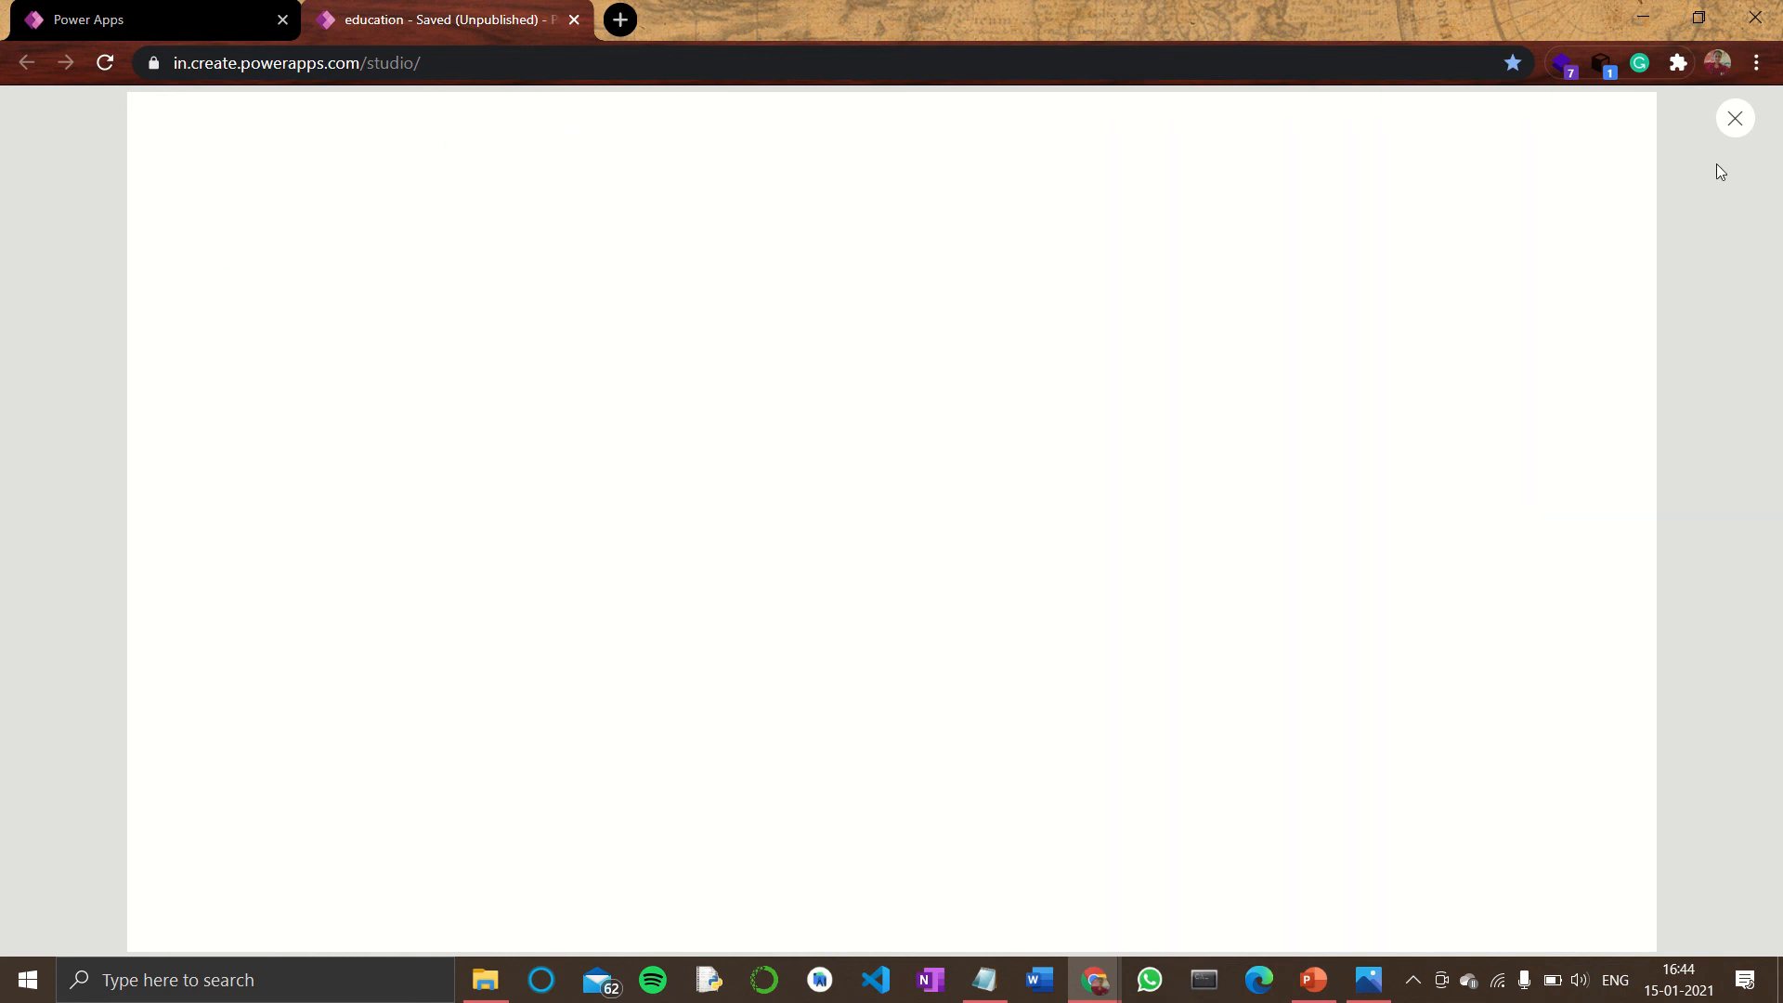
pyautogui.click(1733, 123)
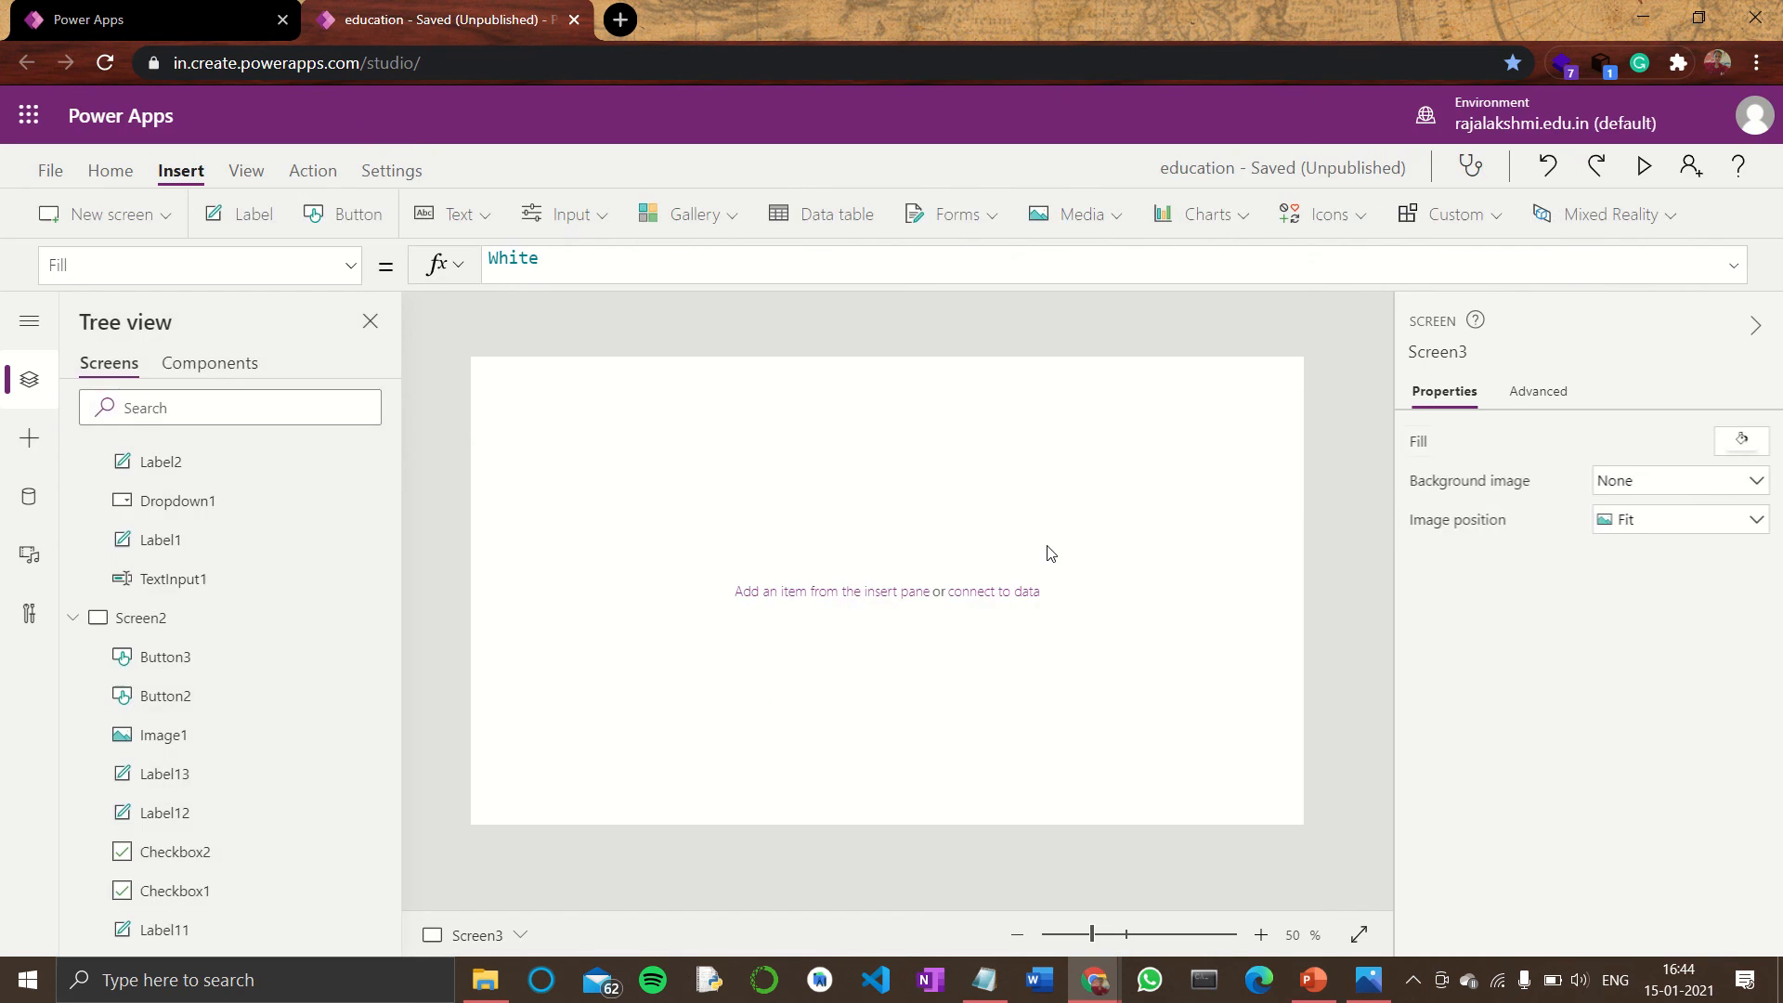